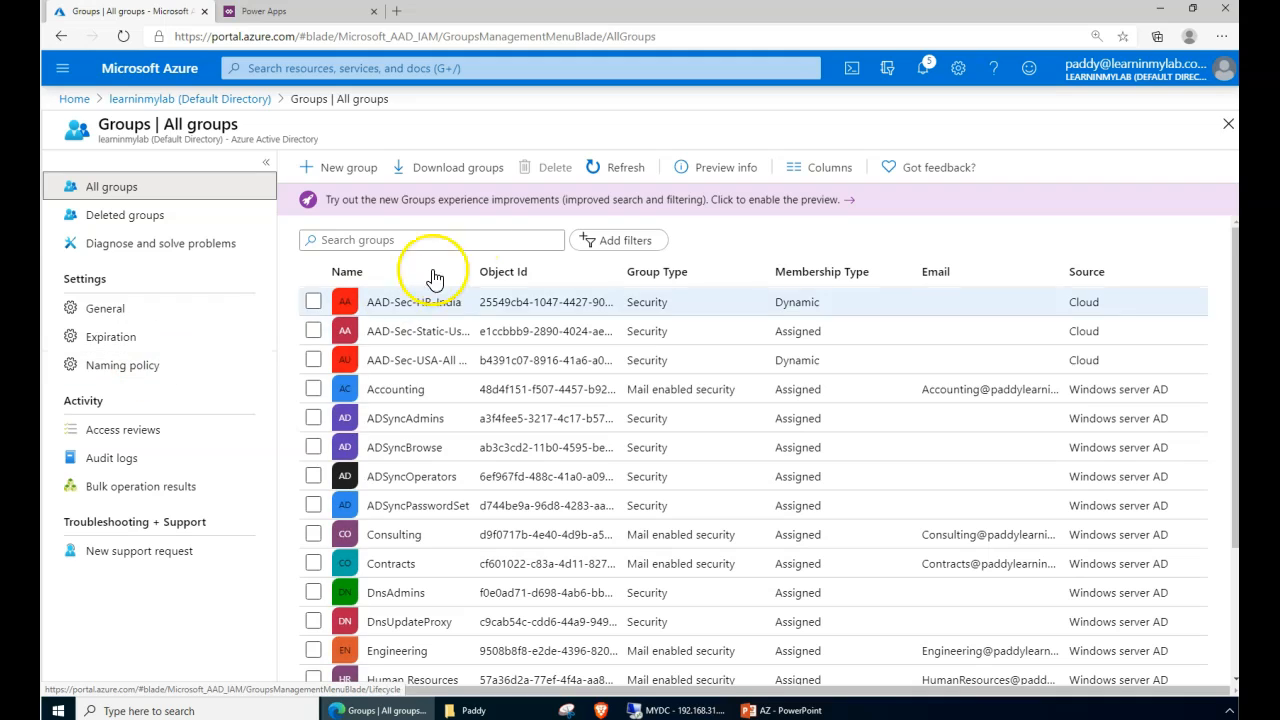
# - Search groups for 'mfa' and open MFA Enabled Group - PILOT TESTING
pyautogui.click(440, 237)
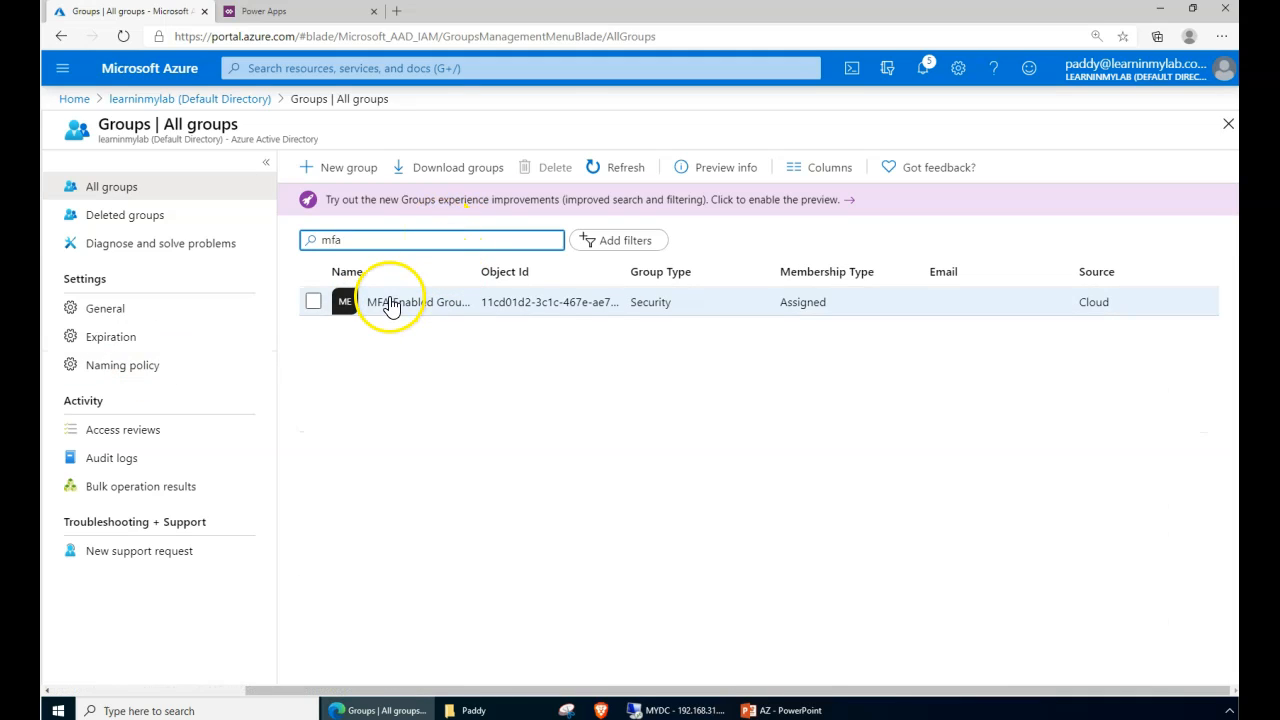
pyautogui.click(391, 304)
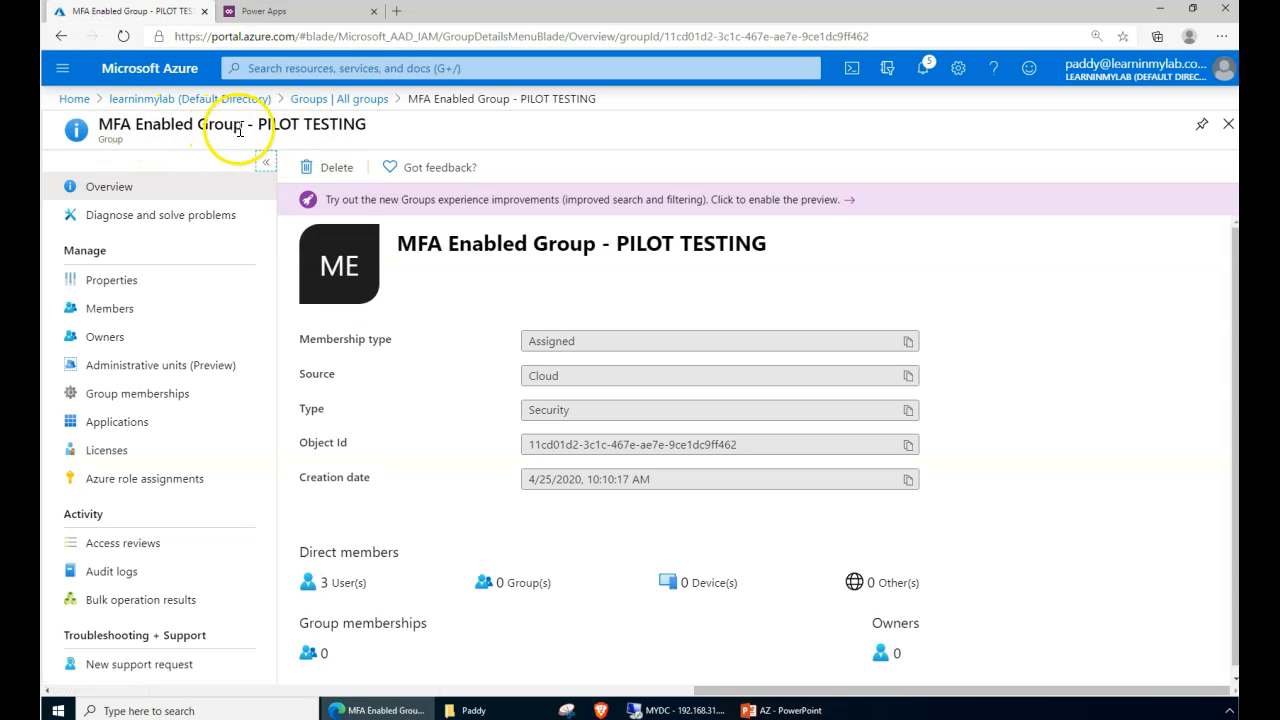
pyautogui.moveTo(261, 127); pyautogui.dragTo(372, 140)
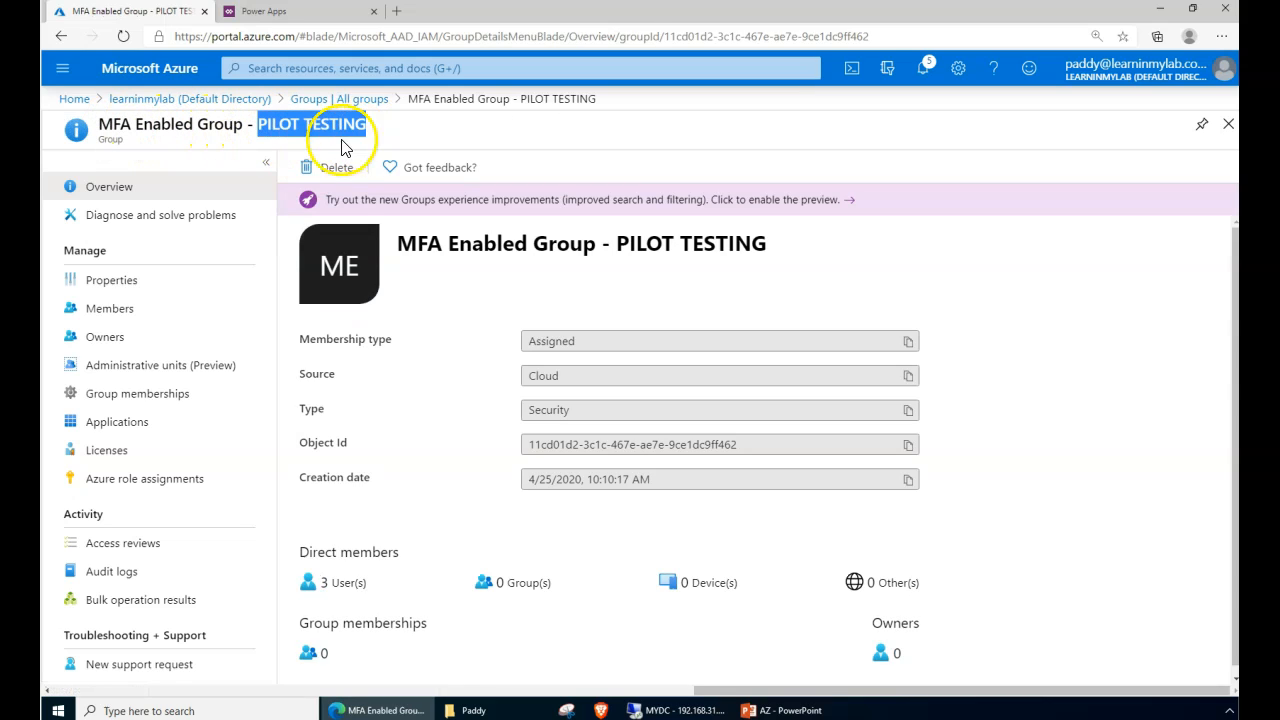
# - Review the group's Enterprise Mobility + Security E5 license and its 9/9 enabled service plans
pyautogui.click(165, 450)
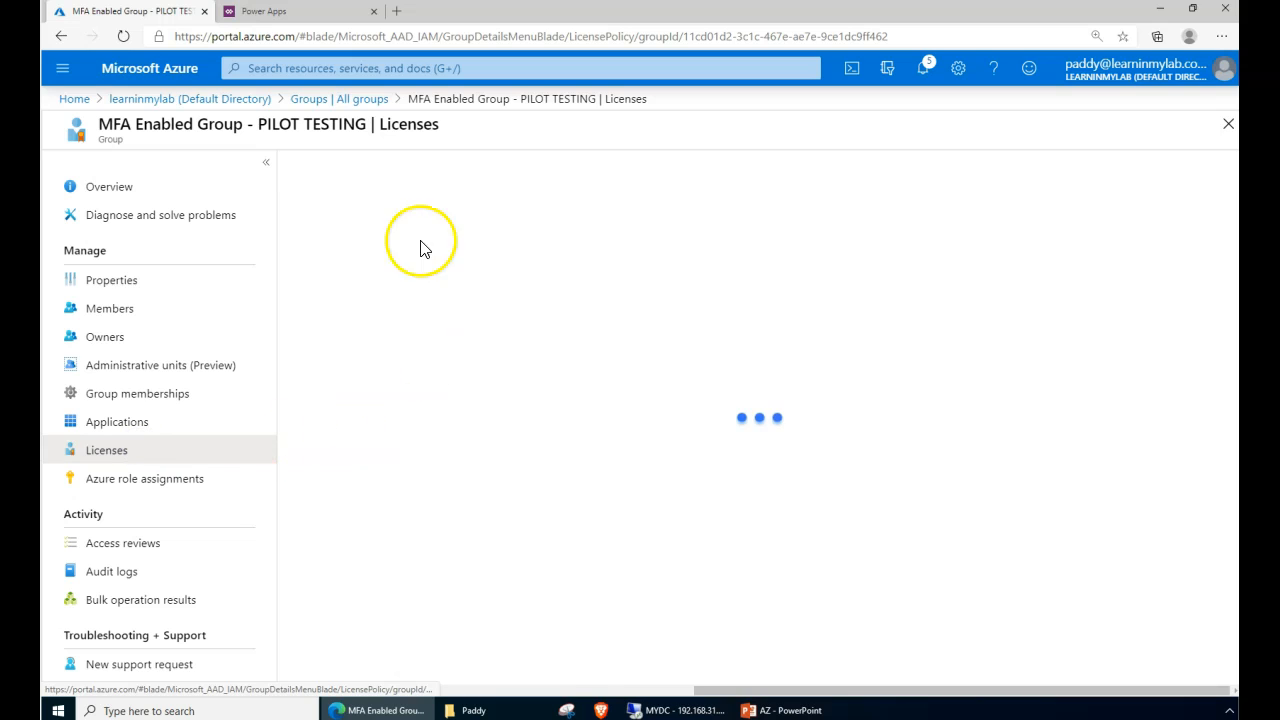
pyautogui.click(418, 316)
pyautogui.moveTo(96, 124); pyautogui.dragTo(248, 129)
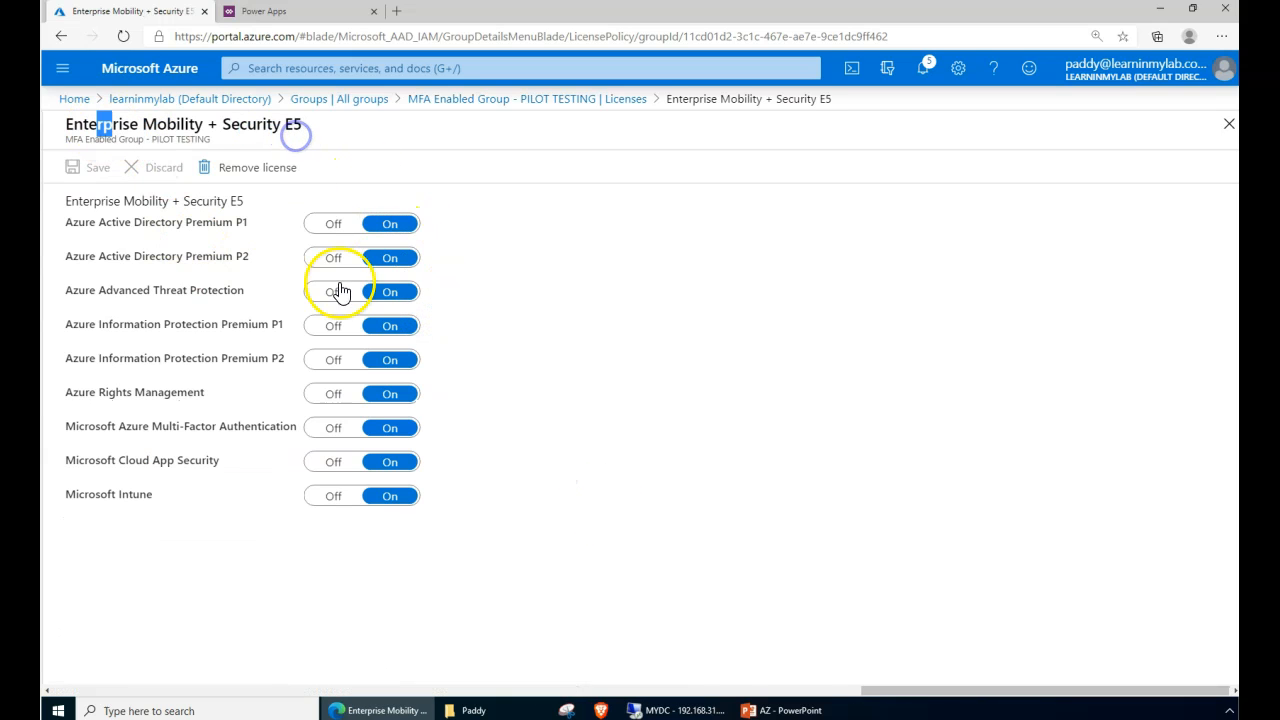
pyautogui.moveTo(141, 257); pyautogui.dragTo(193, 266)
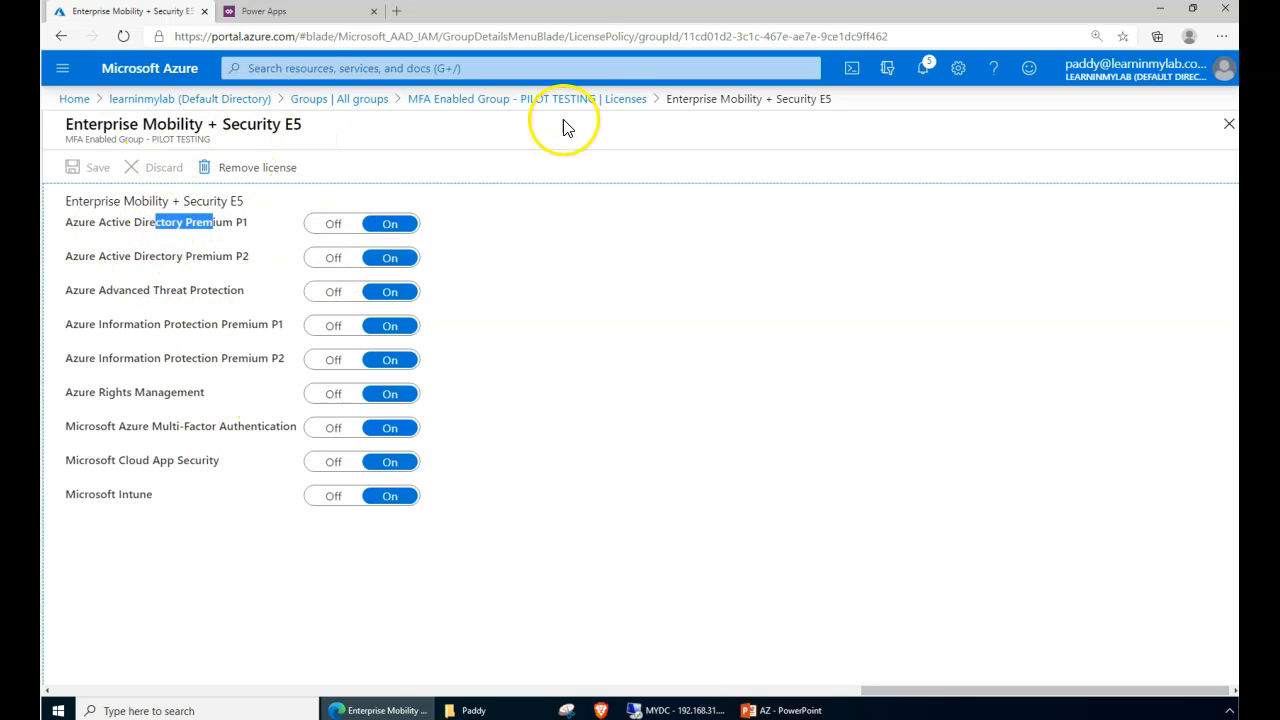
pyautogui.click(606, 98)
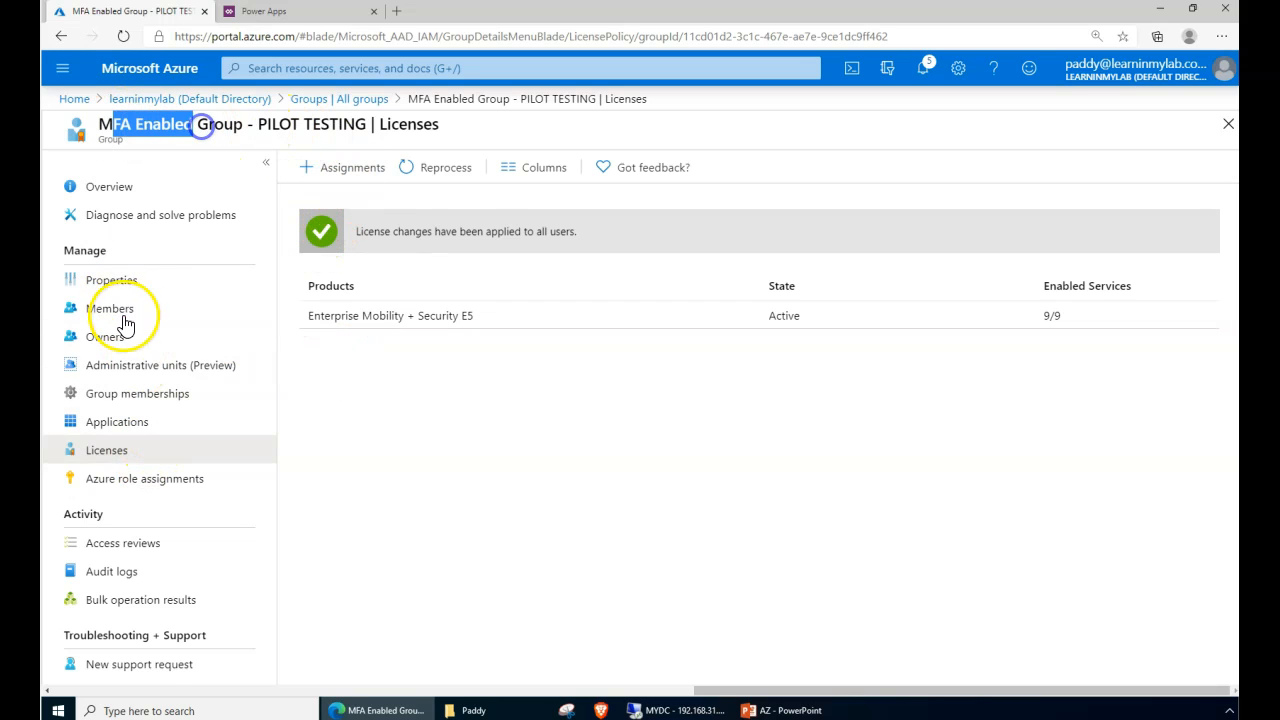
pyautogui.click(120, 310)
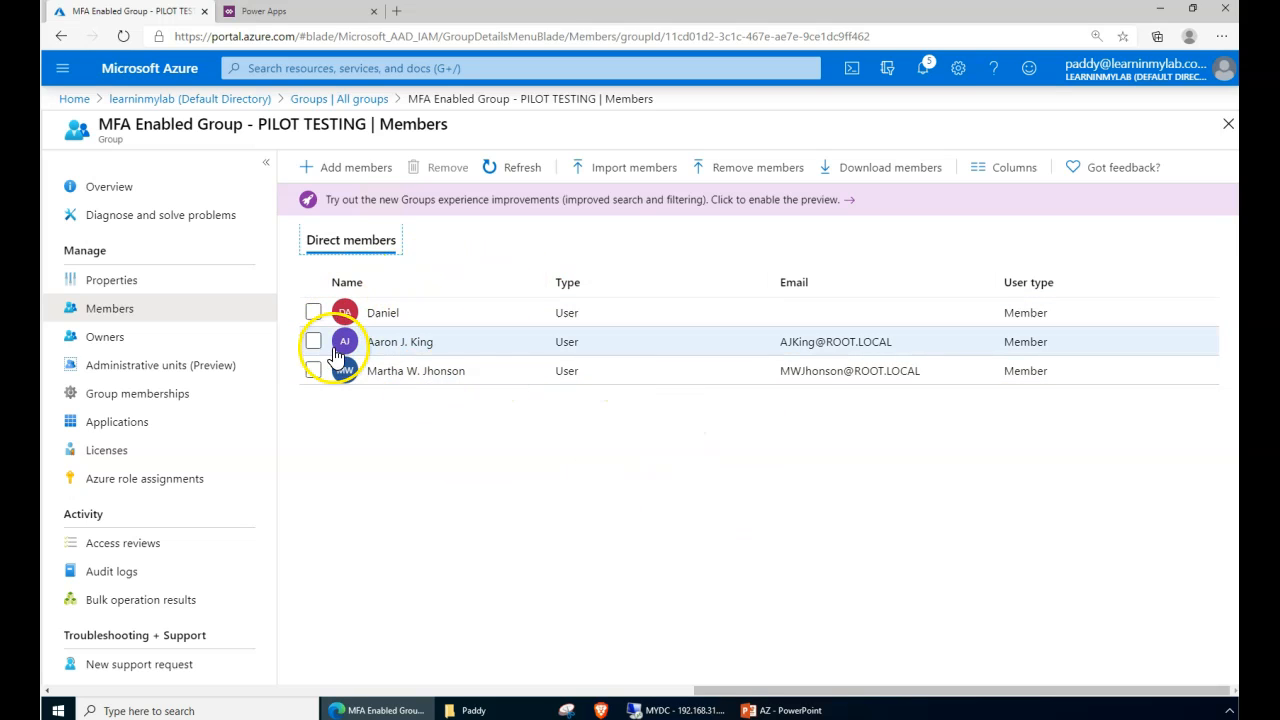
# - Confirm a group member's E5 license is inherited from the PILOT TESTING group
pyautogui.click(393, 316)
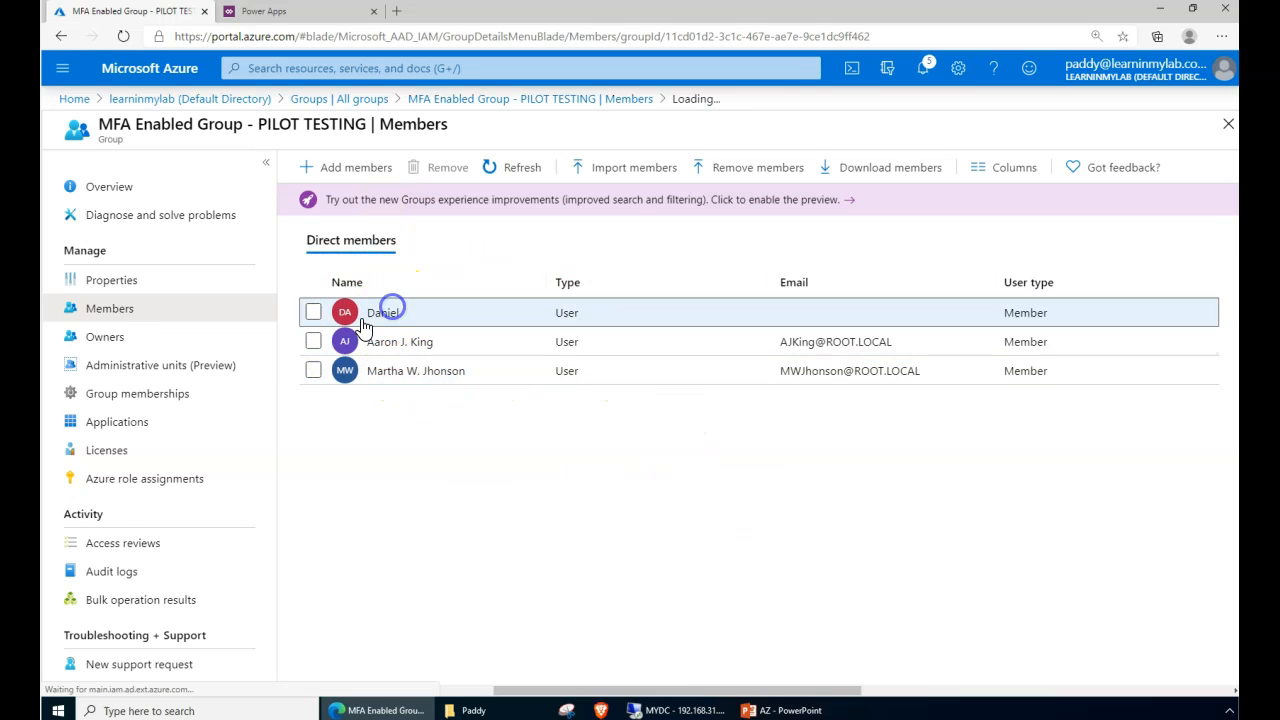
pyautogui.click(115, 395)
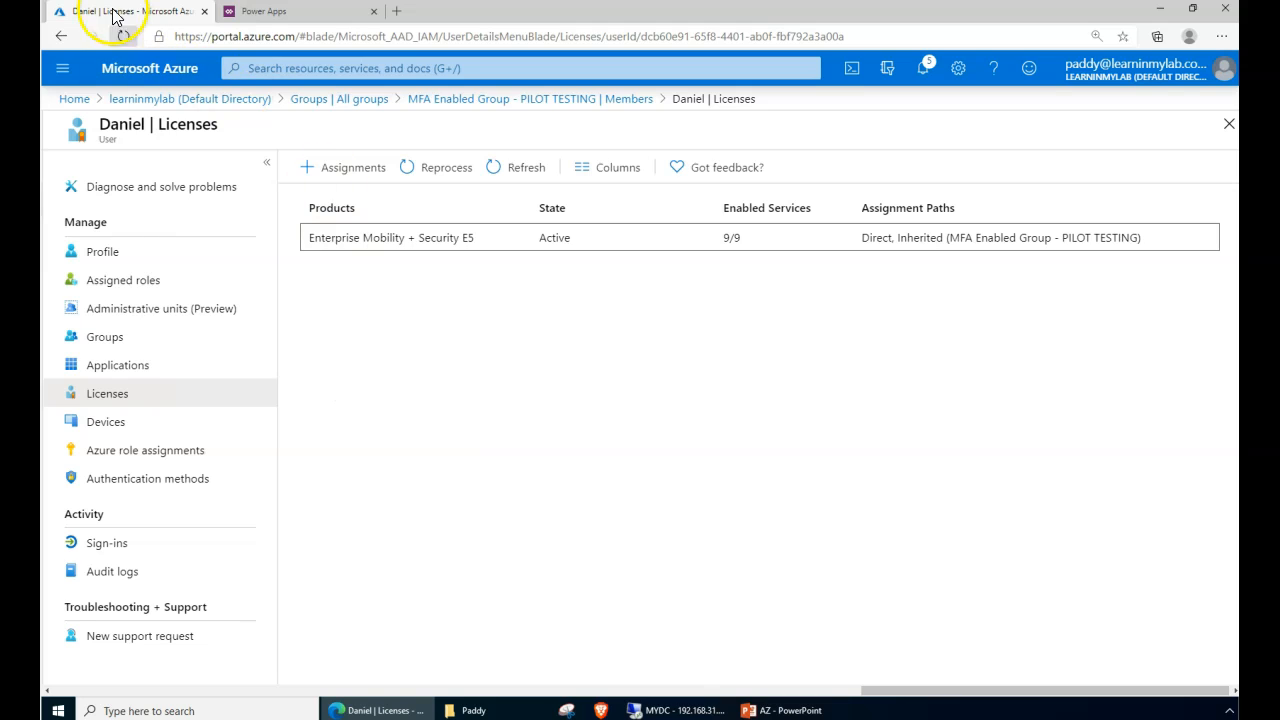
pyautogui.click(140, 99)
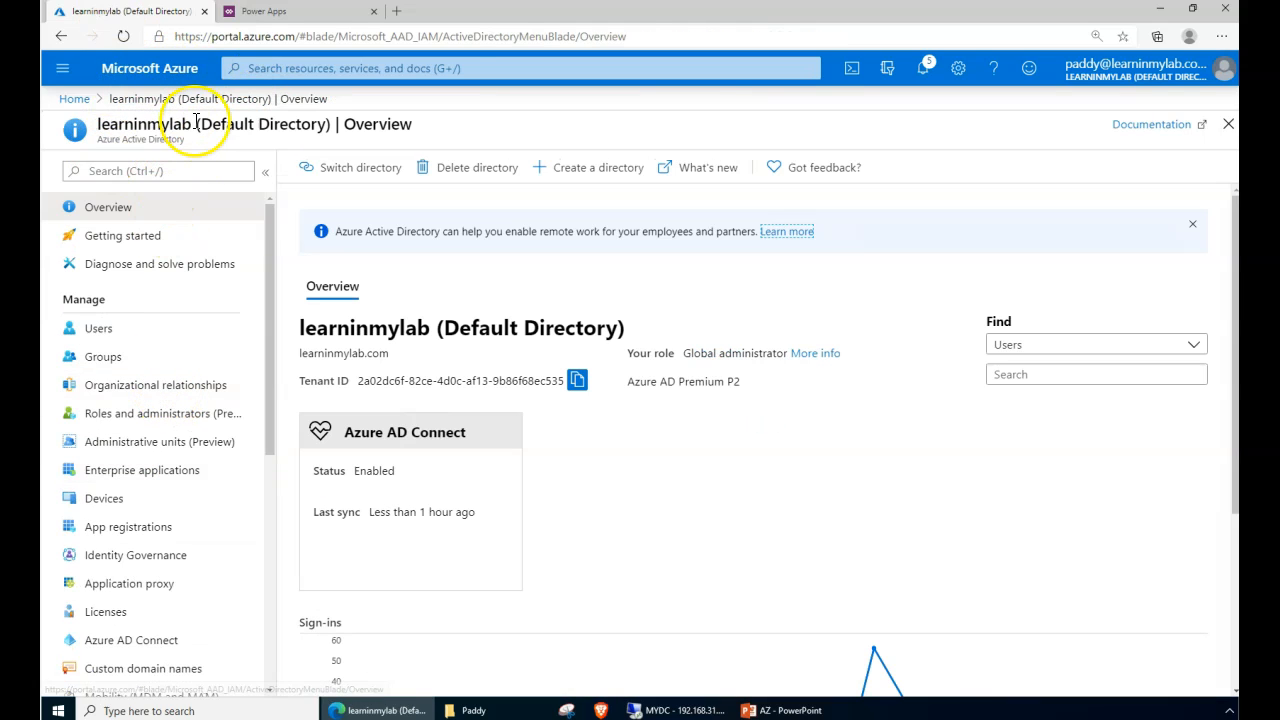
# - Go to the directory's Security settings and open Conditional Access policies
pyautogui.scroll(-2, 176, 470)
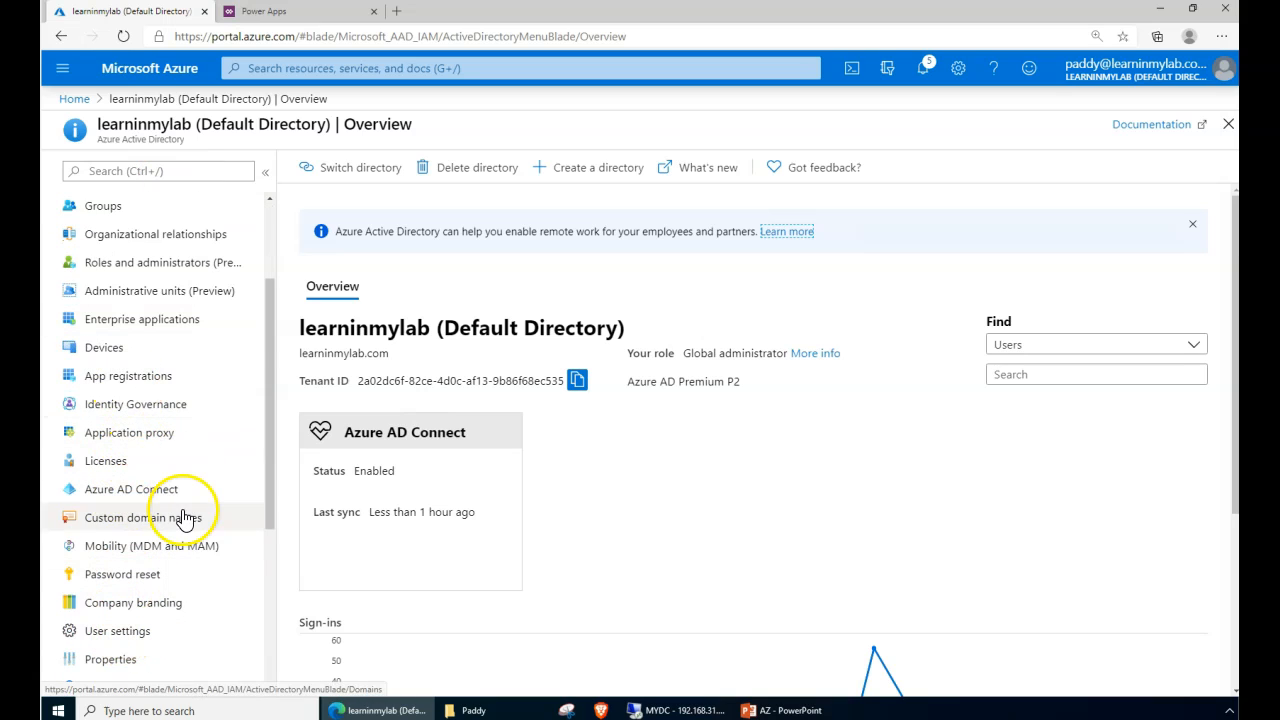
pyautogui.scroll(-2, 185, 505)
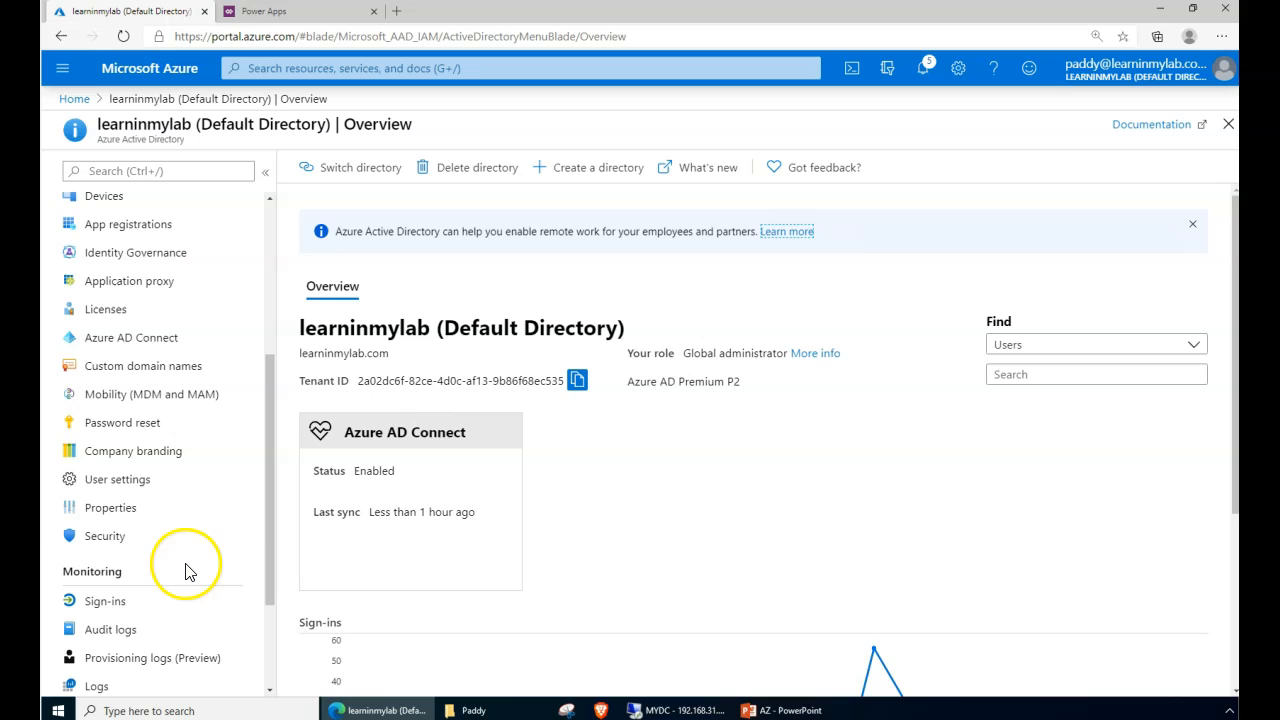
pyautogui.click(122, 533)
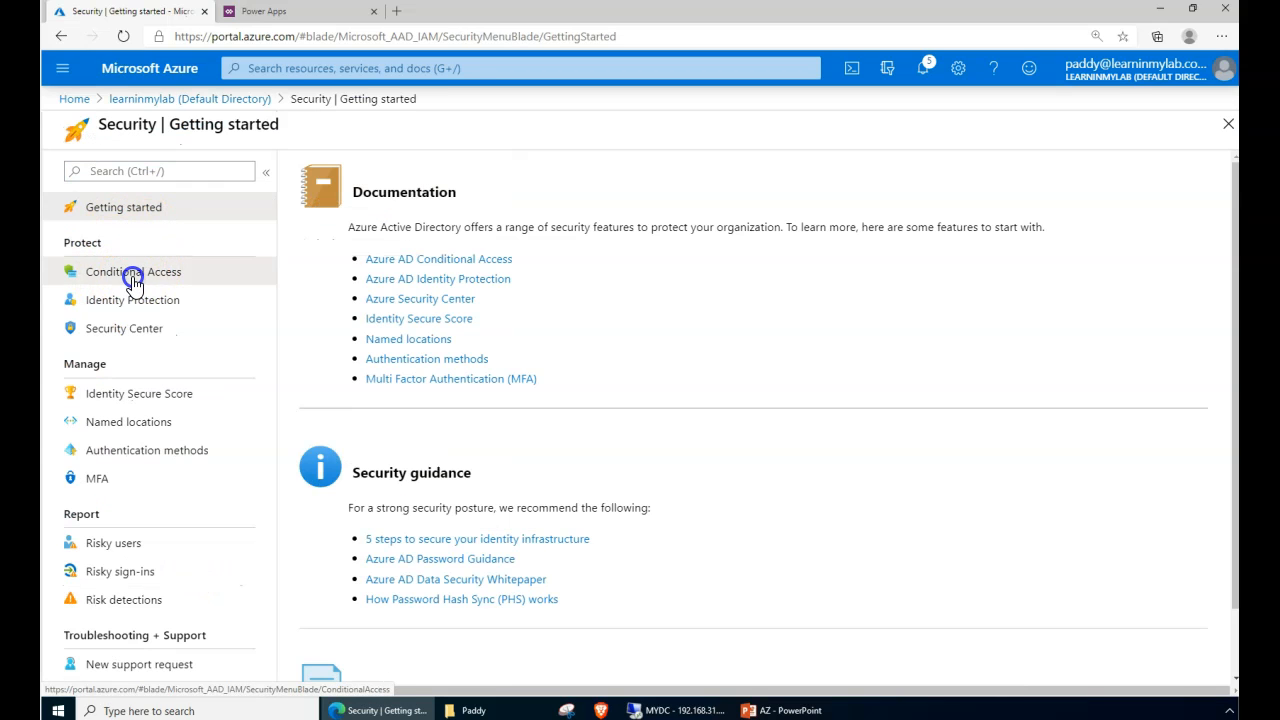
pyautogui.click(133, 280)
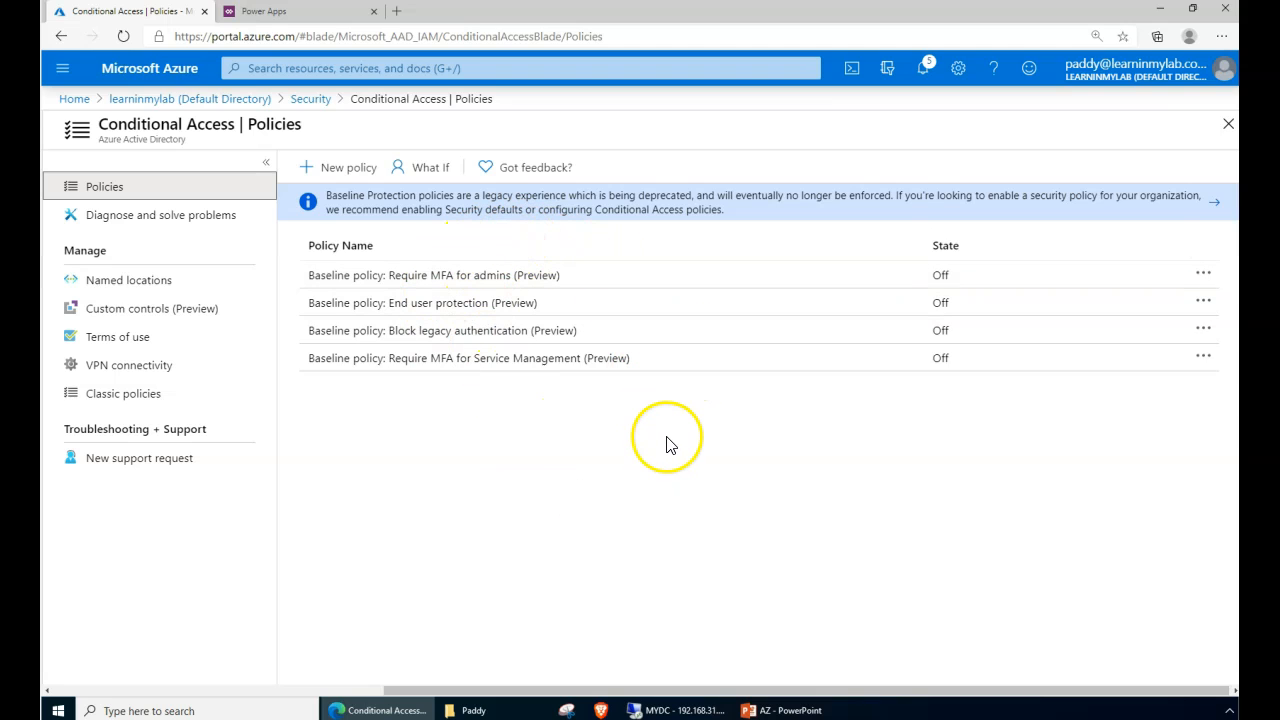
pyautogui.click(105, 186)
pyautogui.moveTo(329, 138); pyautogui.dragTo(428, 472)
pyautogui.click(428, 472)
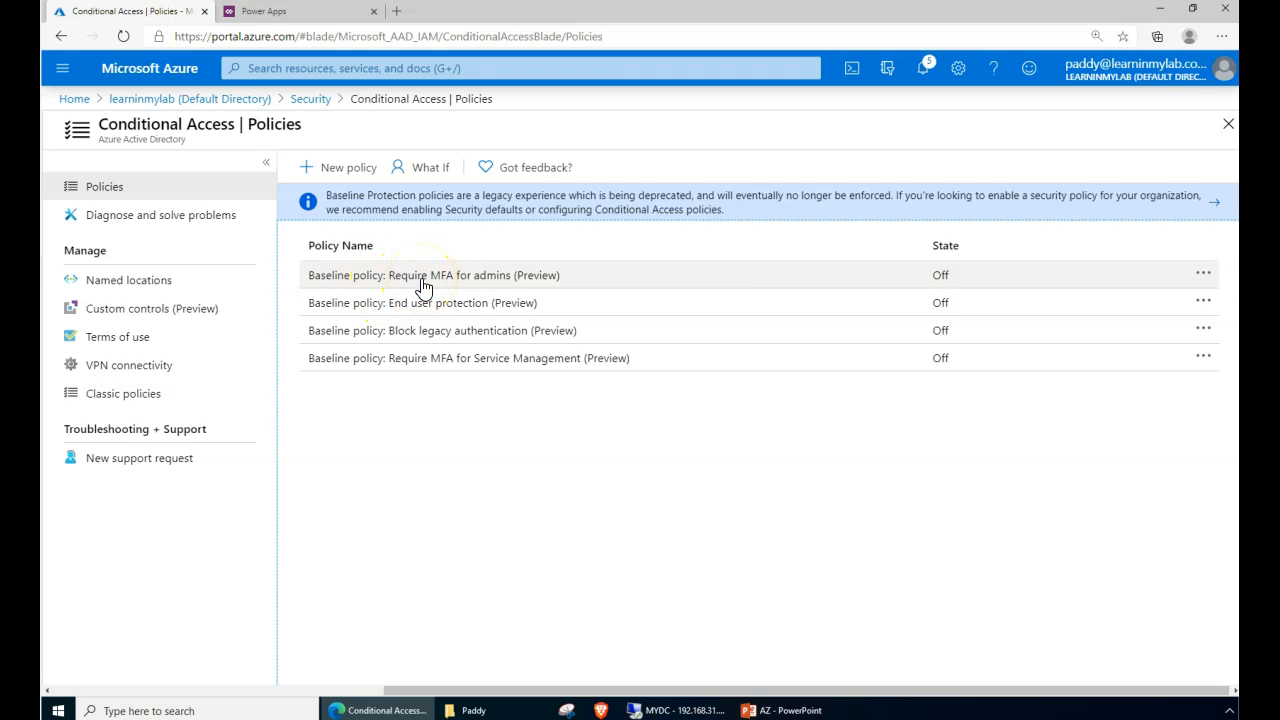
pyautogui.click(424, 170)
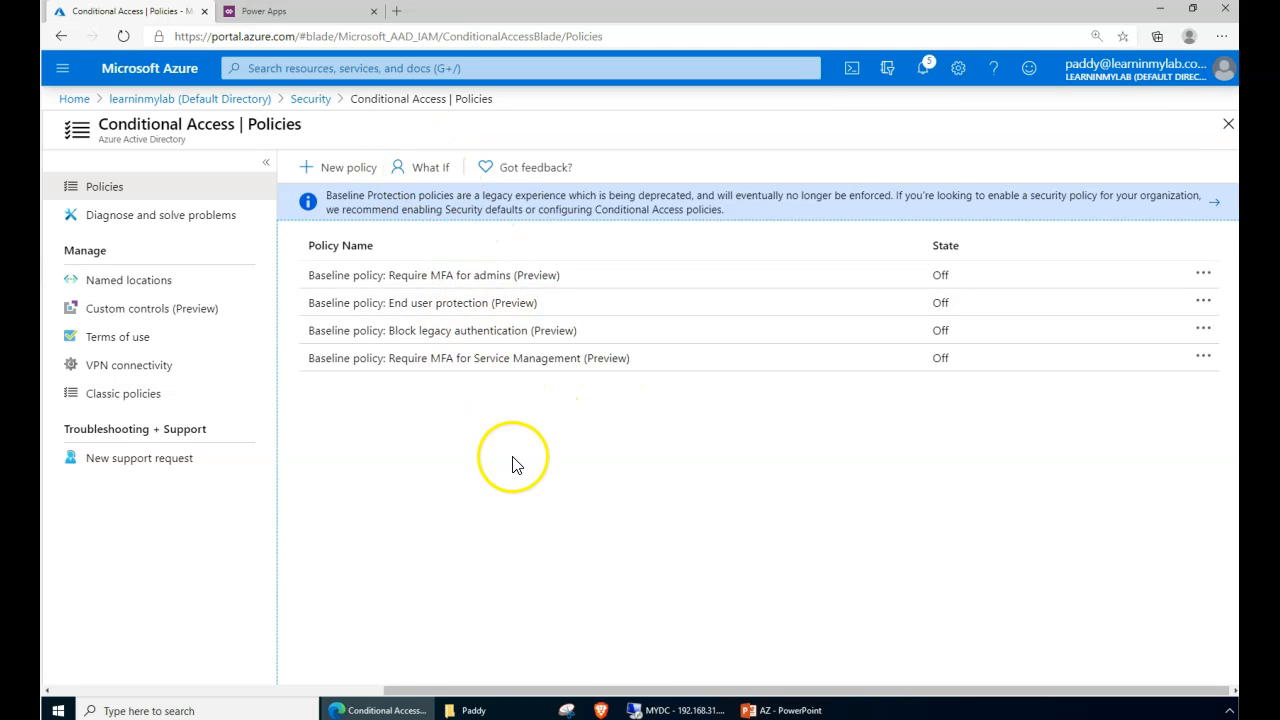
pyautogui.moveTo(100, 126); pyautogui.dragTo(276, 127)
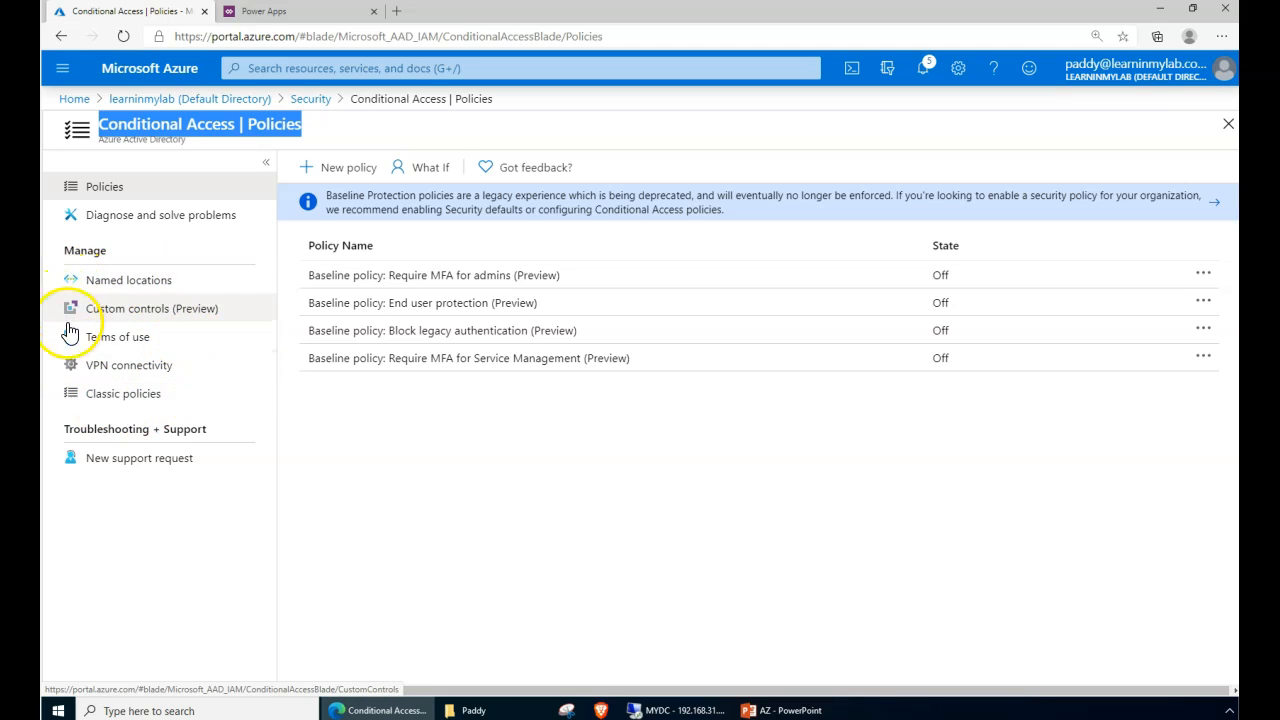
# - Browse Named locations and Custom controls (Preview), ending on the Terms of use page
pyautogui.click(140, 288)
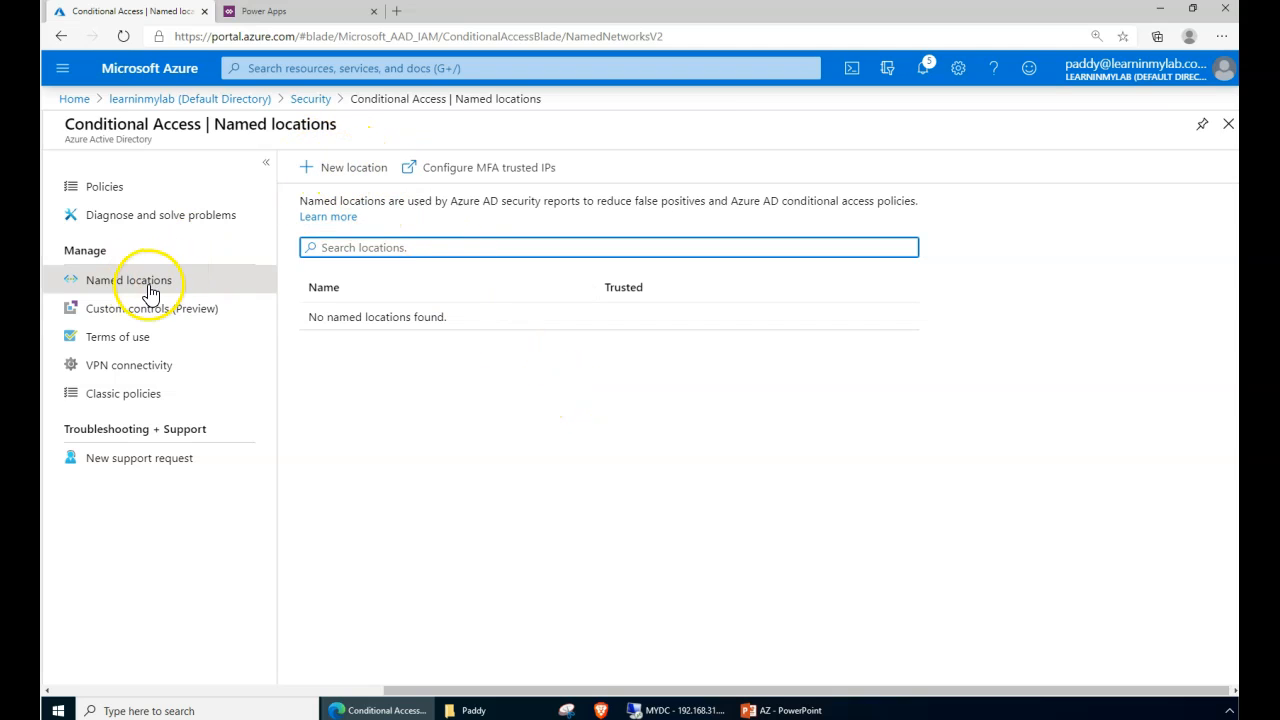
pyautogui.click(122, 316)
pyautogui.click(150, 326)
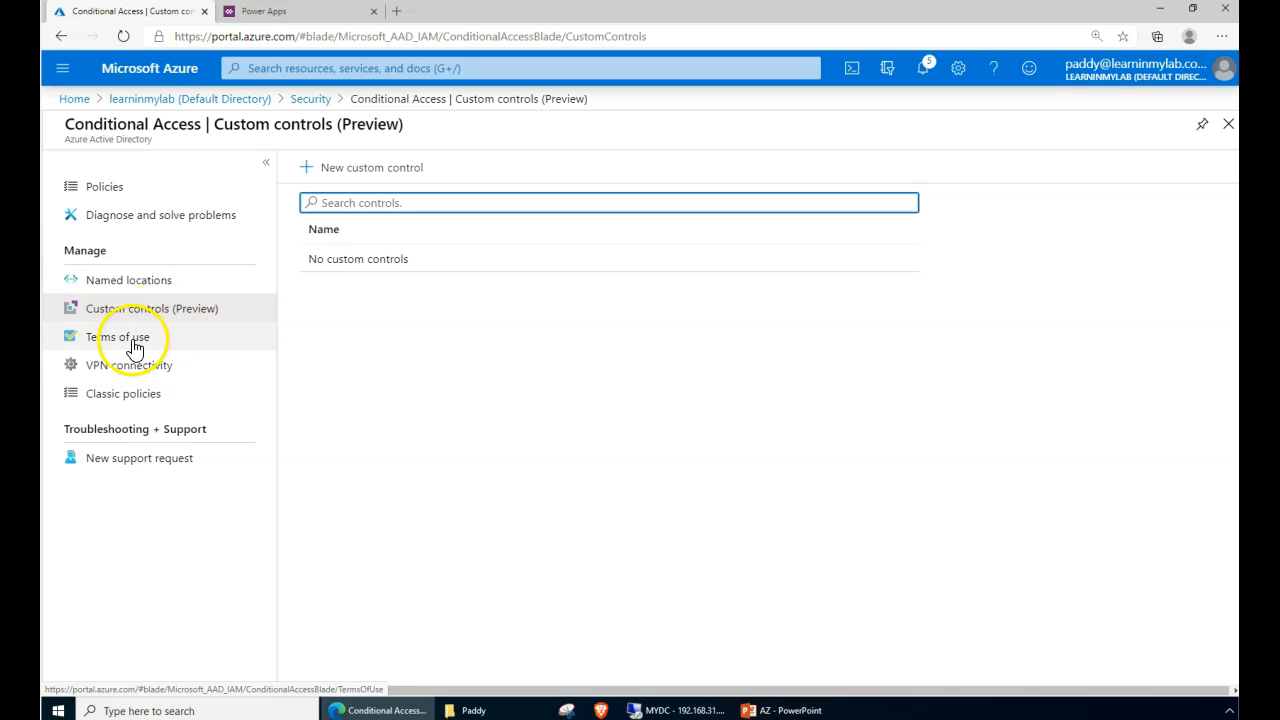
pyautogui.click(95, 341)
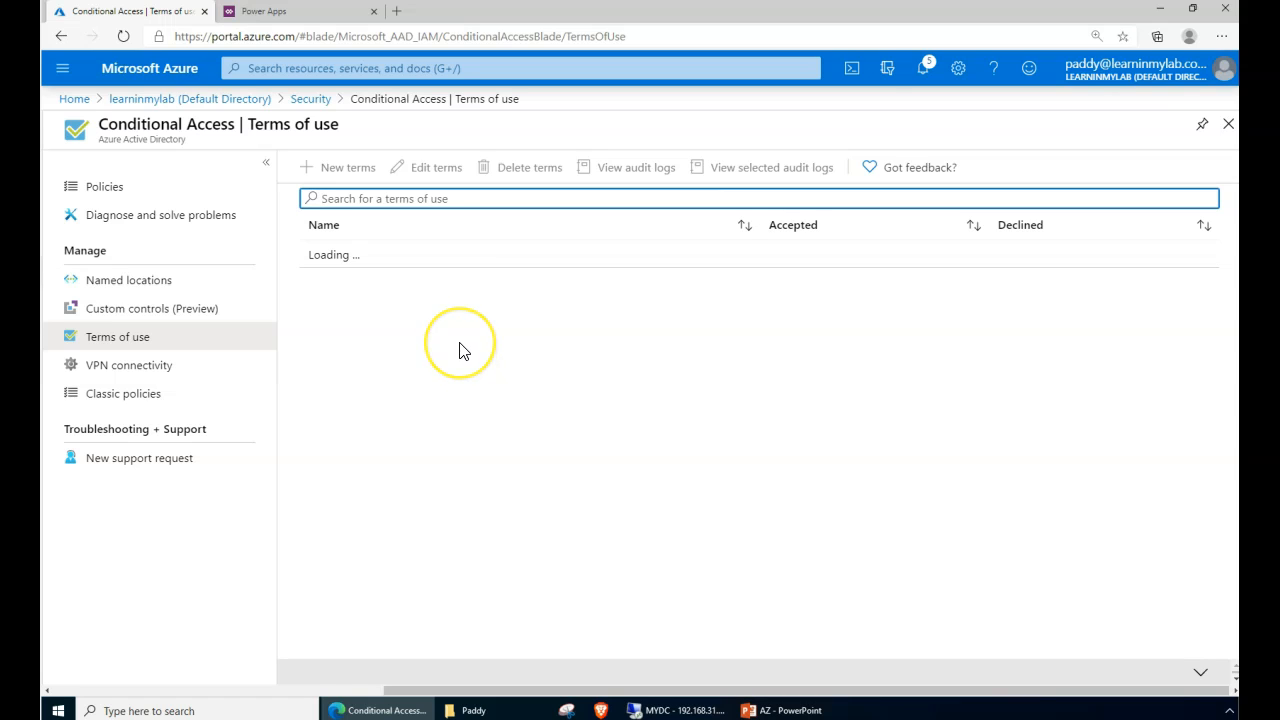
# - Switch back and forth between the VPN connectivity and Classic policies pages
pyautogui.click(100, 372)
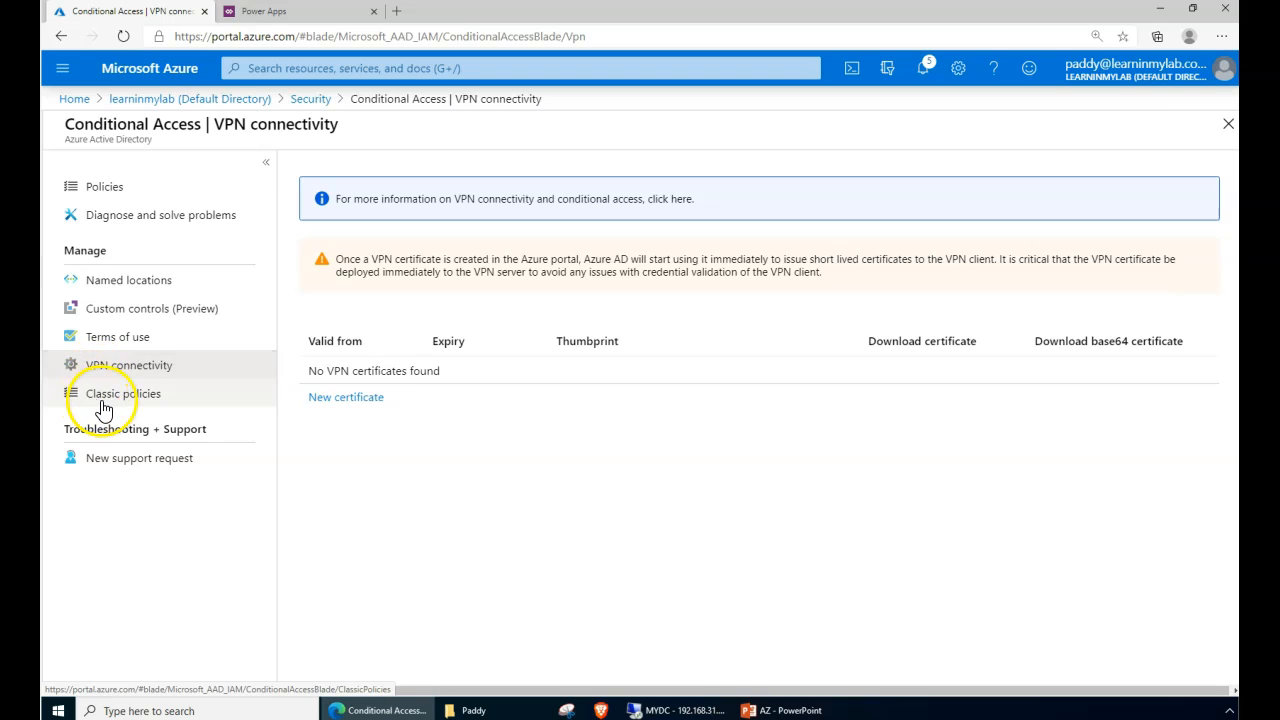
pyautogui.click(102, 400)
pyautogui.click(135, 377)
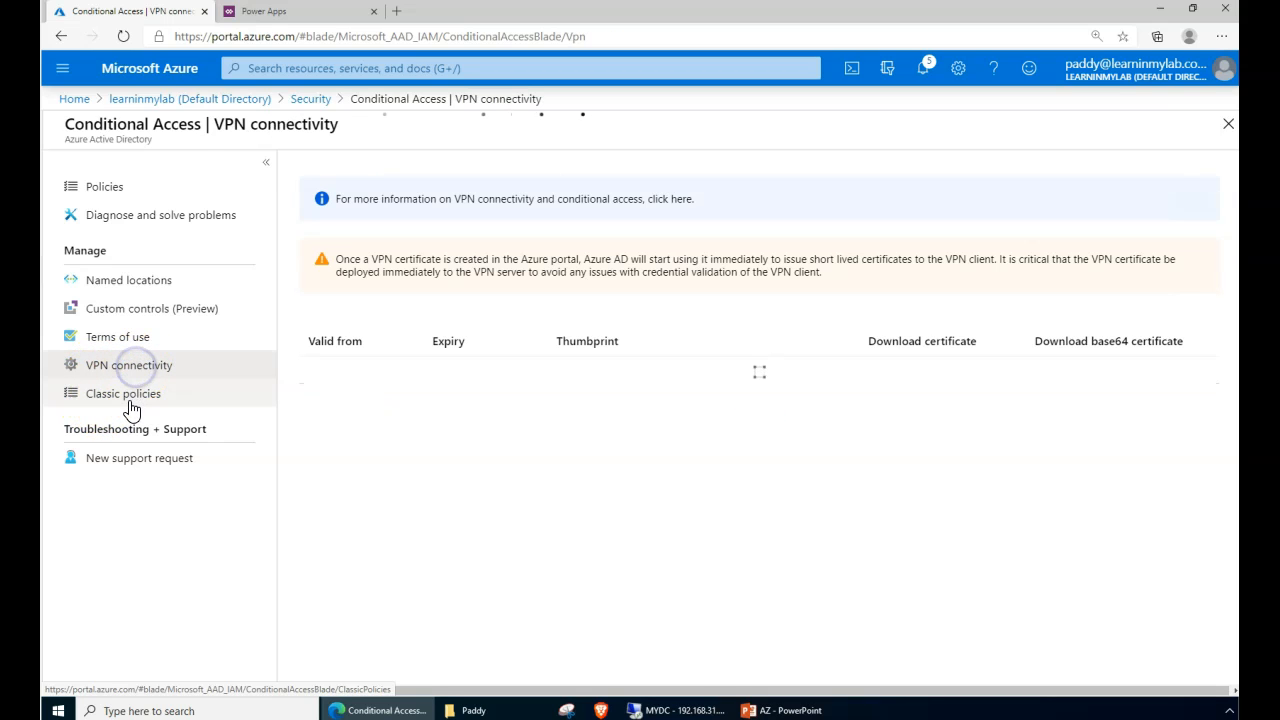
pyautogui.click(133, 398)
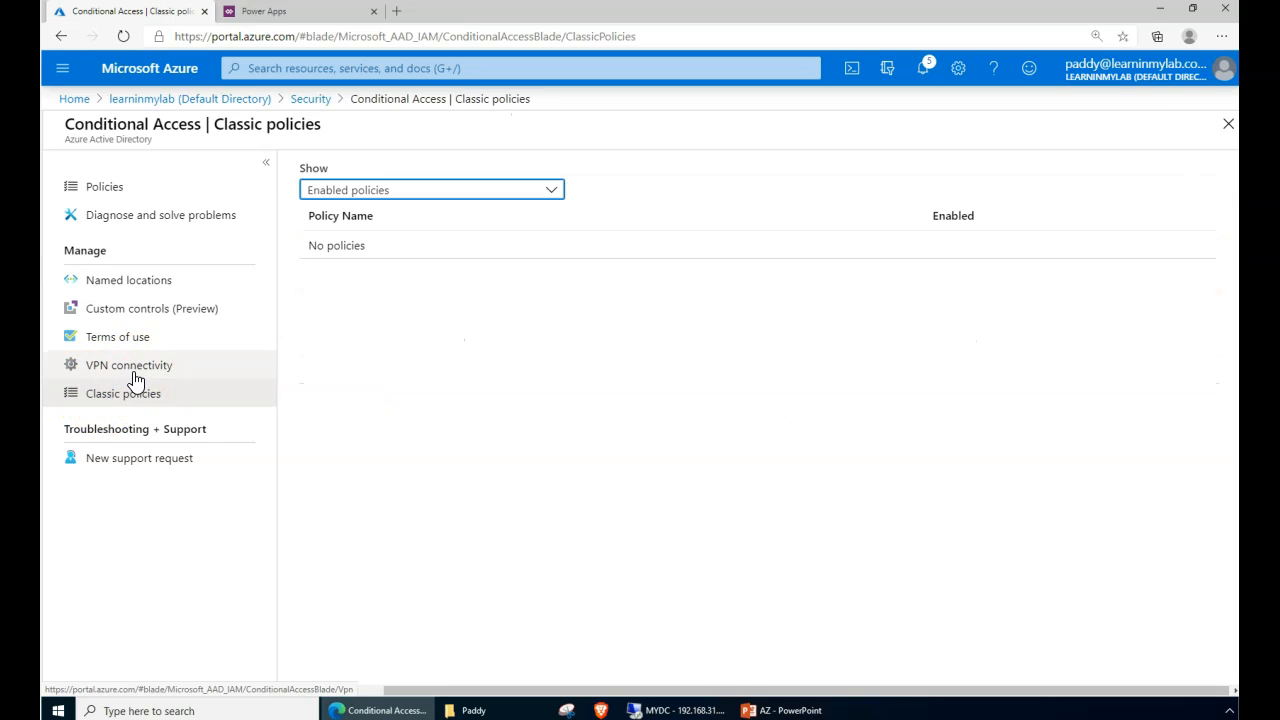
pyautogui.click(135, 375)
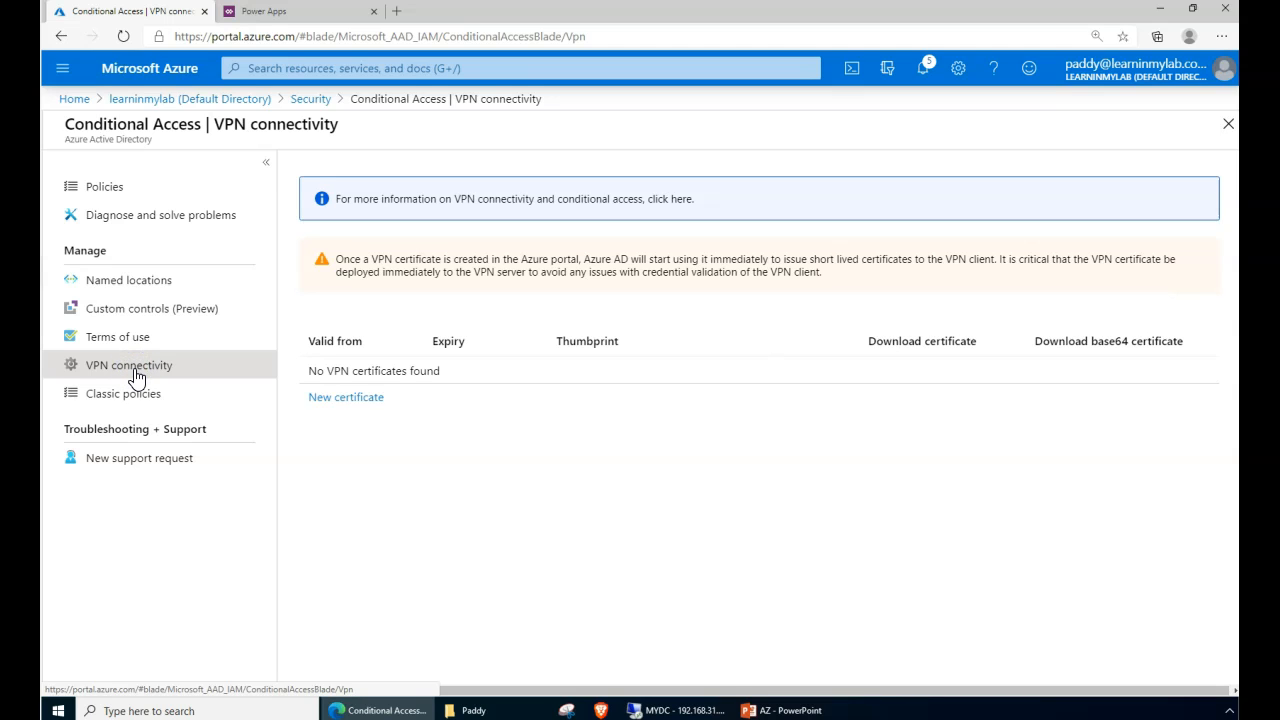
pyautogui.click(130, 395)
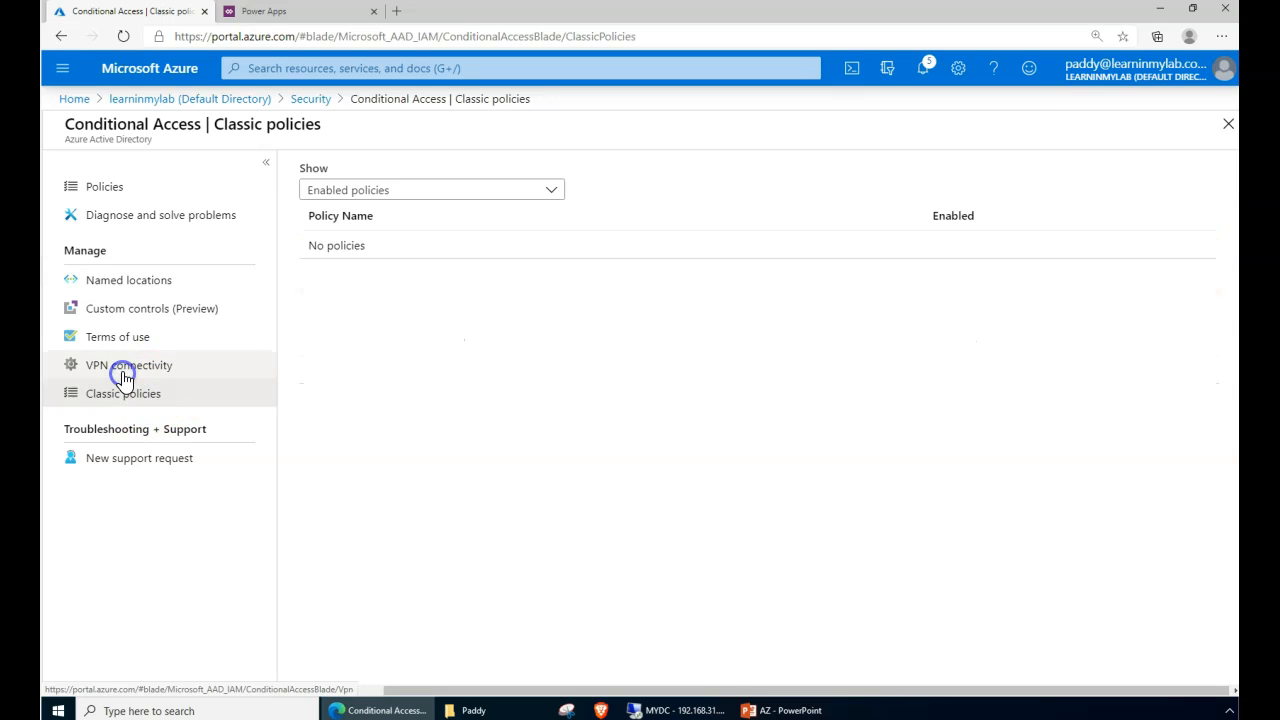
pyautogui.click(135, 367)
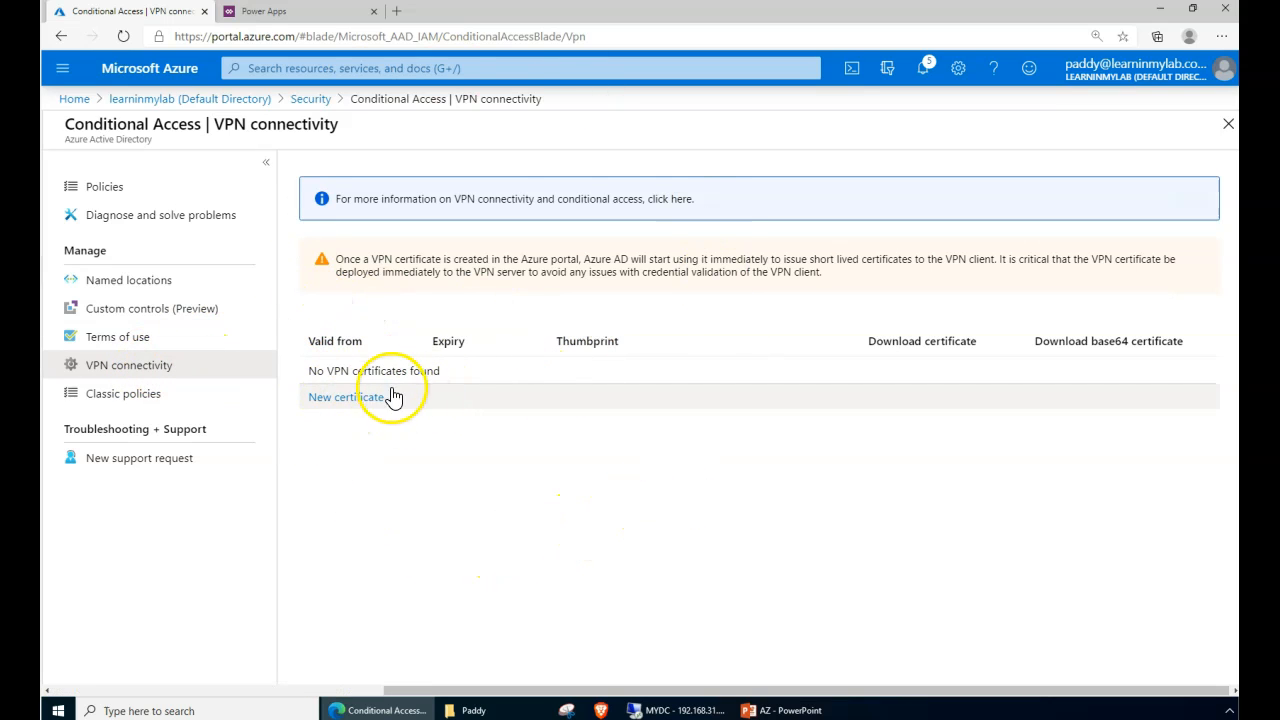
pyautogui.click(133, 398)
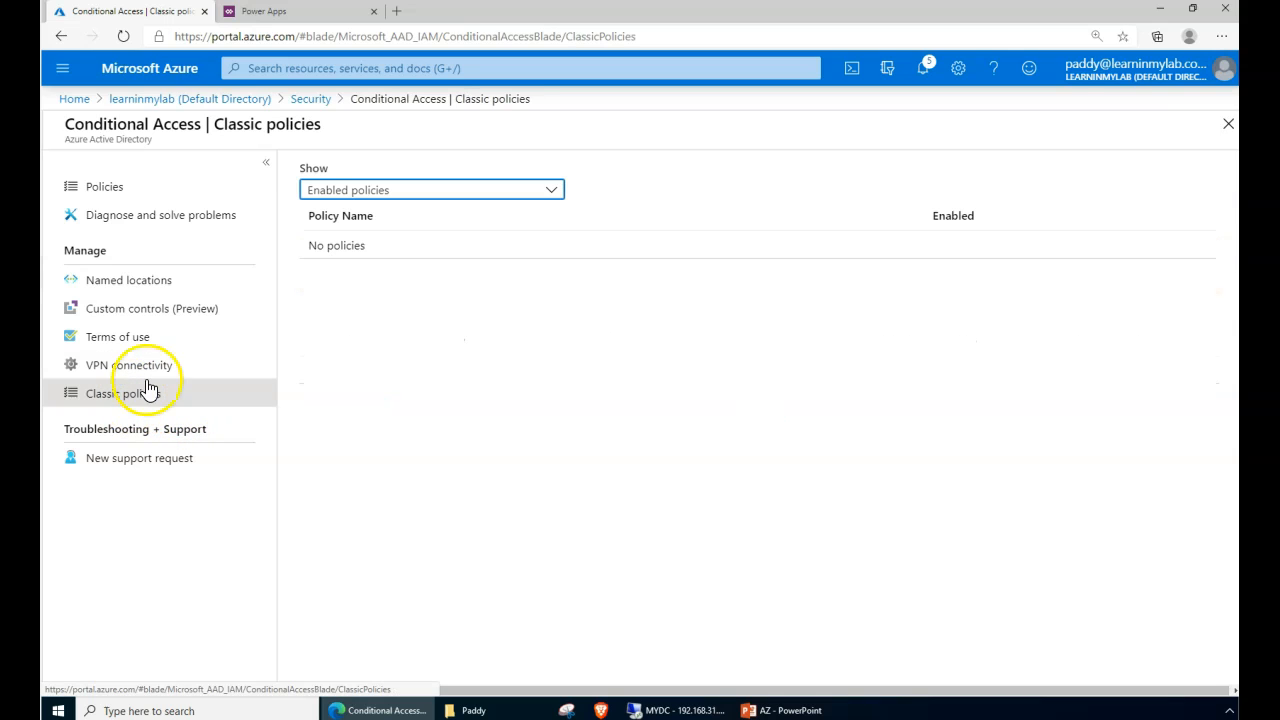
# - Show all classic policies, confirm none exist, and move to Named locations
pyautogui.click(406, 193)
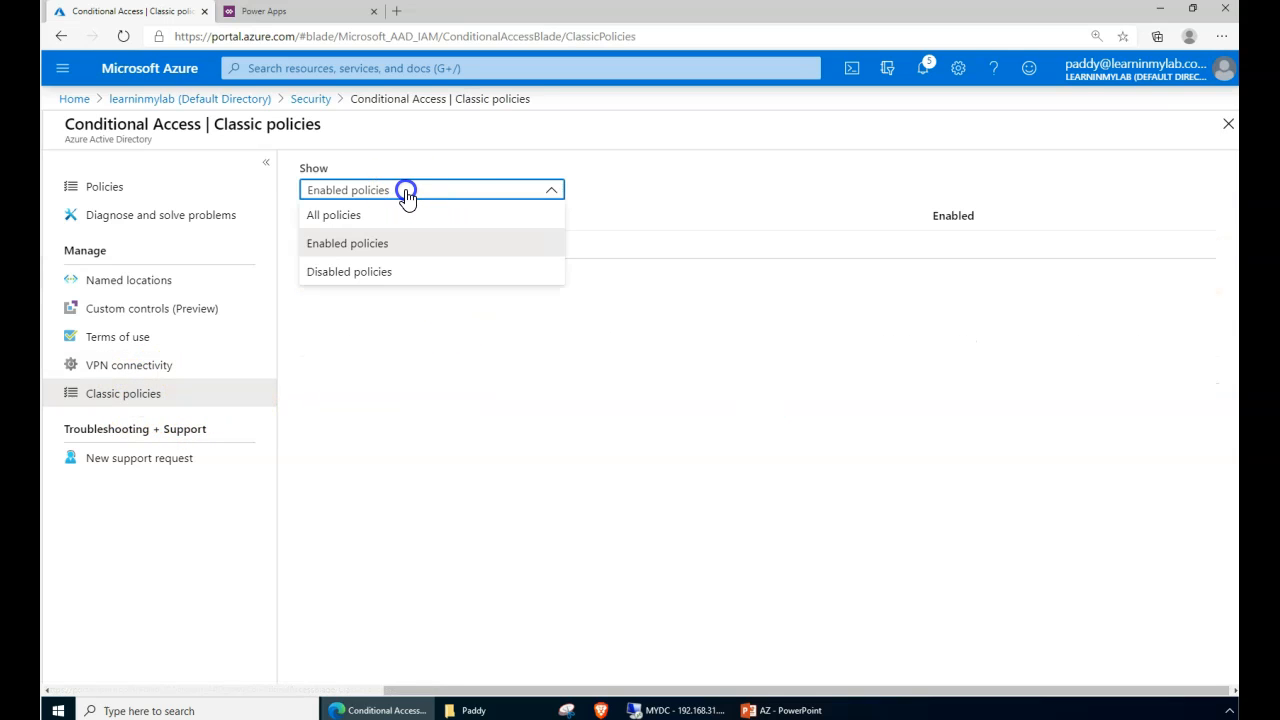
pyautogui.click(345, 216)
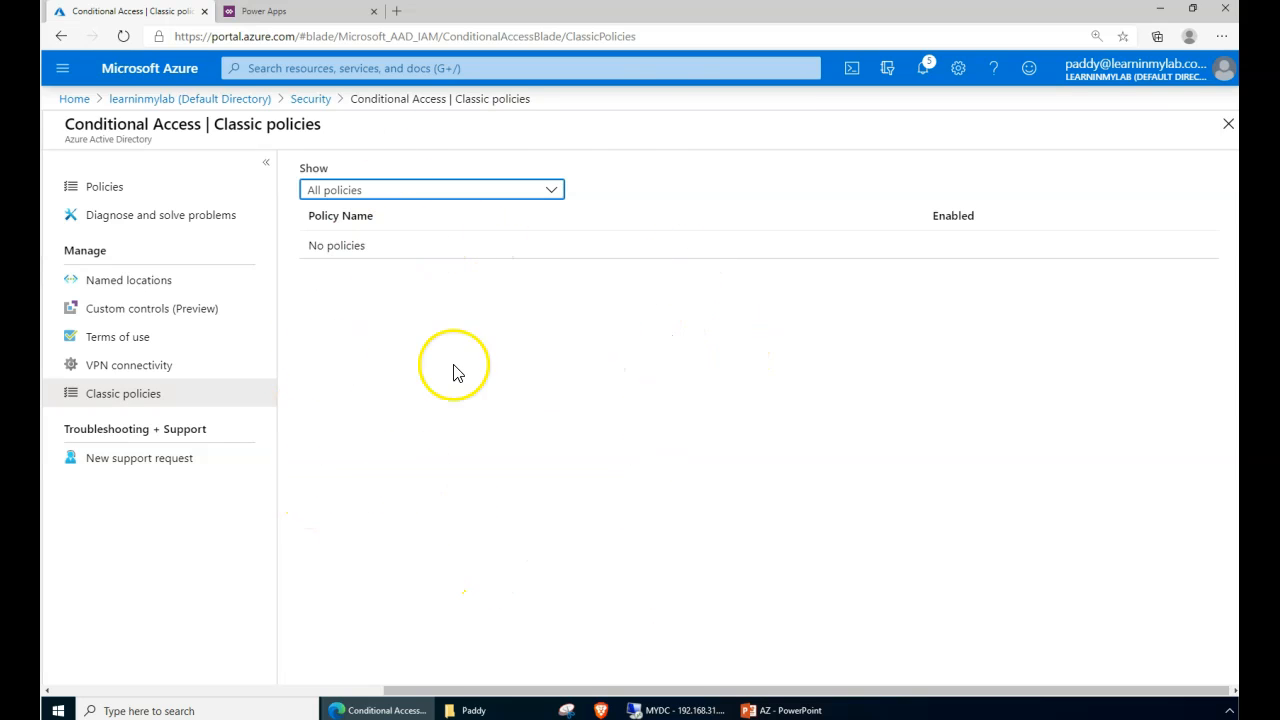
pyautogui.click(377, 406)
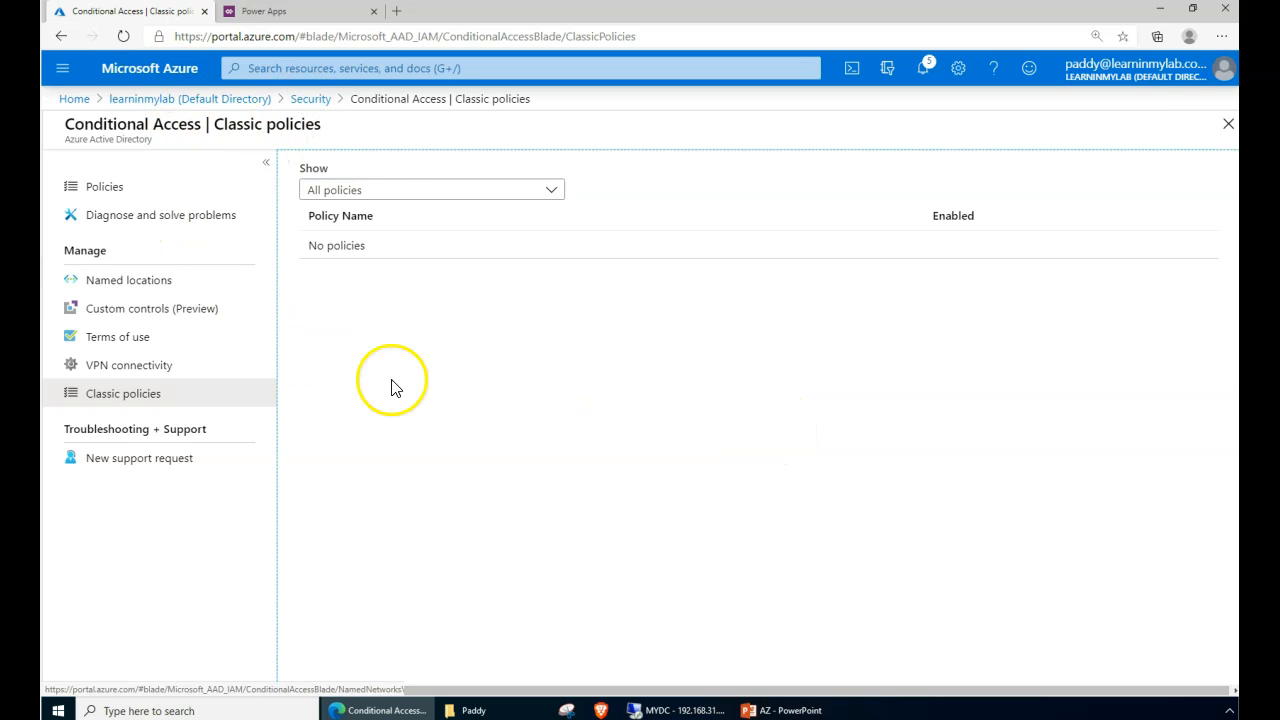
pyautogui.click(121, 282)
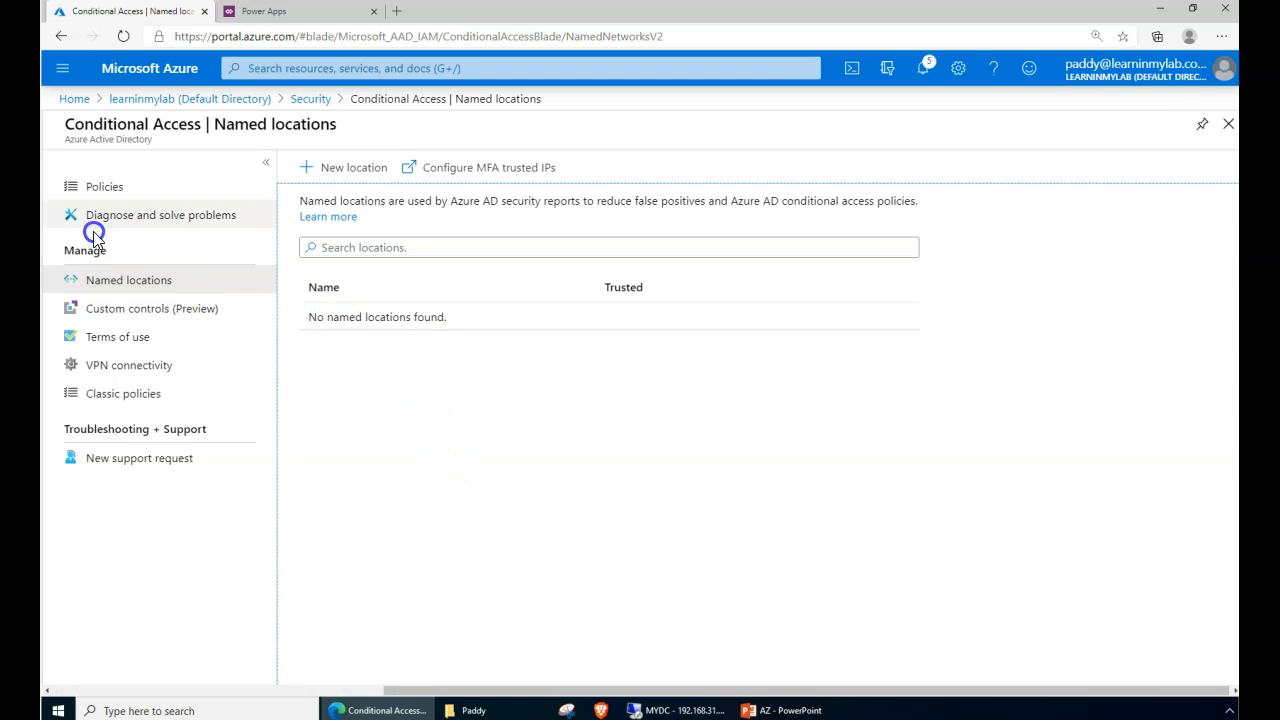
# - Start a new named location 'USA - CA' with an IP range, then define it by Countries/Regions
pyautogui.click(334, 170)
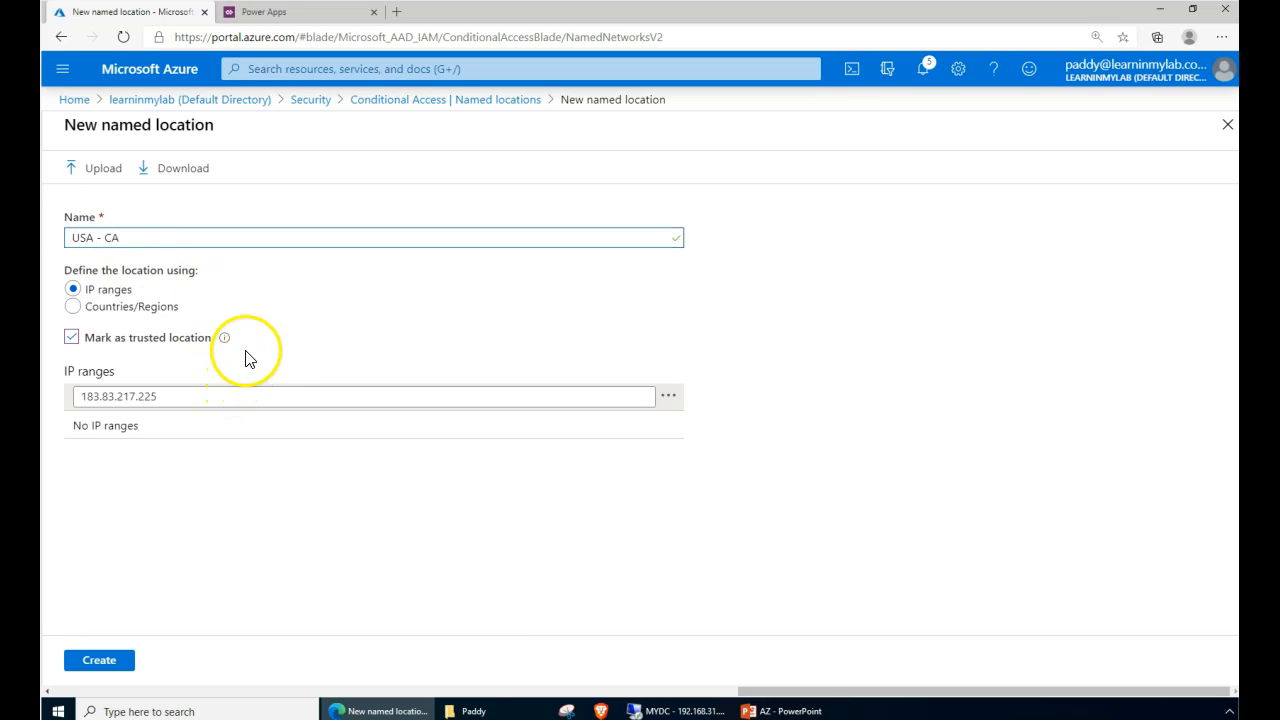
pyautogui.moveTo(84, 288); pyautogui.dragTo(122, 307)
pyautogui.click(167, 390)
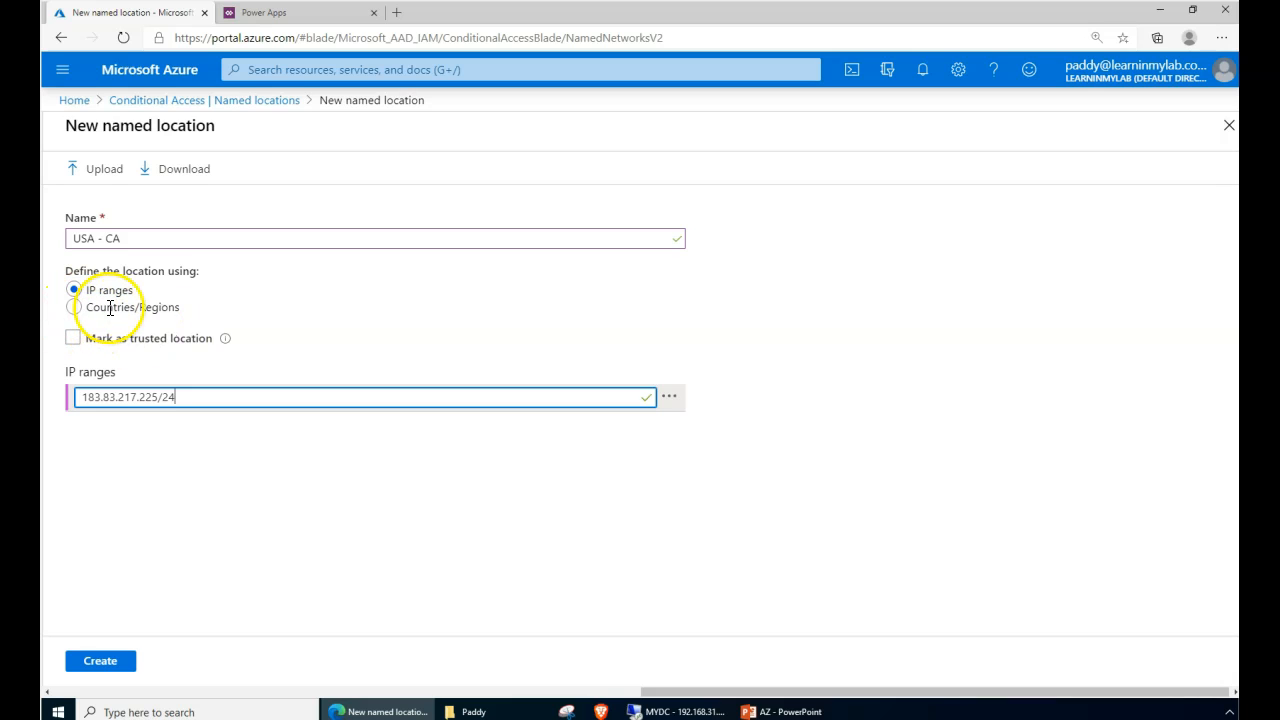
pyautogui.click(148, 312)
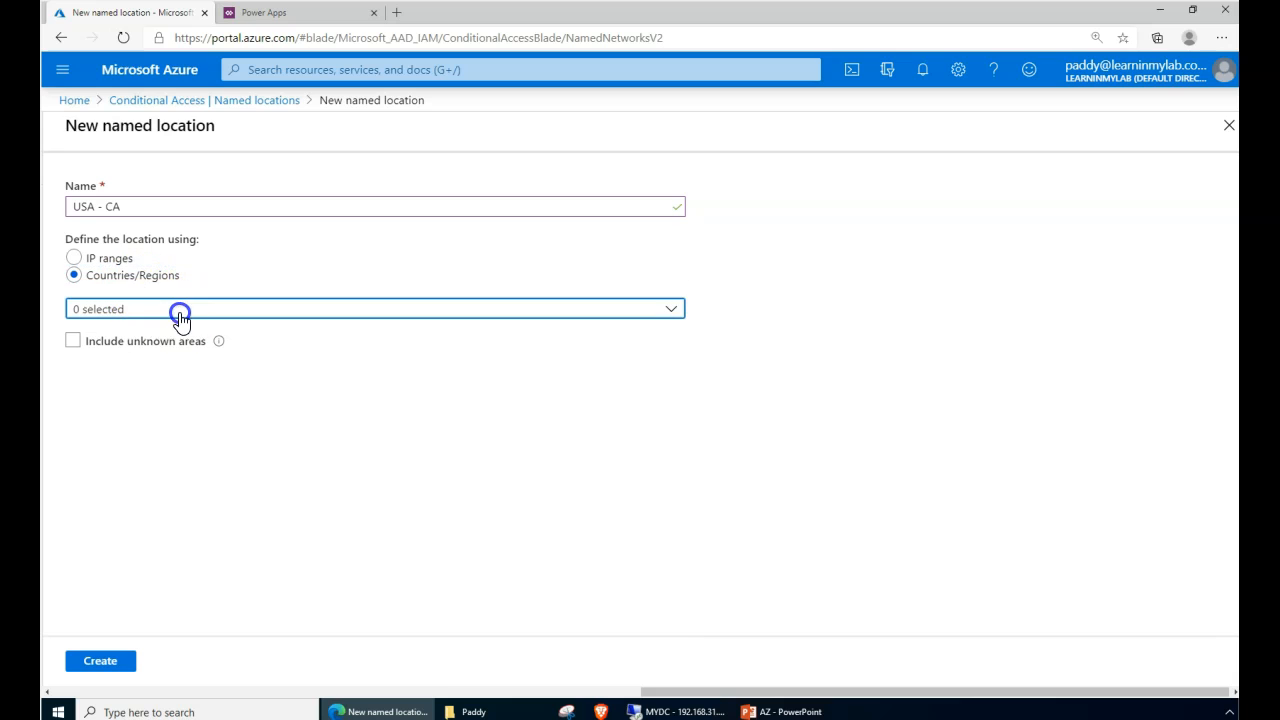
# - Try out the country list, ticking Åland Islands and Anguilla
pyautogui.click(179, 310)
pyautogui.moveTo(681, 342); pyautogui.dragTo(502, 321)
pyautogui.click(140, 206)
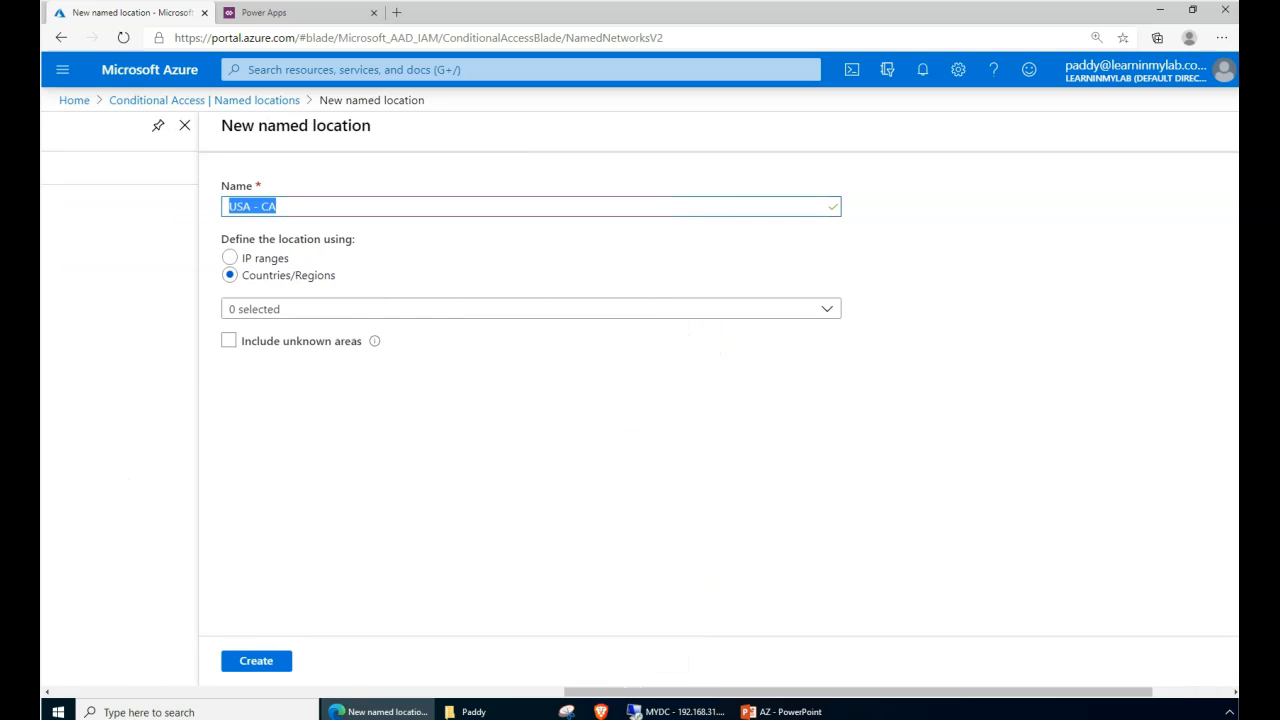
pyautogui.click(829, 318)
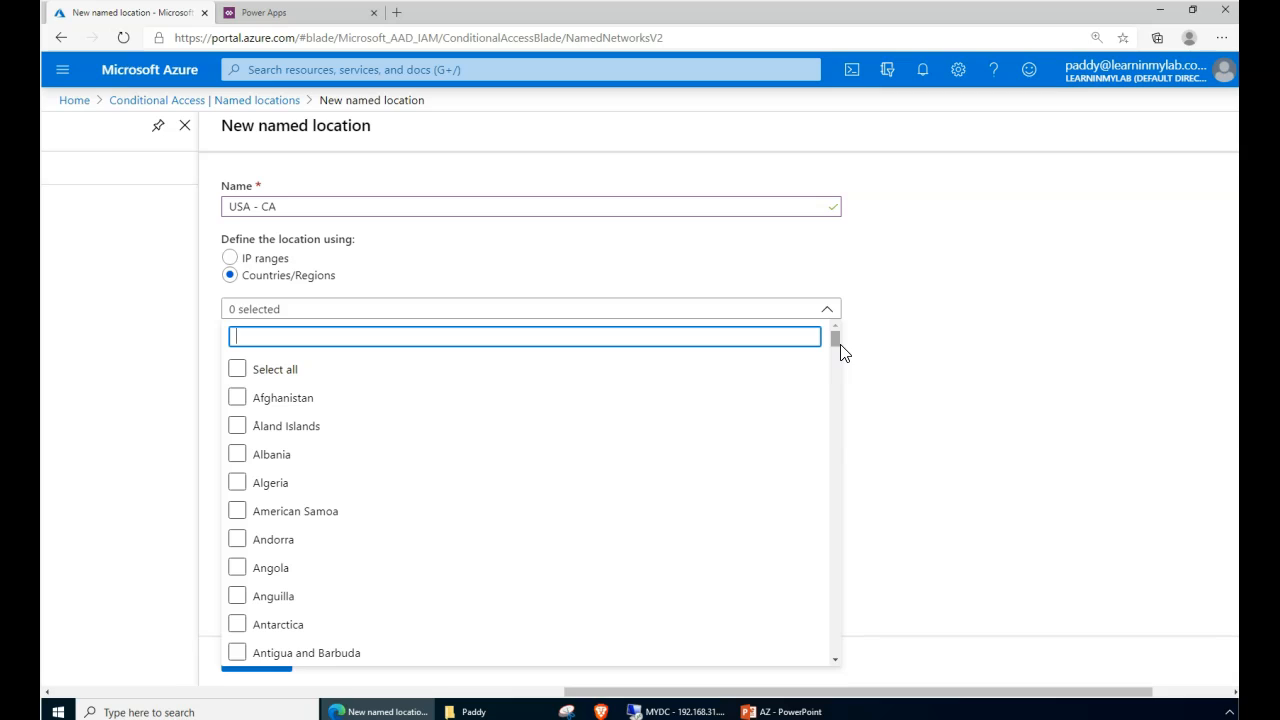
pyautogui.click(692, 424)
pyautogui.click(636, 594)
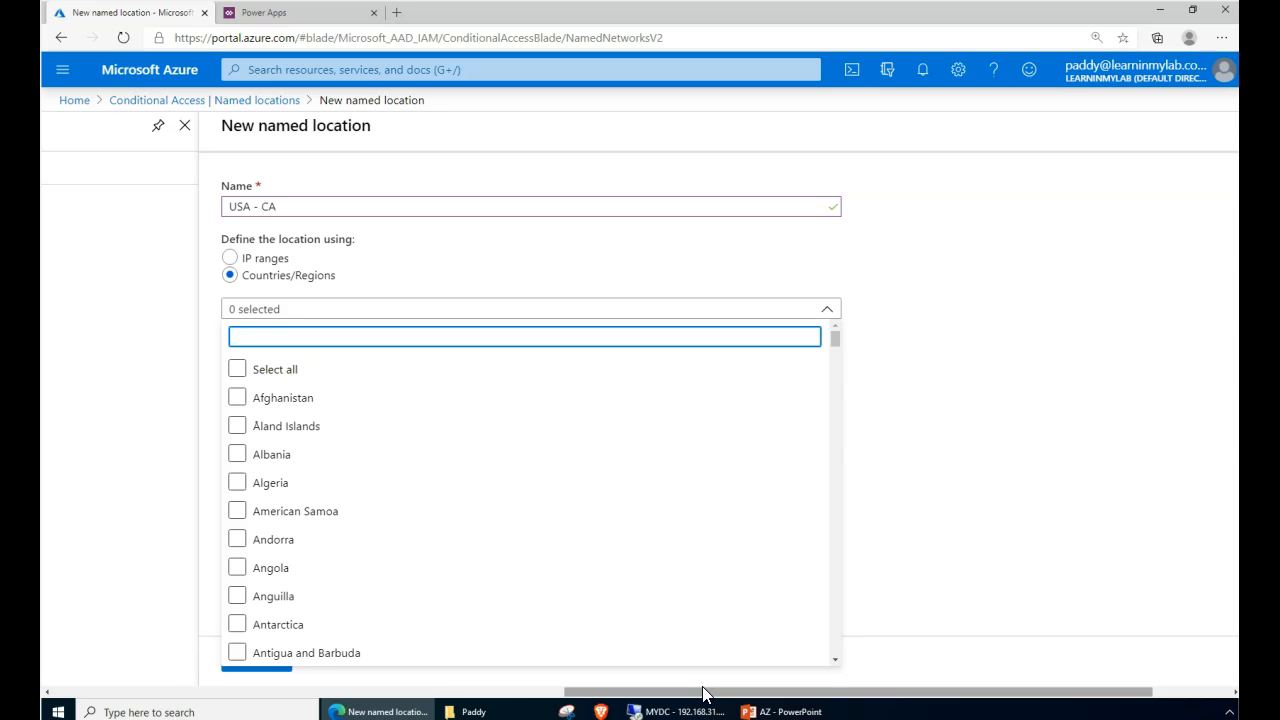
pyautogui.click(1025, 468)
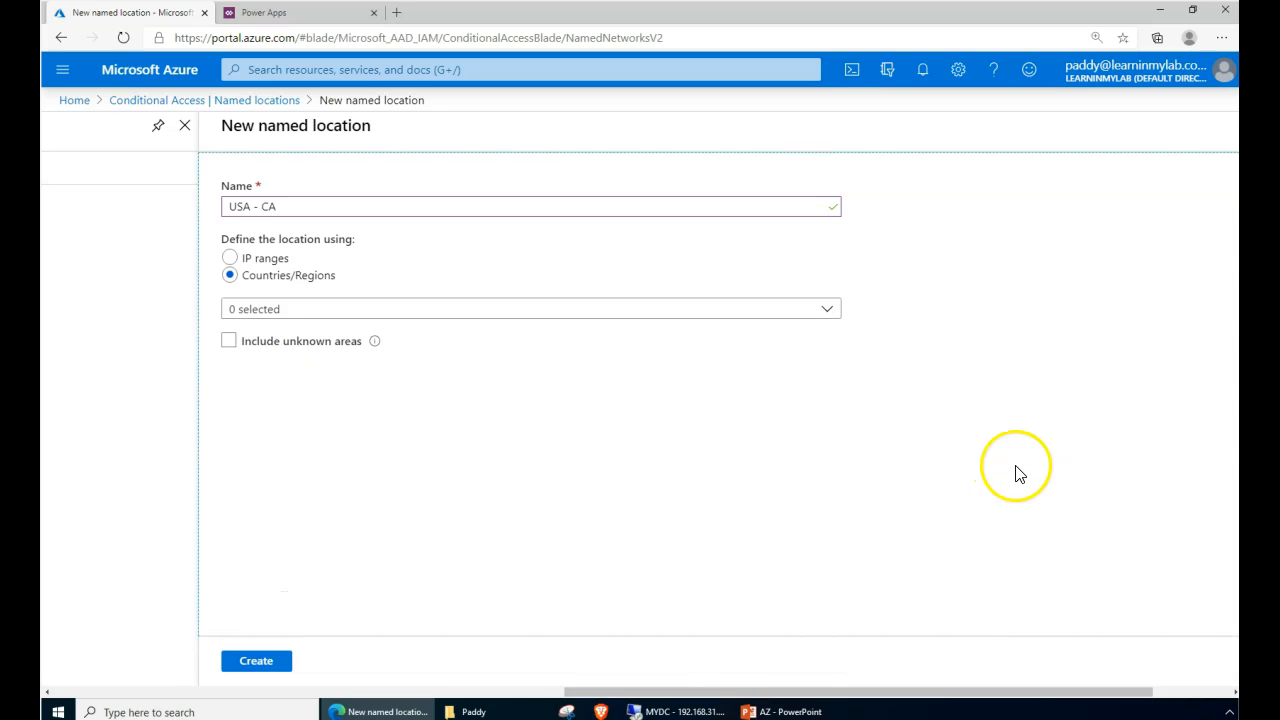
pyautogui.click(283, 311)
# - Rename the location to India and tick India as its country
pyautogui.tripleClick(304, 206)
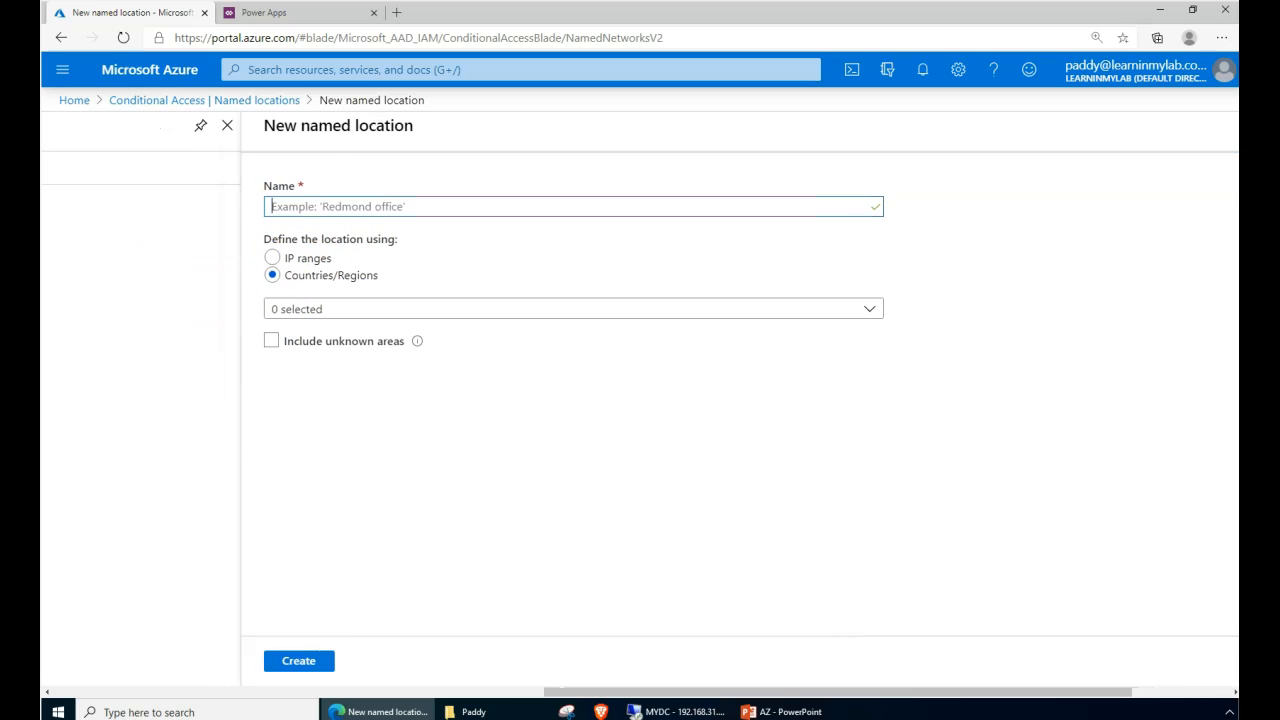
pyautogui.click(349, 311)
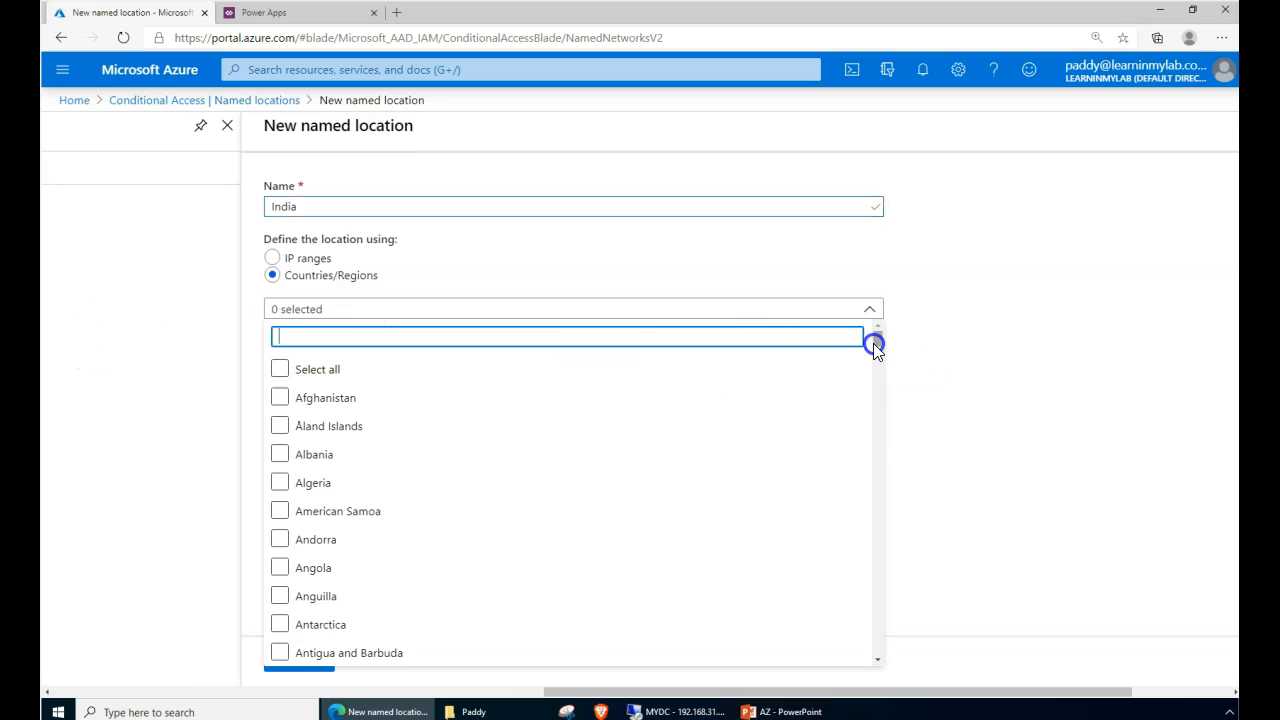
pyautogui.write('indi')
pyautogui.click(300, 399)
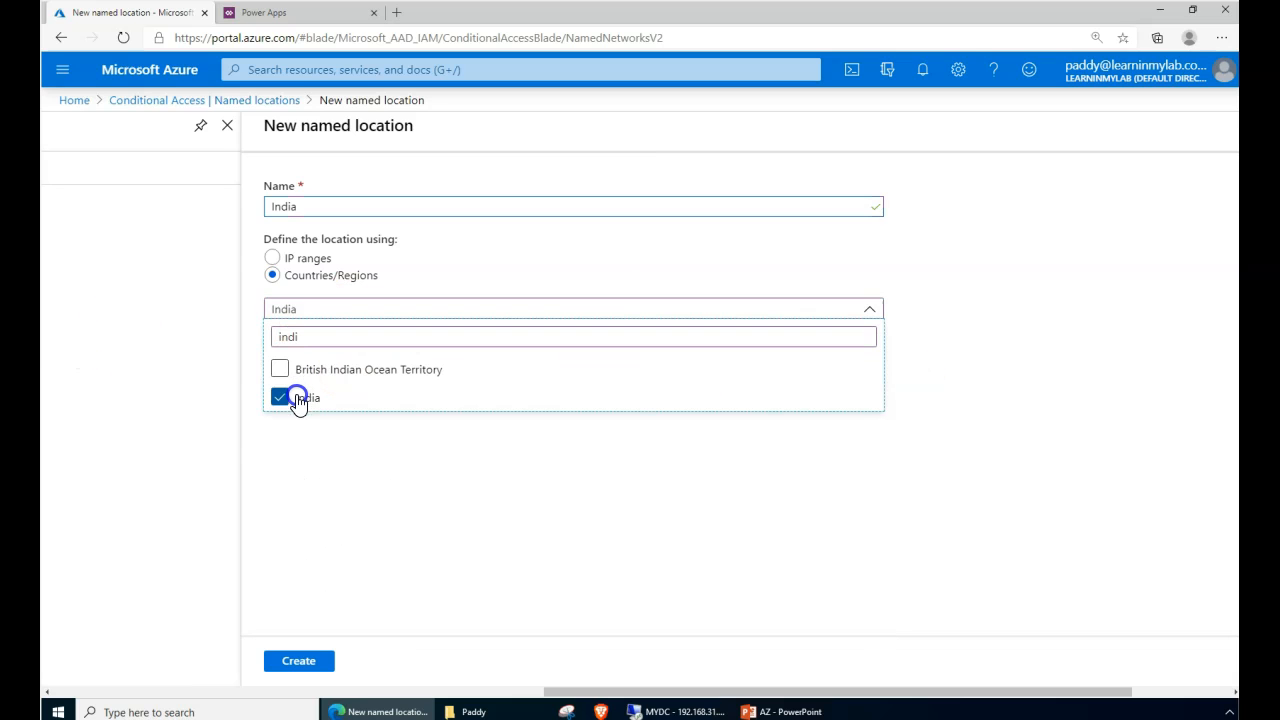
pyautogui.click(355, 519)
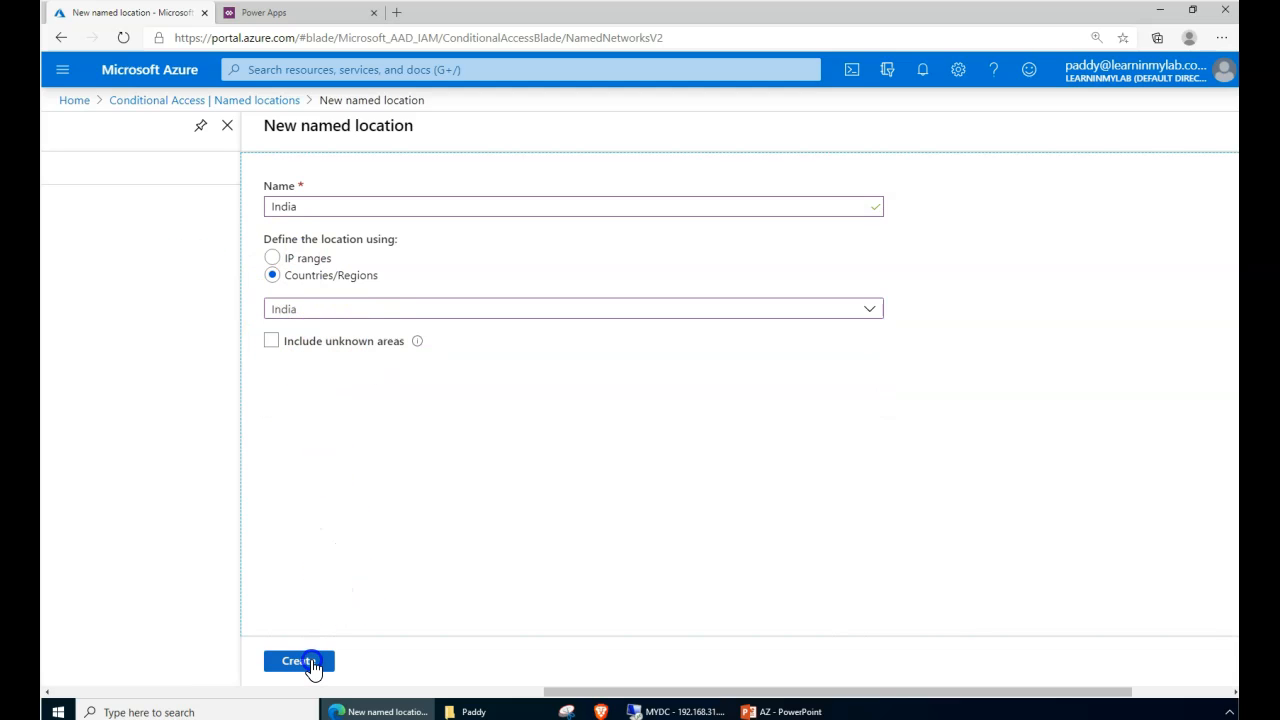
# - Review the 183.83.217.225/24 IP range, then create the India location by country
pyautogui.click(276, 258)
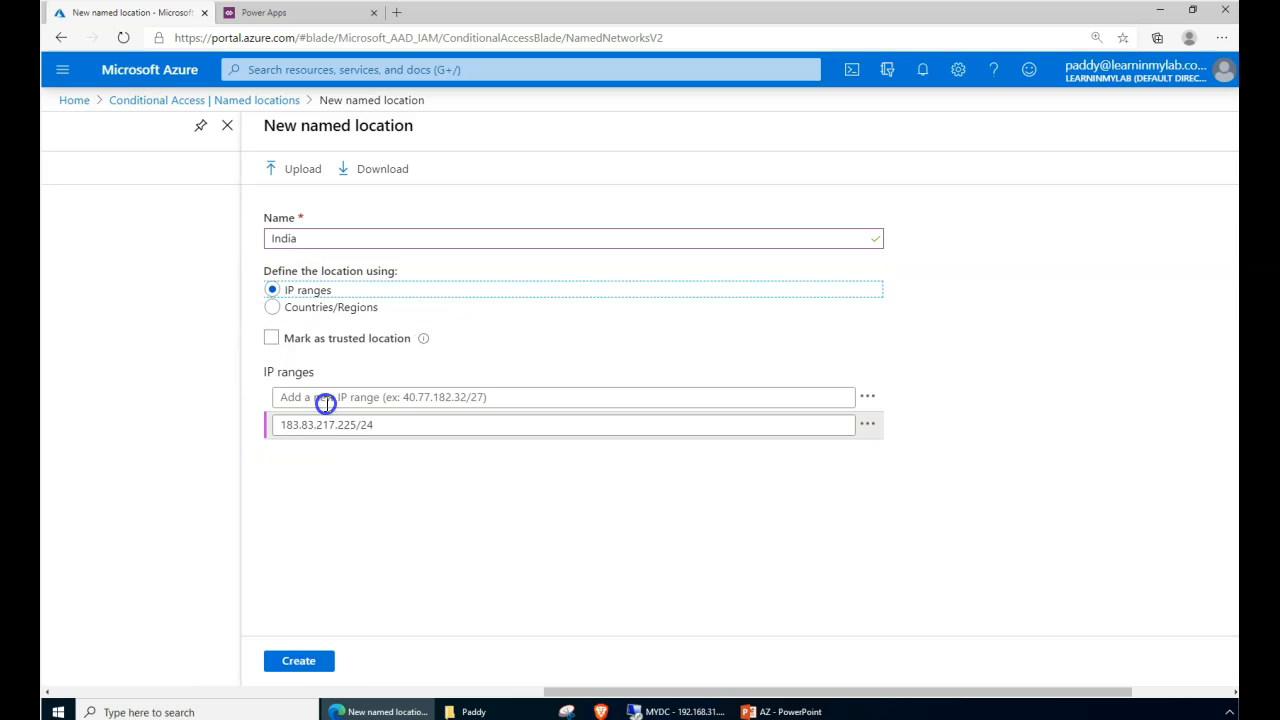
pyautogui.click(390, 423)
pyautogui.moveTo(357, 424); pyautogui.dragTo(422, 443)
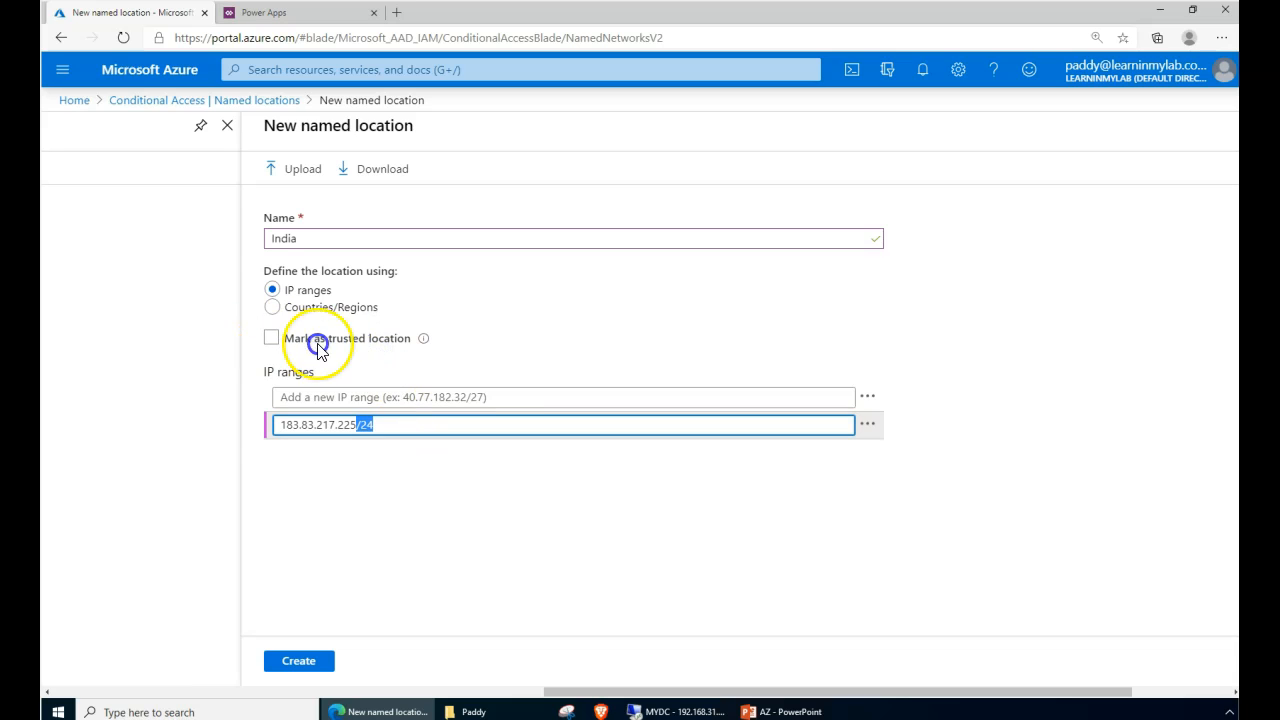
pyautogui.click(271, 310)
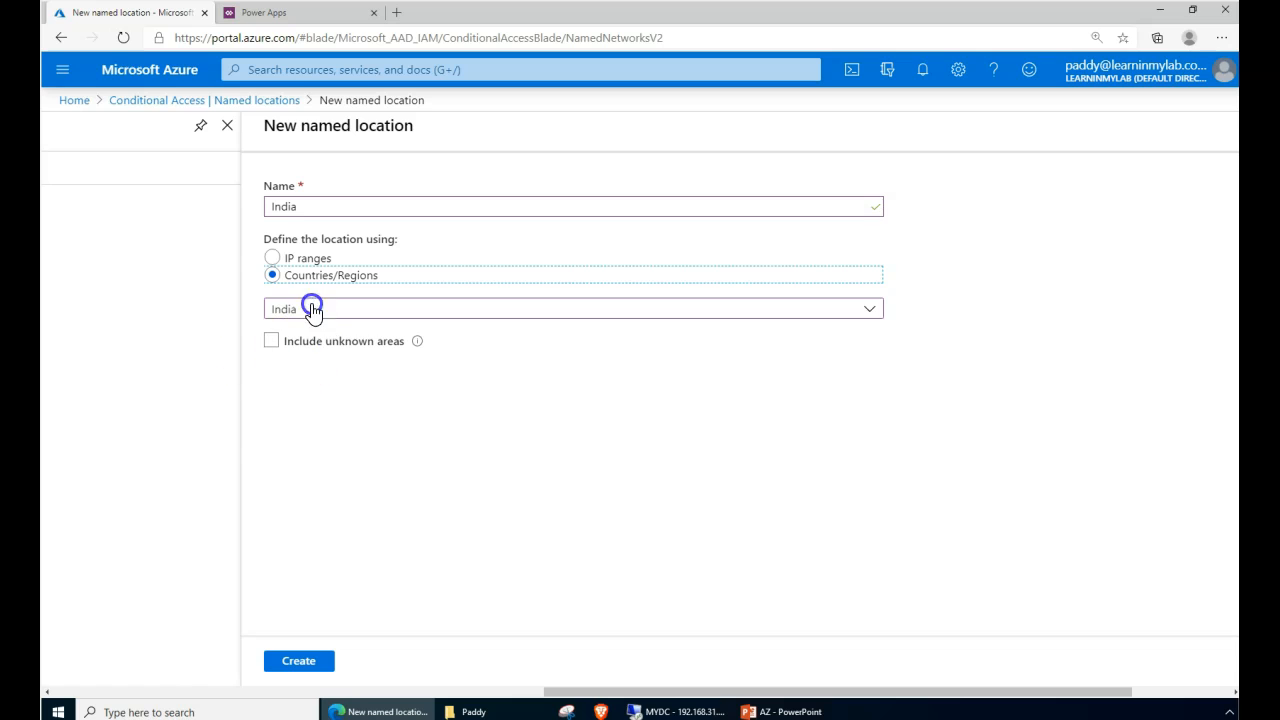
pyautogui.click(313, 660)
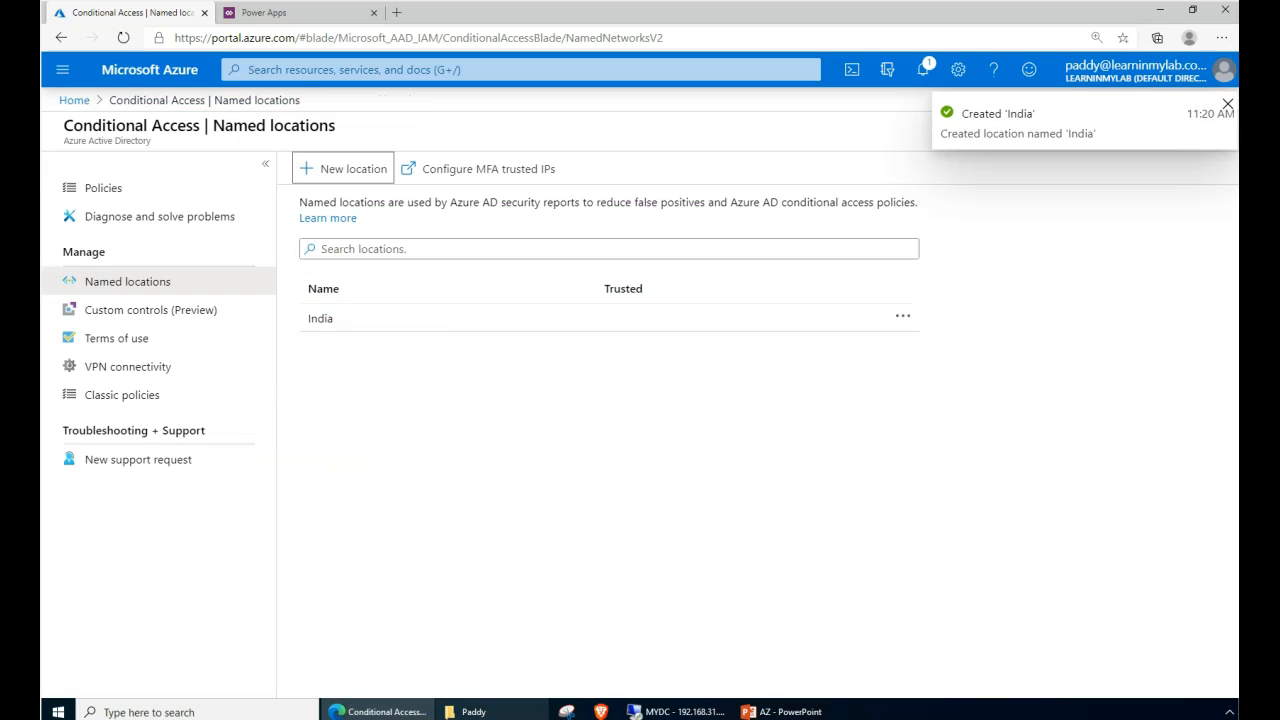
# - Open the MFA trusted IPs service settings in a new tab from Named locations
pyautogui.click(436, 392)
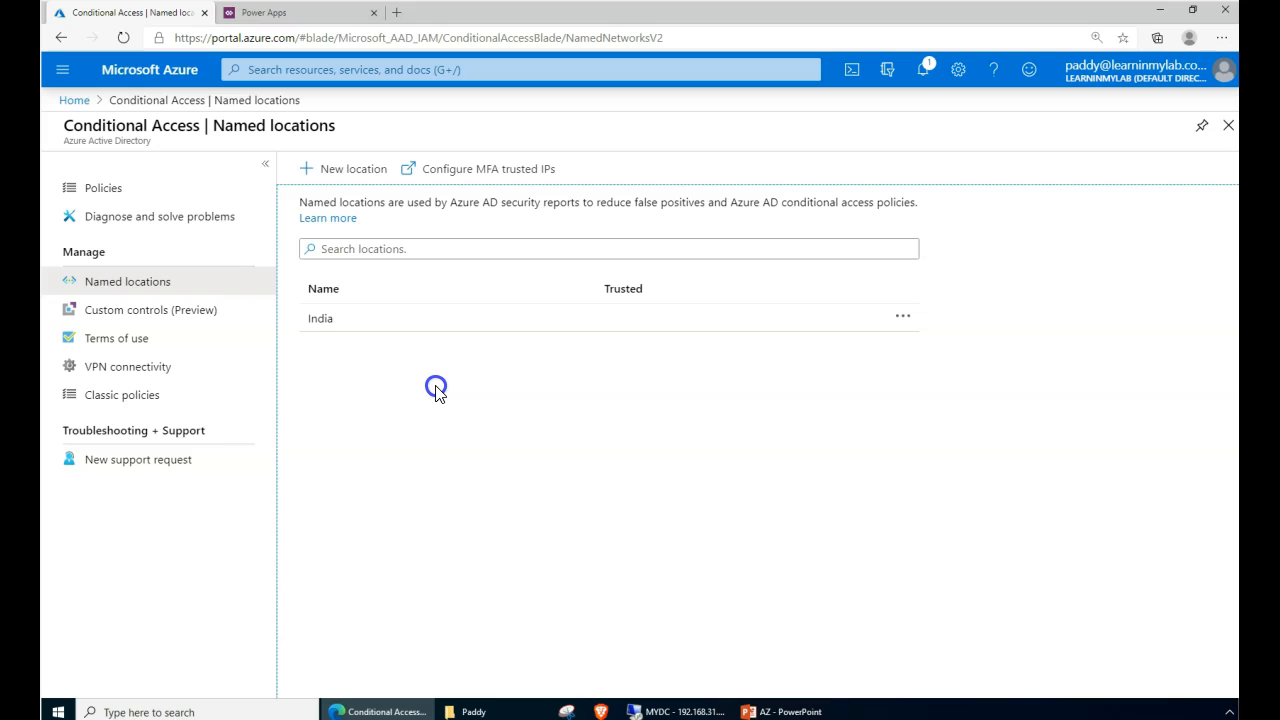
pyautogui.click(463, 390)
pyautogui.moveTo(290, 172)
pyautogui.mouseDown()
pyautogui.moveTo(129, 139)
pyautogui.moveTo(583, 238)
pyautogui.moveTo(440, 218)
pyautogui.mouseUp()
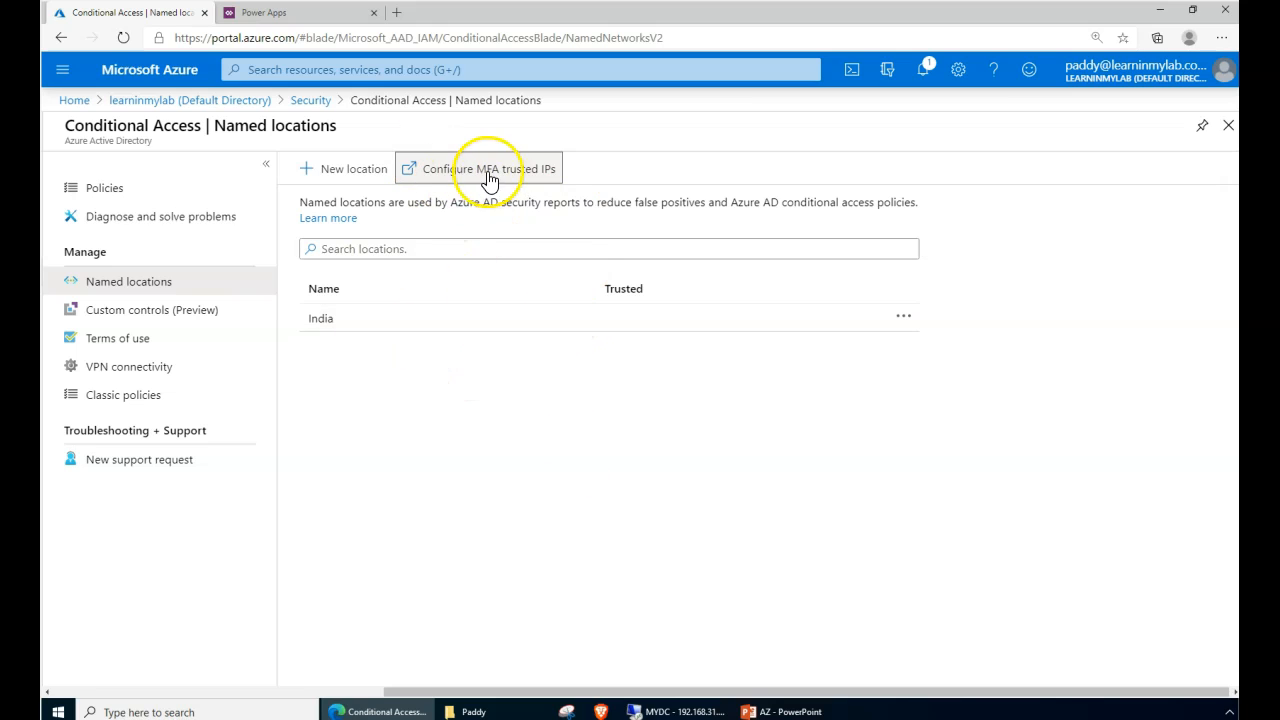
pyautogui.click(518, 178)
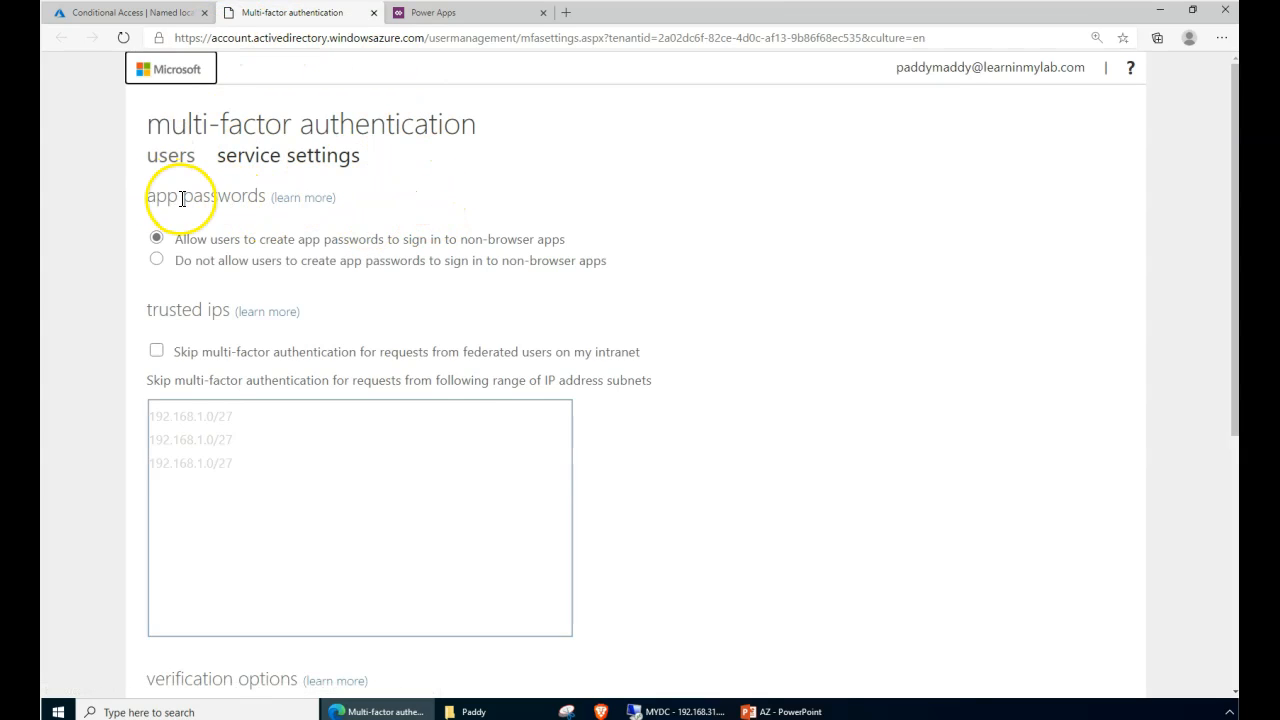
# - Move from the MFA users list to service settings and the trusted IP subnets field
pyautogui.click(171, 161)
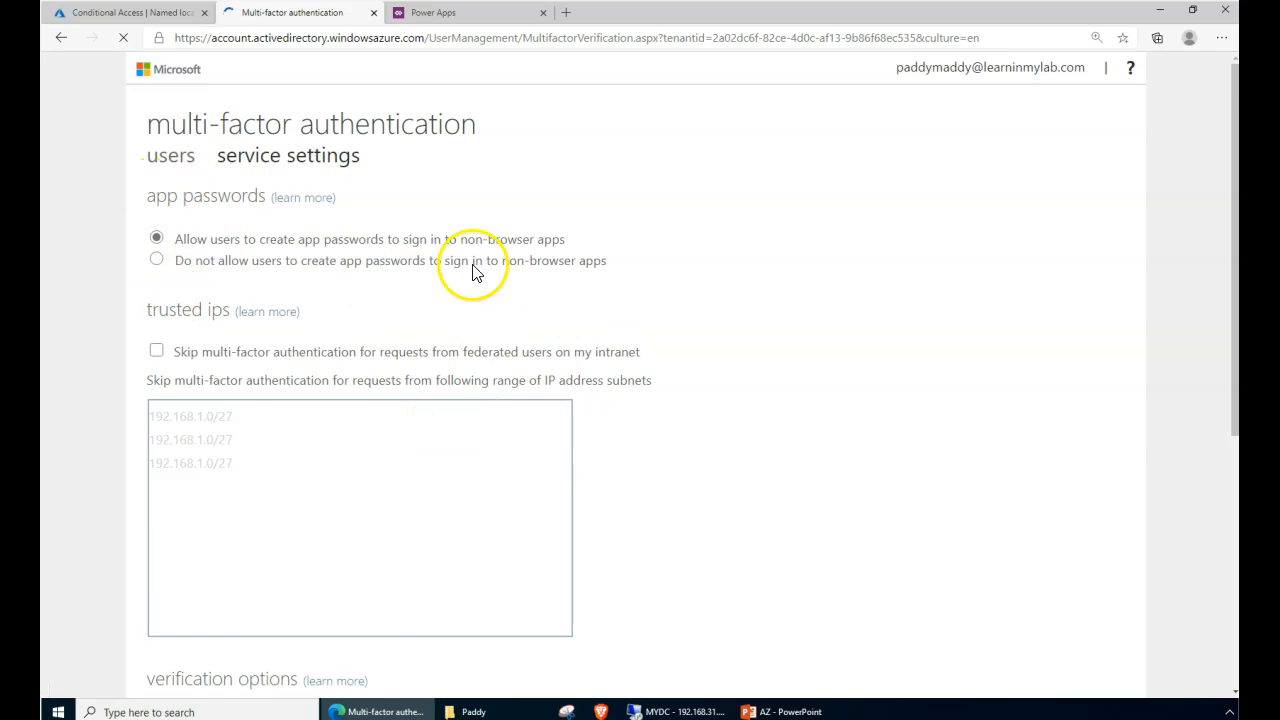
pyautogui.click(265, 158)
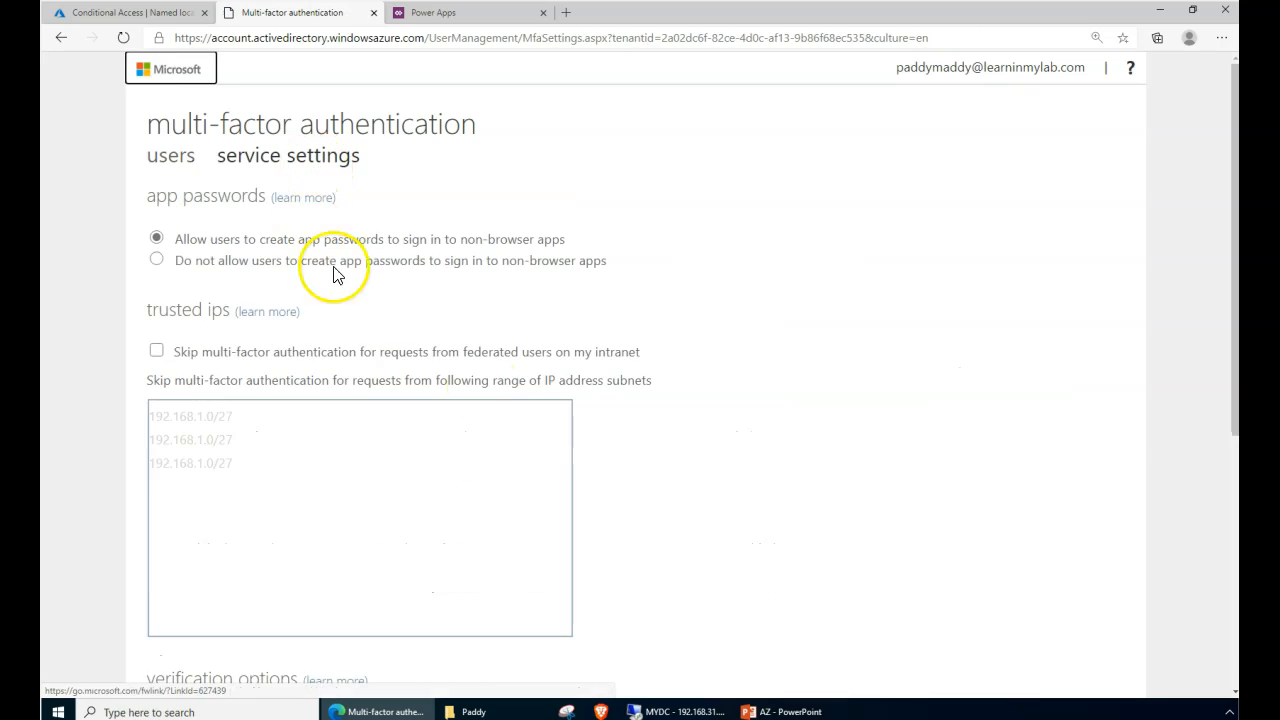
pyautogui.scroll(-4, 700, 434)
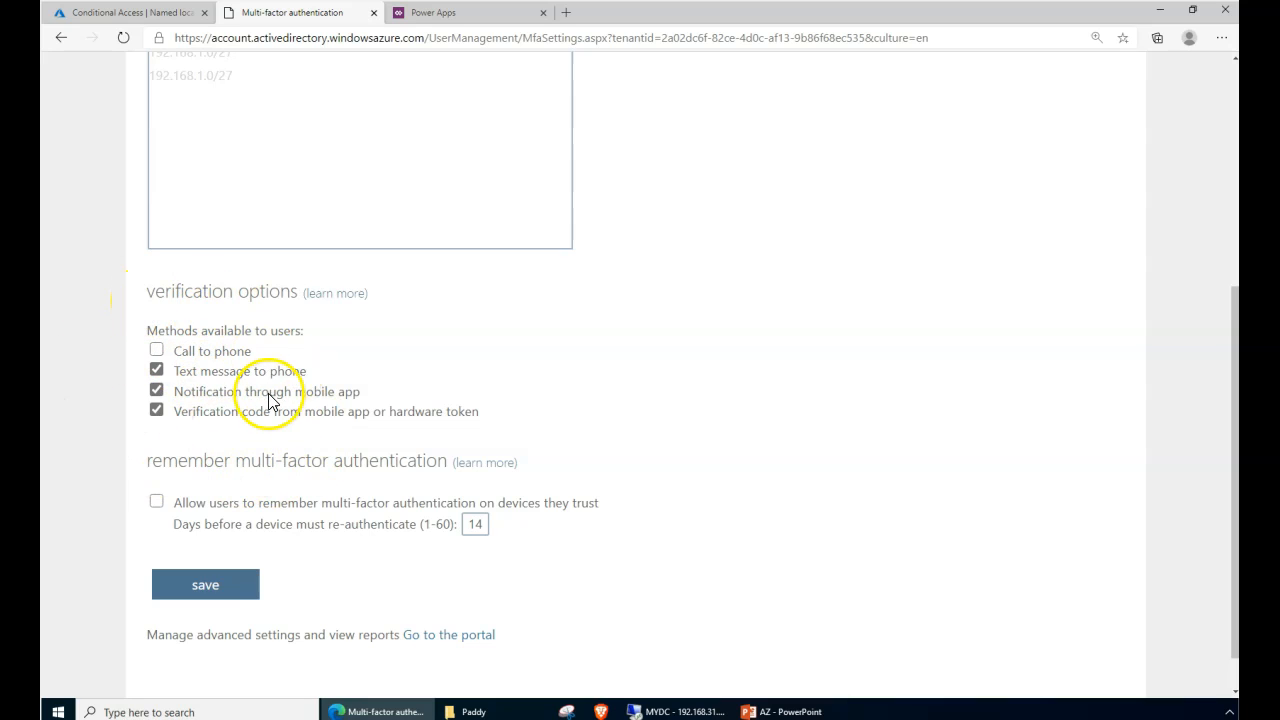
pyautogui.scroll(4, 340, 470)
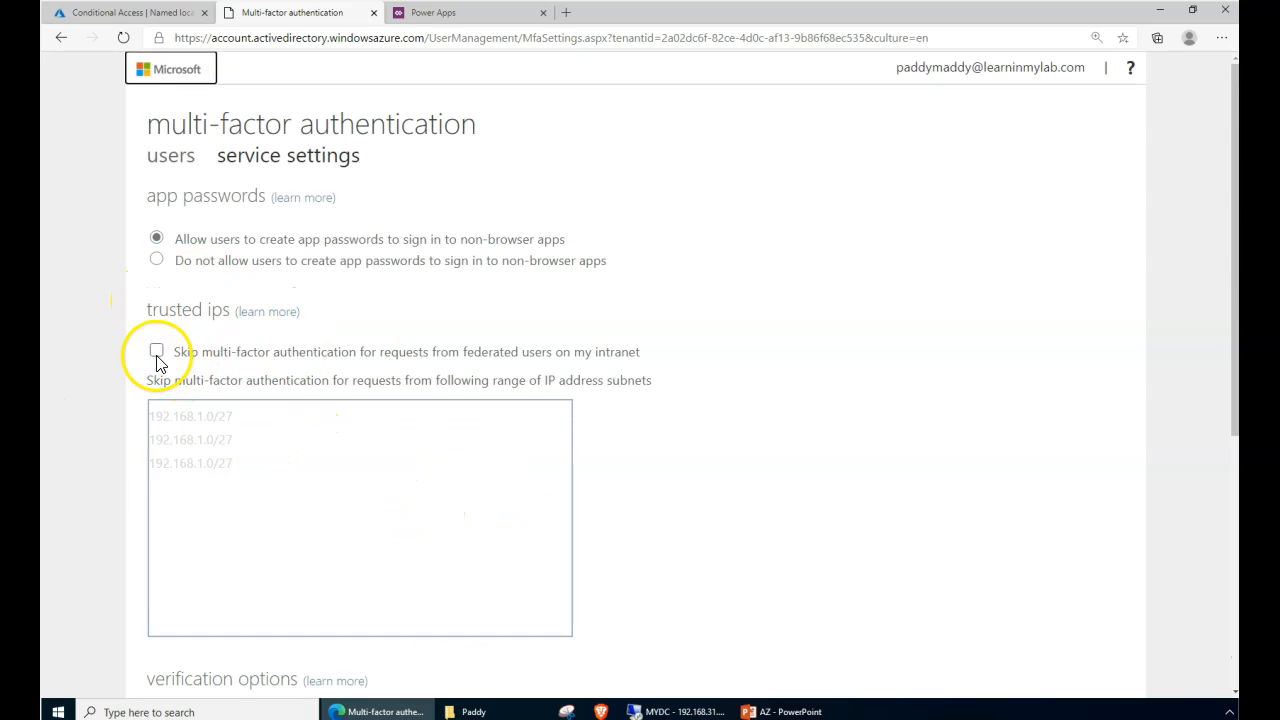
pyautogui.click(321, 474)
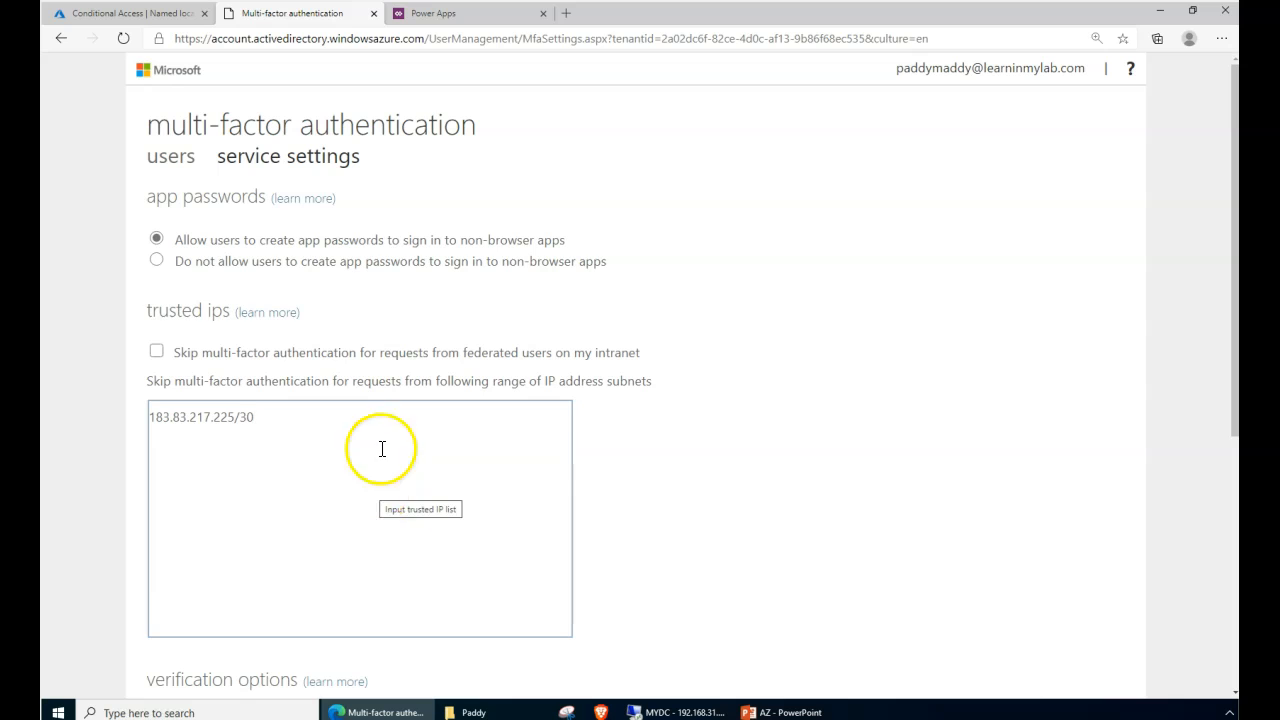
# - Review the trusted IP range 183.83.217.225/30 and the setting descriptions
pyautogui.scroll(-4, 657, 528)
pyautogui.scroll(2, 657, 528)
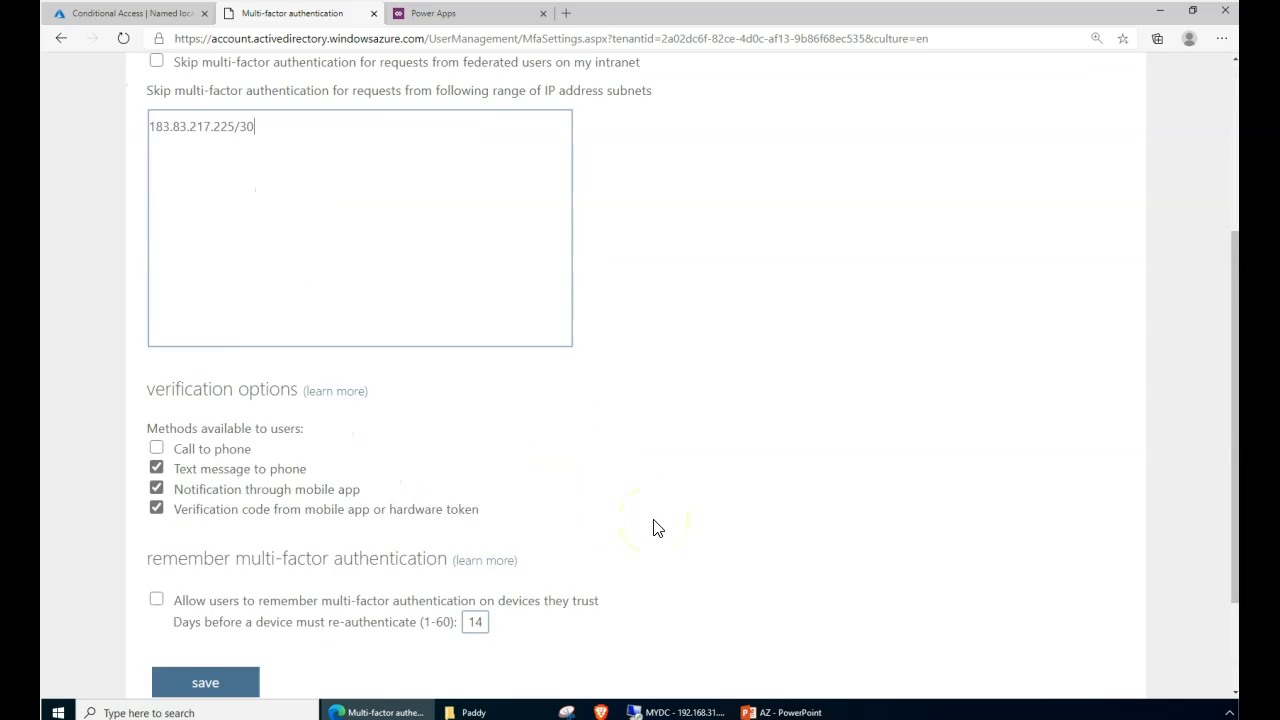
pyautogui.scroll(-1, 657, 528)
pyautogui.scroll(3, 657, 528)
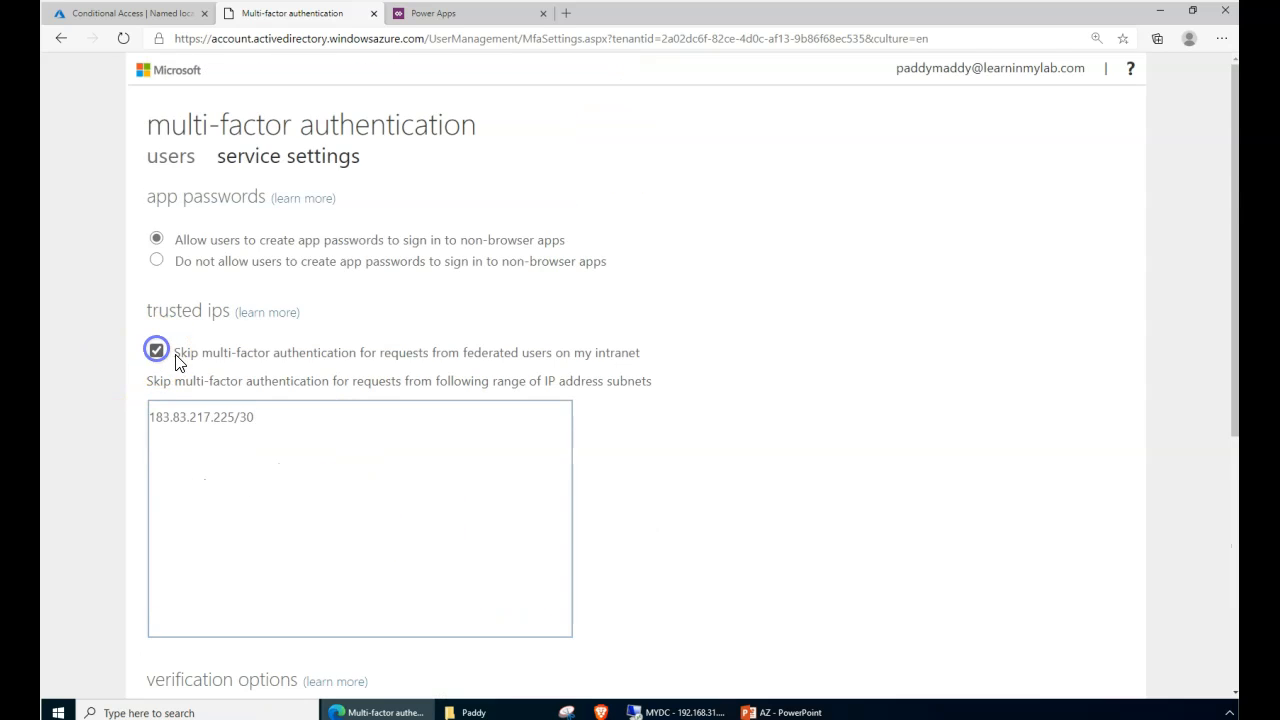
pyautogui.moveTo(225, 362); pyautogui.dragTo(462, 360)
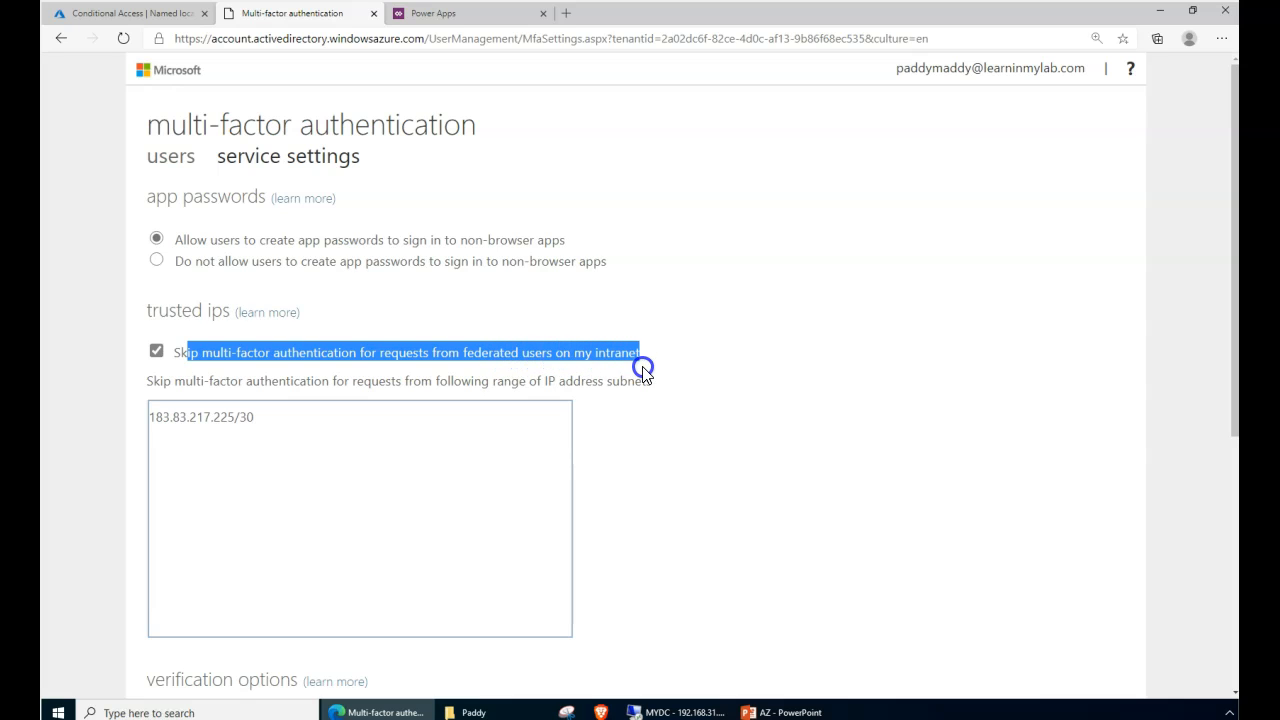
pyautogui.click(566, 373)
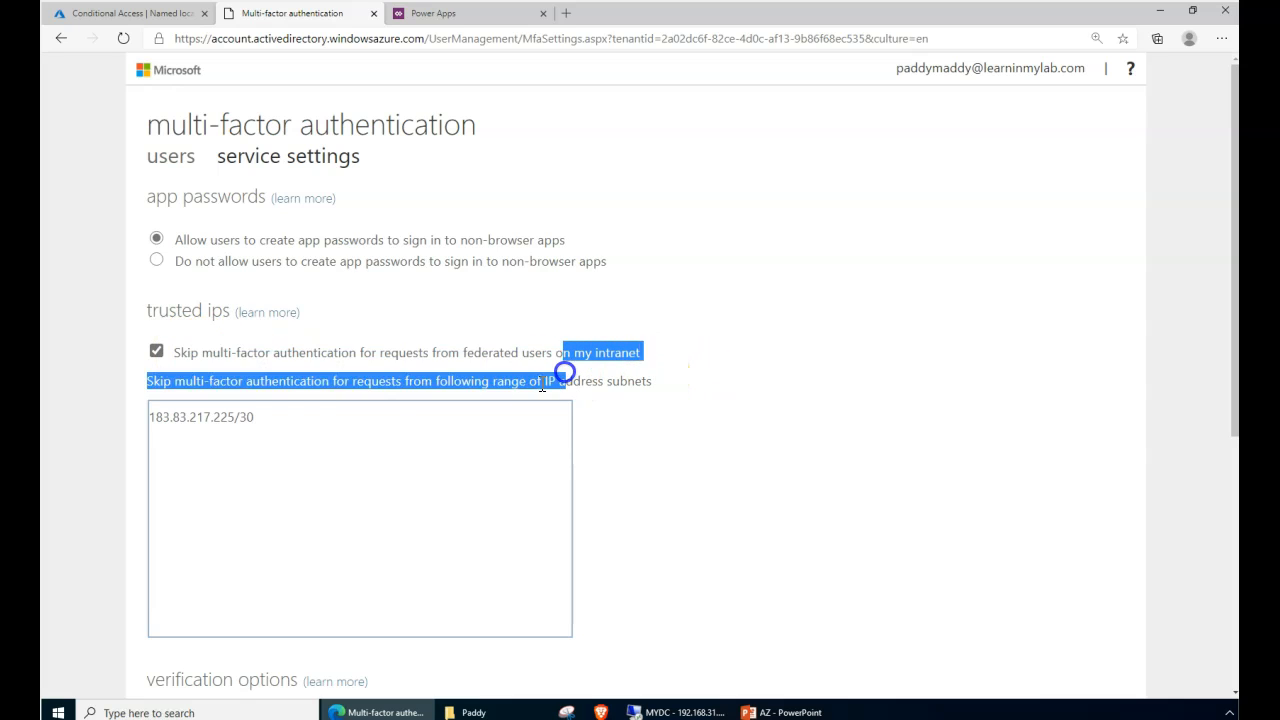
pyautogui.click(288, 426)
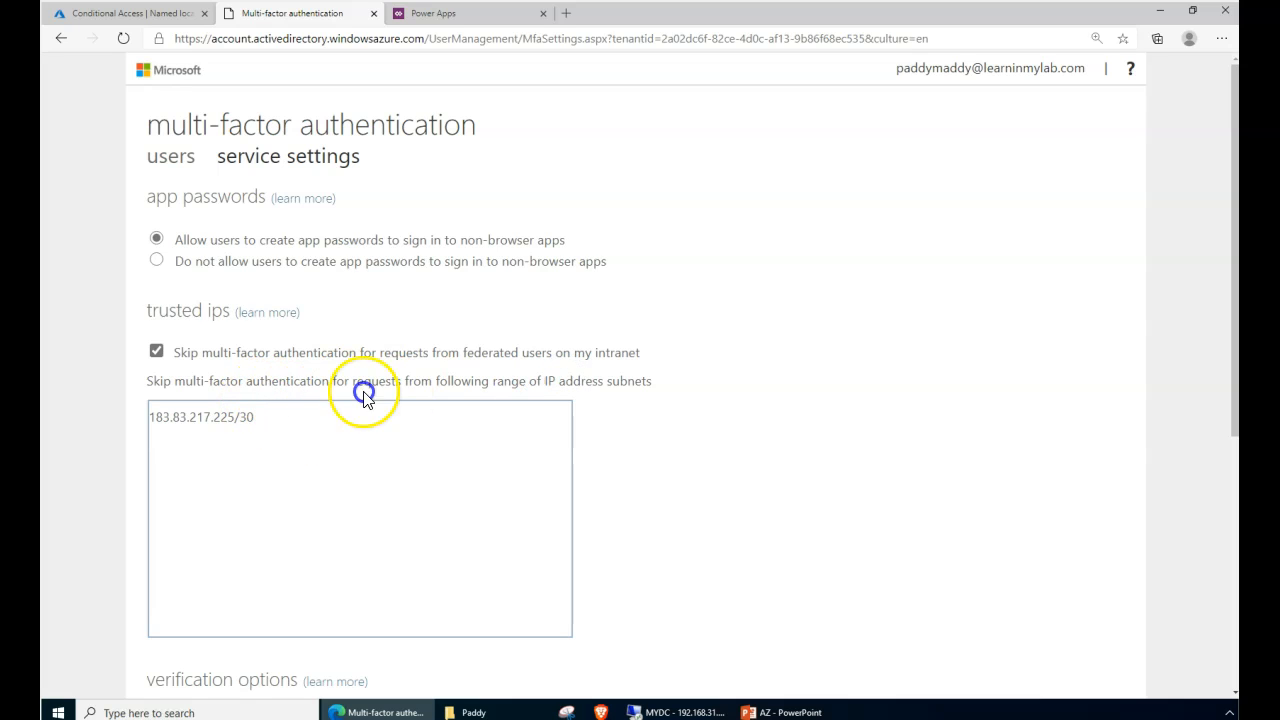
pyautogui.moveTo(252, 383); pyautogui.dragTo(334, 374)
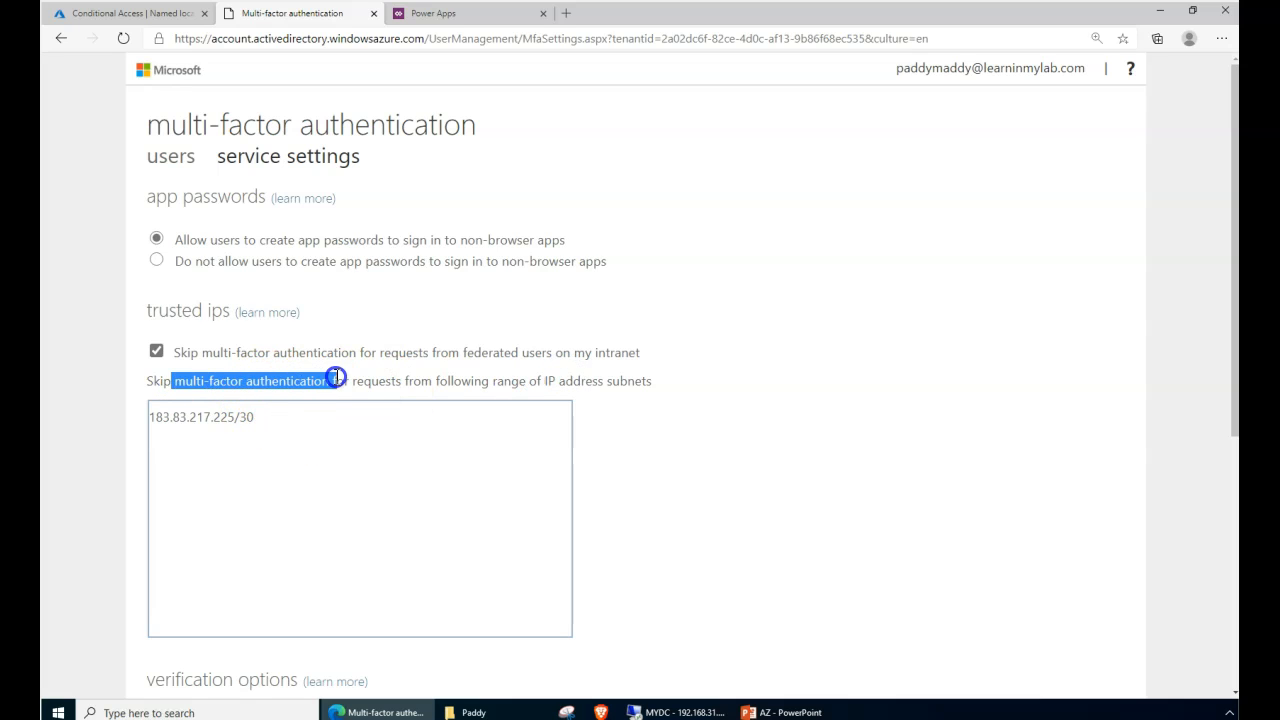
pyautogui.moveTo(271, 430); pyautogui.dragTo(145, 428)
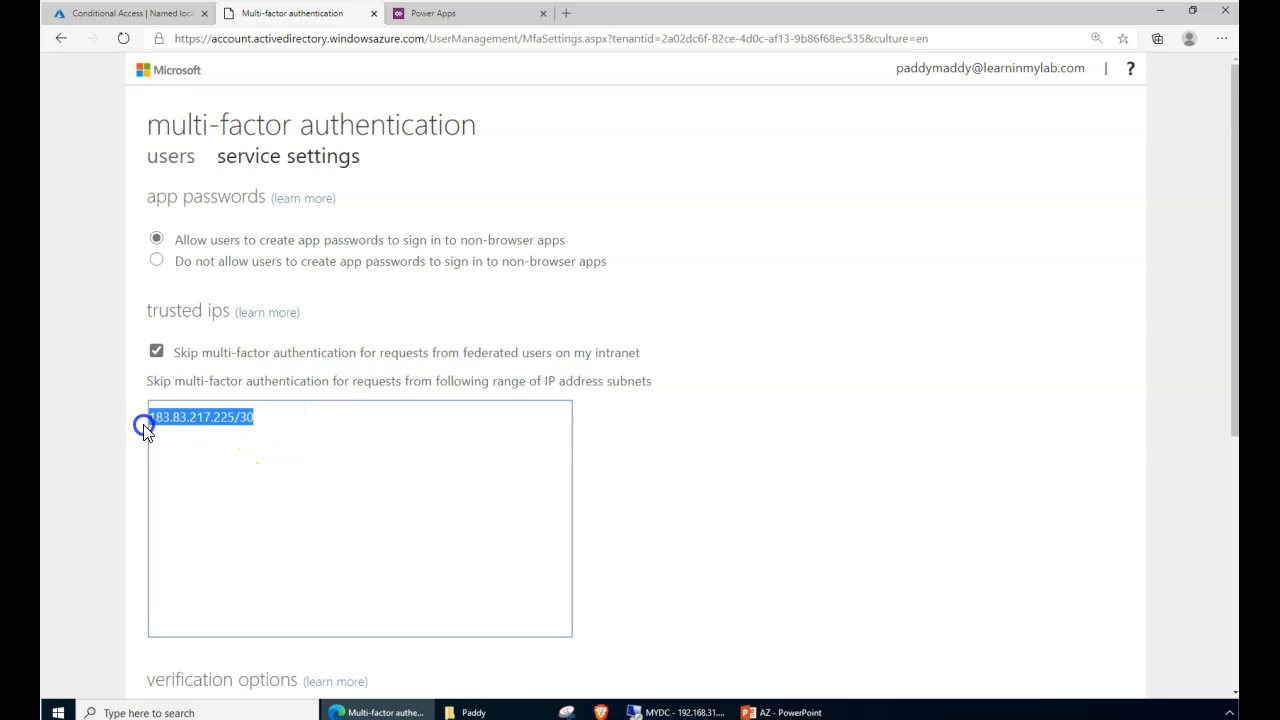
pyautogui.click(268, 446)
# - Save the MFA service settings and dismiss the Updates successful message
pyautogui.scroll(-2, 330, 505)
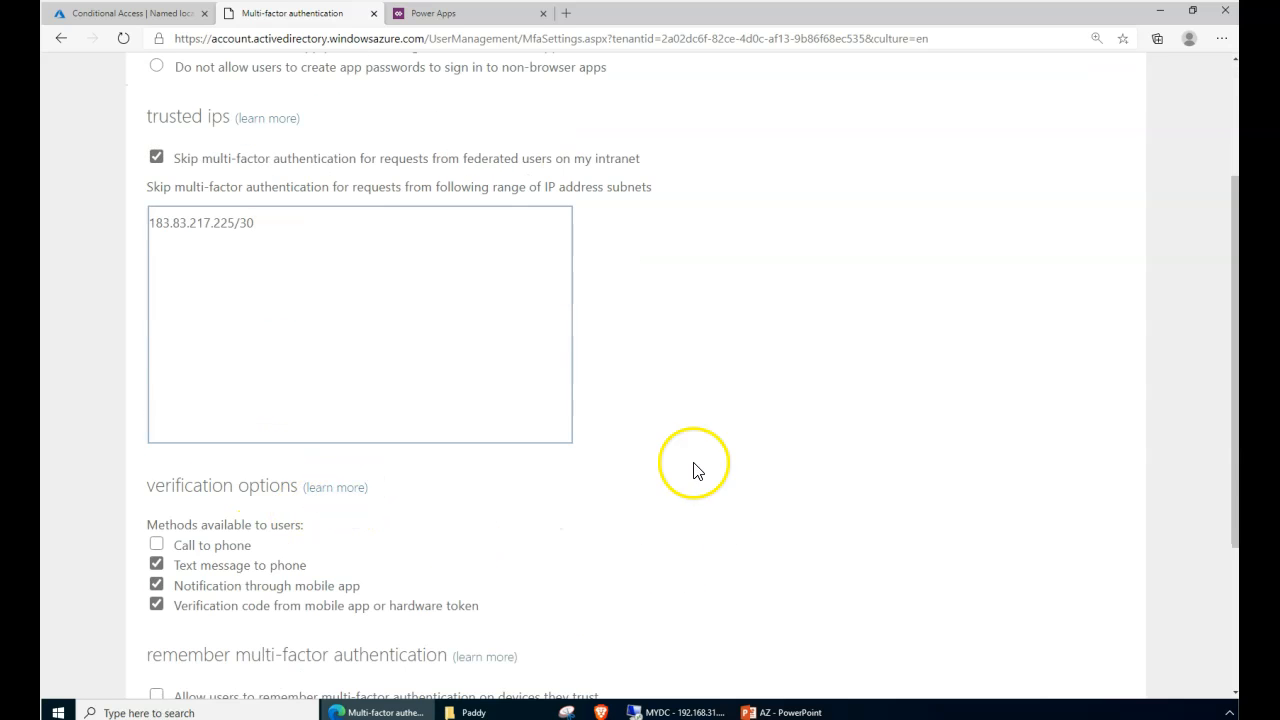
pyautogui.scroll(2, 470, 465)
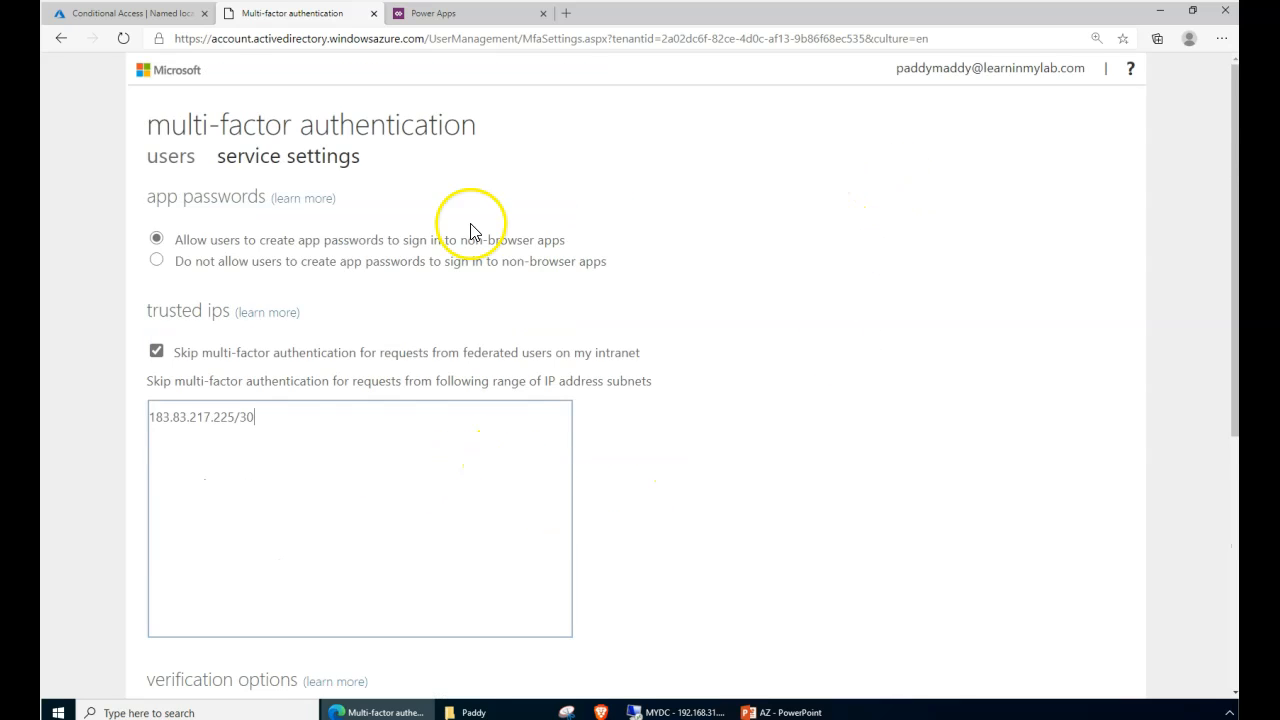
pyautogui.scroll(-4, 571, 449)
pyautogui.click(188, 535)
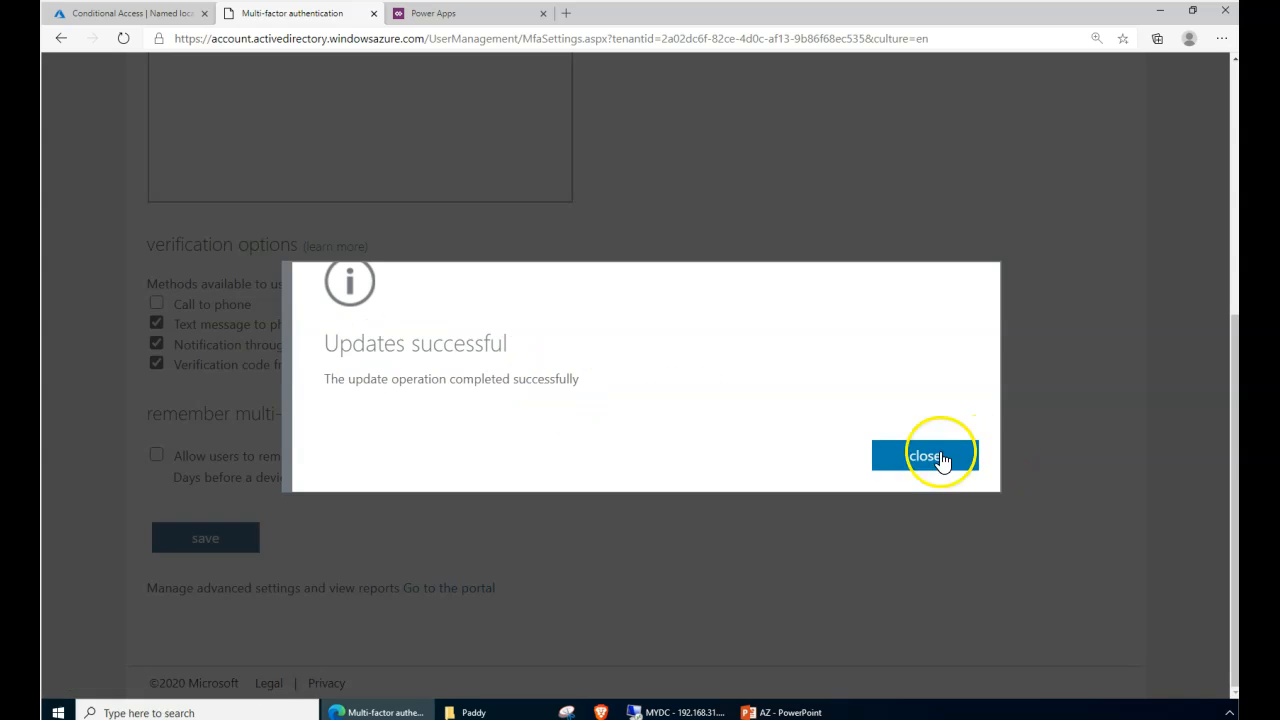
pyautogui.click(938, 456)
# - Compare the MFA settings tab with the Named locations tab, finishing on Named locations with India listed
pyautogui.click(162, 22)
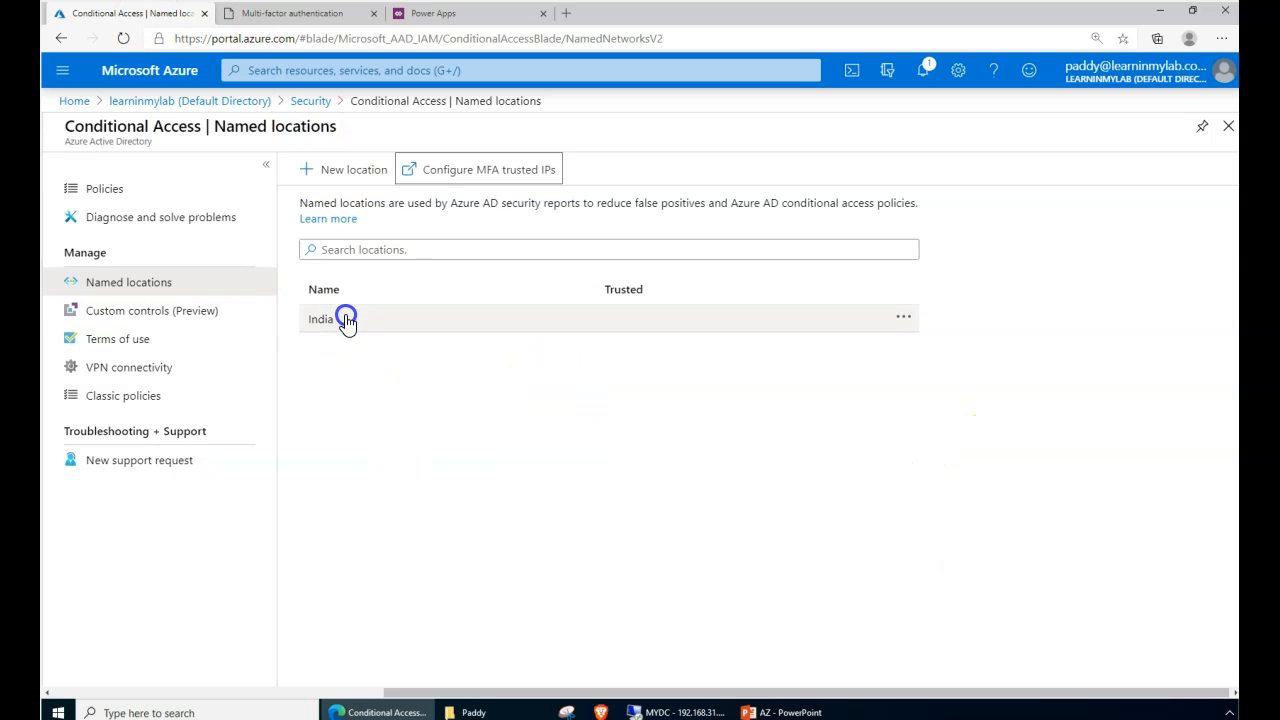
pyautogui.click(248, 22)
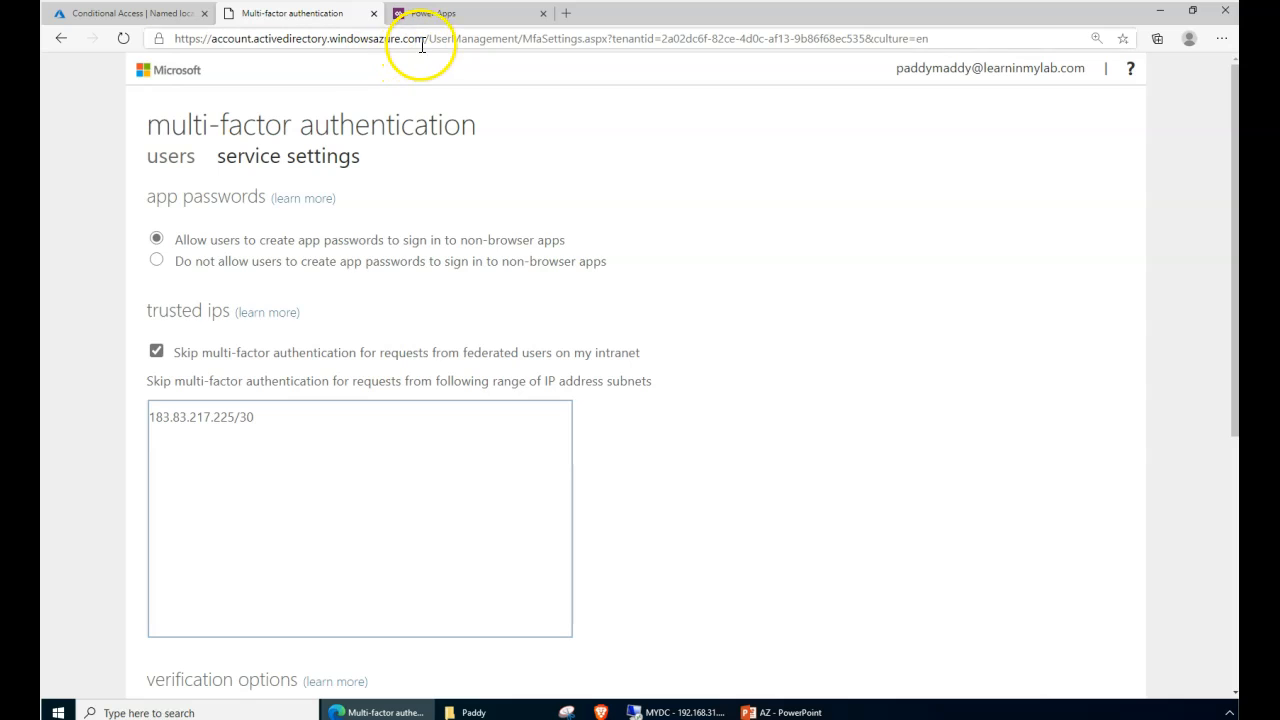
pyautogui.moveTo(428, 39); pyautogui.dragTo(180, 38)
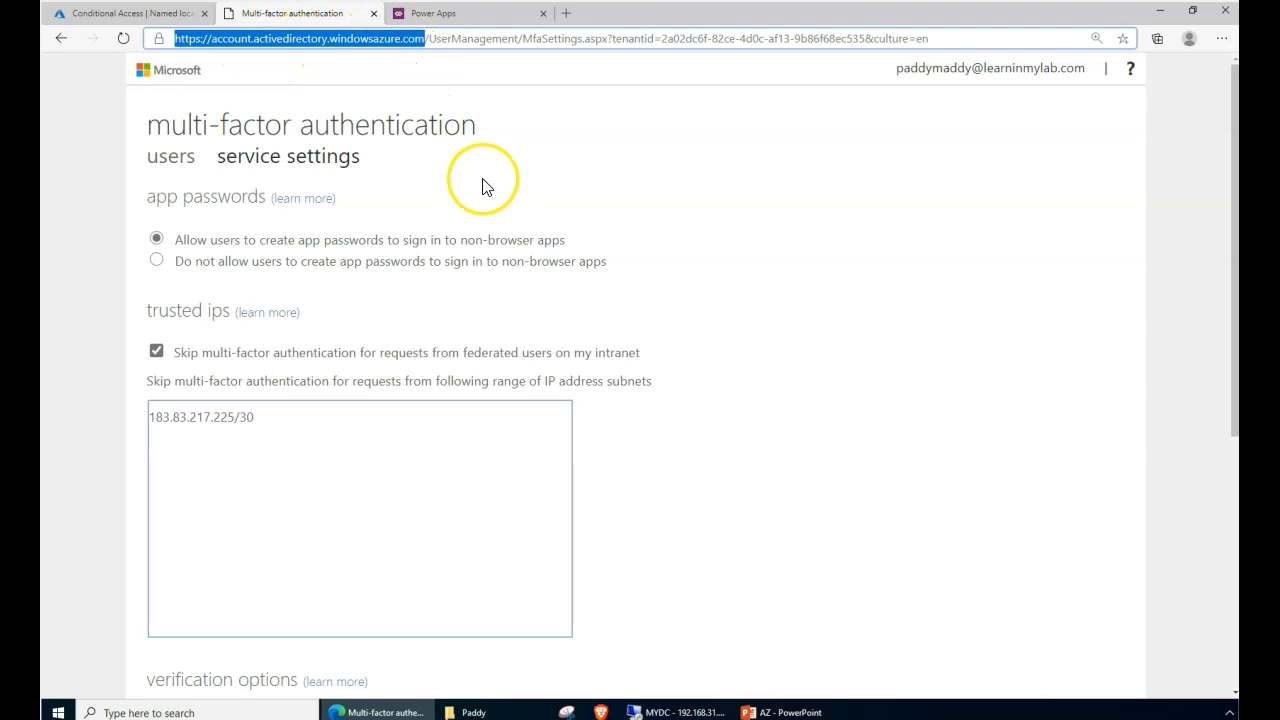
pyautogui.click(137, 18)
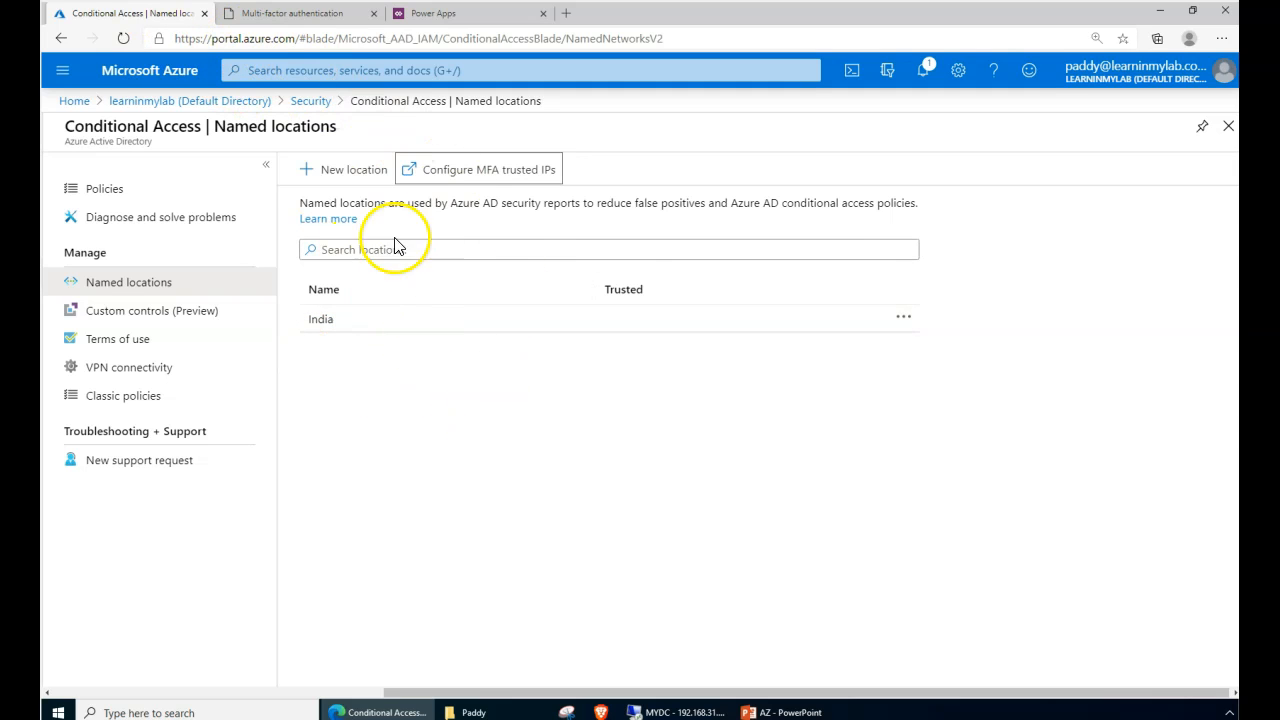
pyautogui.click(285, 14)
pyautogui.click(172, 16)
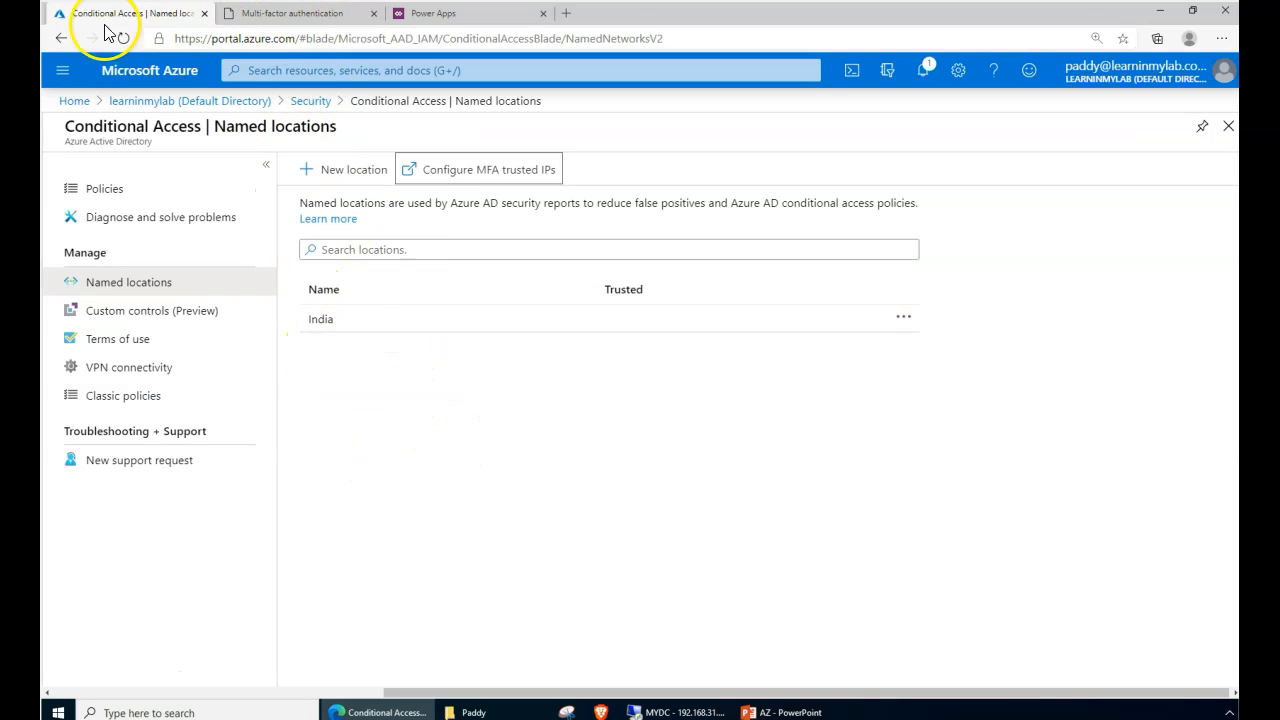
pyautogui.click(531, 503)
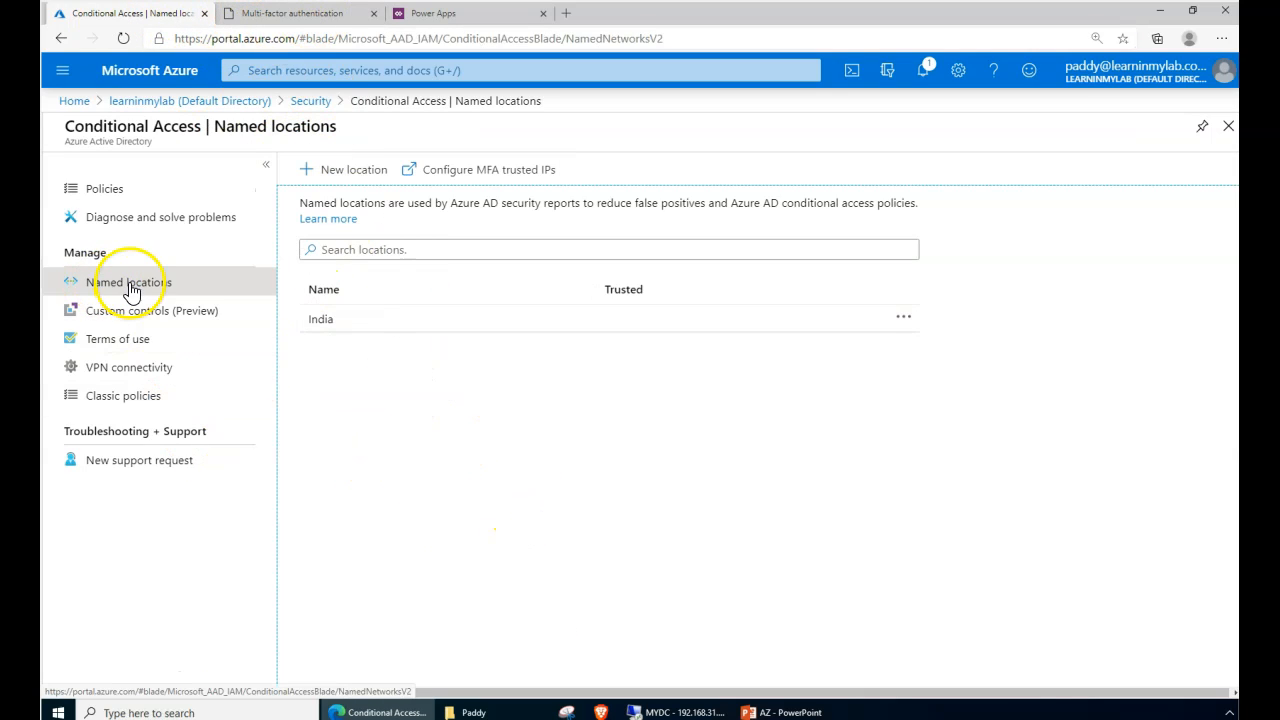
# - Start a new terms of use named 'All MFA Enabled Users' with display name 'My LAB Terms'
pyautogui.click(134, 314)
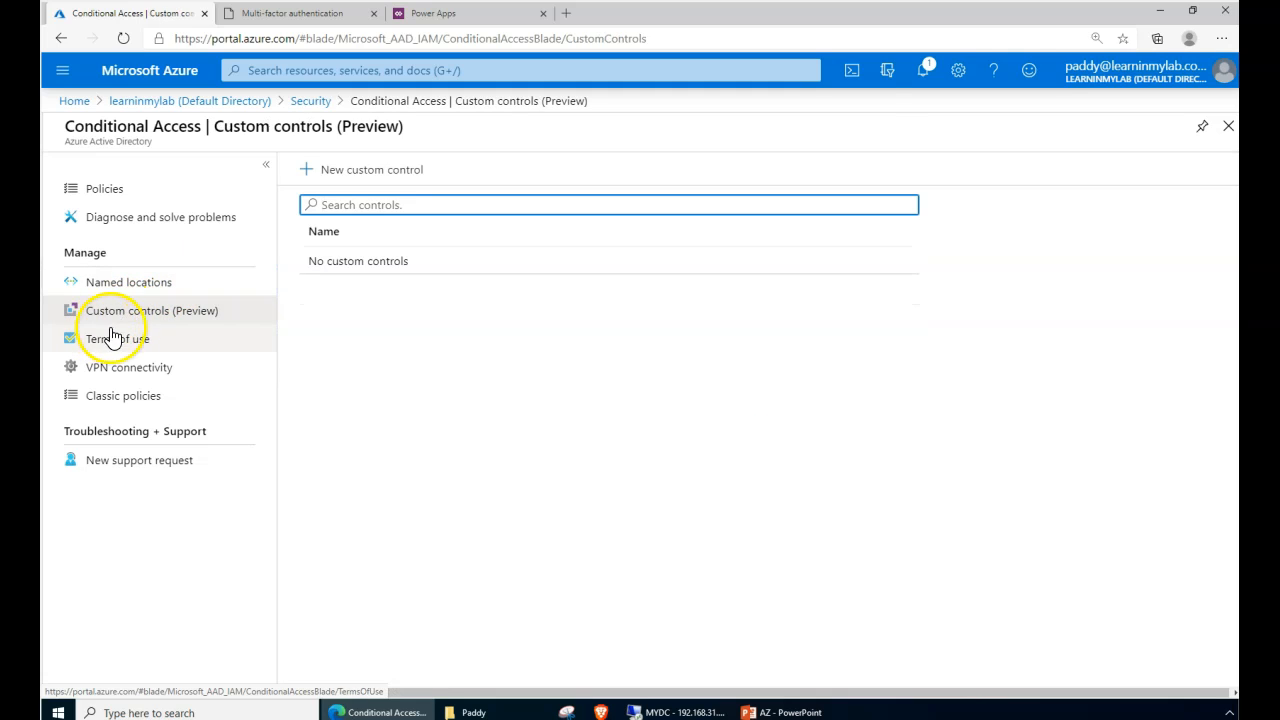
pyautogui.click(119, 340)
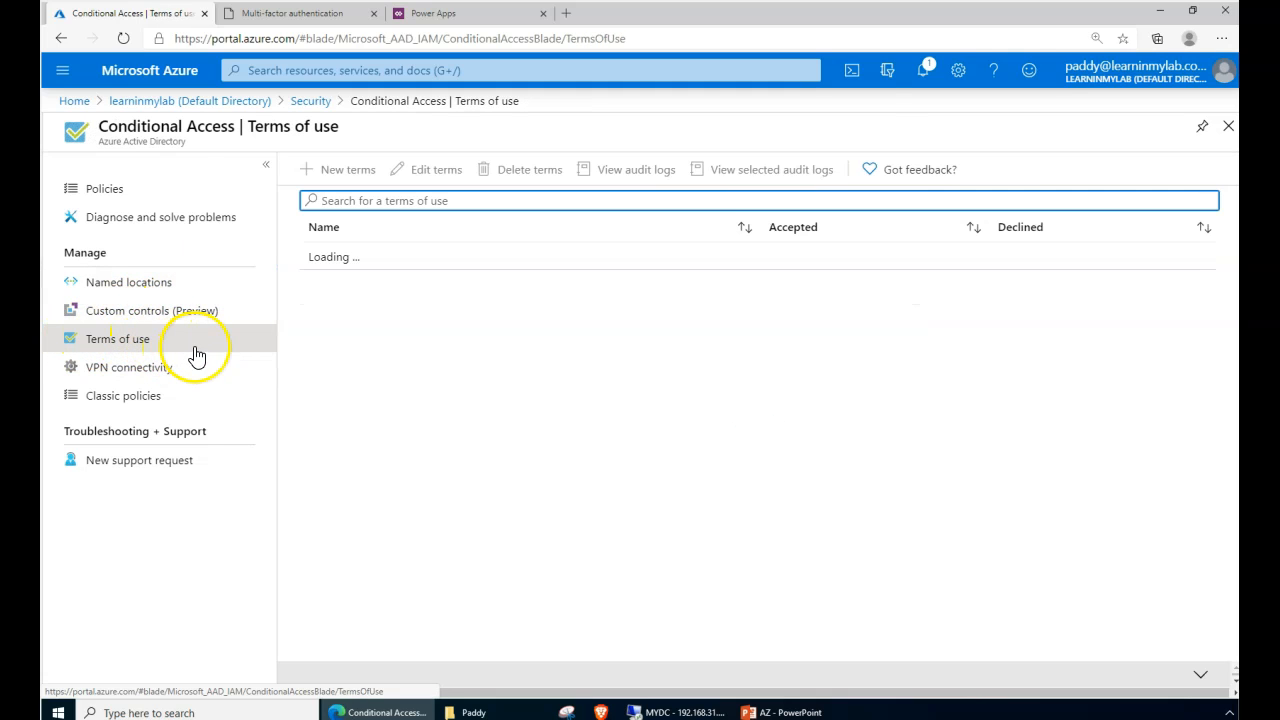
pyautogui.click(348, 176)
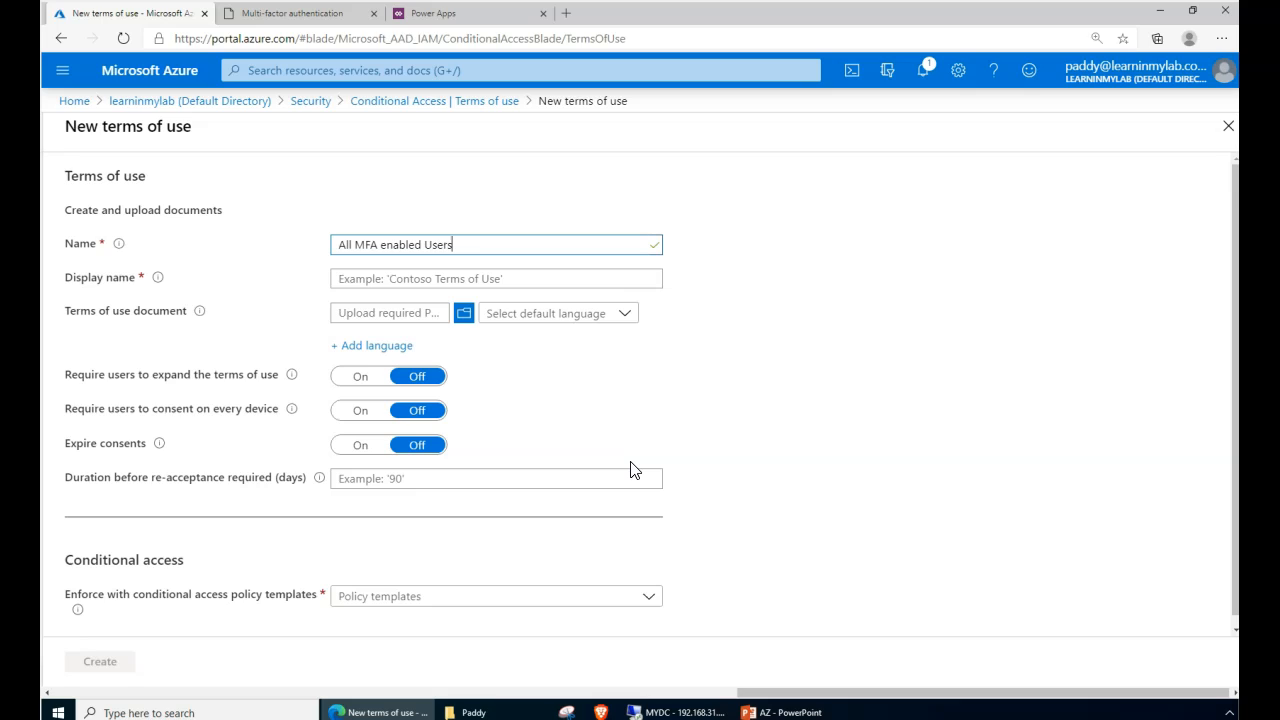
pyautogui.press('Tab')
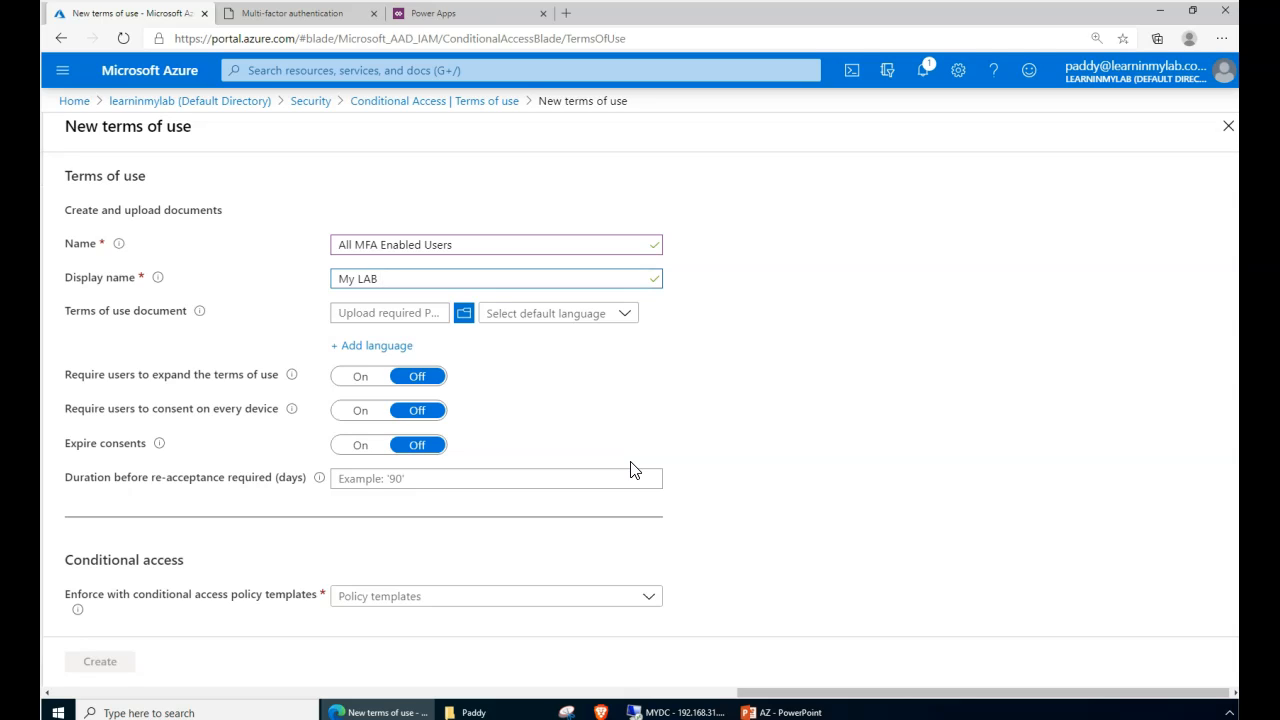
pyautogui.write('Terms')
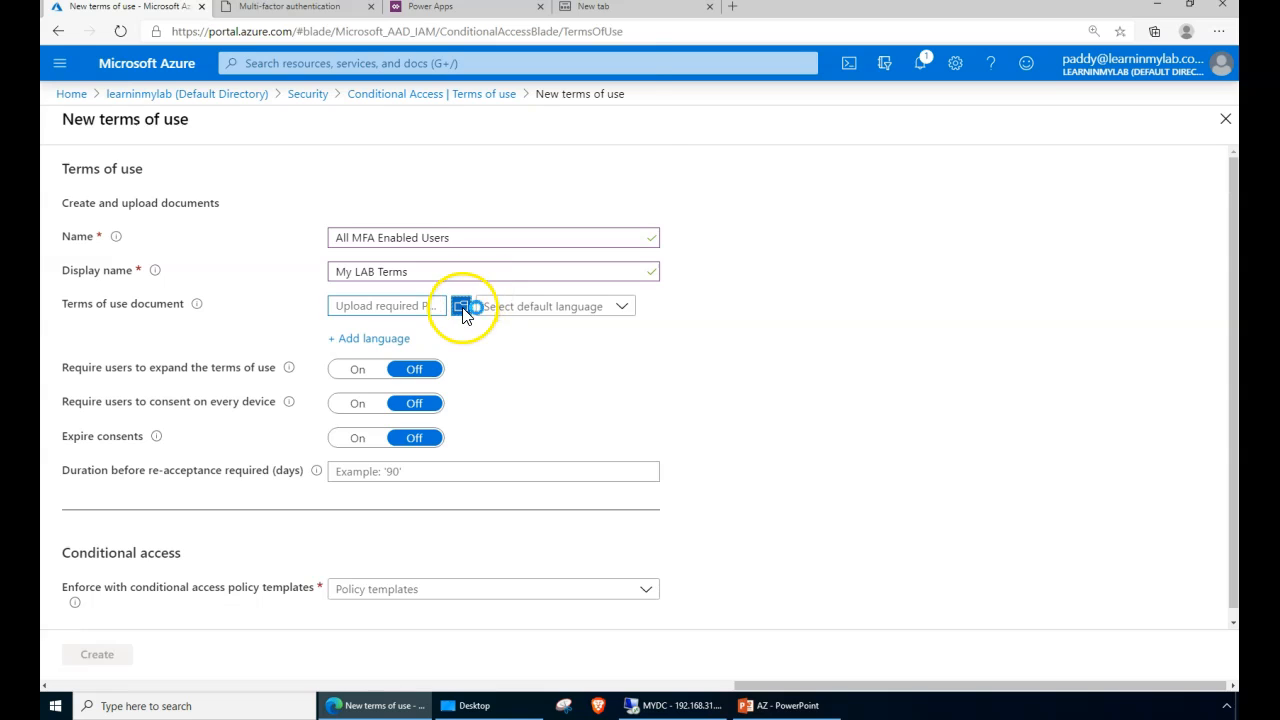
# - Upload the Desktop's Terms and Conditions PDF as the terms of use document, keeping the form's edits
pyautogui.click(463, 309)
pyautogui.click(96, 100)
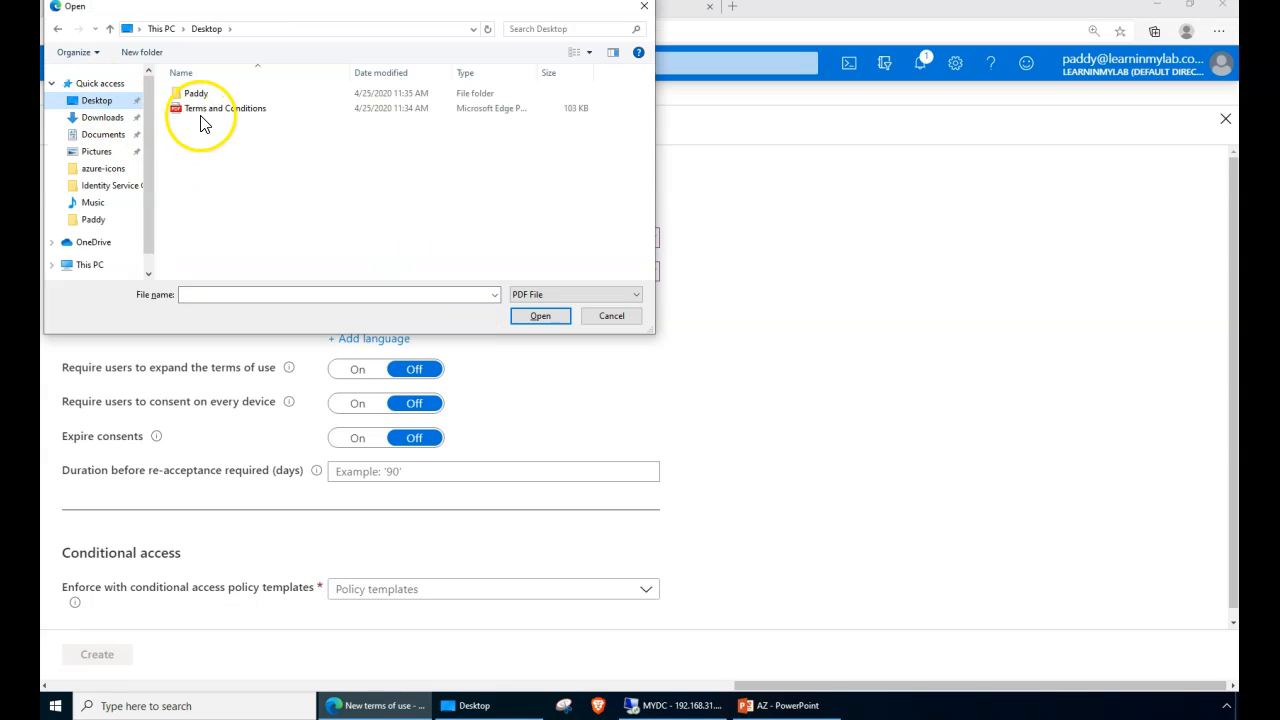
pyautogui.click(231, 108)
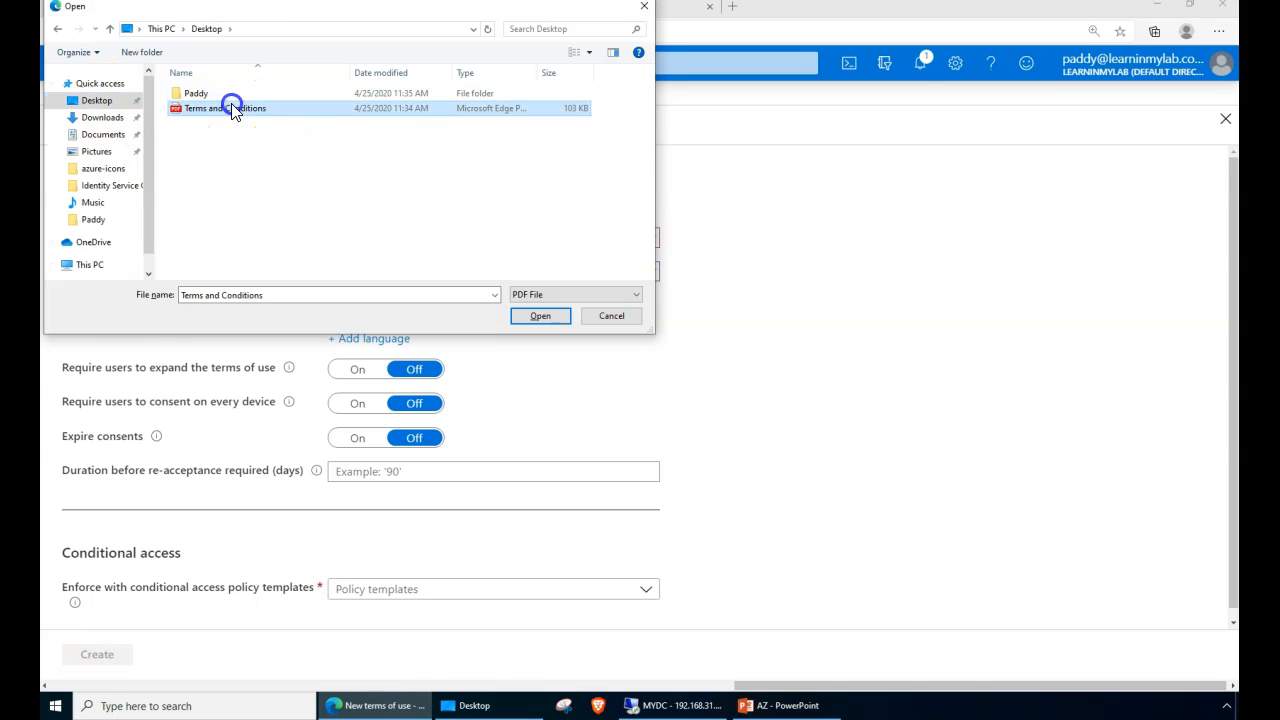
pyautogui.doubleClick(231, 108)
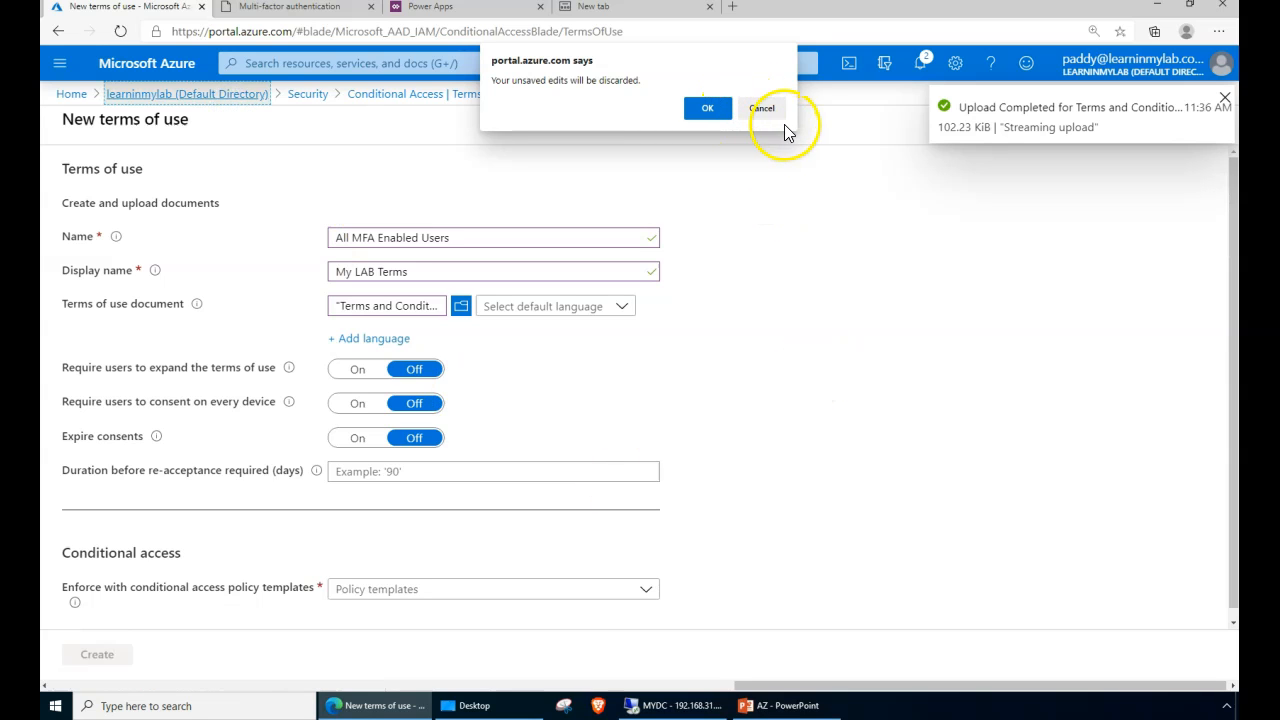
pyautogui.click(762, 108)
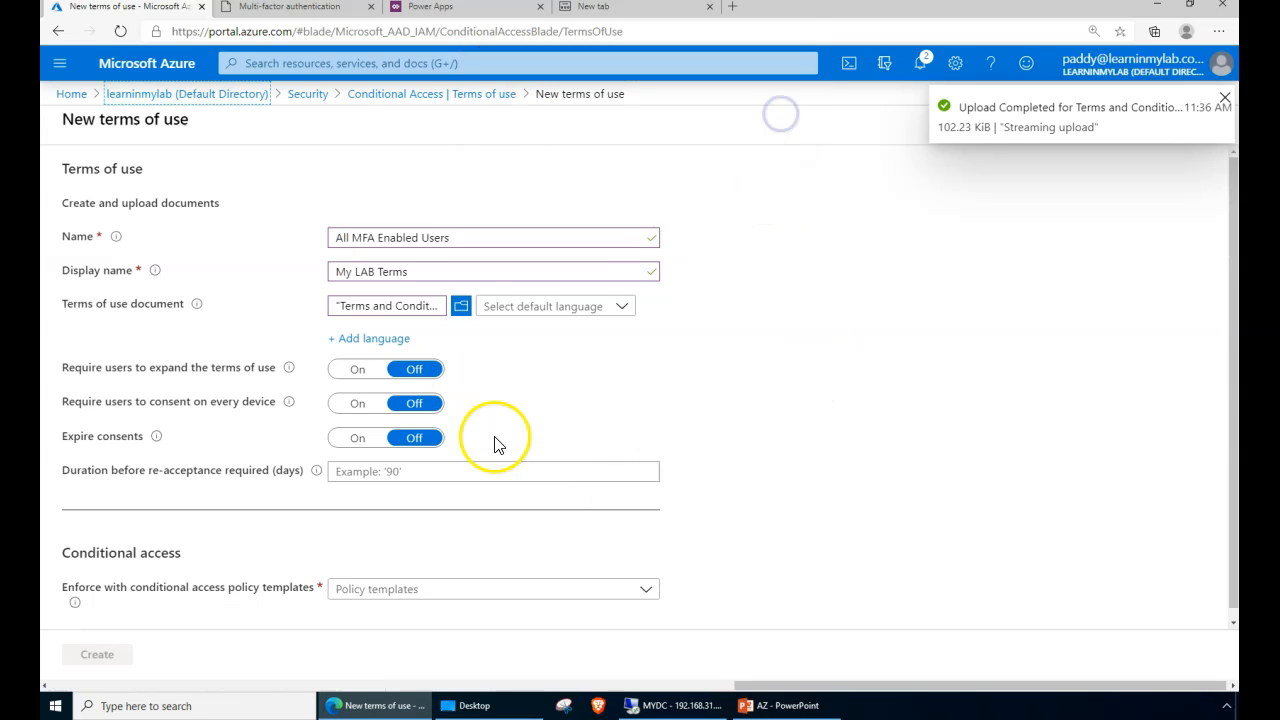
# - Browse the list of default languages for the terms document
pyautogui.click(598, 310)
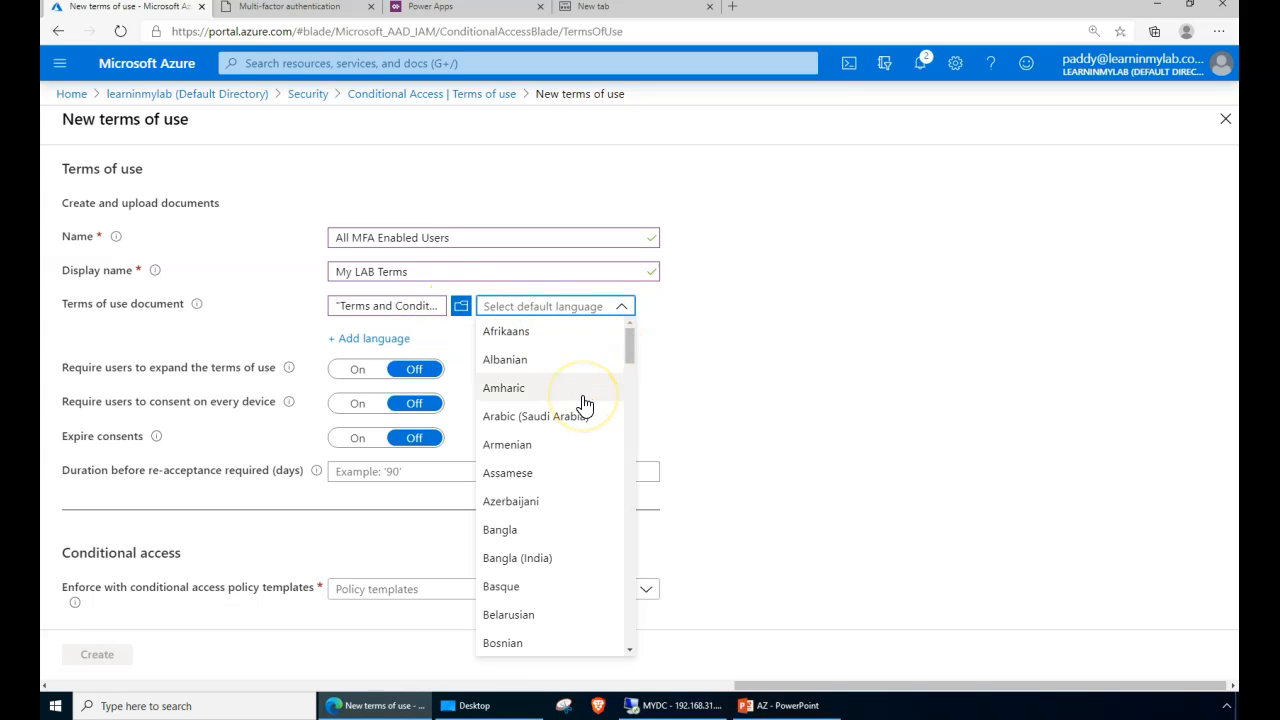
pyautogui.moveTo(631, 343); pyautogui.dragTo(626, 424)
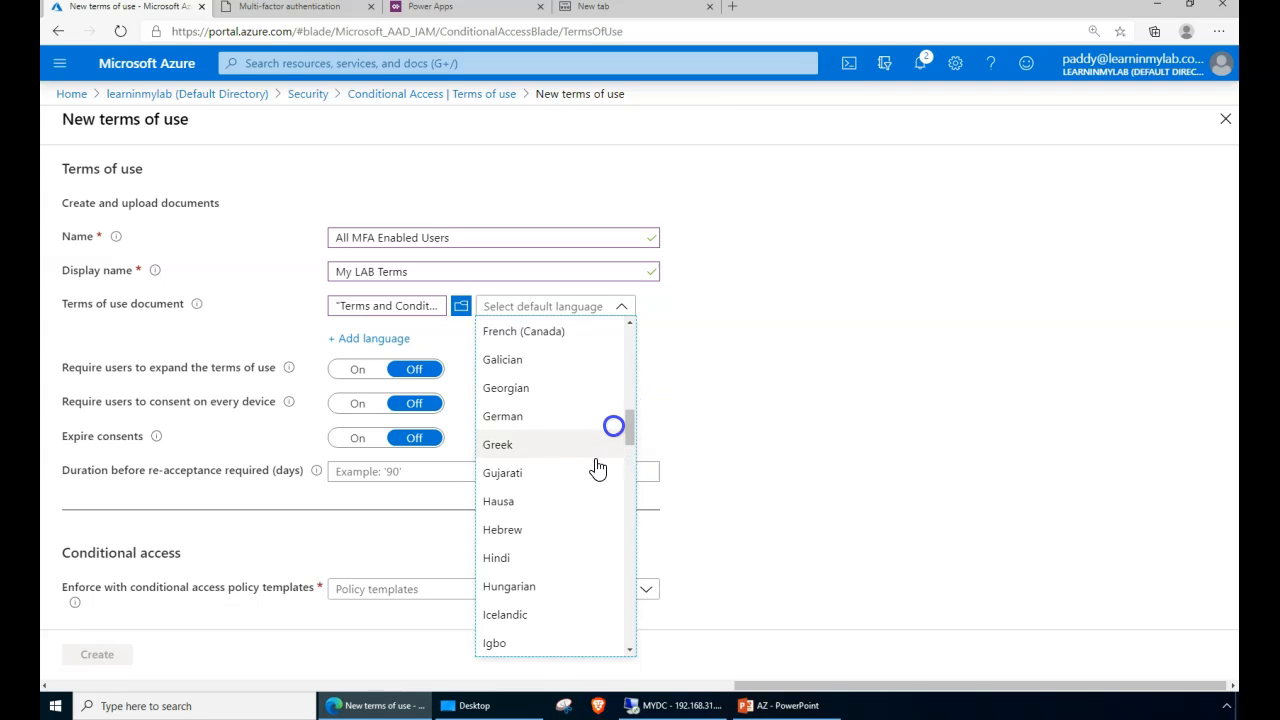
pyautogui.scroll(3, 569, 535)
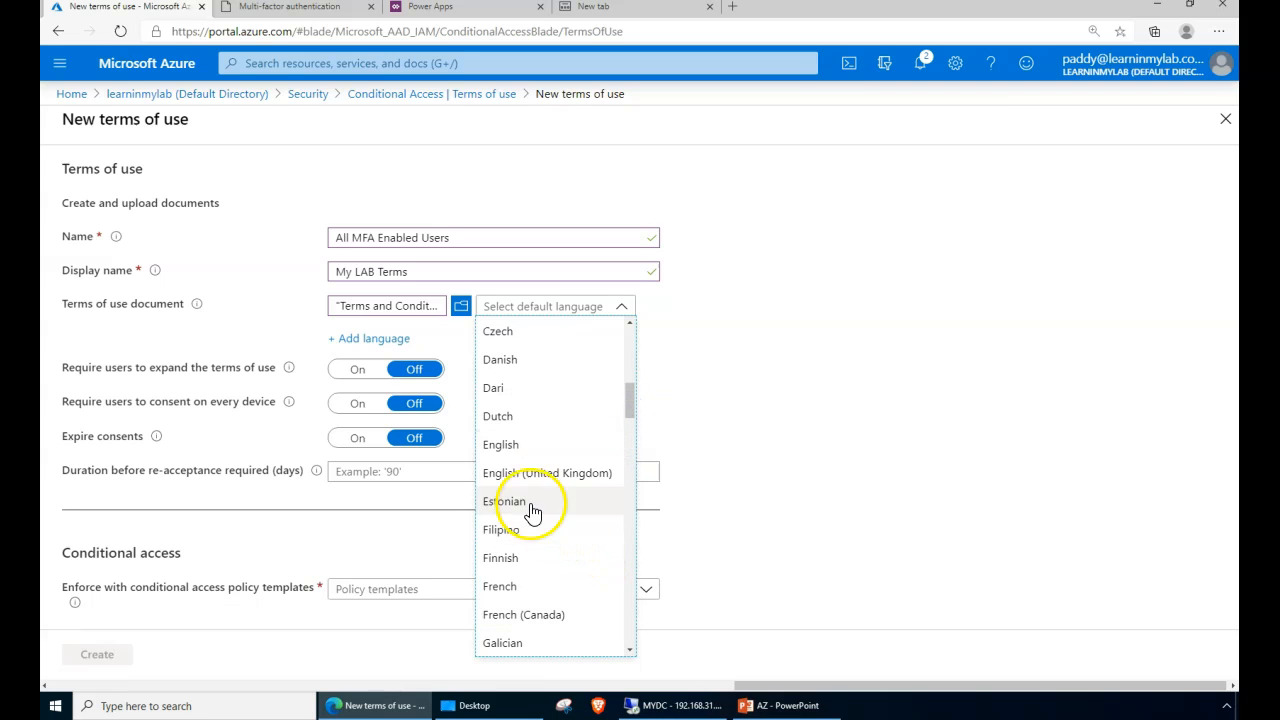
pyautogui.click(511, 448)
pyautogui.click(338, 339)
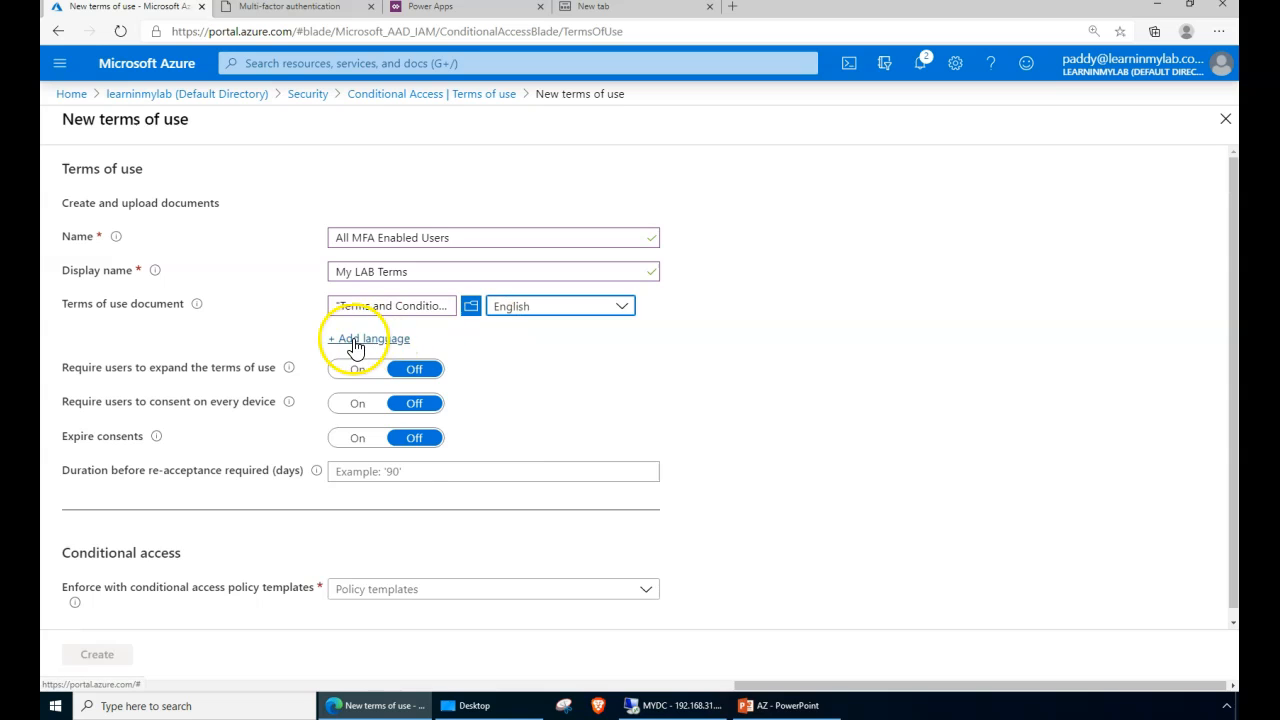
pyautogui.click(402, 348)
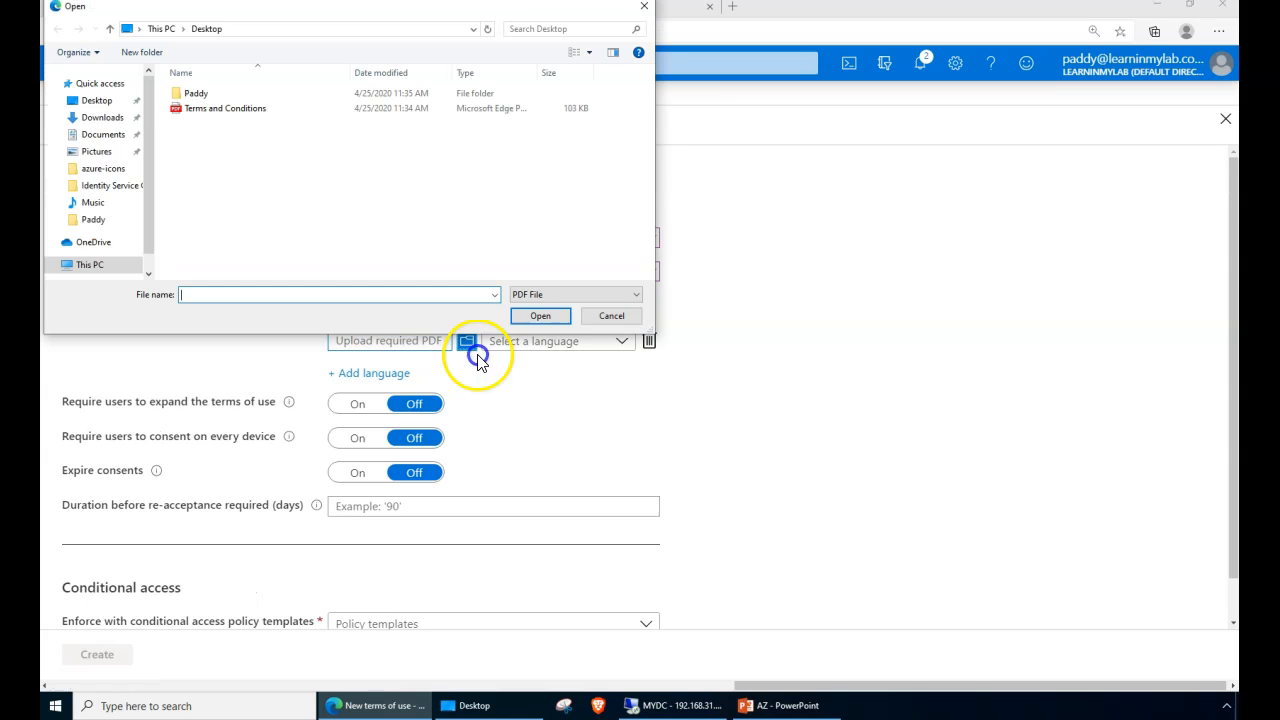
pyautogui.click(590, 320)
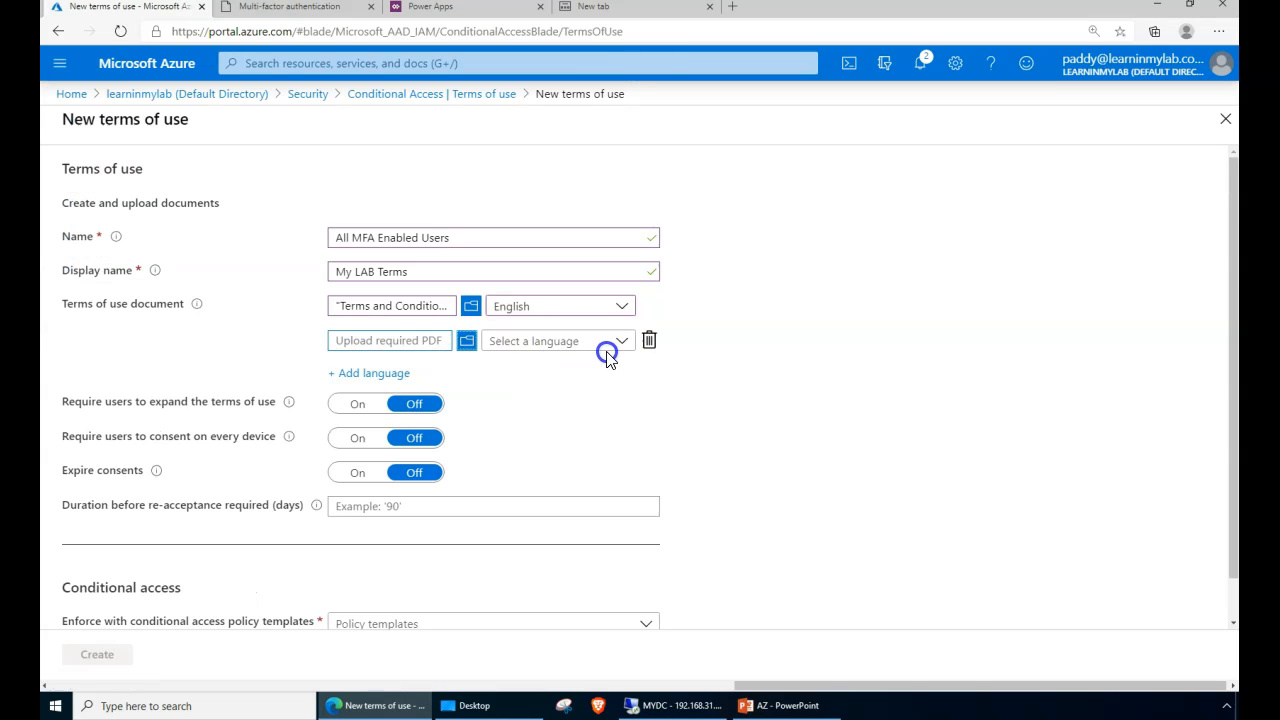
pyautogui.click(651, 342)
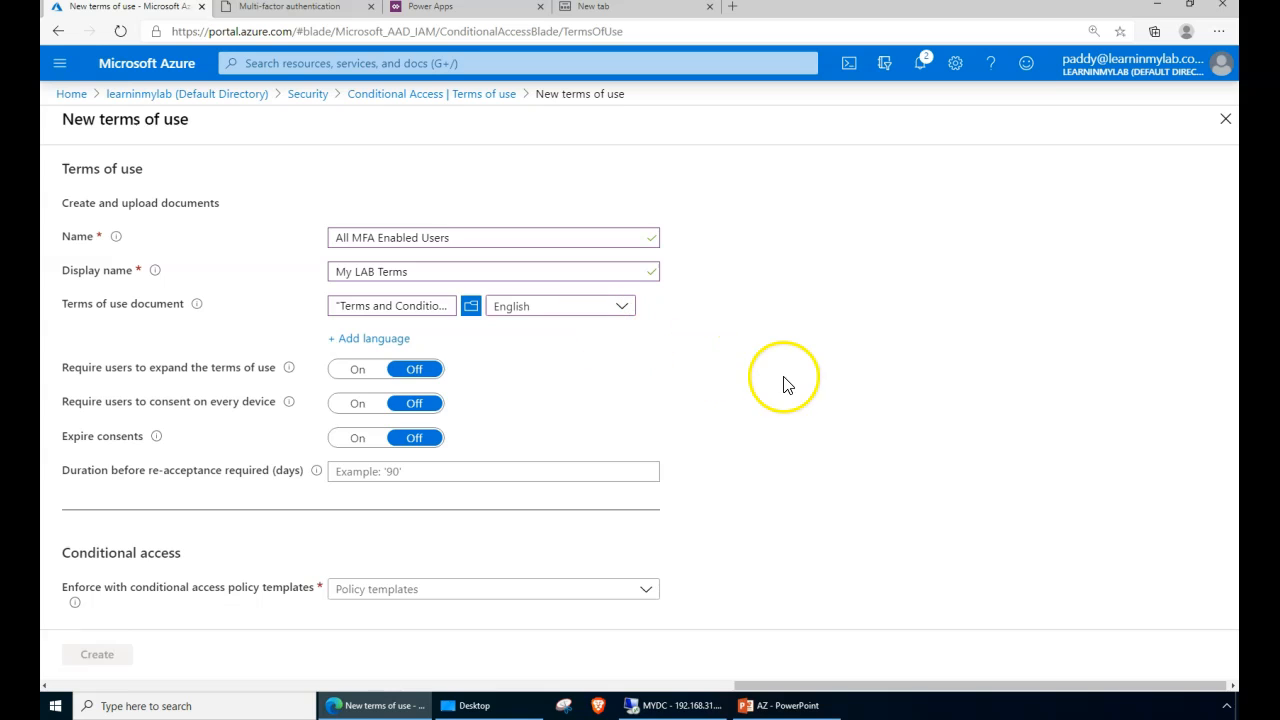
pyautogui.doubleClick(120, 368)
pyautogui.moveTo(128, 375); pyautogui.dragTo(309, 381)
# - Turn on 'Require users to expand the terms of use', and try the per-device consent and consent-expiry toggles
pyautogui.click(357, 371)
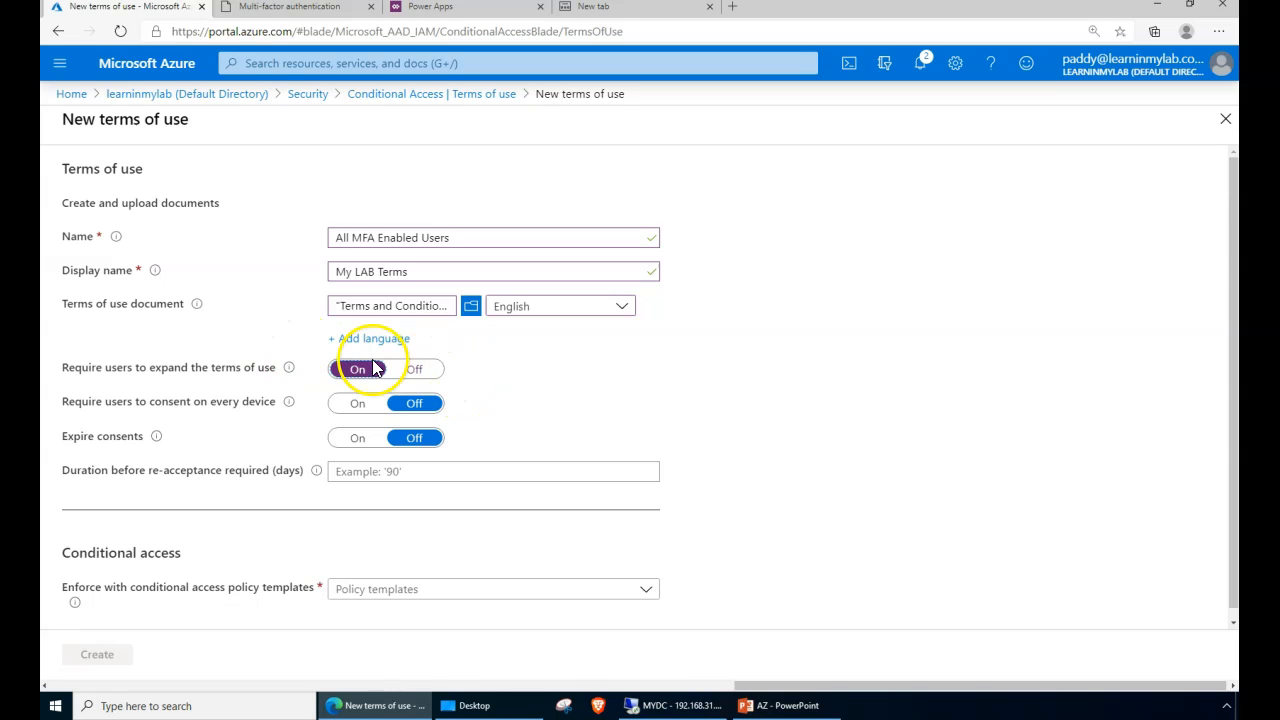
pyautogui.moveTo(290, 371)
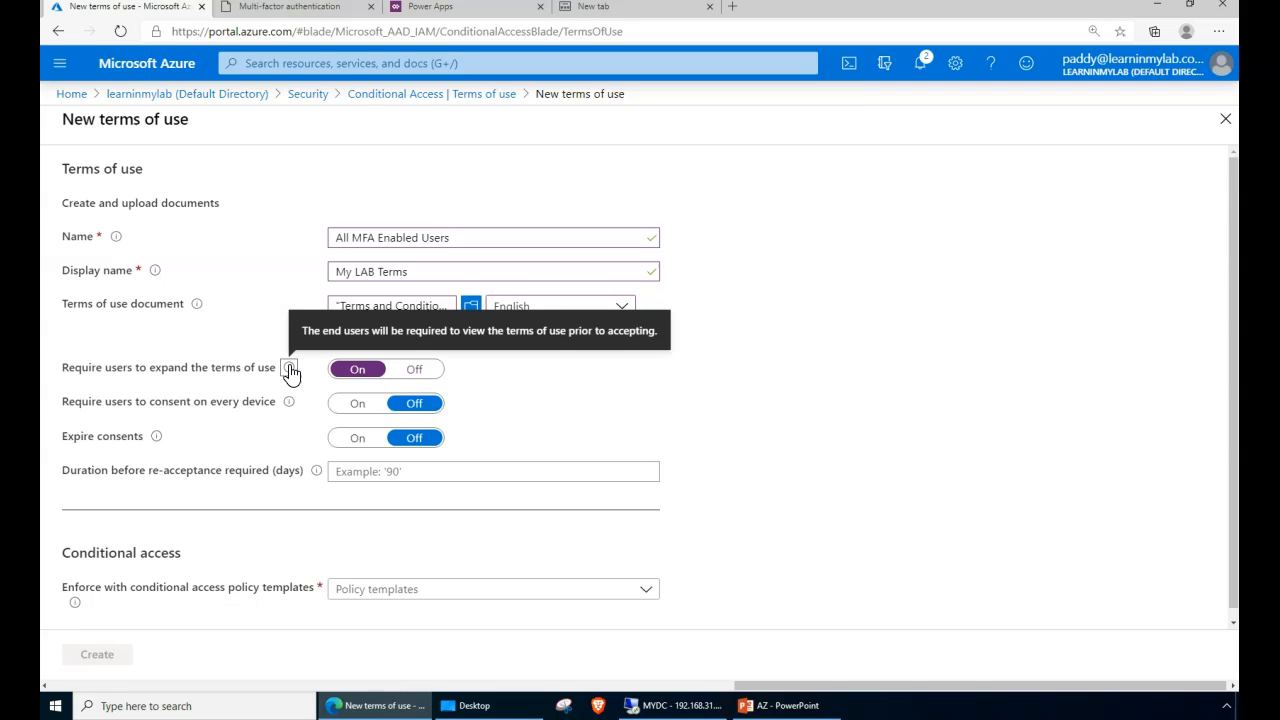
pyautogui.click(346, 410)
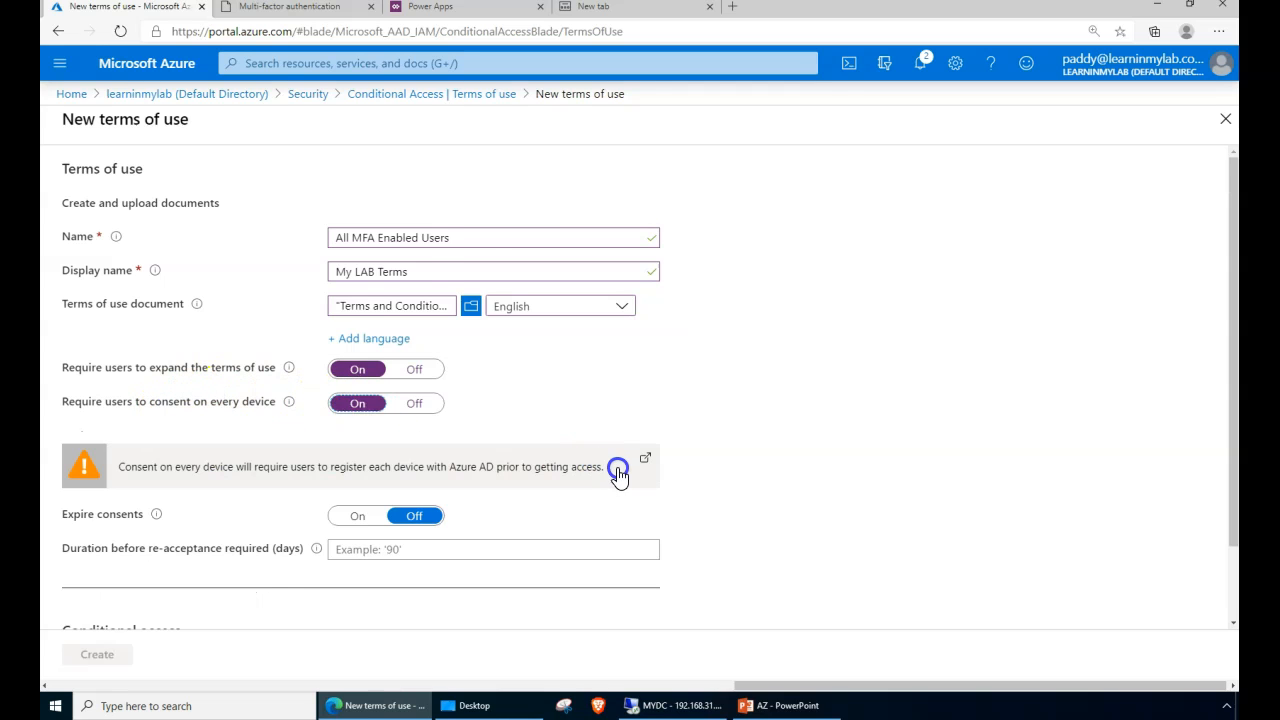
pyautogui.scroll(-1, 618, 472)
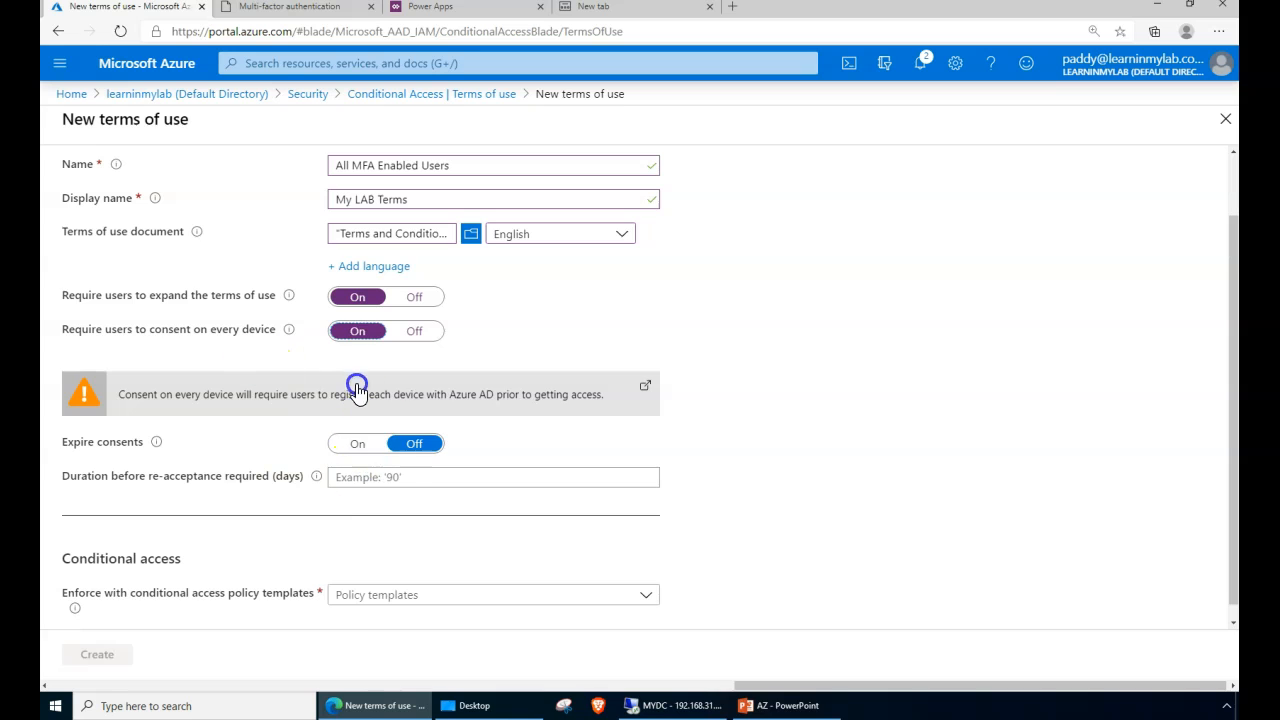
pyautogui.click(363, 444)
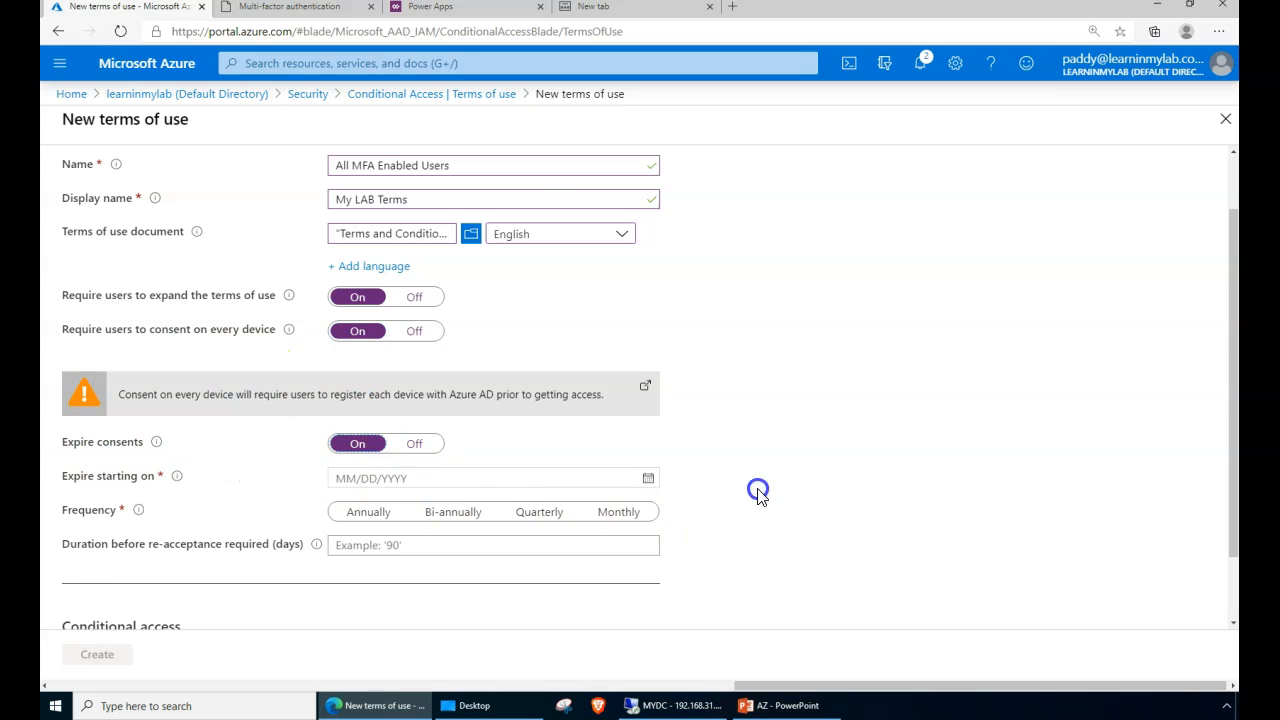
pyautogui.scroll(-1, 758, 494)
pyautogui.click(649, 406)
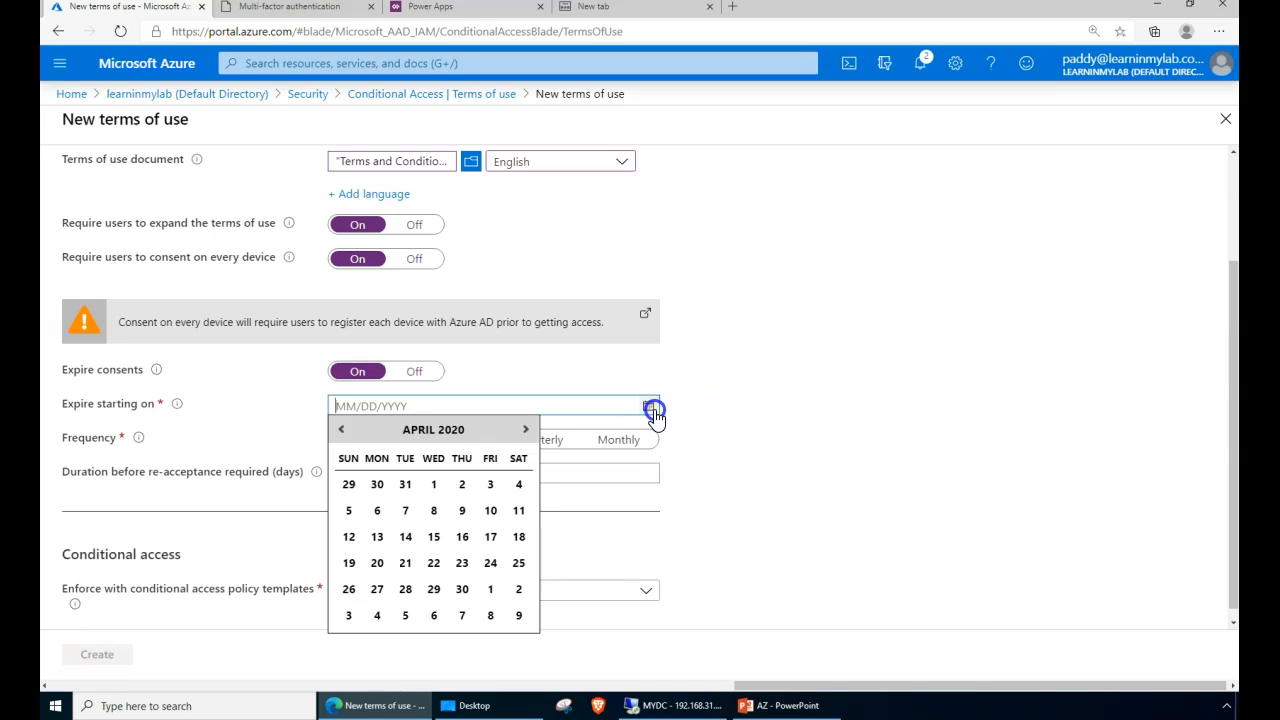
pyautogui.click(519, 563)
pyautogui.moveTo(872, 465); pyautogui.dragTo(848, 458)
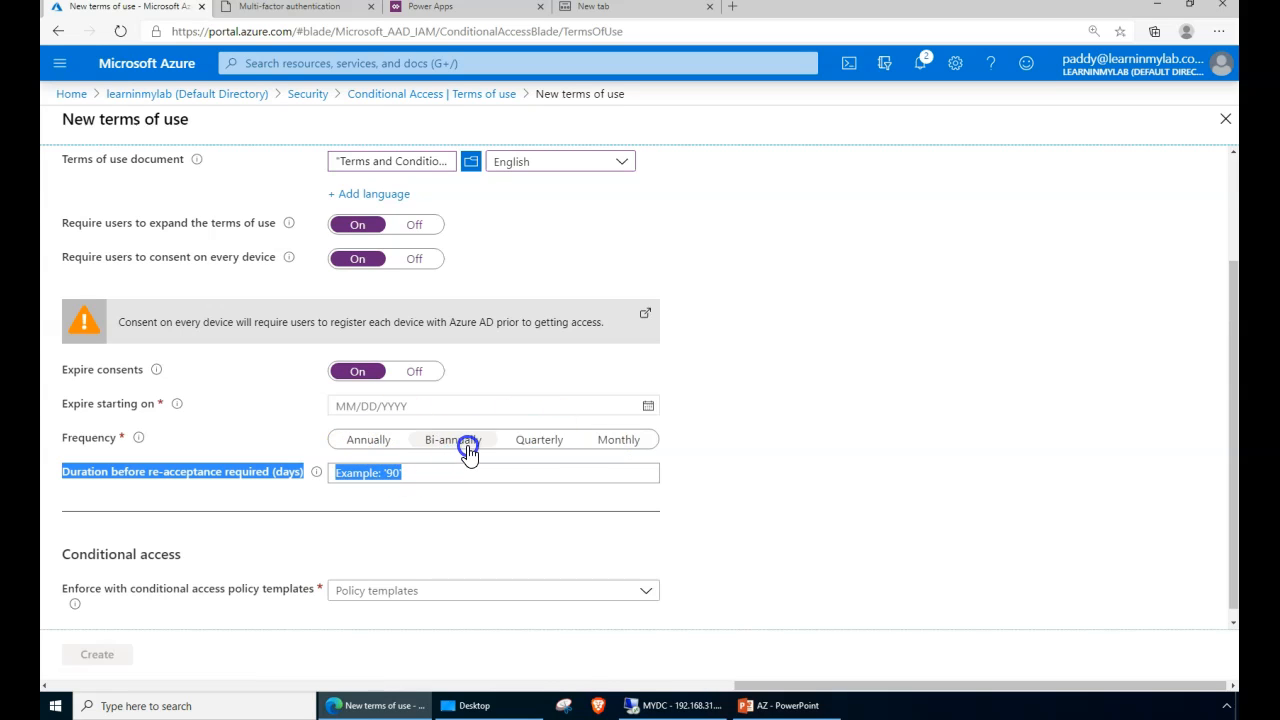
# - Review the re-acceptance duration settings, then switch consent expiry and per-device consent back Off
pyautogui.click(211, 477)
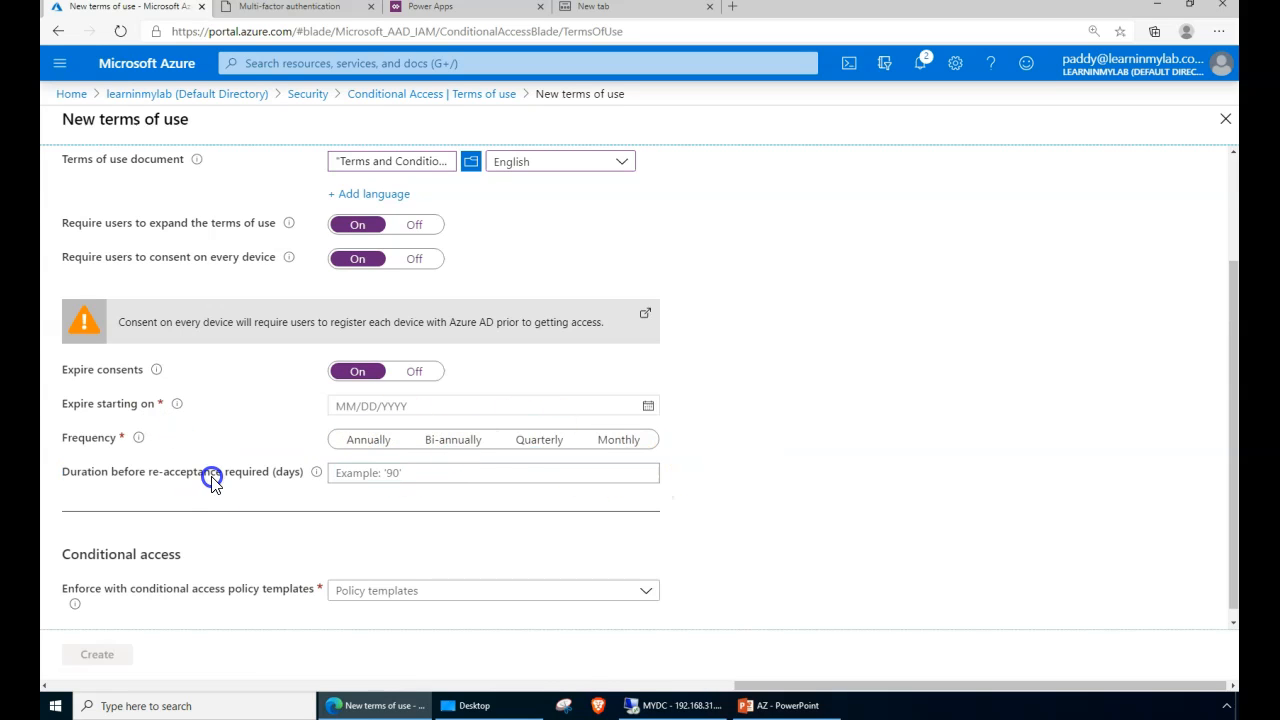
pyautogui.moveTo(711, 488); pyautogui.dragTo(62, 303)
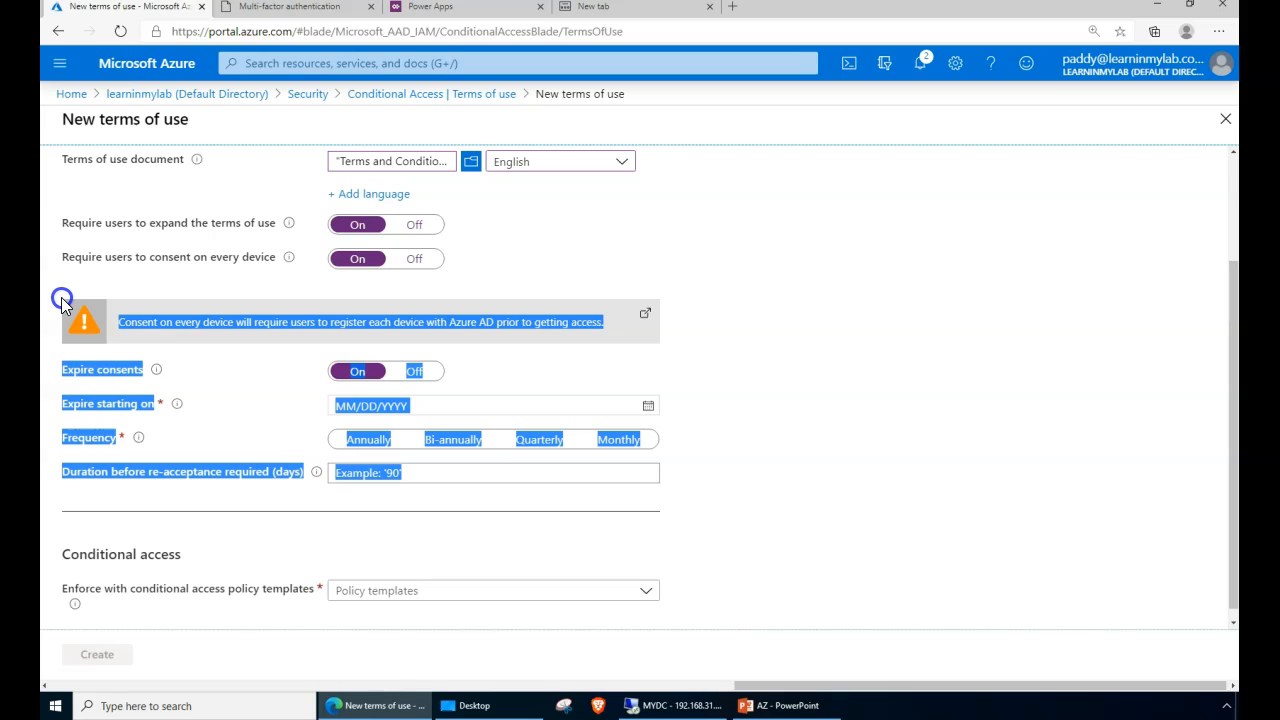
pyautogui.moveTo(62, 303); pyautogui.dragTo(229, 500)
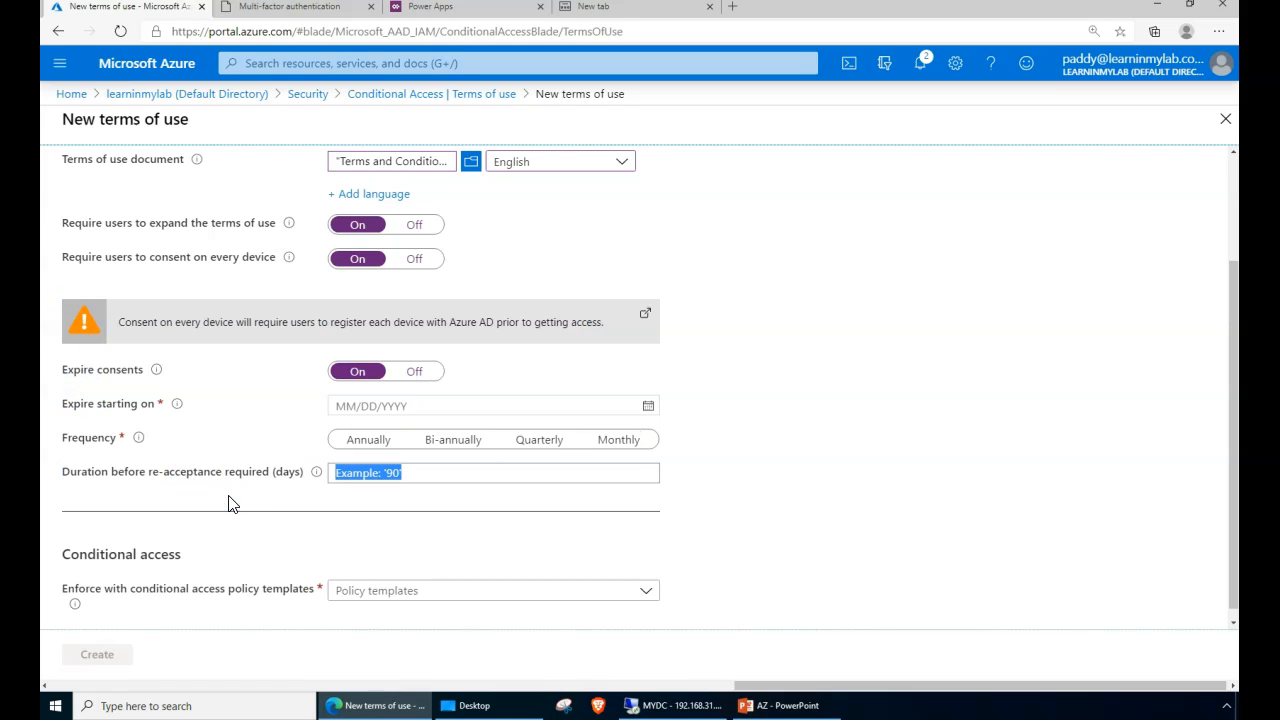
pyautogui.click(950, 514)
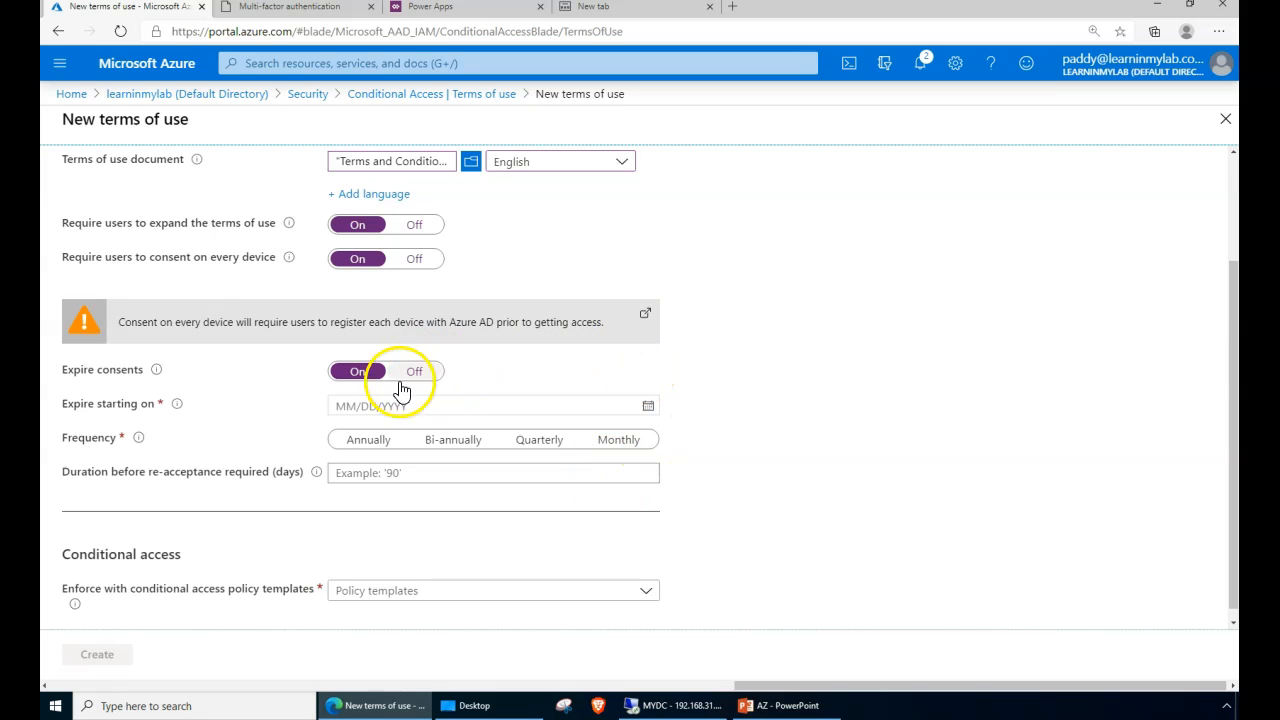
pyautogui.click(430, 473)
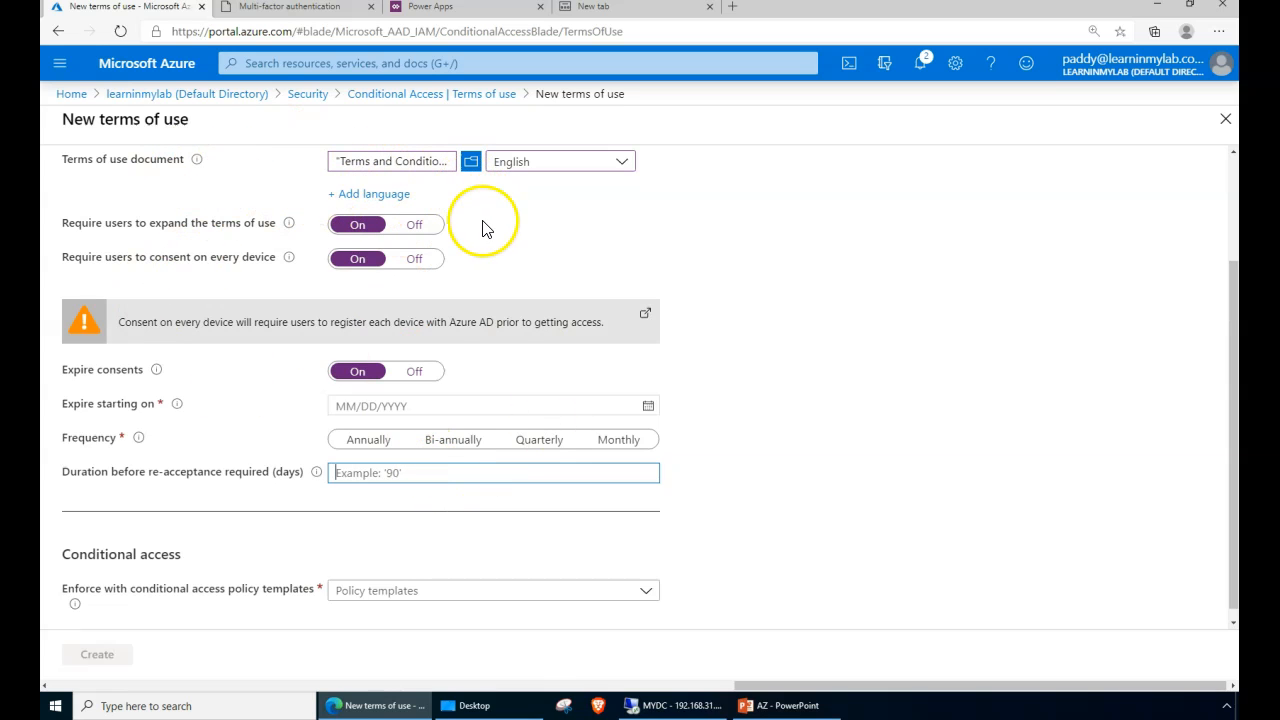
pyautogui.click(423, 370)
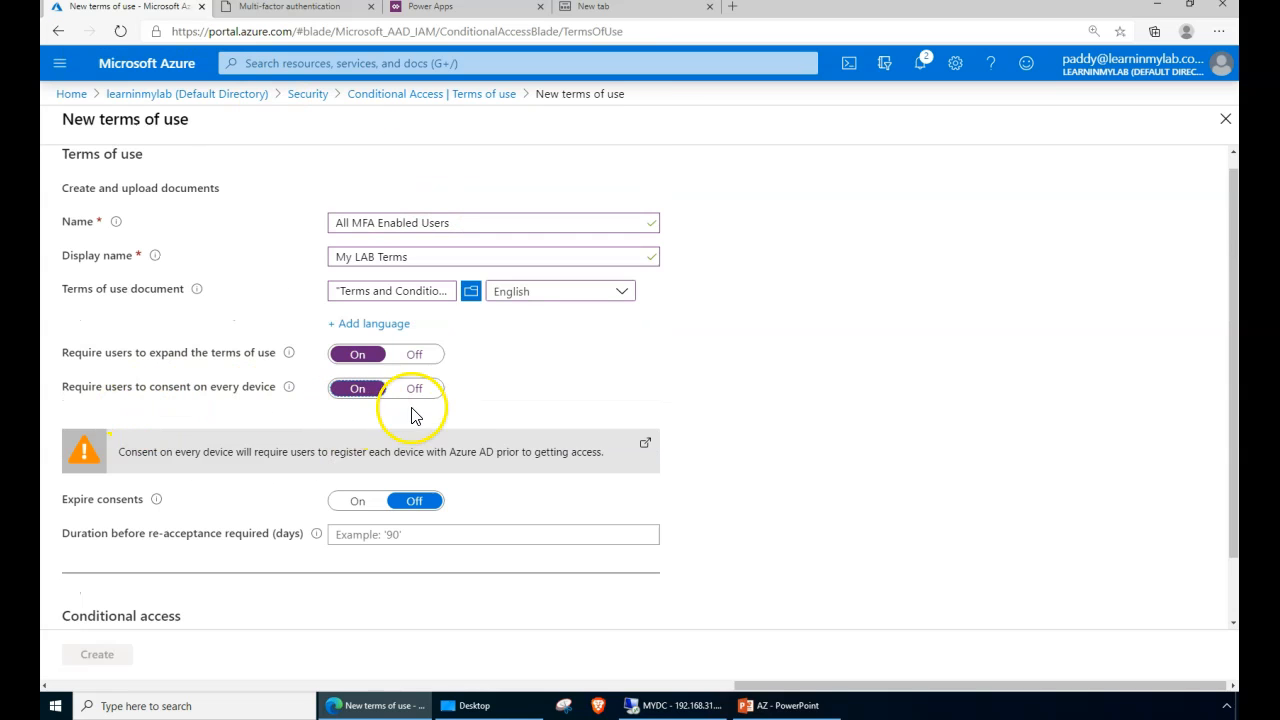
pyautogui.moveTo(121, 388); pyautogui.dragTo(169, 396)
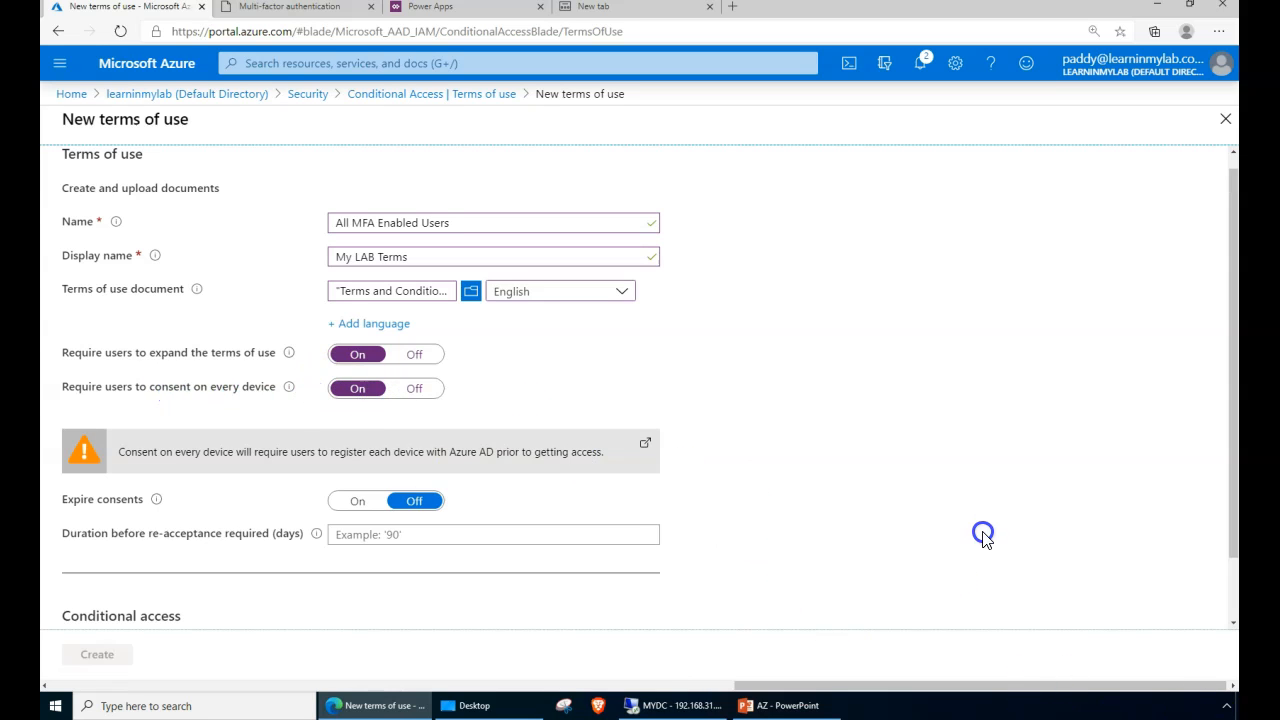
pyautogui.click(414, 390)
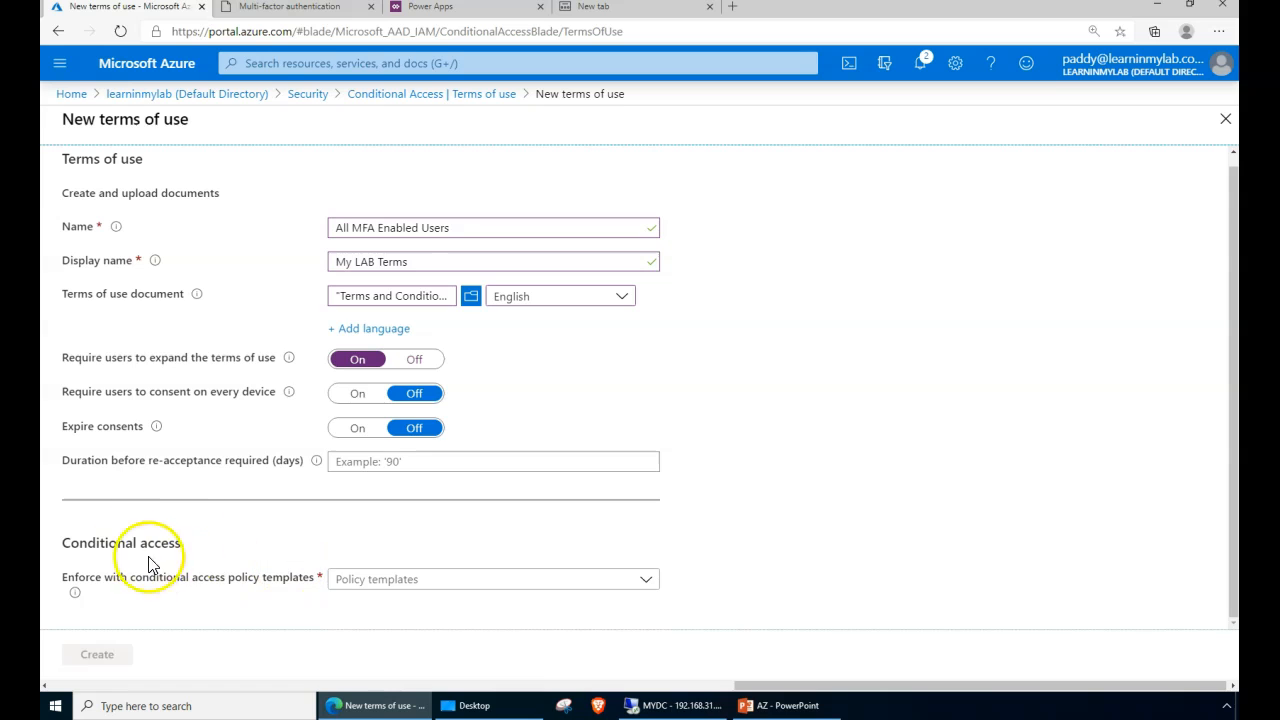
# - Choose 'Create conditional access policy later' and create the All MFA Enabled Users terms of use
pyautogui.click(509, 587)
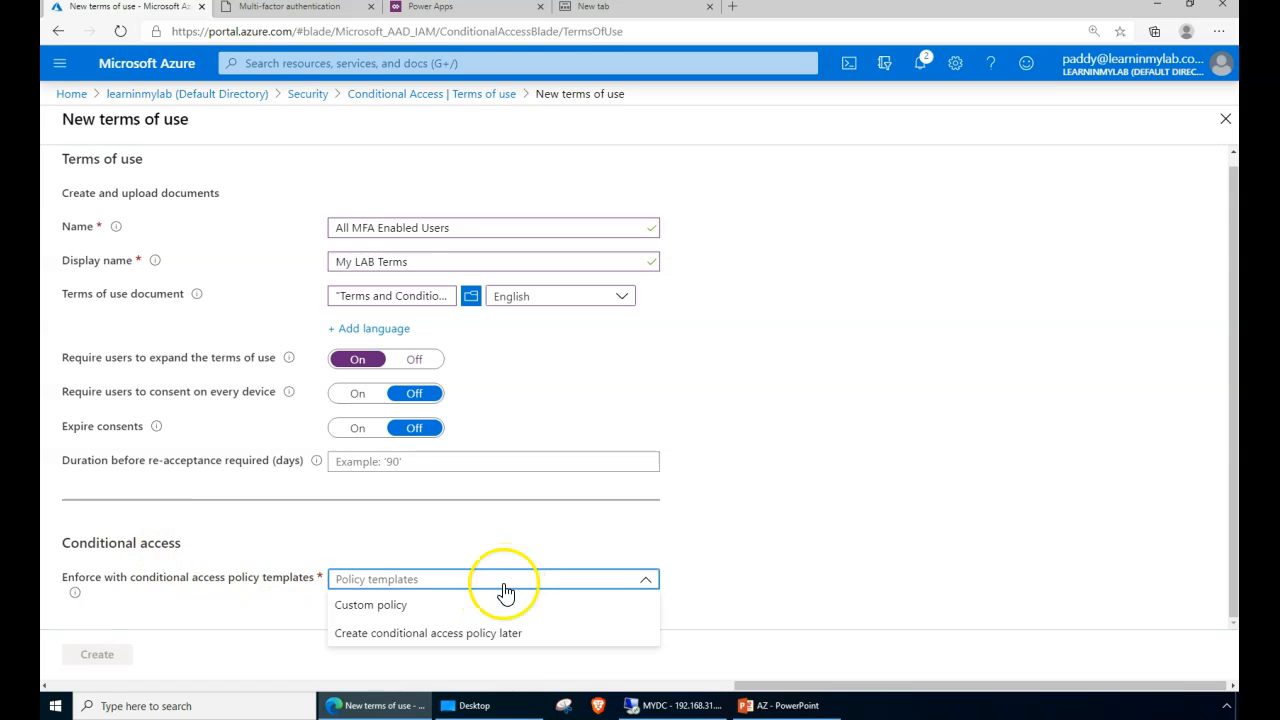
pyautogui.click(428, 638)
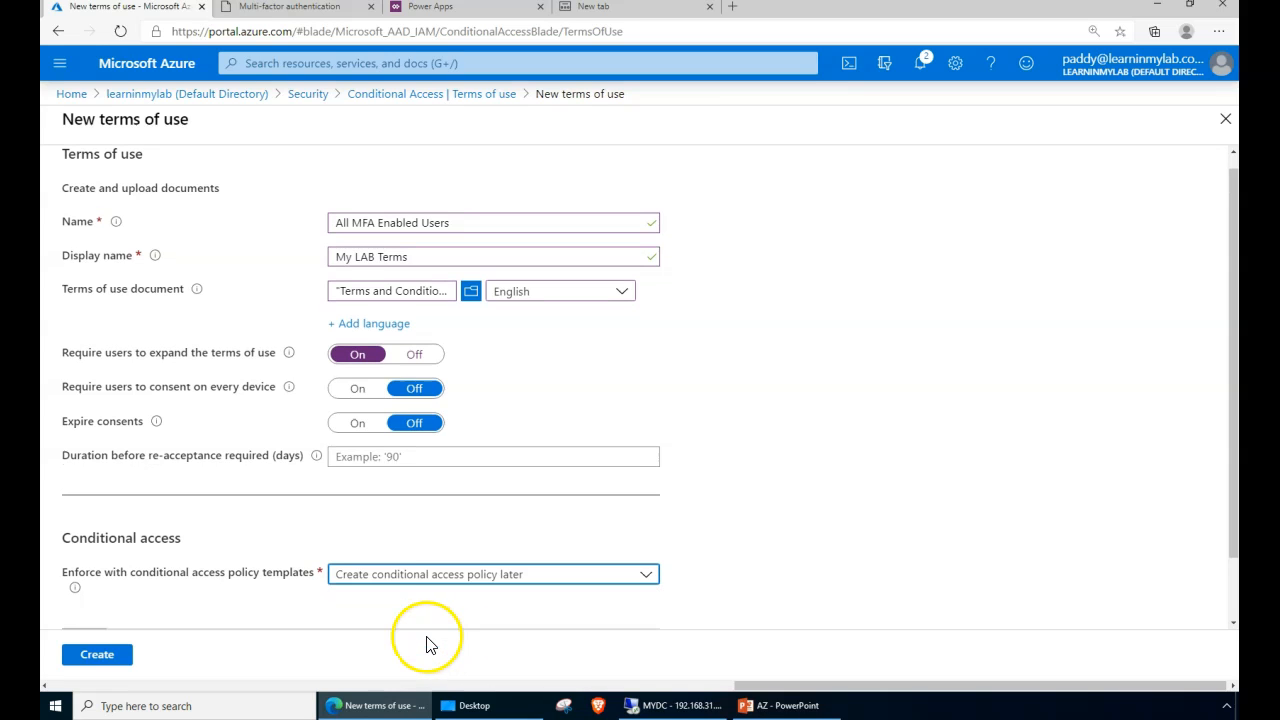
pyautogui.click(379, 587)
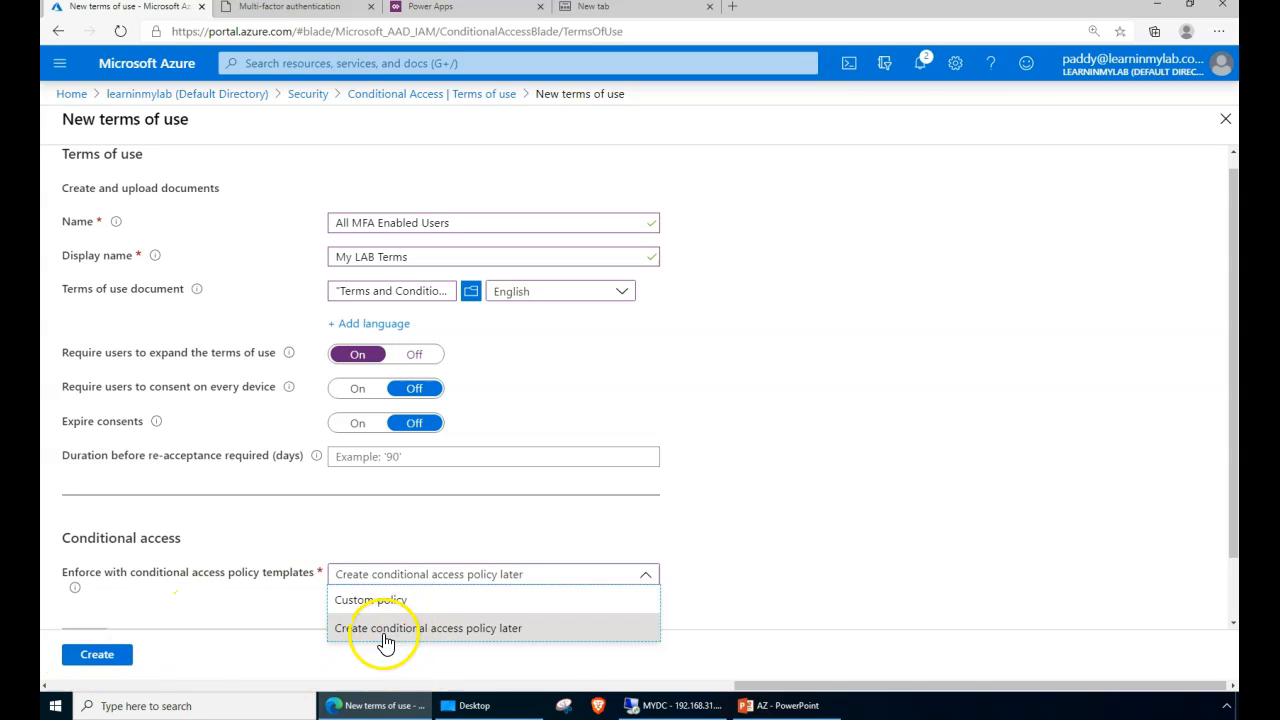
pyautogui.click(385, 642)
pyautogui.click(115, 657)
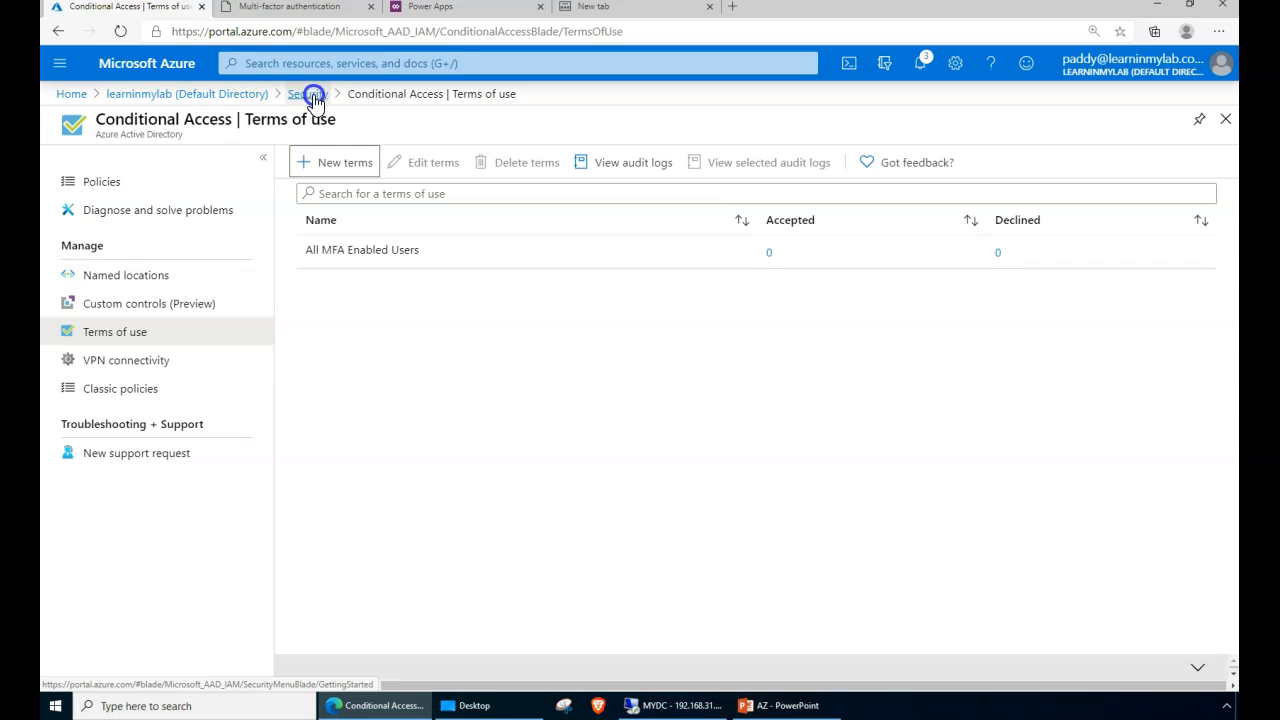
# - Go from the directory to Security > Conditional Access and start a new policy
pyautogui.click(240, 95)
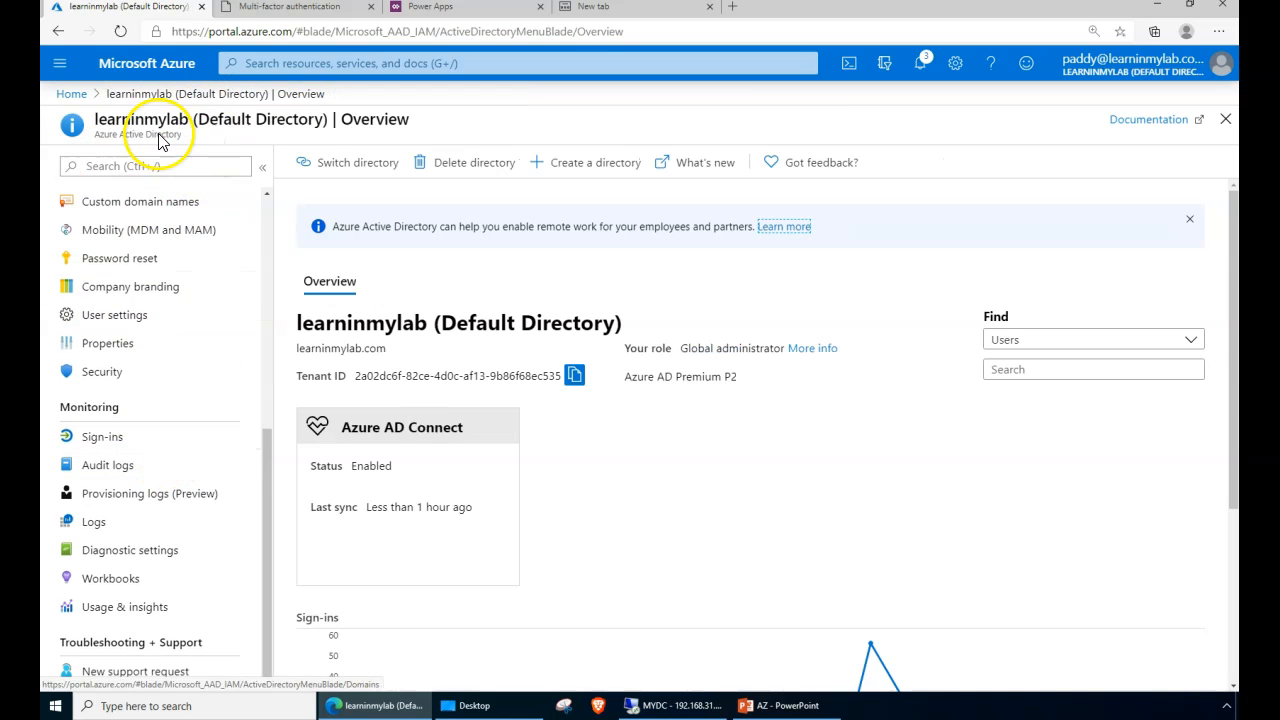
pyautogui.click(105, 372)
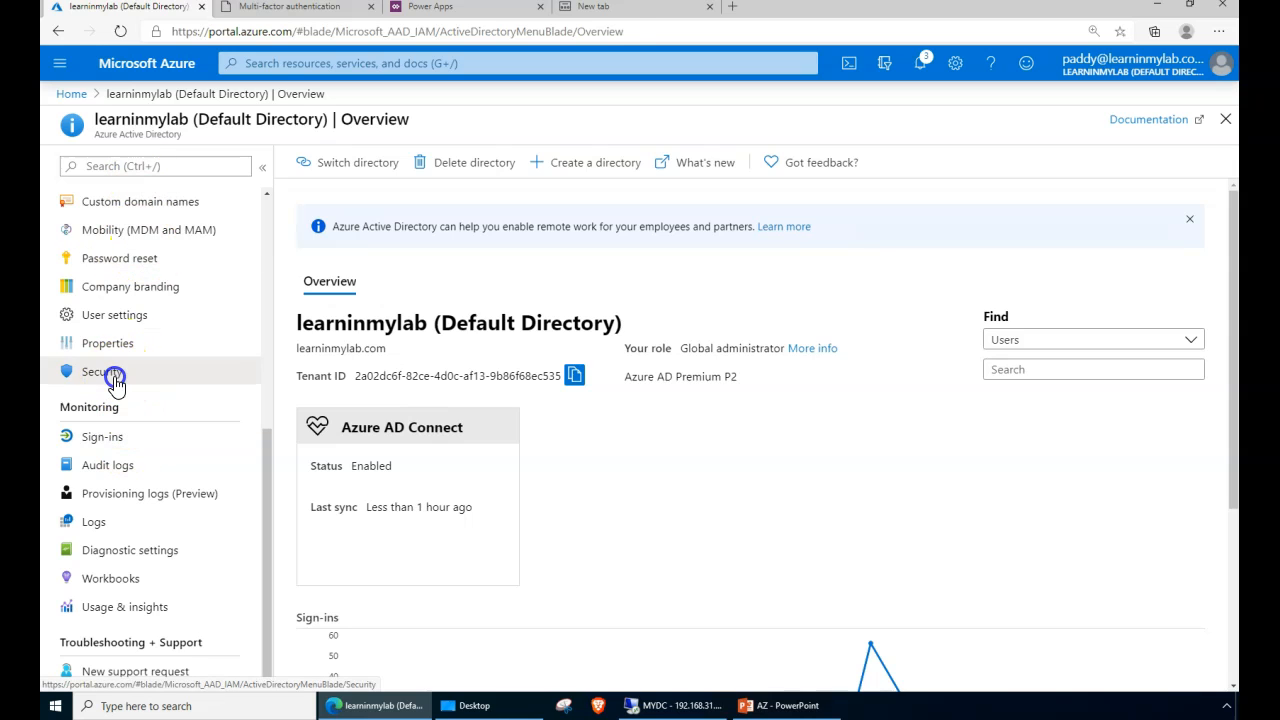
pyautogui.click(117, 258)
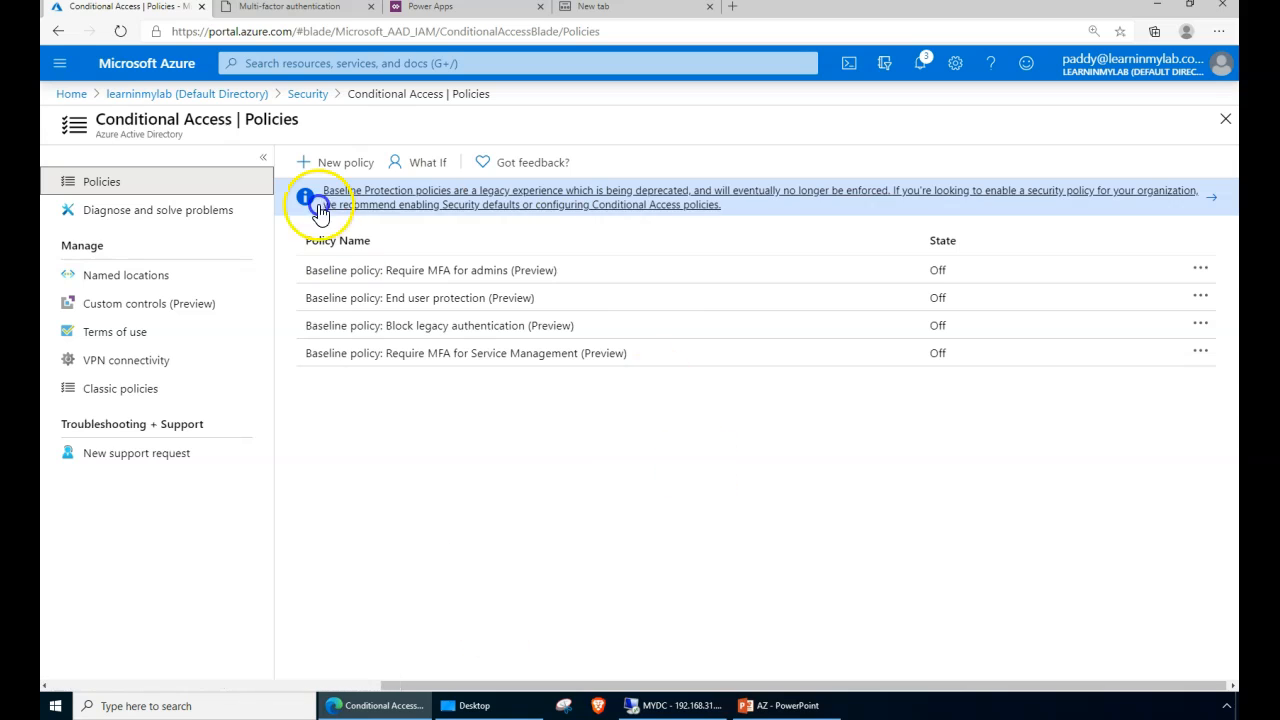
pyautogui.click(350, 168)
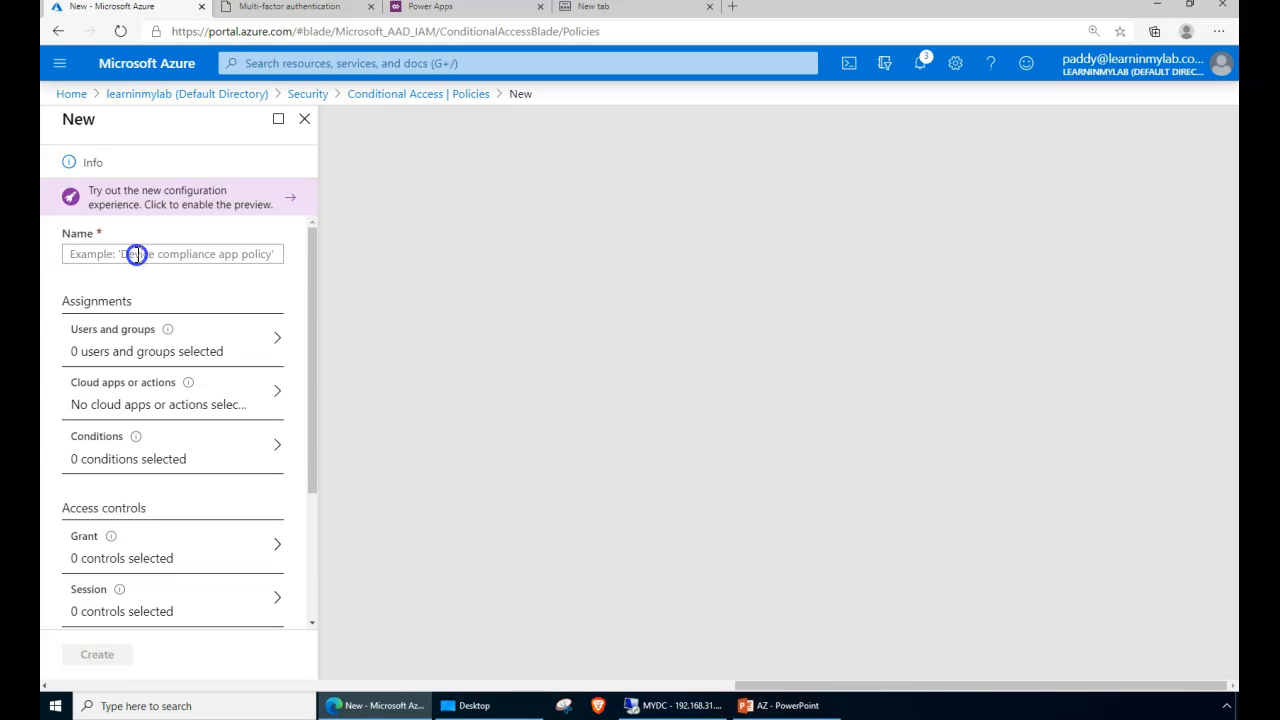
# - Name the new Conditional Access policy 'MFA-Enabled-India-' and zoom out to see the whole form
pyautogui.click(441, 302)
pyautogui.click(413, 474)
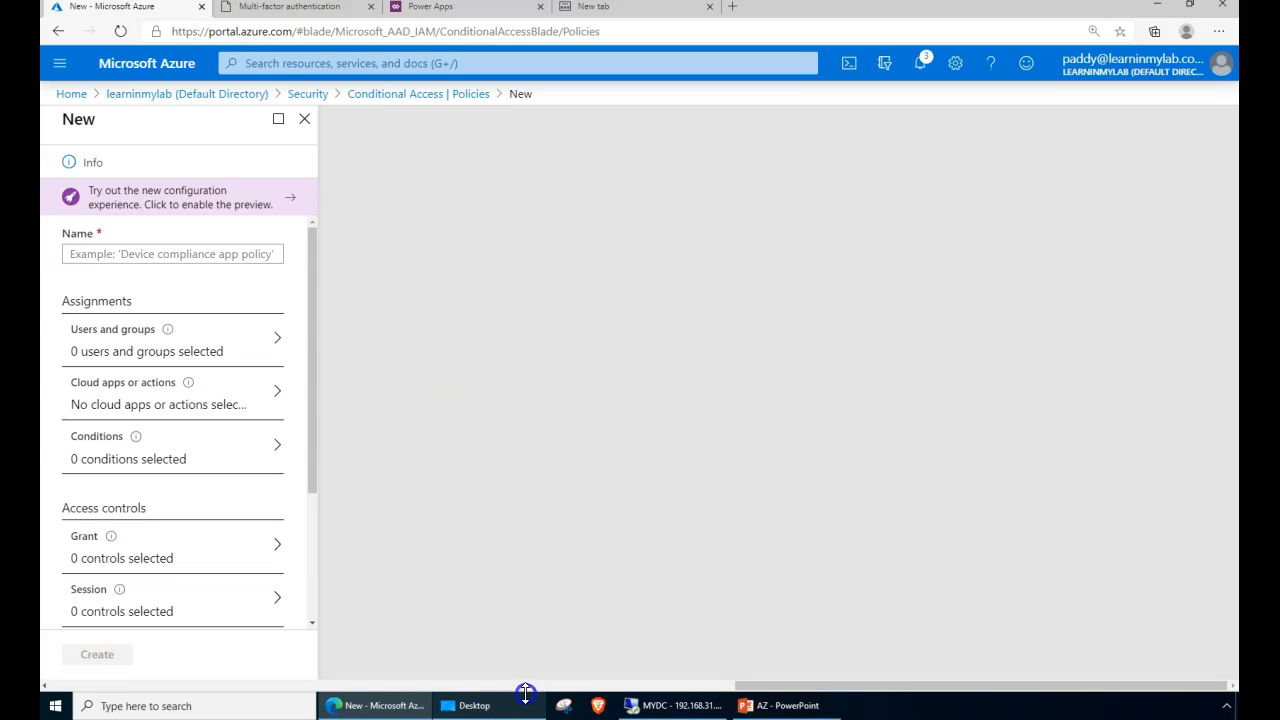
pyautogui.moveTo(829, 688); pyautogui.dragTo(249, 651)
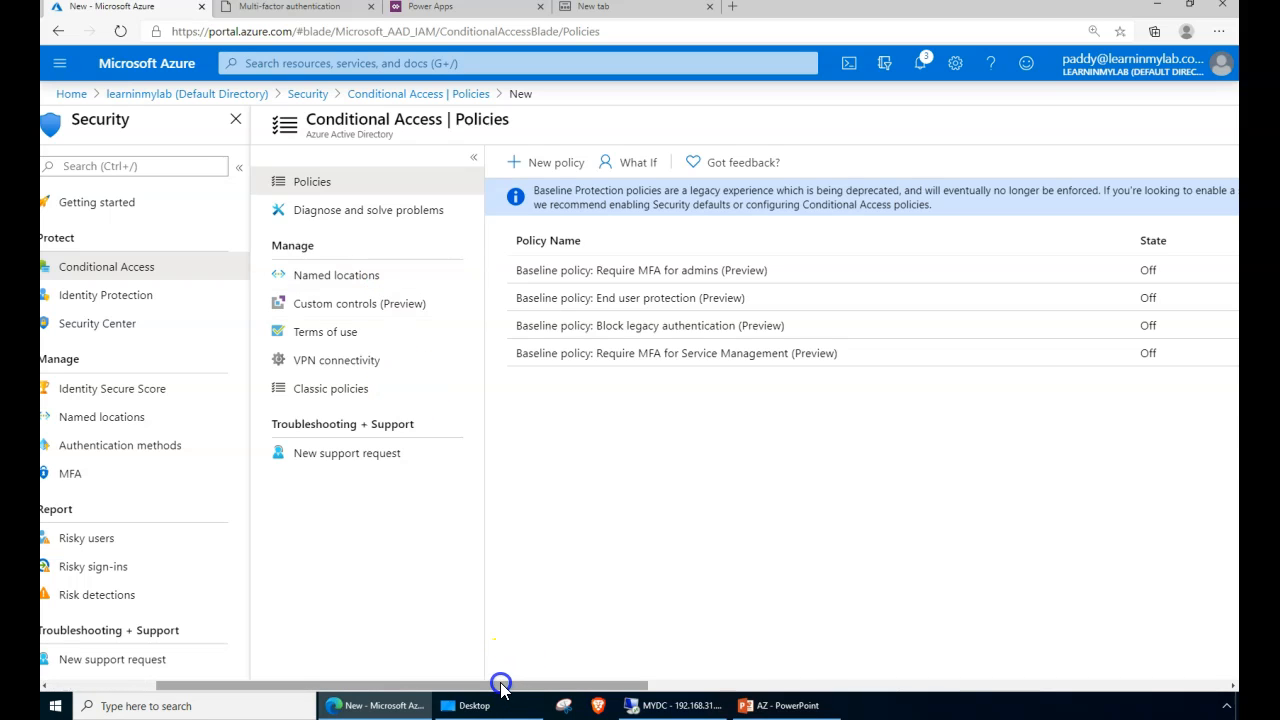
pyautogui.moveTo(501, 686); pyautogui.dragTo(1014, 676)
pyautogui.click(388, 254)
pyautogui.write('MFA-Enabled-India-')
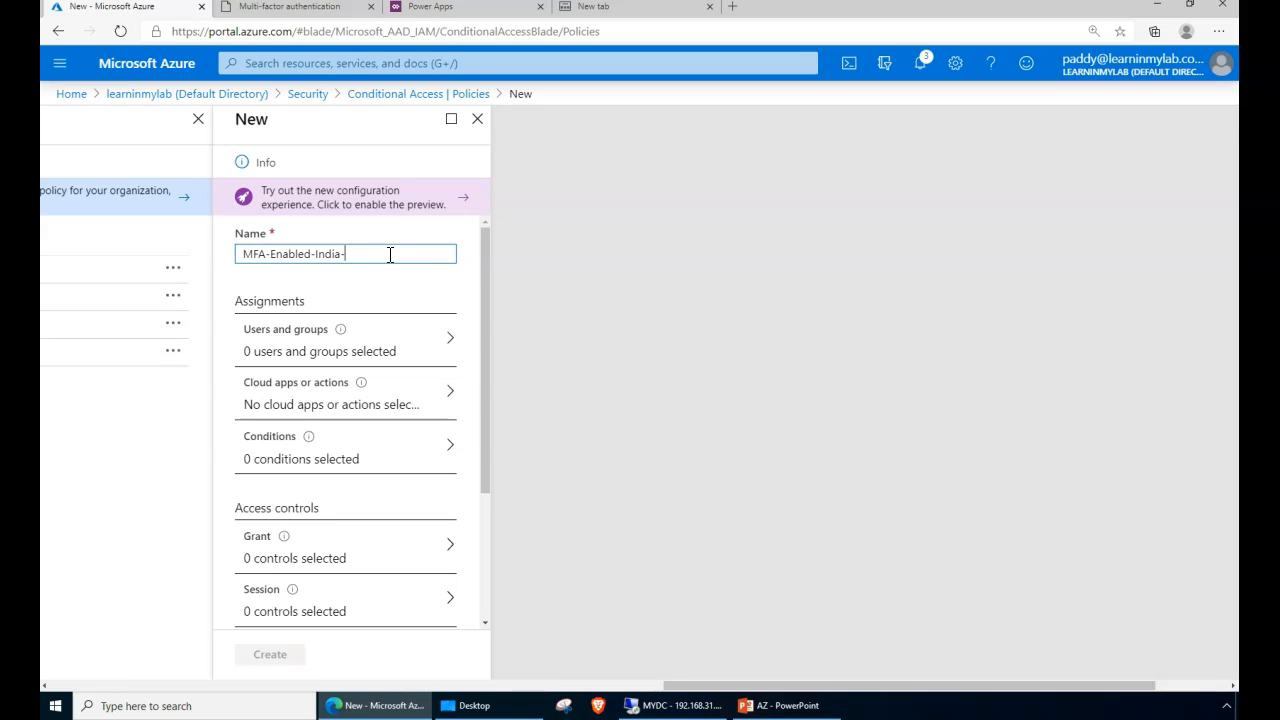
pyautogui.moveTo(341, 254); pyautogui.dragTo(406, 258)
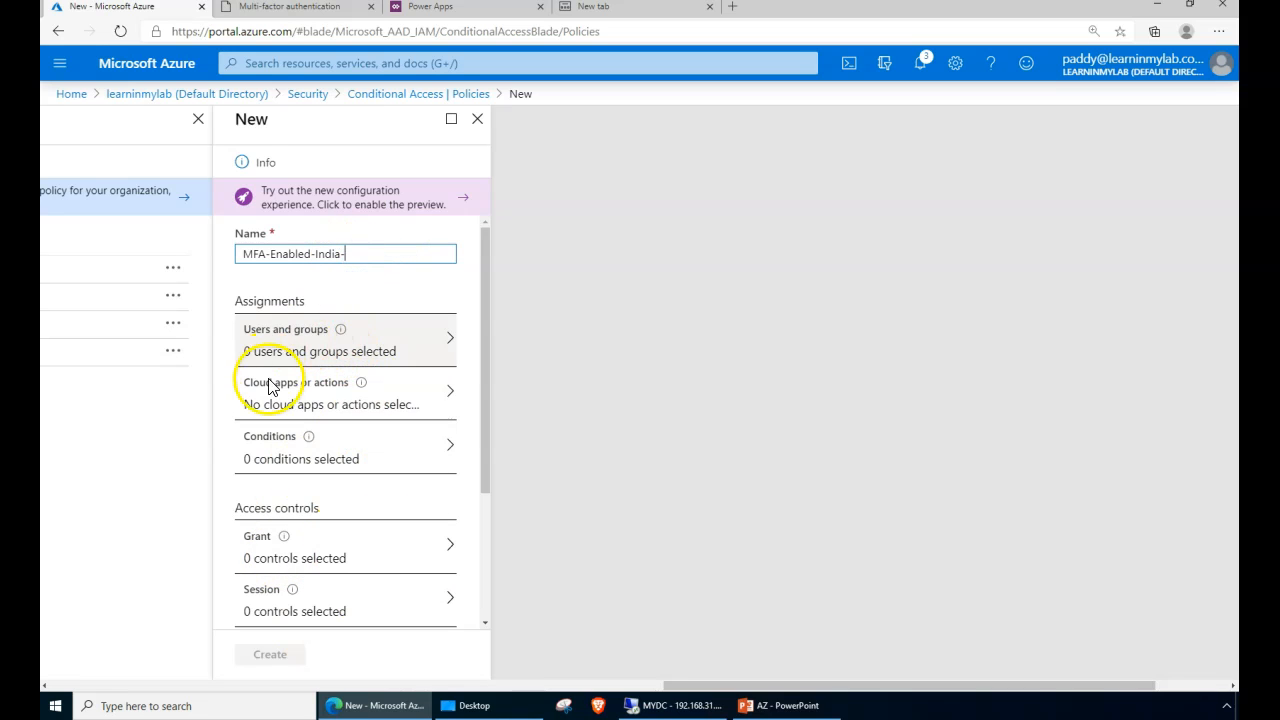
pyautogui.scroll(-2, 270, 400)
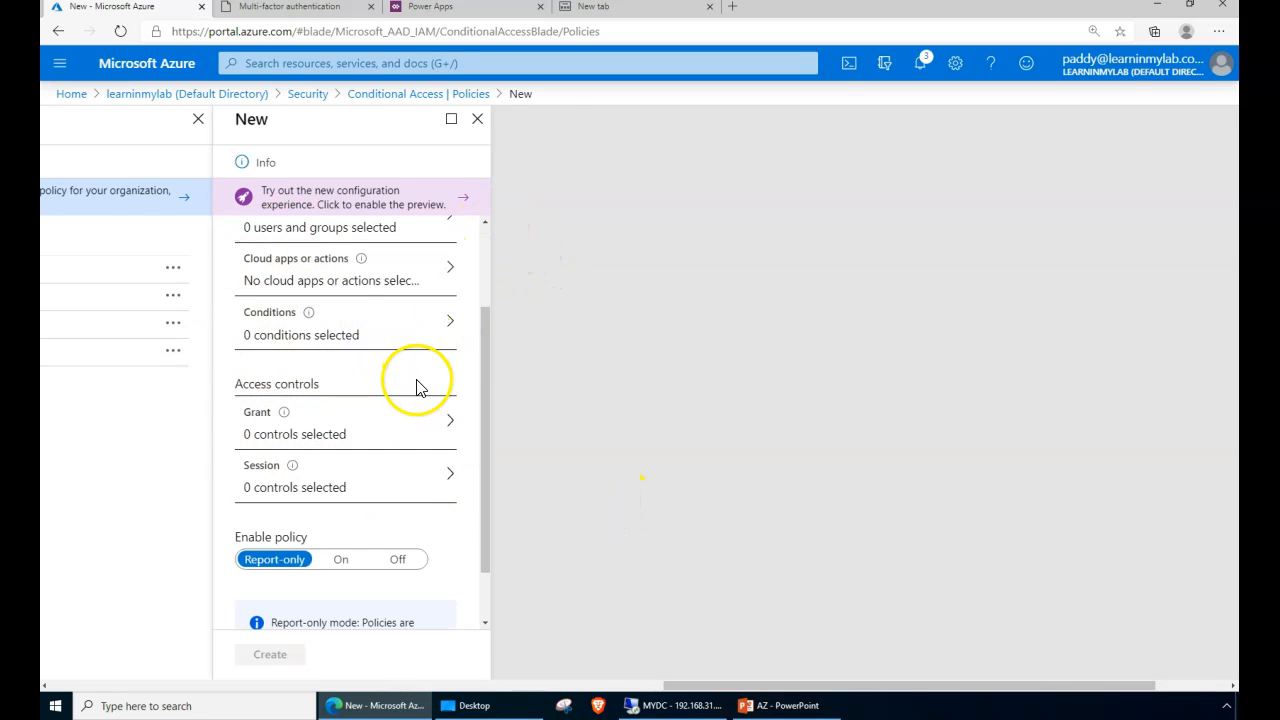
pyautogui.hotkey('ctrl', '-')
pyautogui.scroll(2, 480, 415)
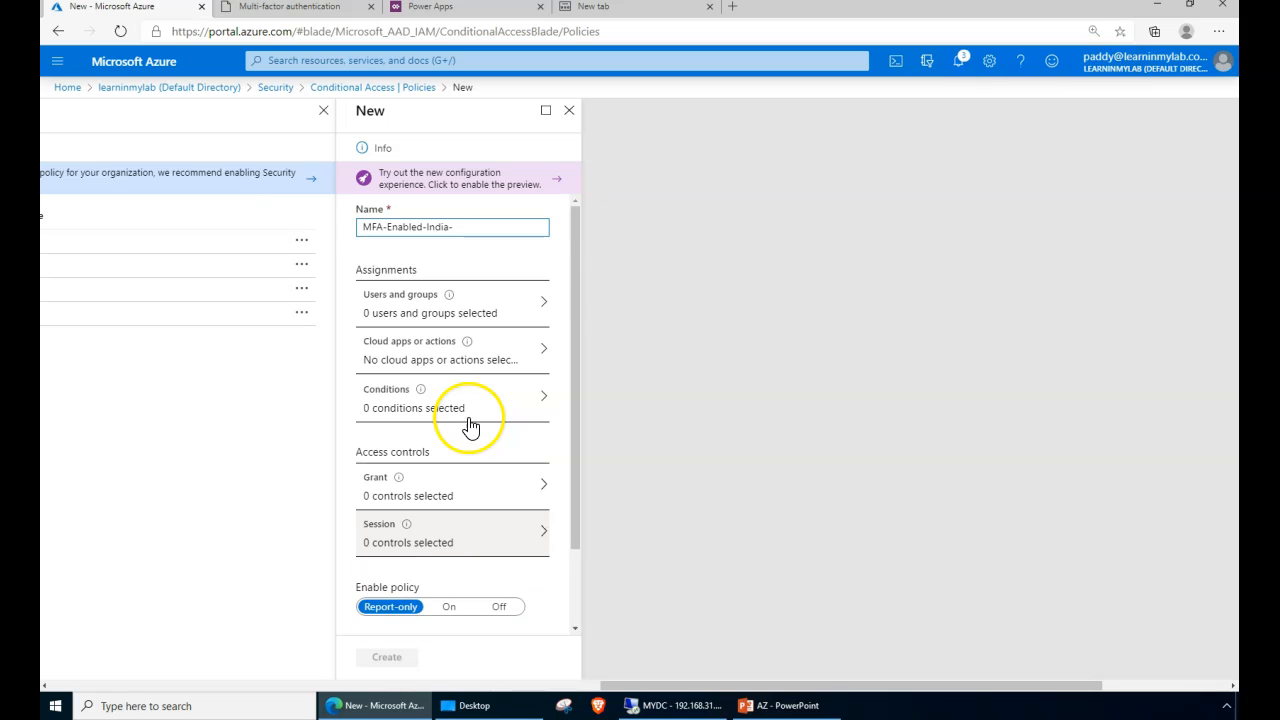
# - Include only the 'MFA Enabled Group - PILOT TESTING' group, found by searching 'mfa'
pyautogui.click(398, 316)
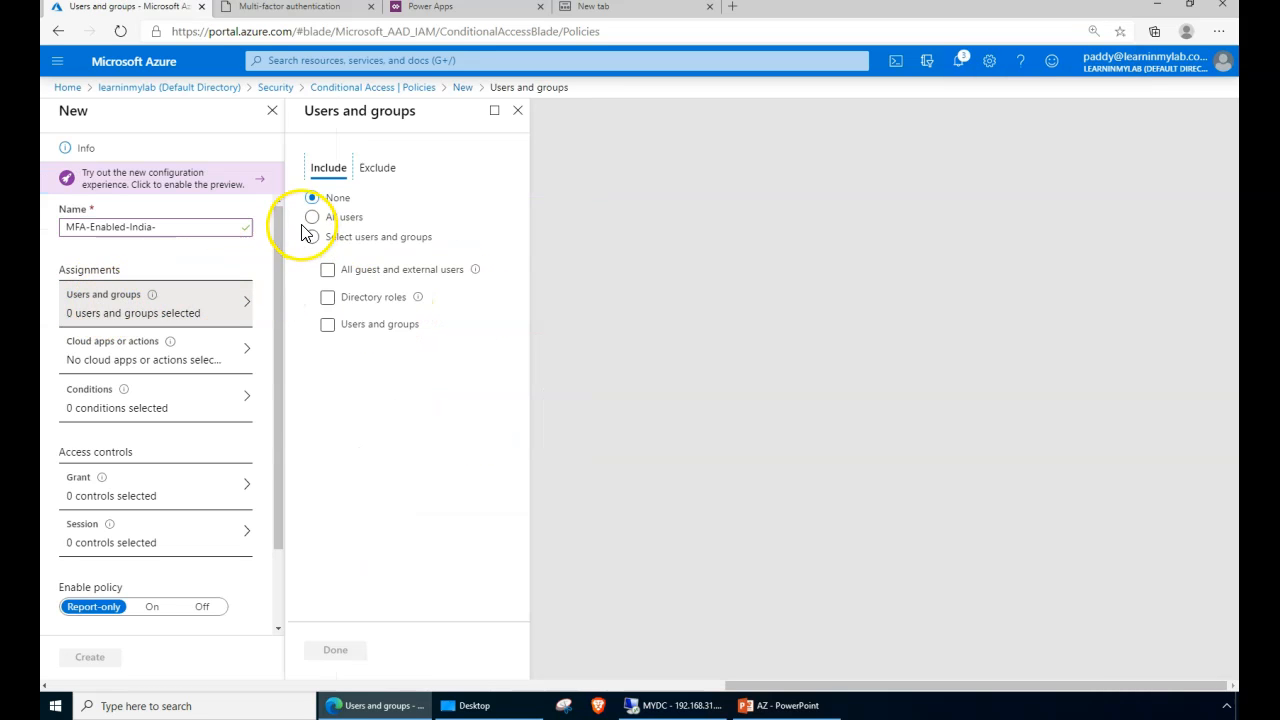
pyautogui.click(313, 236)
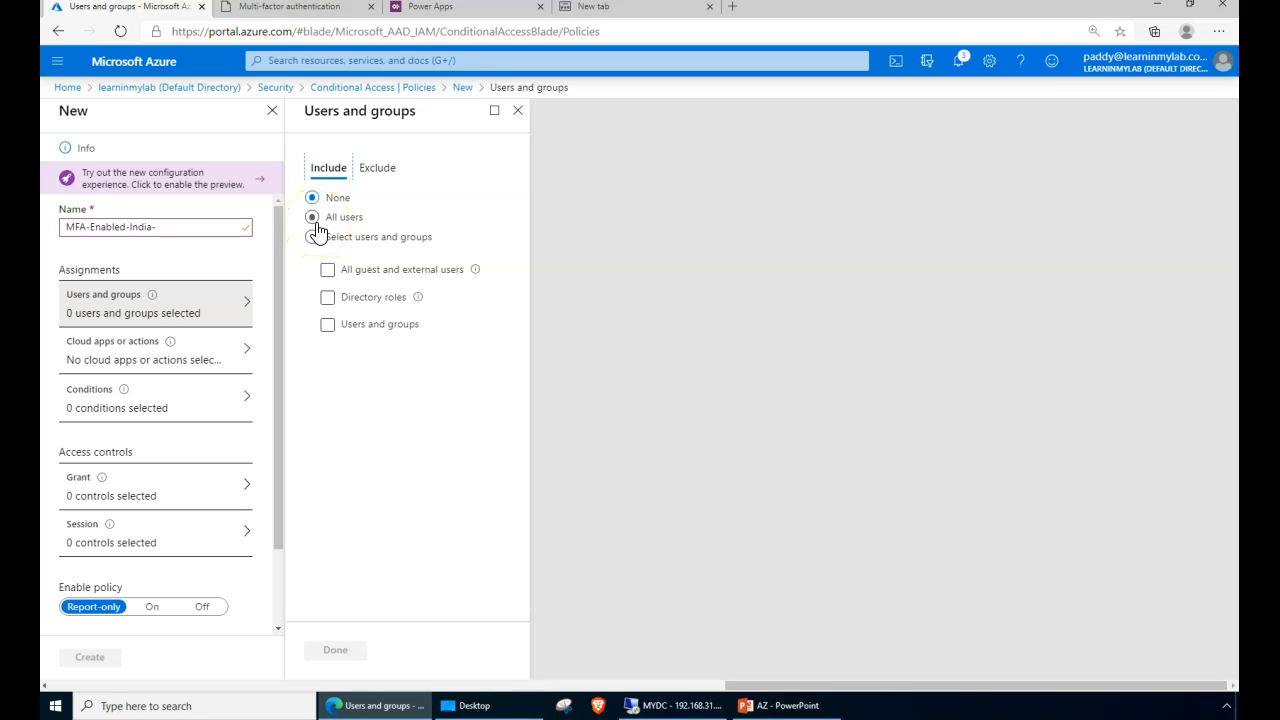
pyautogui.click(319, 250)
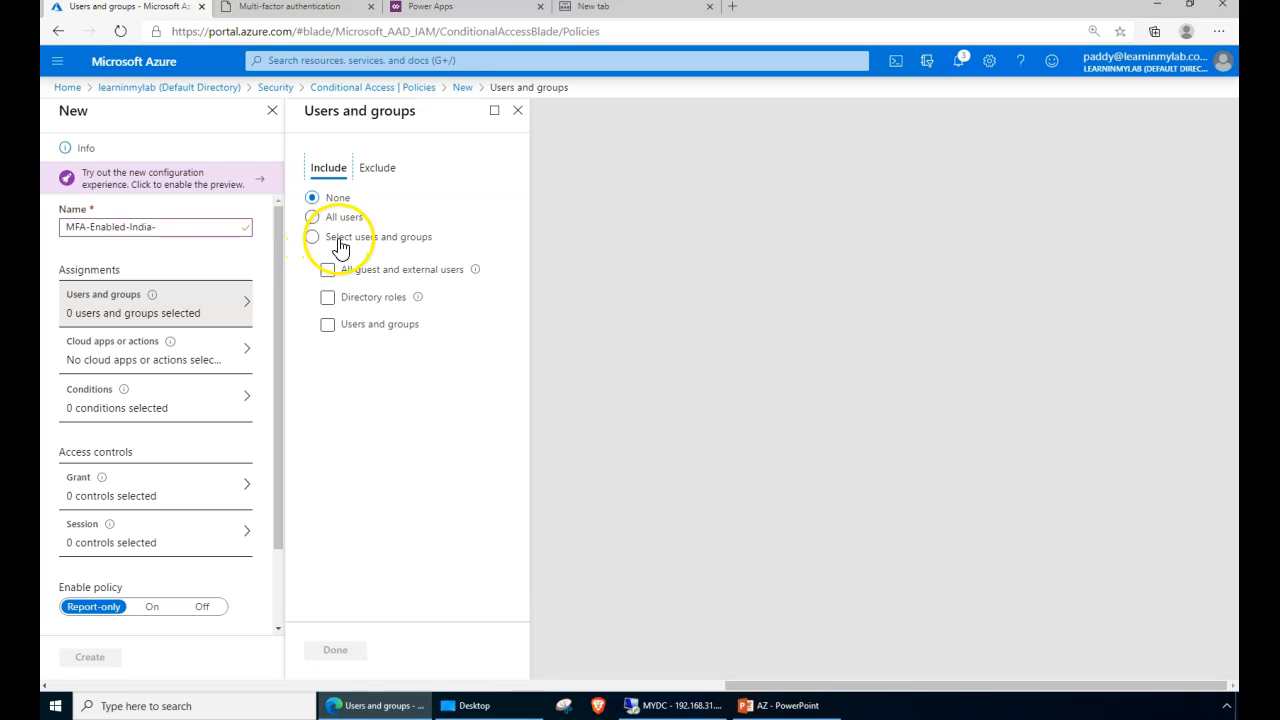
pyautogui.click(336, 330)
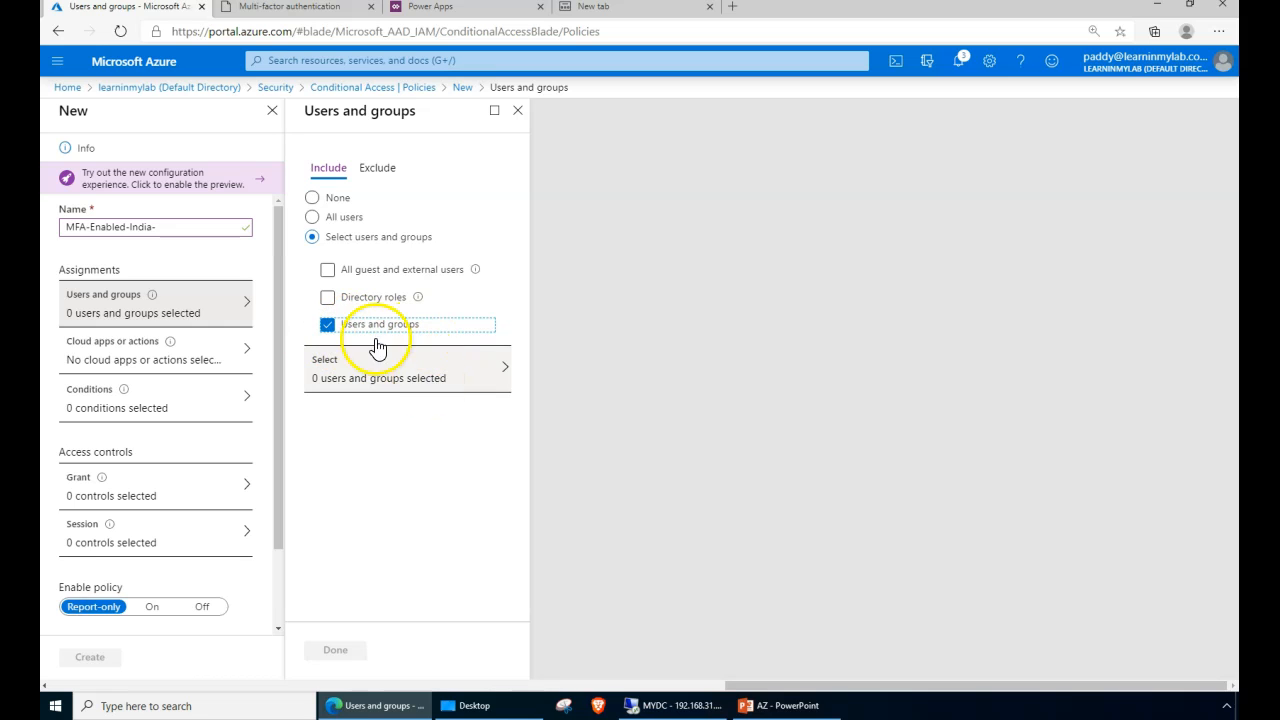
pyautogui.click(430, 368)
pyautogui.click(1055, 143)
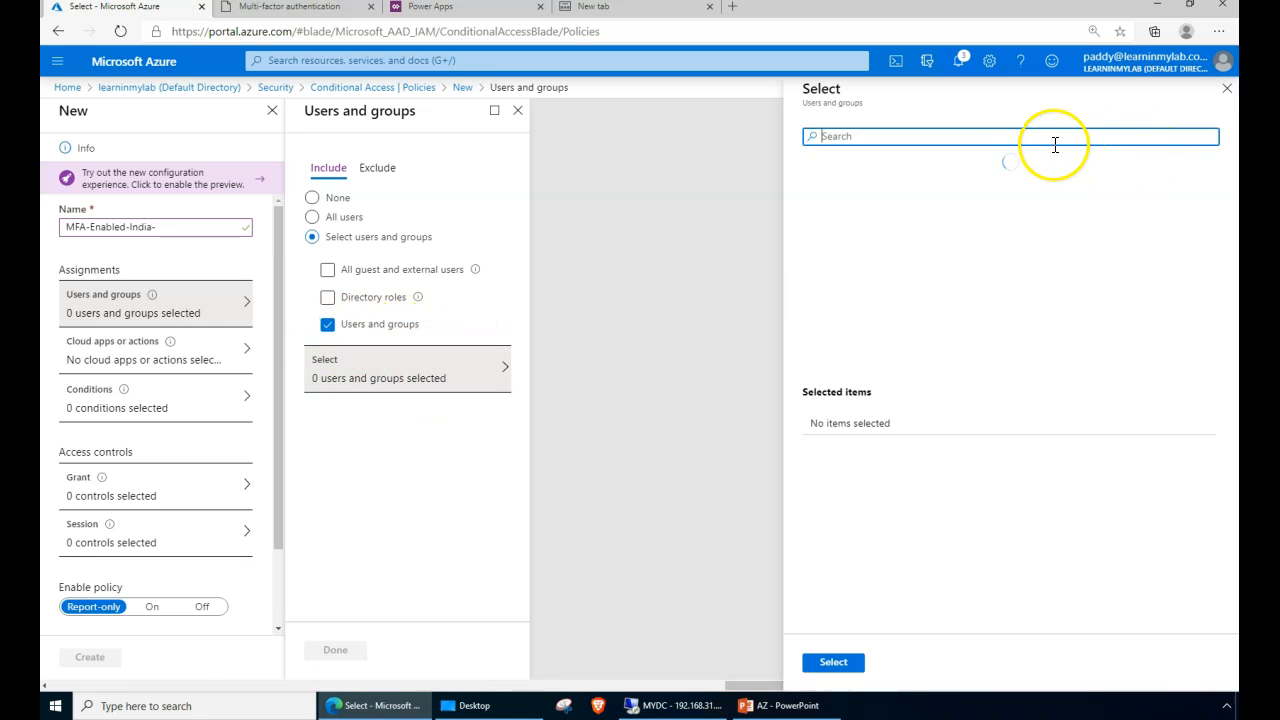
pyautogui.write('mfa')
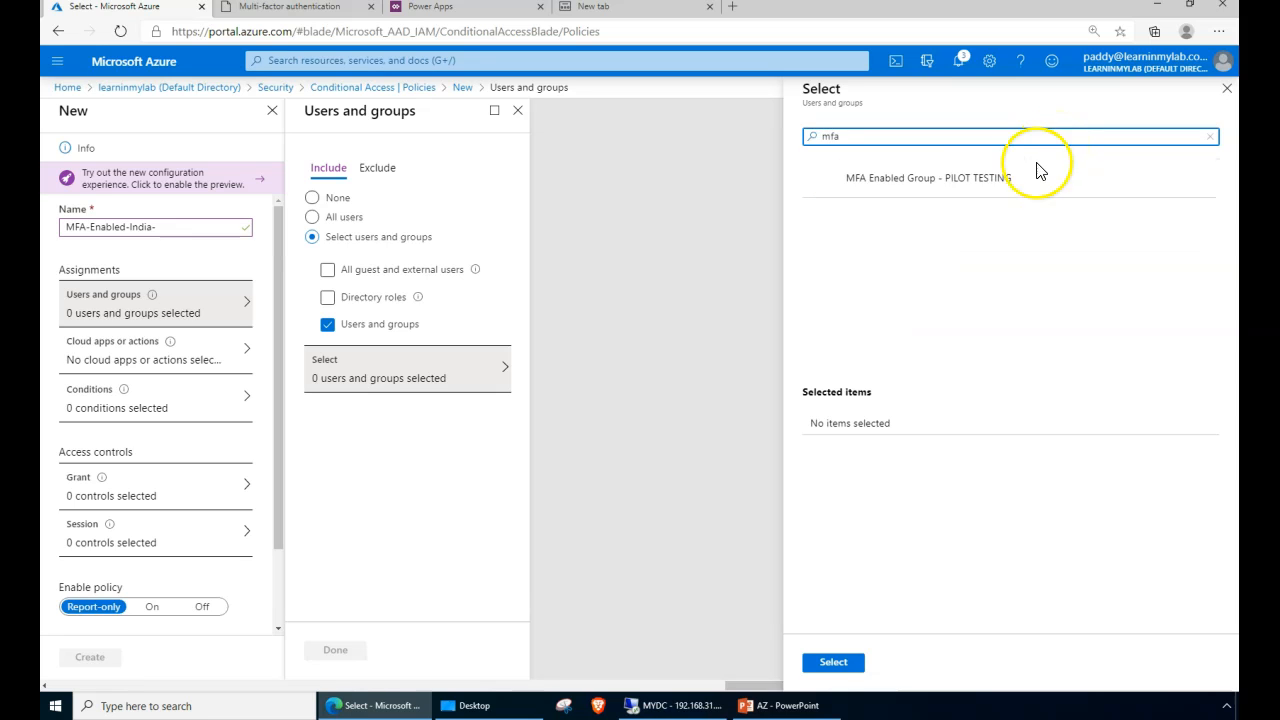
pyautogui.click(933, 188)
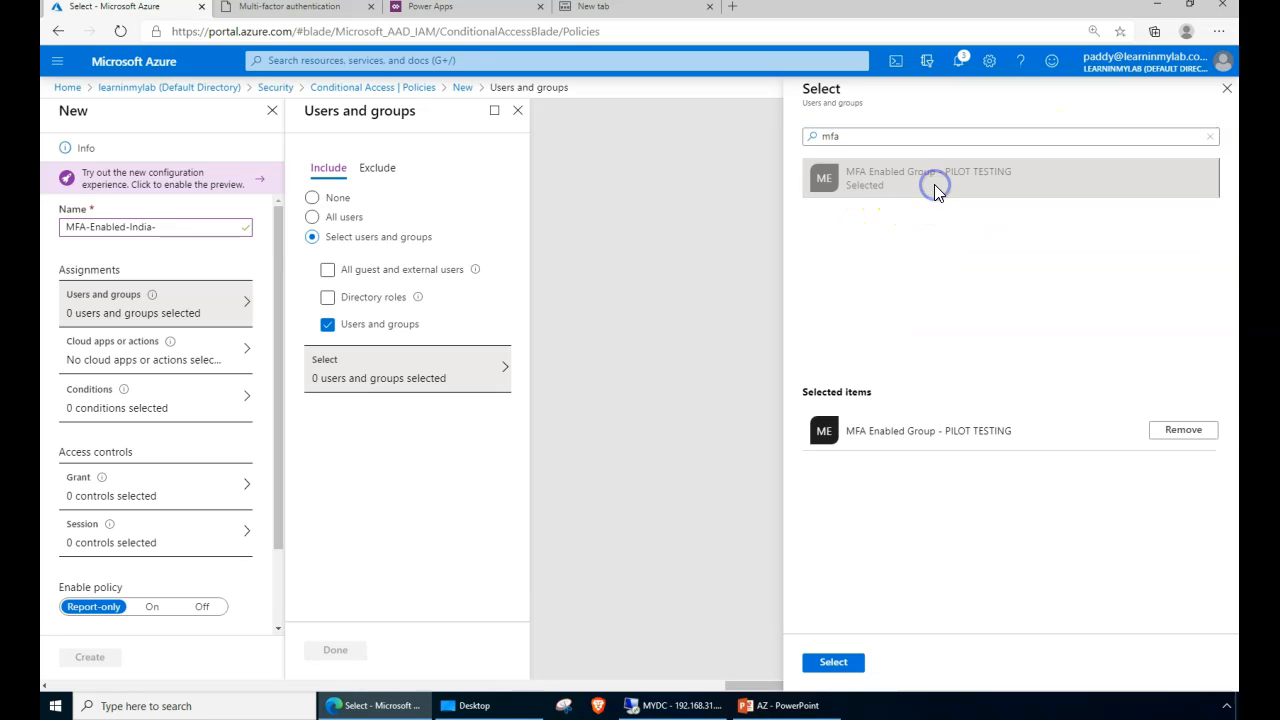
pyautogui.moveTo(946, 435); pyautogui.dragTo(1012, 437)
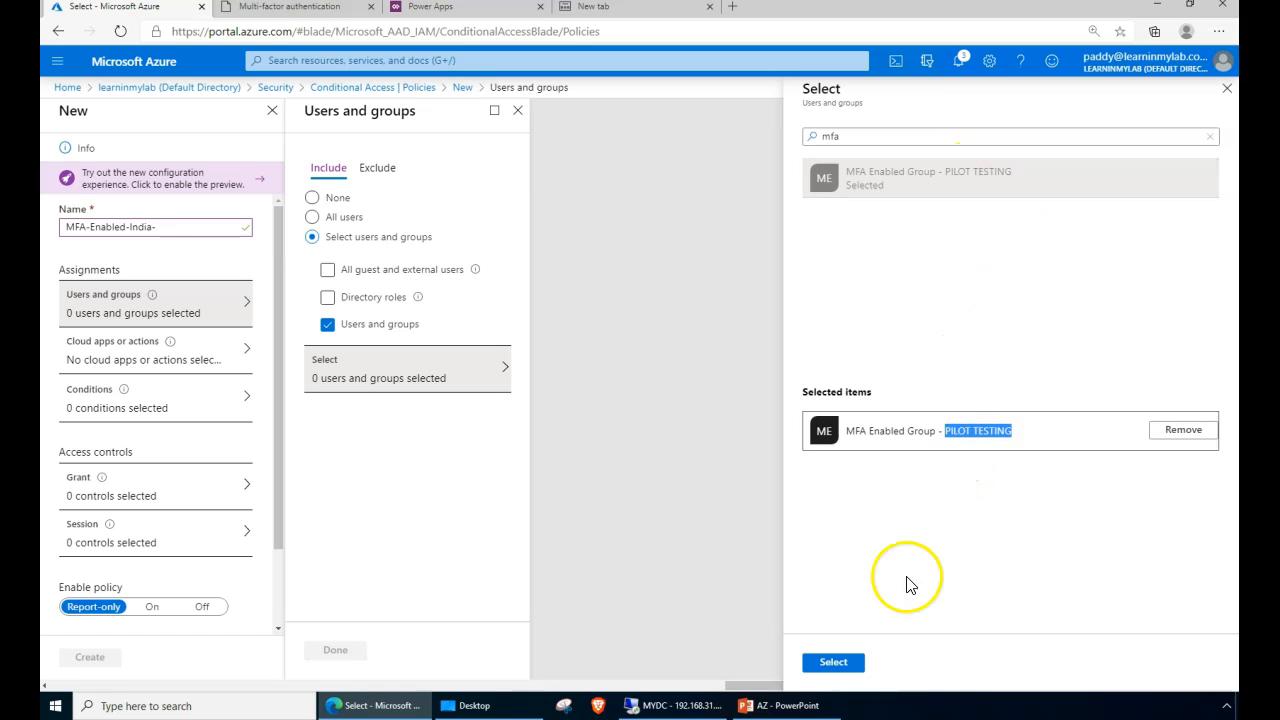
pyautogui.click(834, 665)
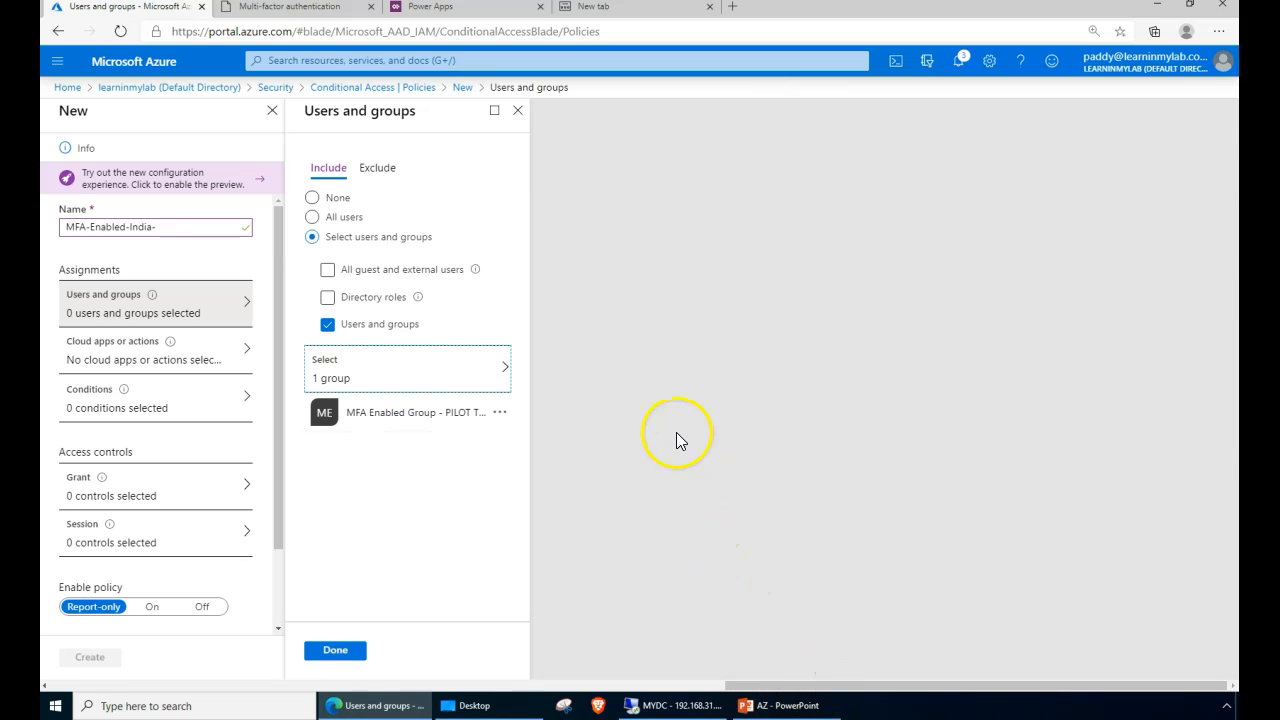
# - Exclude two admin user accounts from the policy via the Exclude tab's user picker
pyautogui.click(378, 171)
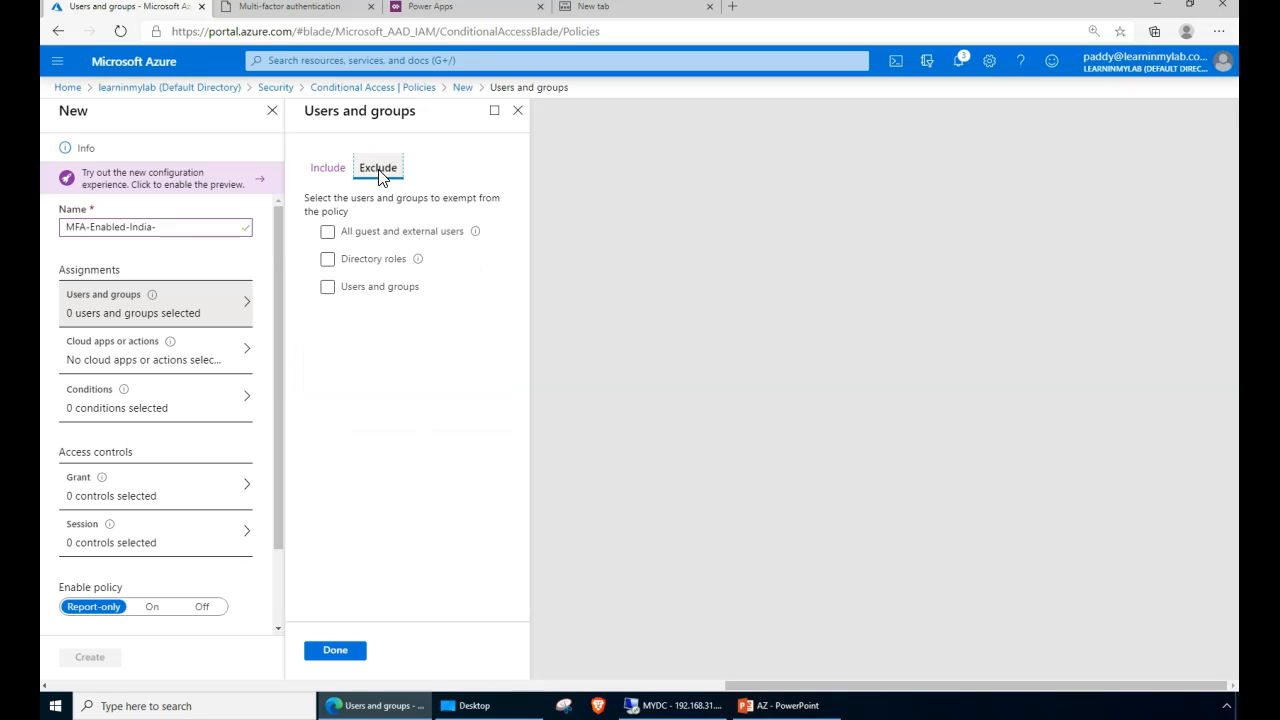
pyautogui.click(328, 287)
pyautogui.click(427, 345)
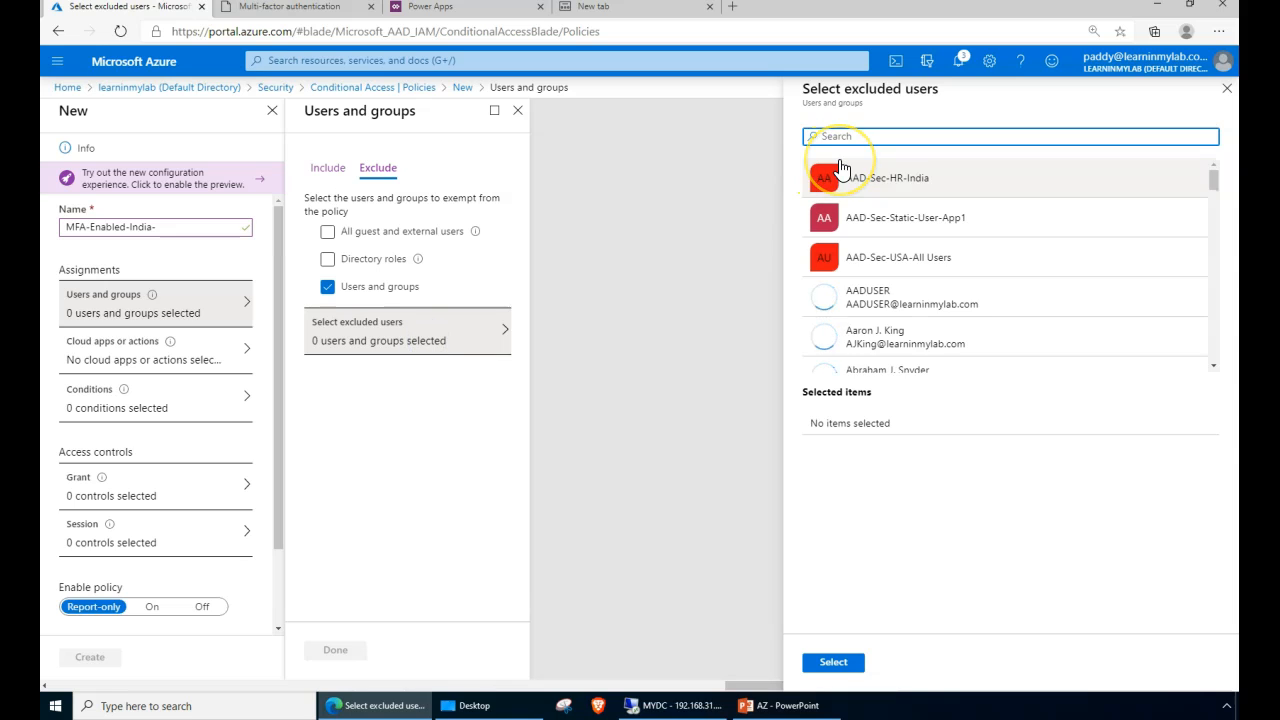
pyautogui.write('globa')
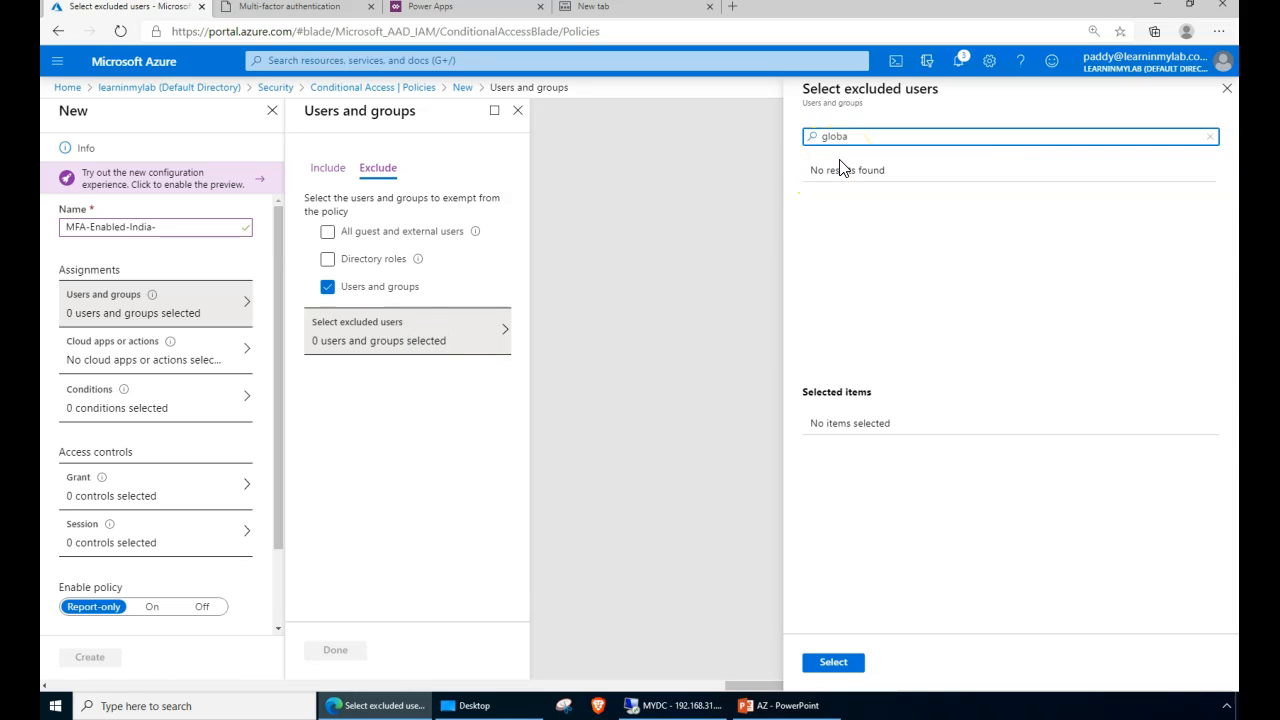
pyautogui.press('BackSpace')
pyautogui.press('BackSpace')
pyautogui.press('BackSpace')
pyautogui.press('BackSpace')
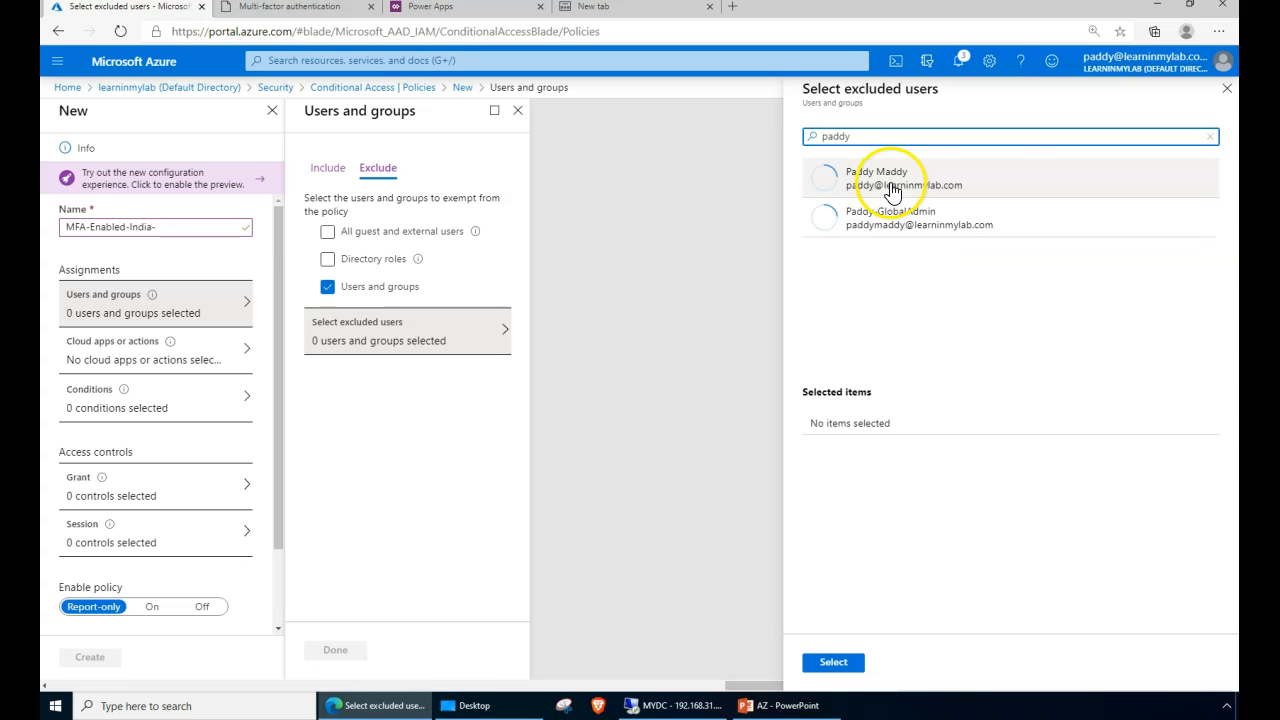
pyautogui.click(838, 197)
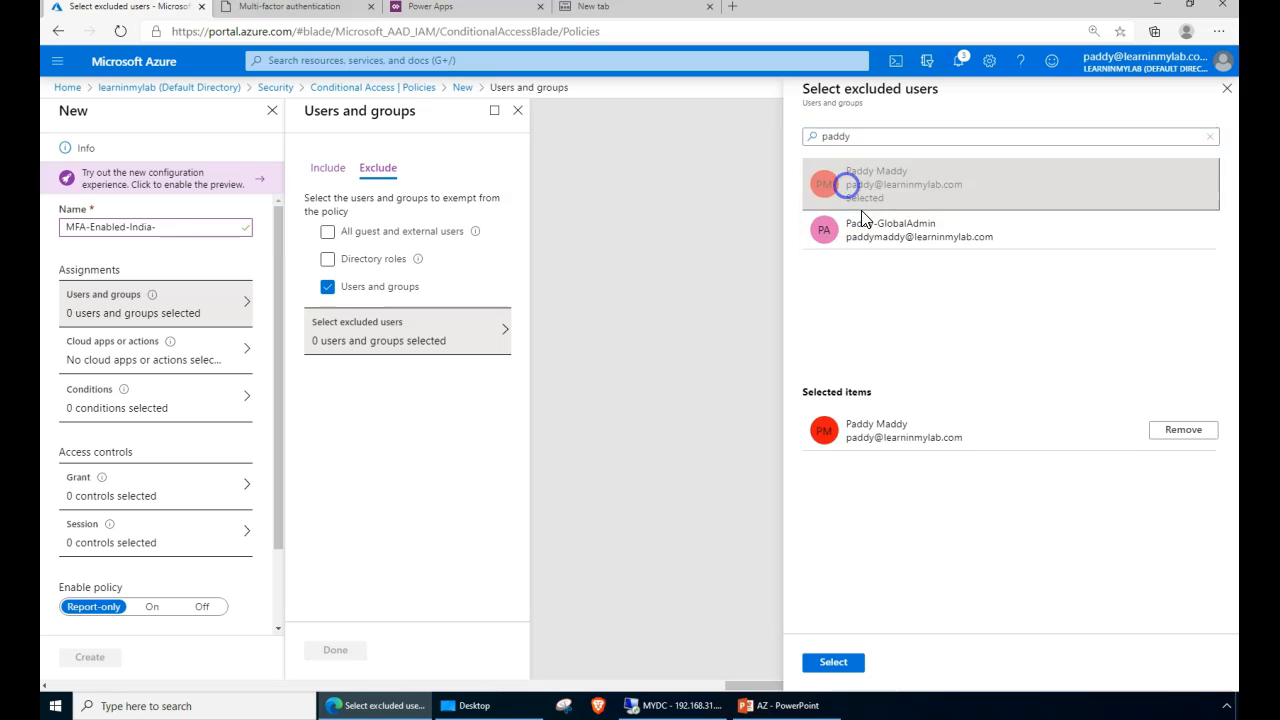
pyautogui.click(862, 216)
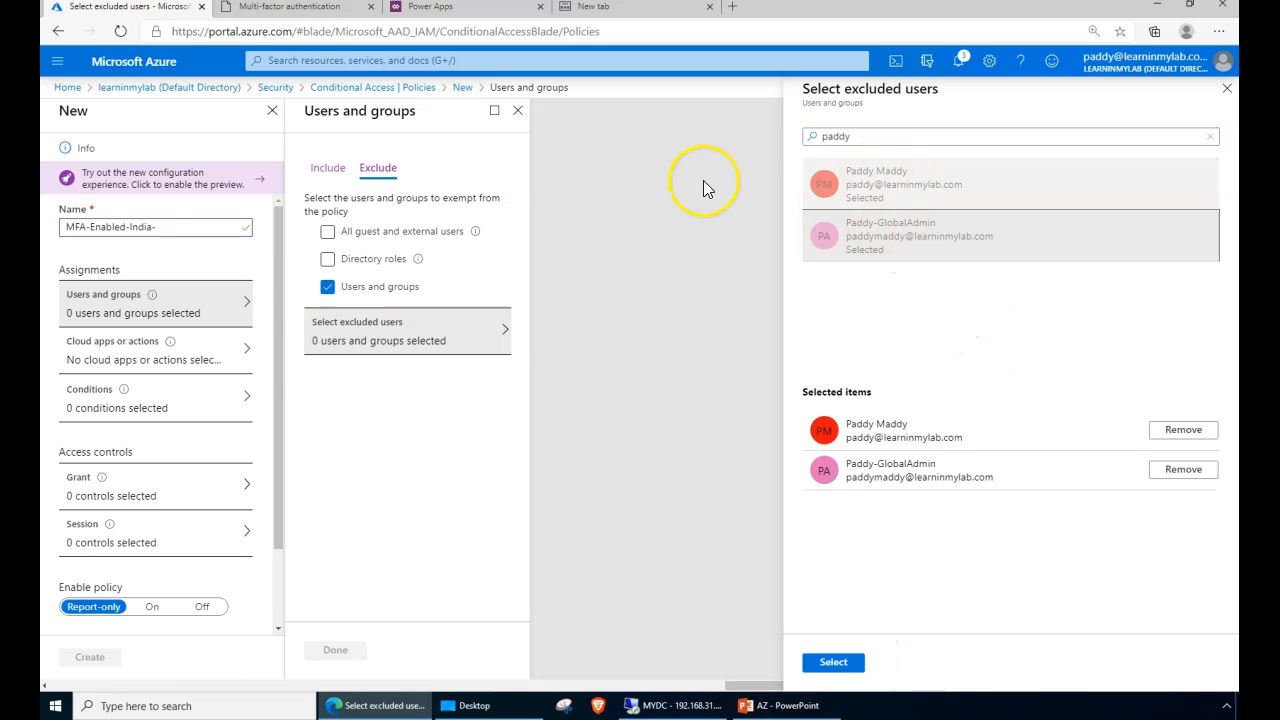
pyautogui.click(833, 662)
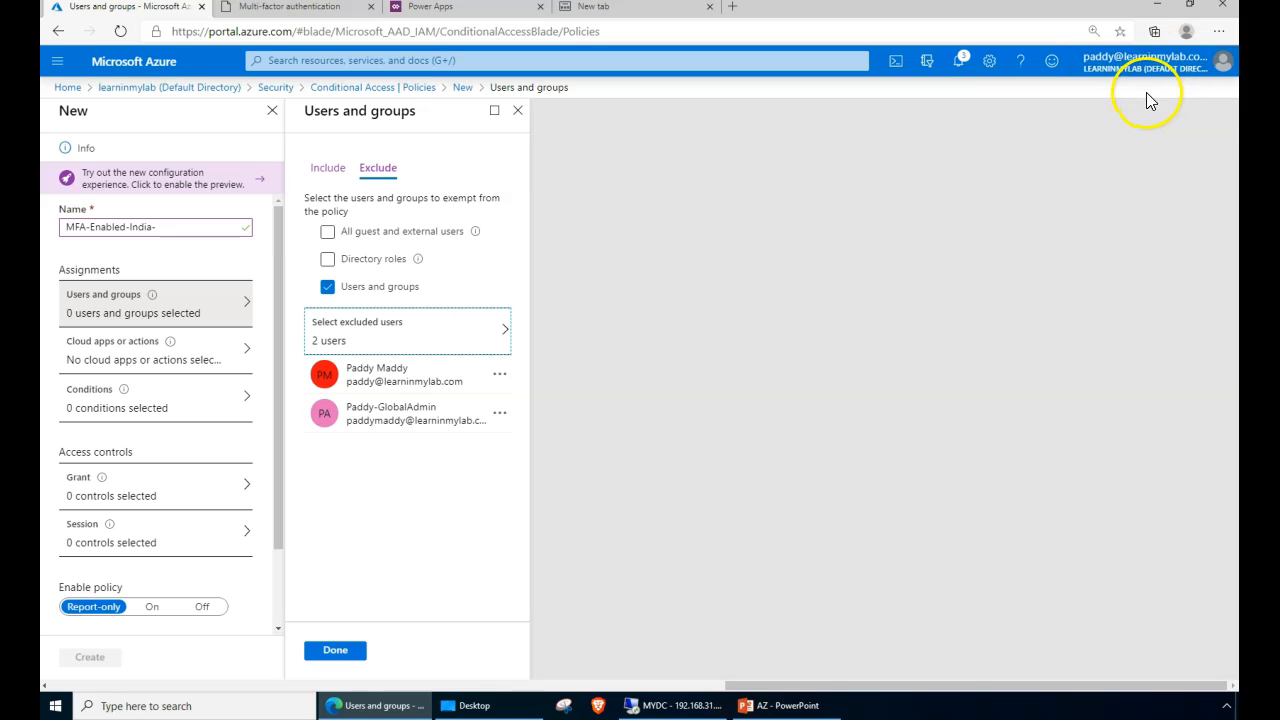
# - Review the included group and excluded users, then save the users and groups assignment
pyautogui.click(326, 168)
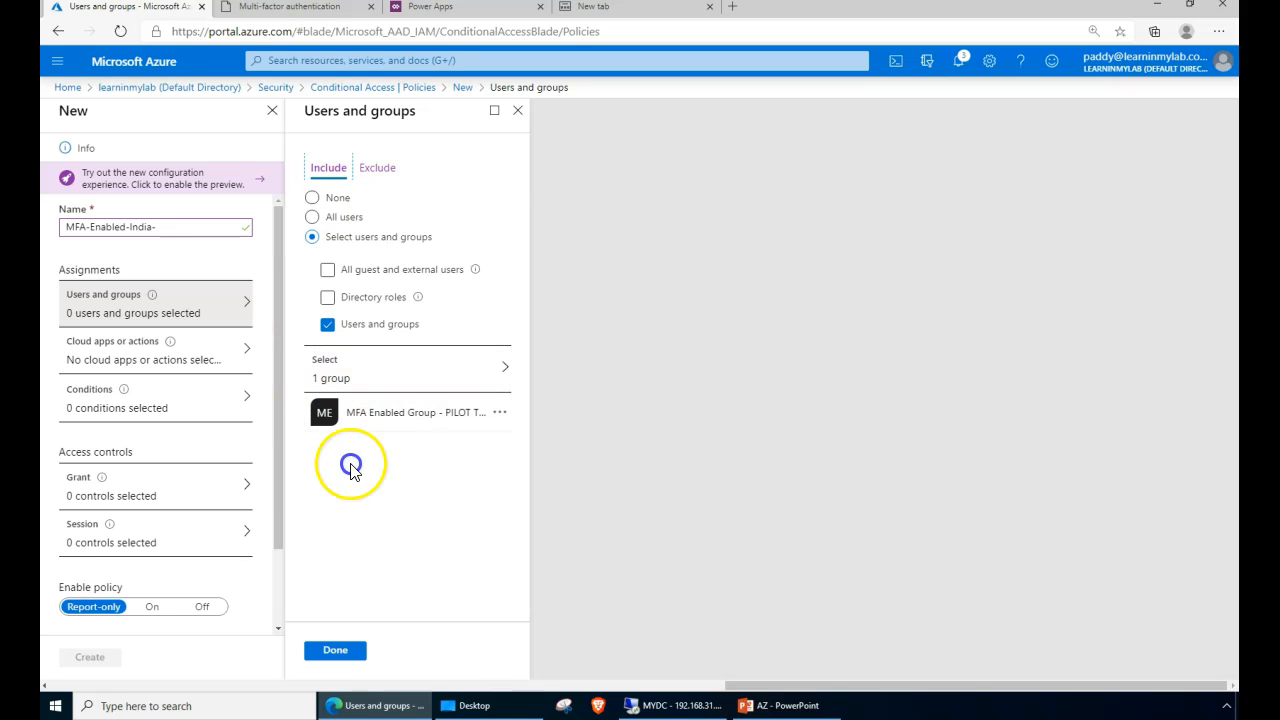
pyautogui.click(385, 167)
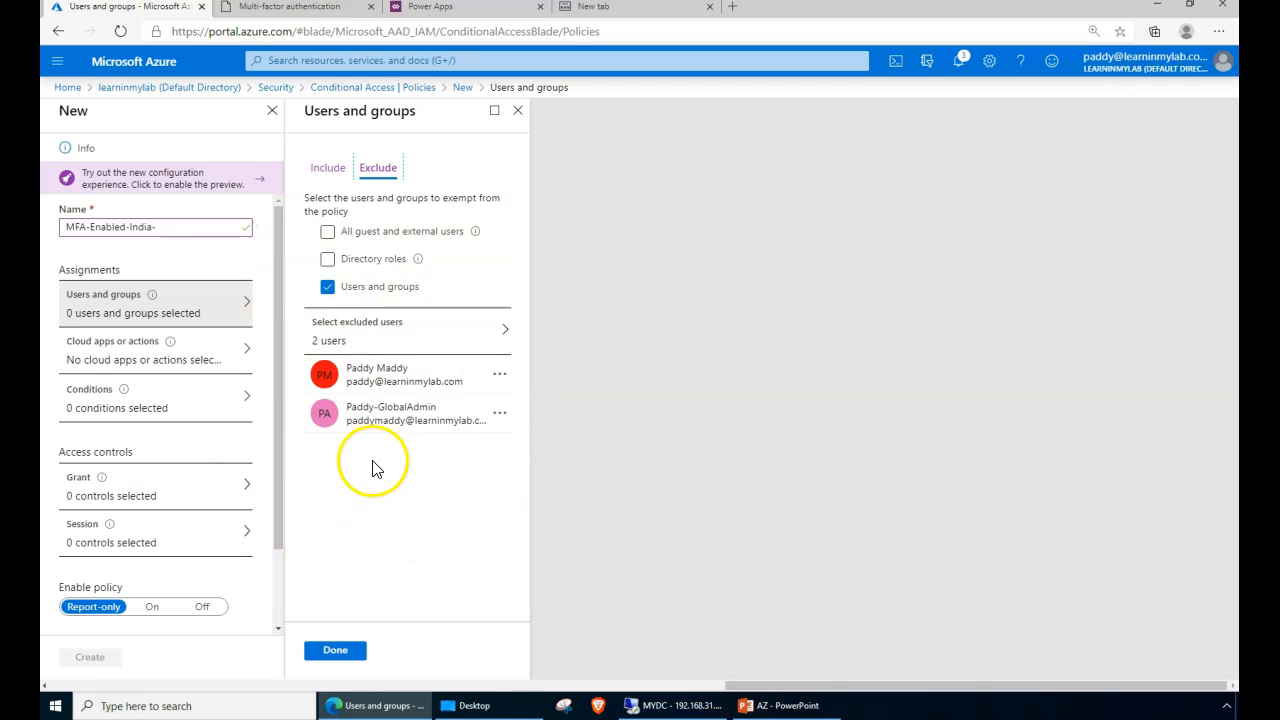
pyautogui.click(333, 167)
pyautogui.click(330, 658)
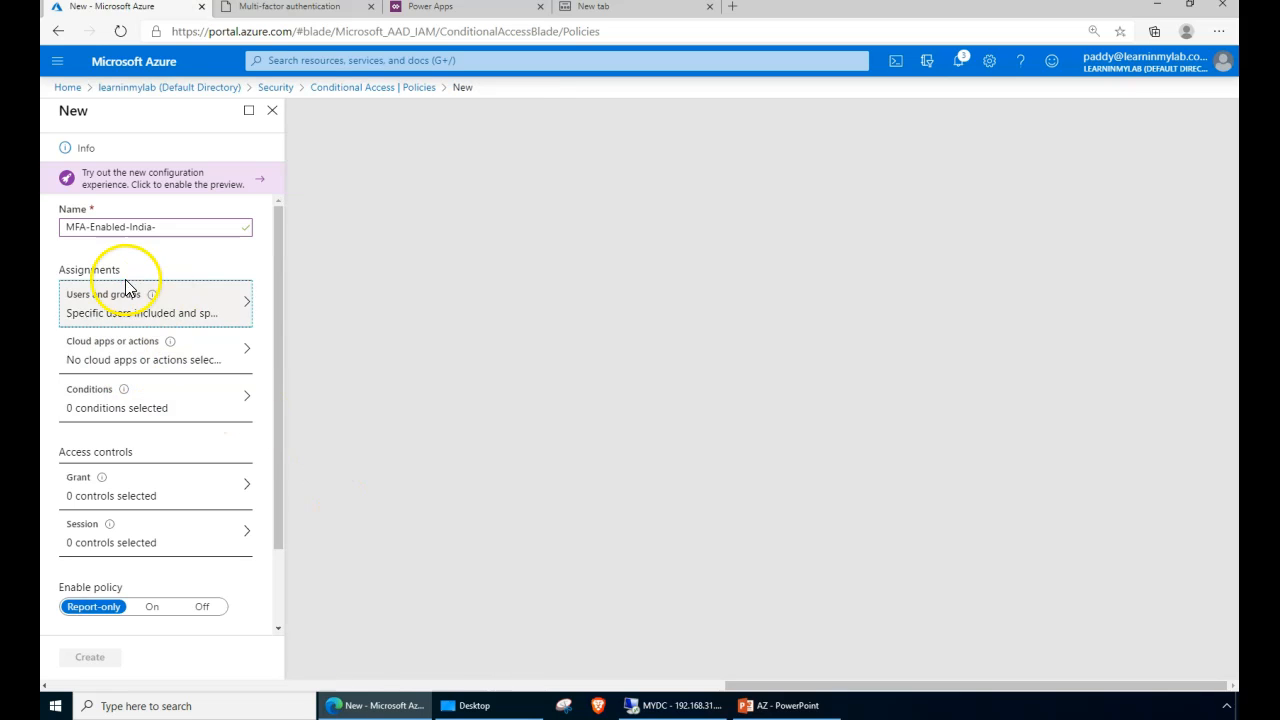
# - Target selected cloud apps and add Microsoft Azure Management to the policy
pyautogui.click(105, 350)
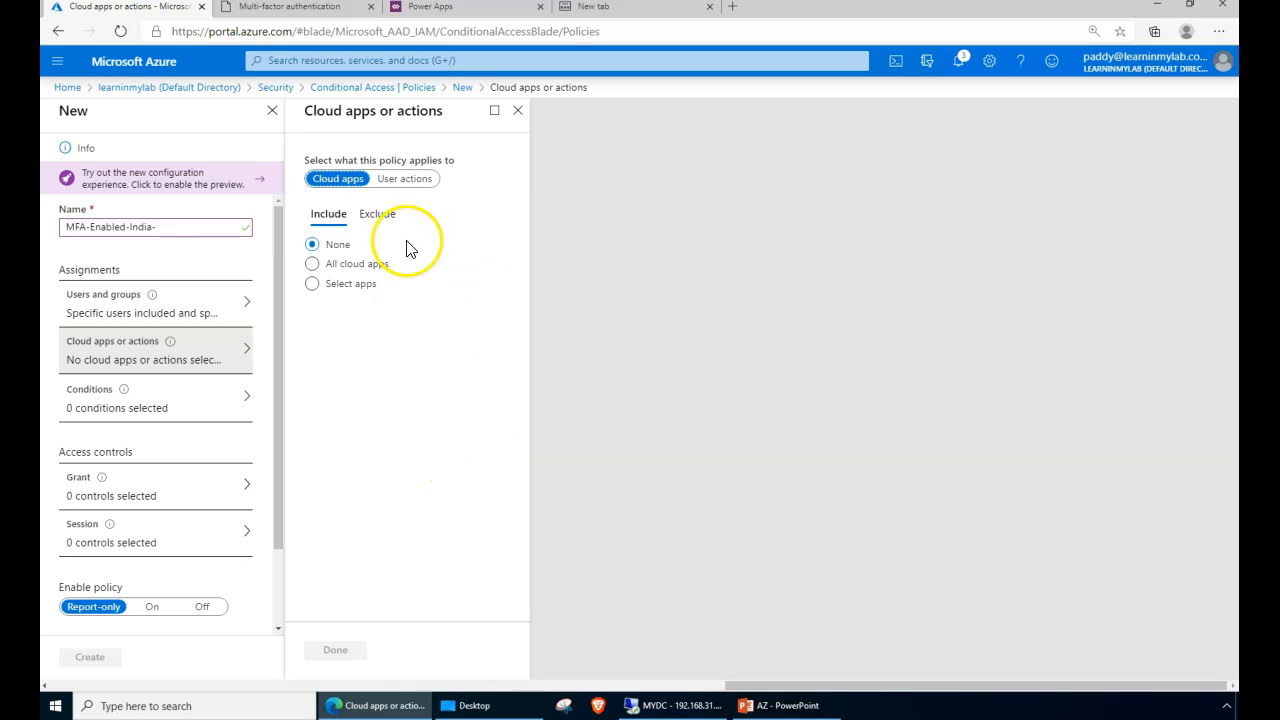
pyautogui.click(396, 182)
pyautogui.moveTo(396, 182); pyautogui.dragTo(326, 214)
pyautogui.click(407, 452)
pyautogui.click(313, 283)
pyautogui.click(366, 332)
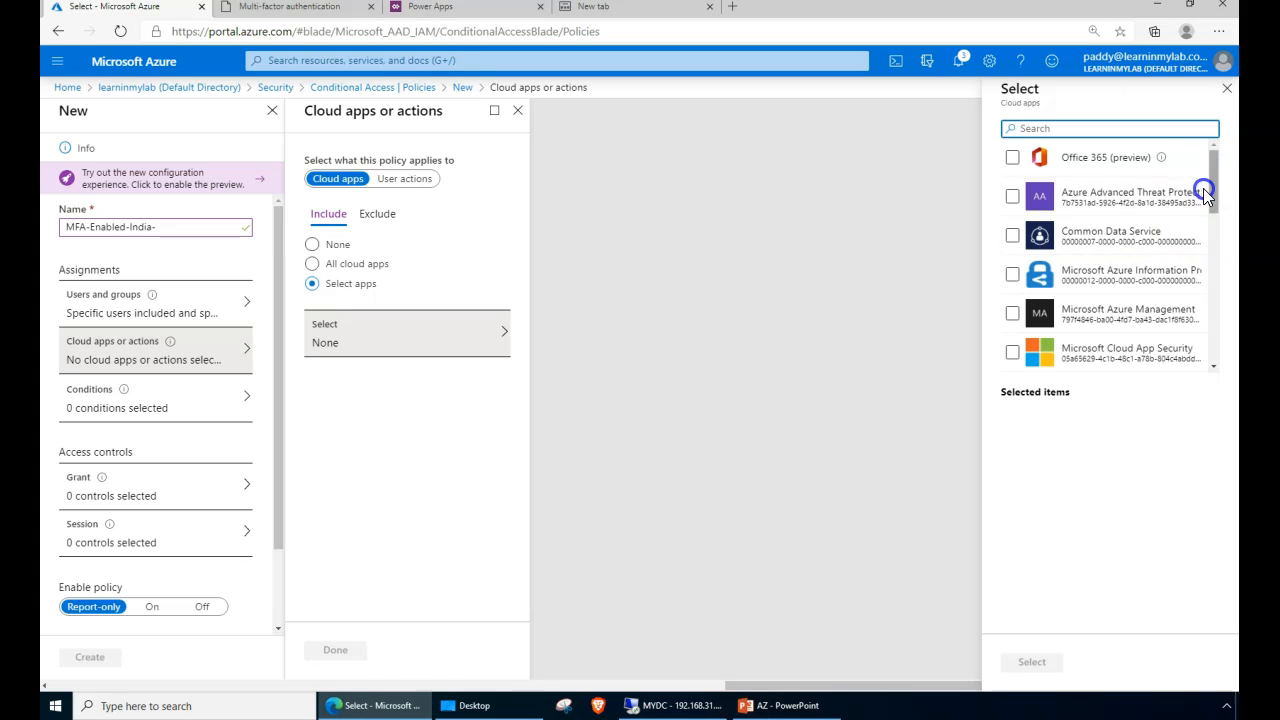
pyautogui.click(1118, 316)
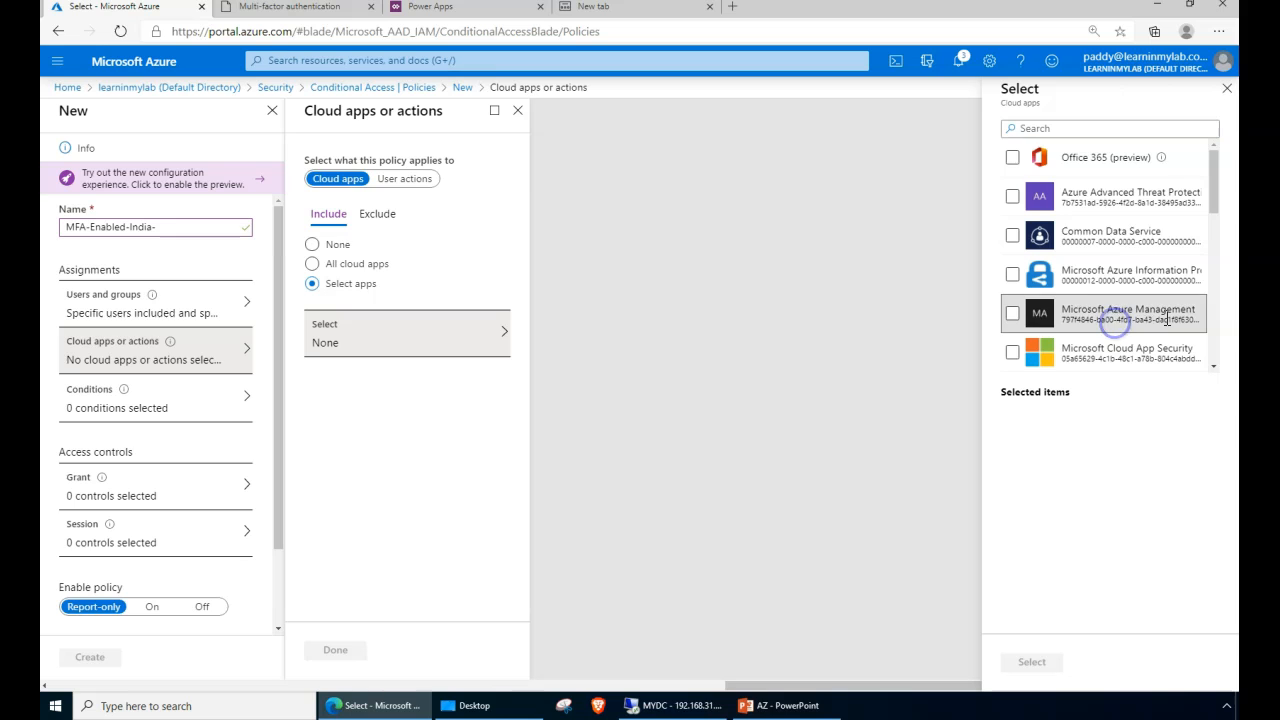
pyautogui.click(1012, 318)
# - Confirm Microsoft Azure Management as the policy's single included cloud app
pyautogui.moveTo(1048, 414); pyautogui.dragTo(1209, 192)
pyautogui.click(1094, 400)
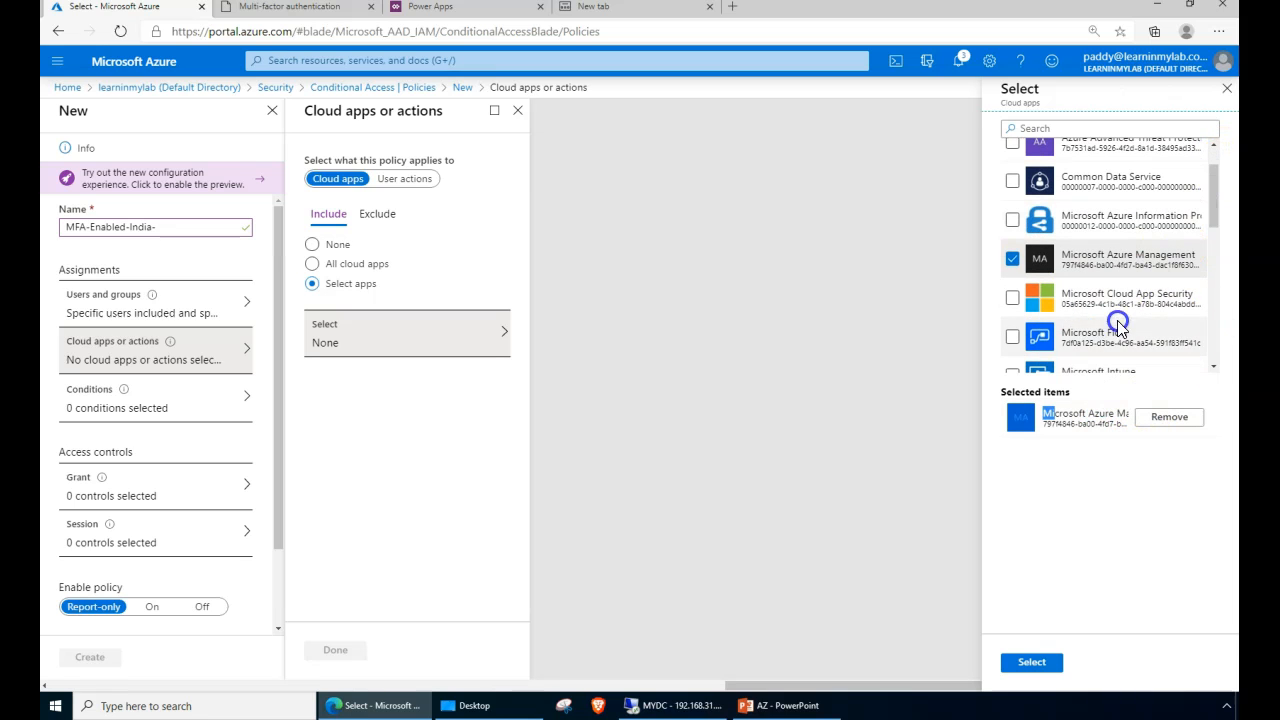
pyautogui.scroll(-1, 1102, 303)
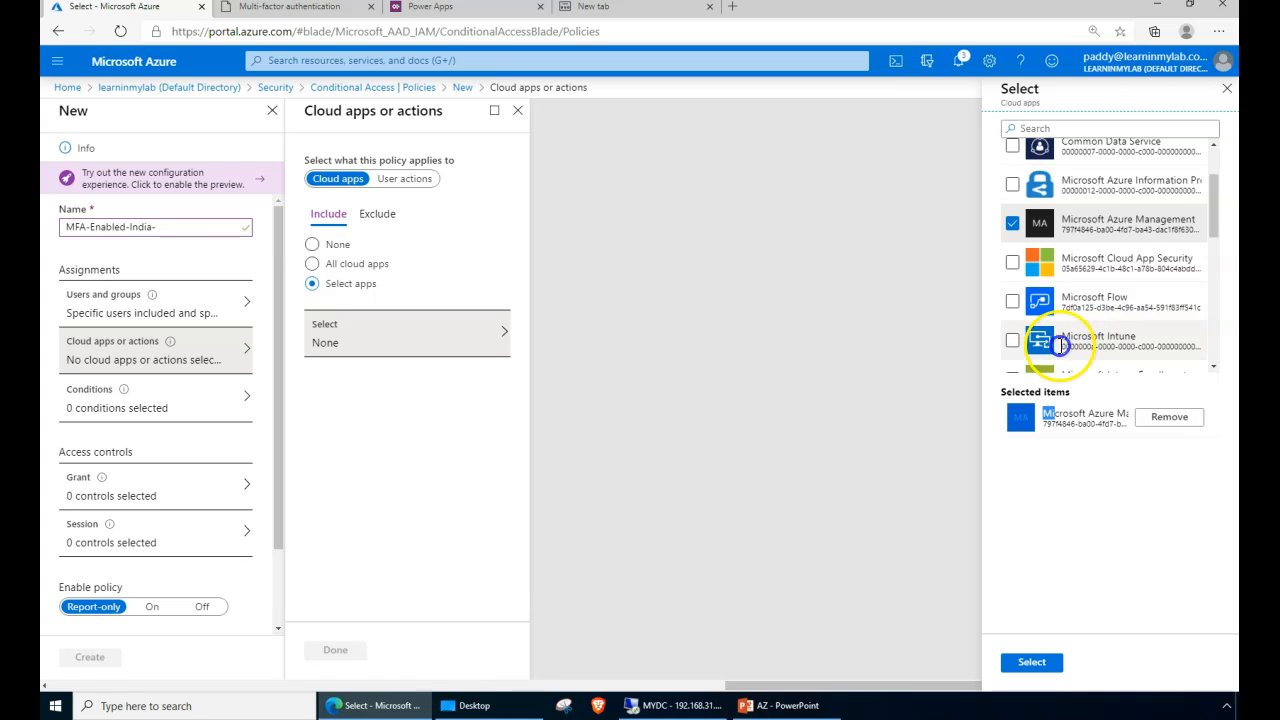
pyautogui.click(962, 152)
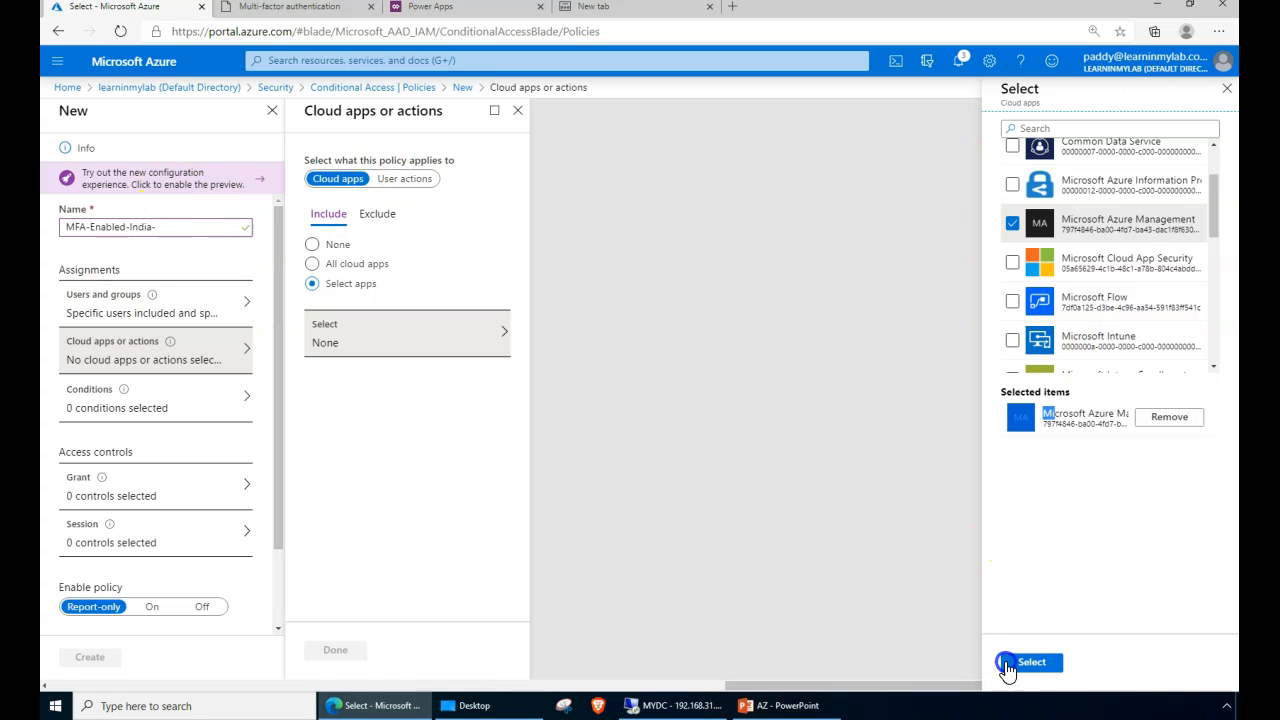
pyautogui.scroll(-10, 1114, 277)
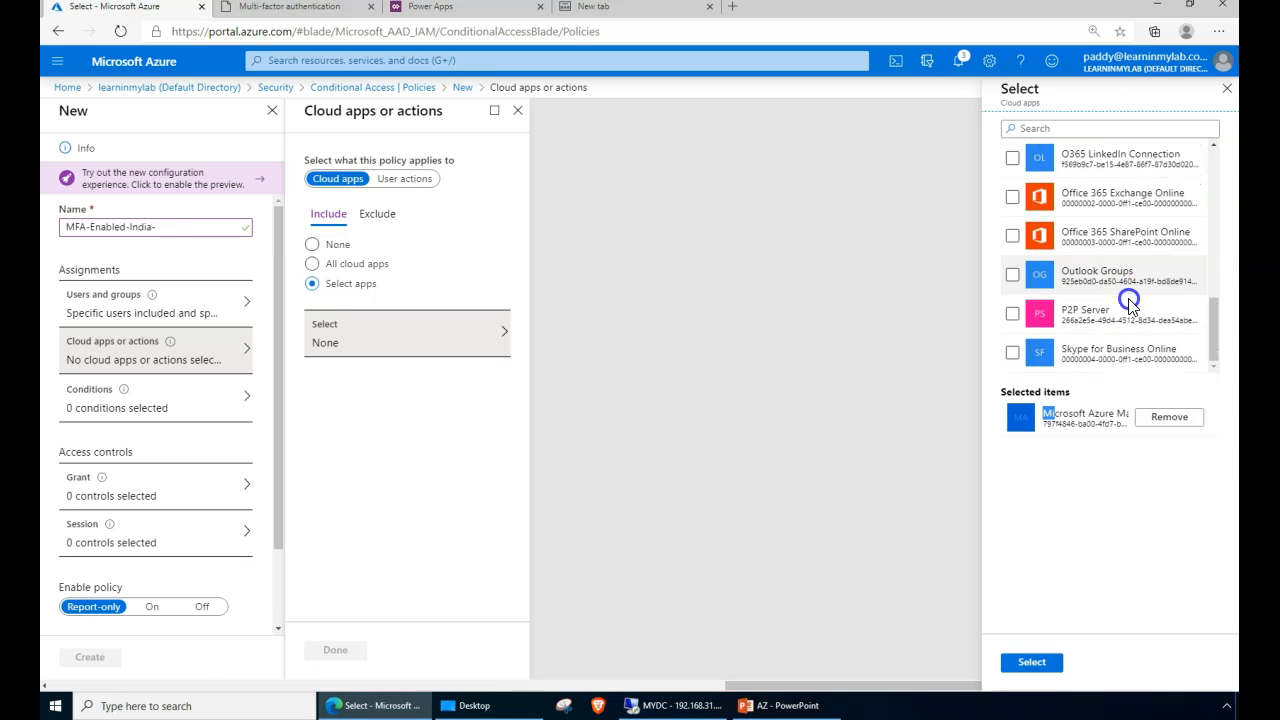
pyautogui.scroll(10, 1128, 302)
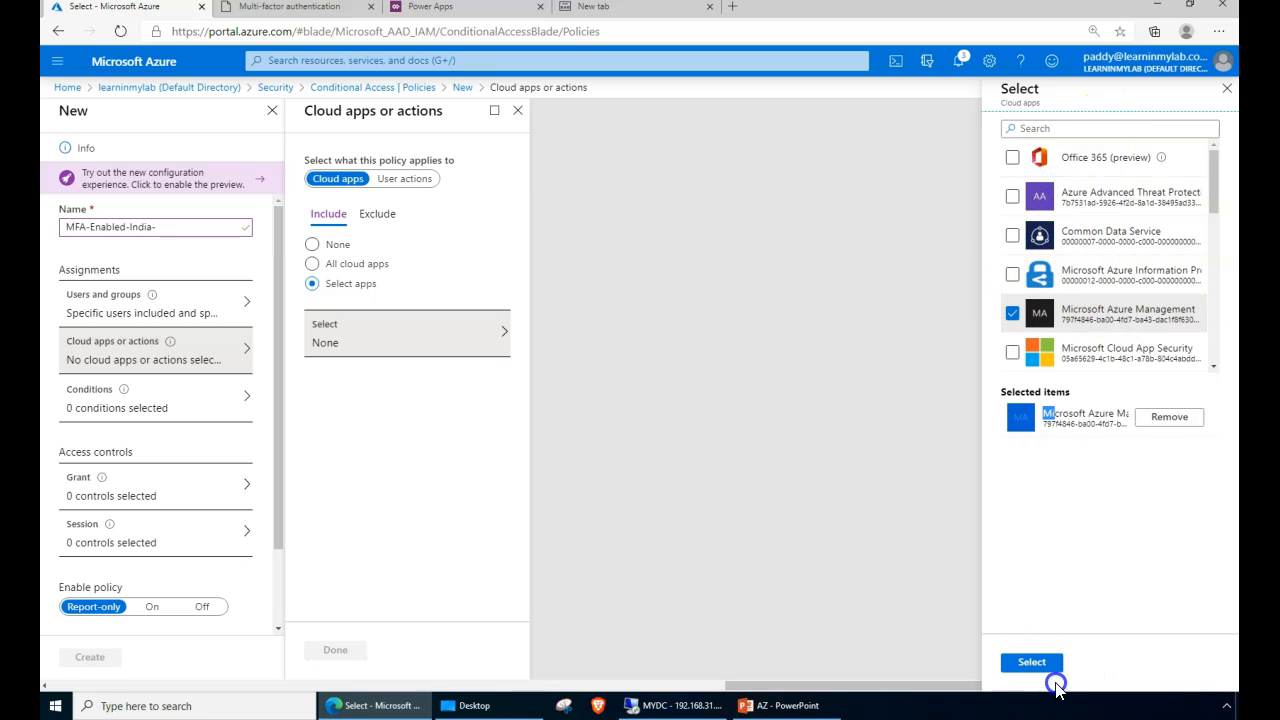
pyautogui.click(1045, 664)
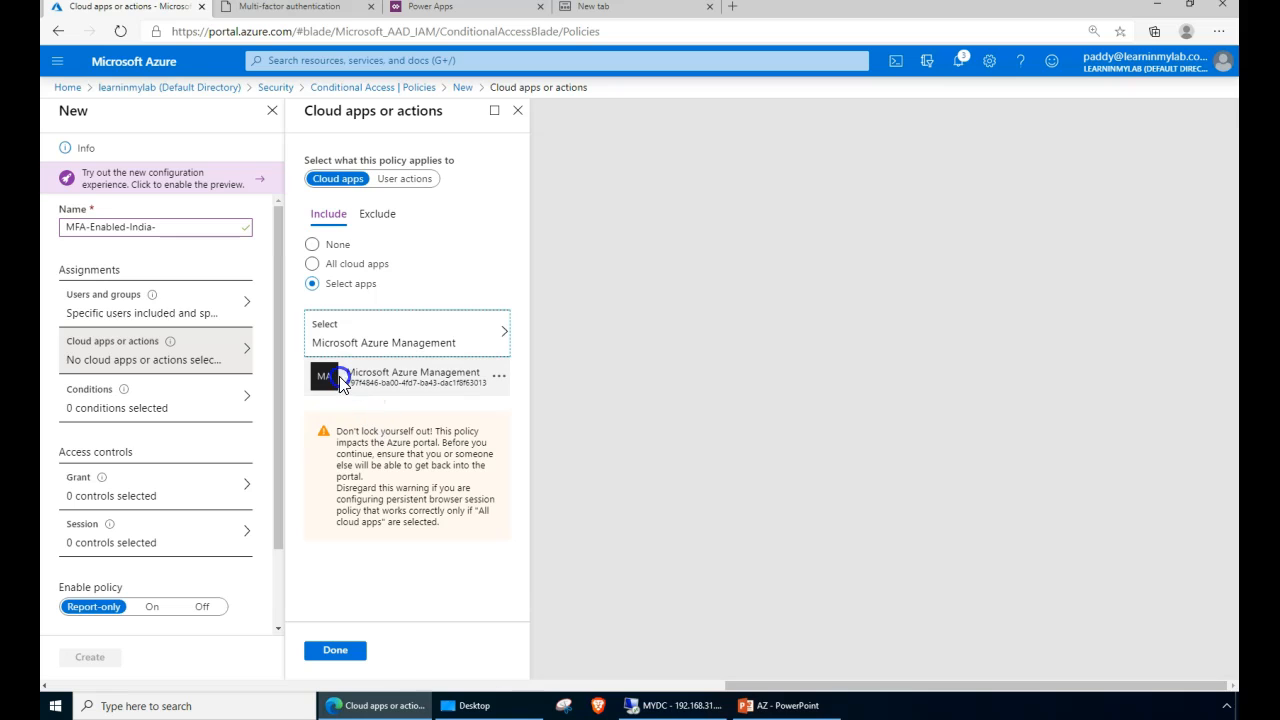
pyautogui.moveTo(381, 373); pyautogui.dragTo(413, 372)
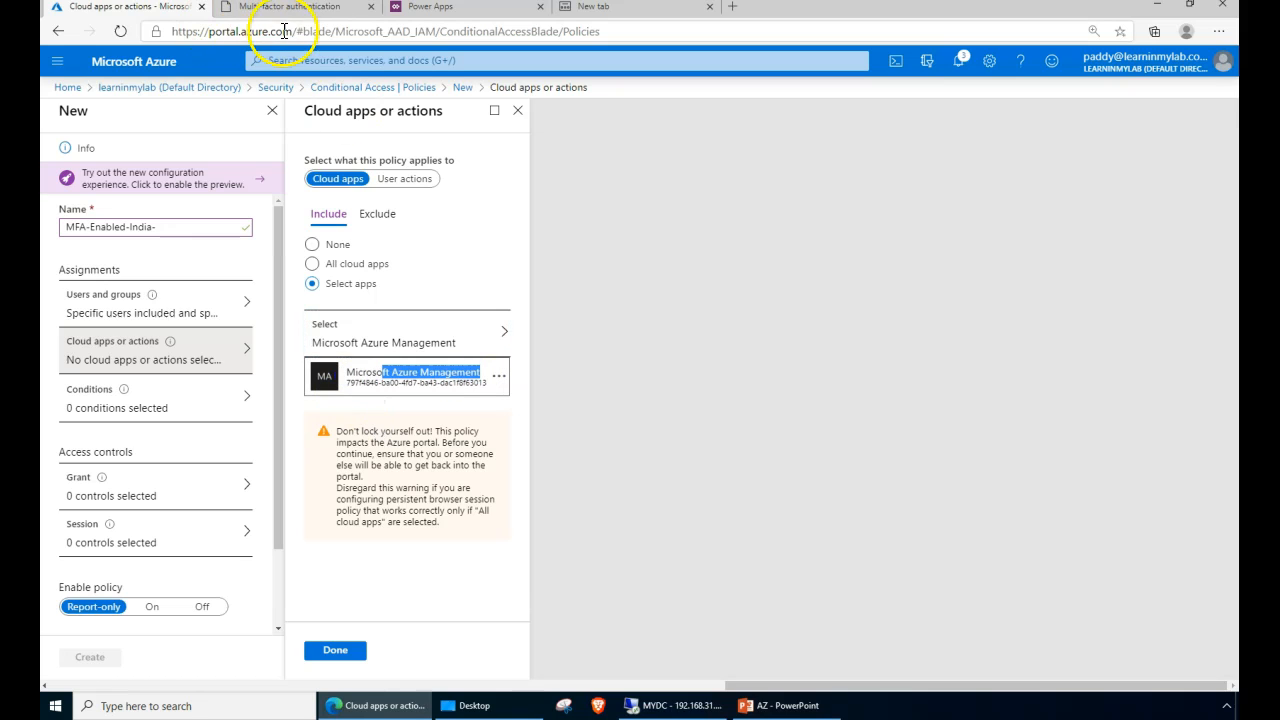
pyautogui.click(336, 651)
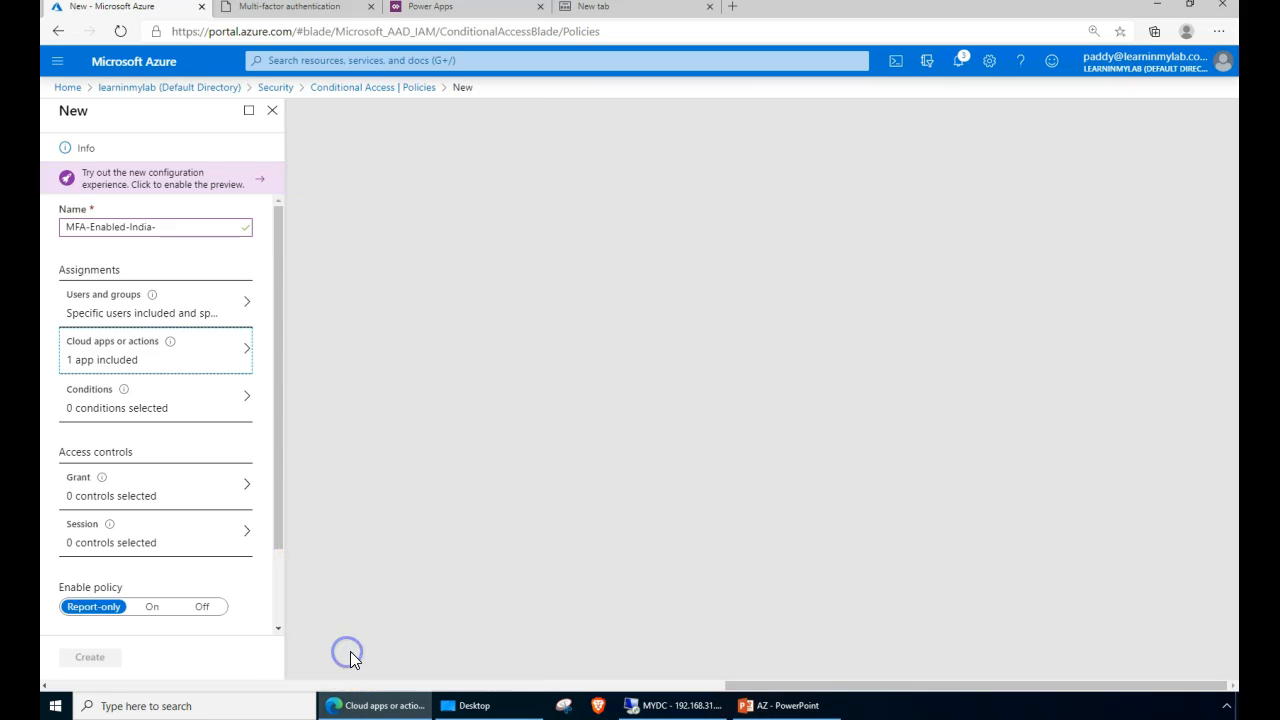
# - Open the policy's Sign-in risk condition and switch Configure to Yes, then back to No
pyautogui.click(175, 405)
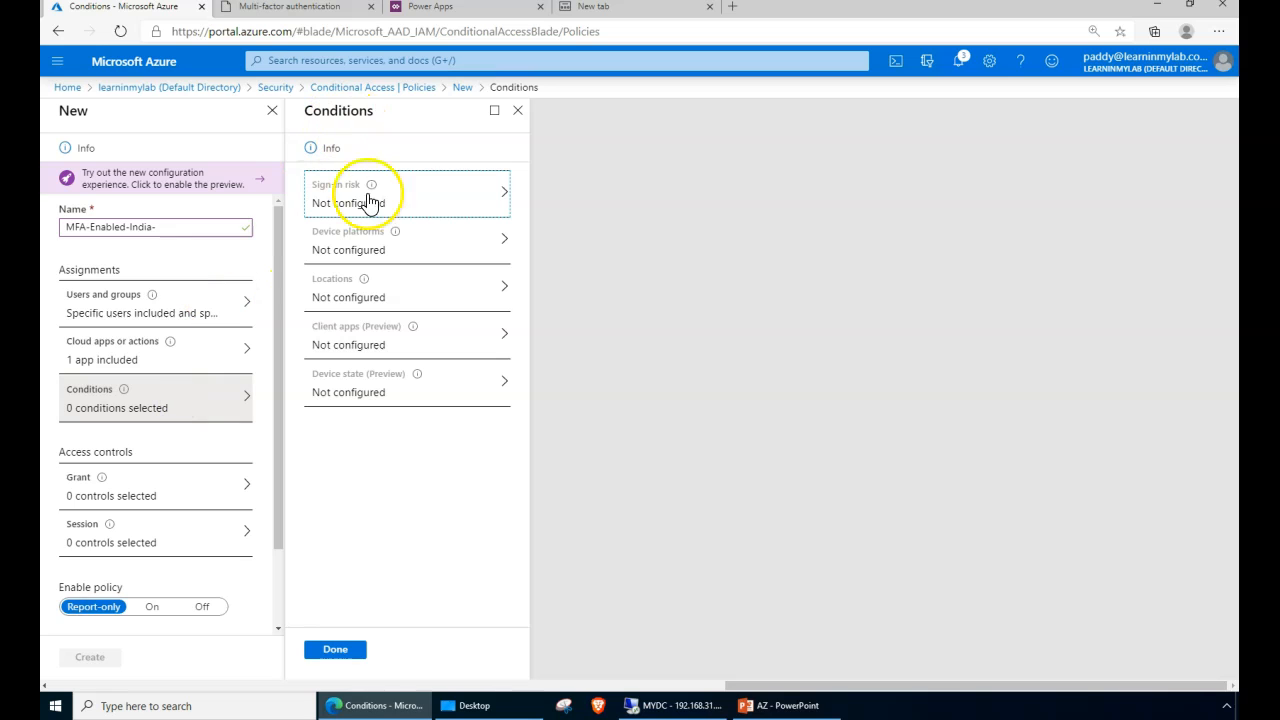
pyautogui.click(395, 204)
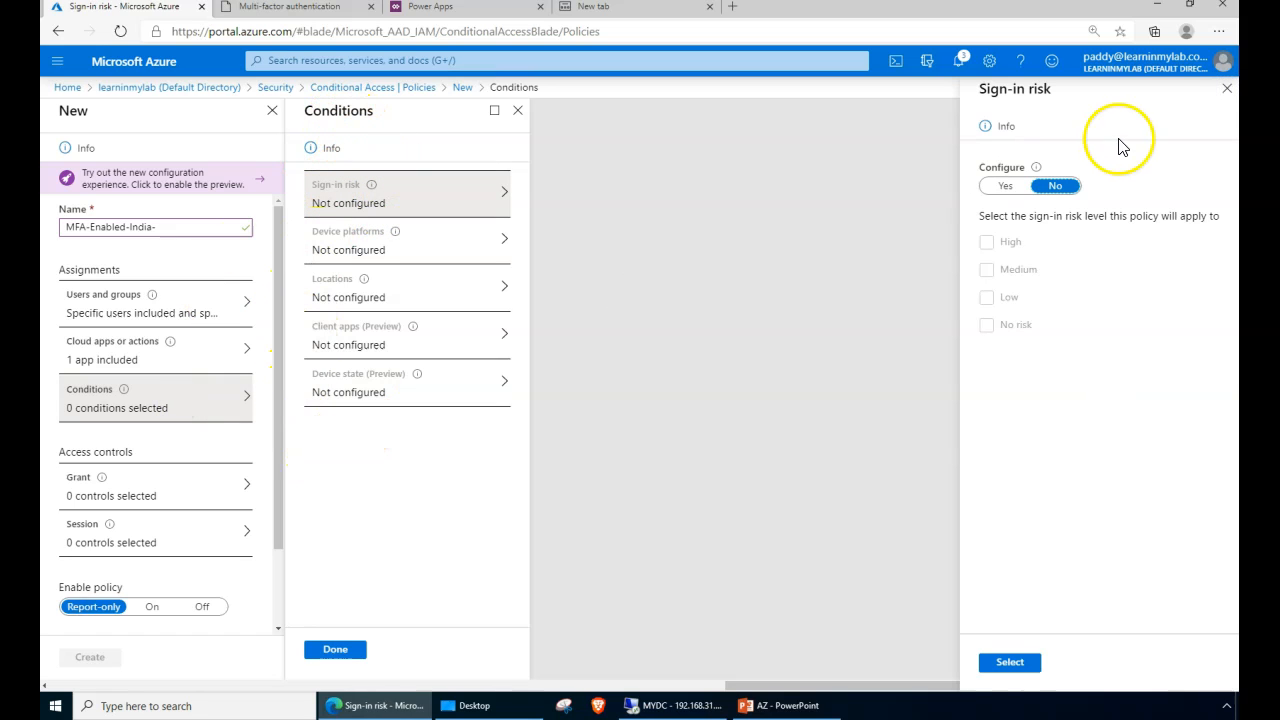
pyautogui.click(1008, 188)
pyautogui.click(1003, 246)
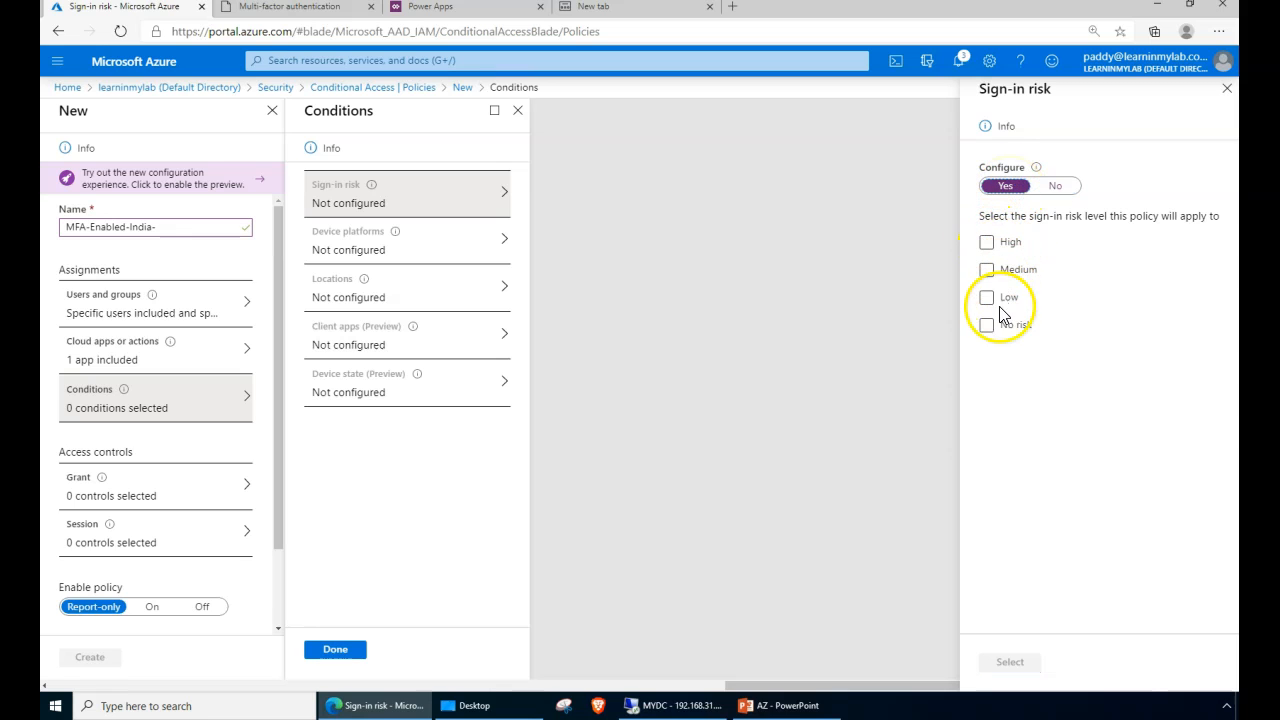
pyautogui.click(1056, 186)
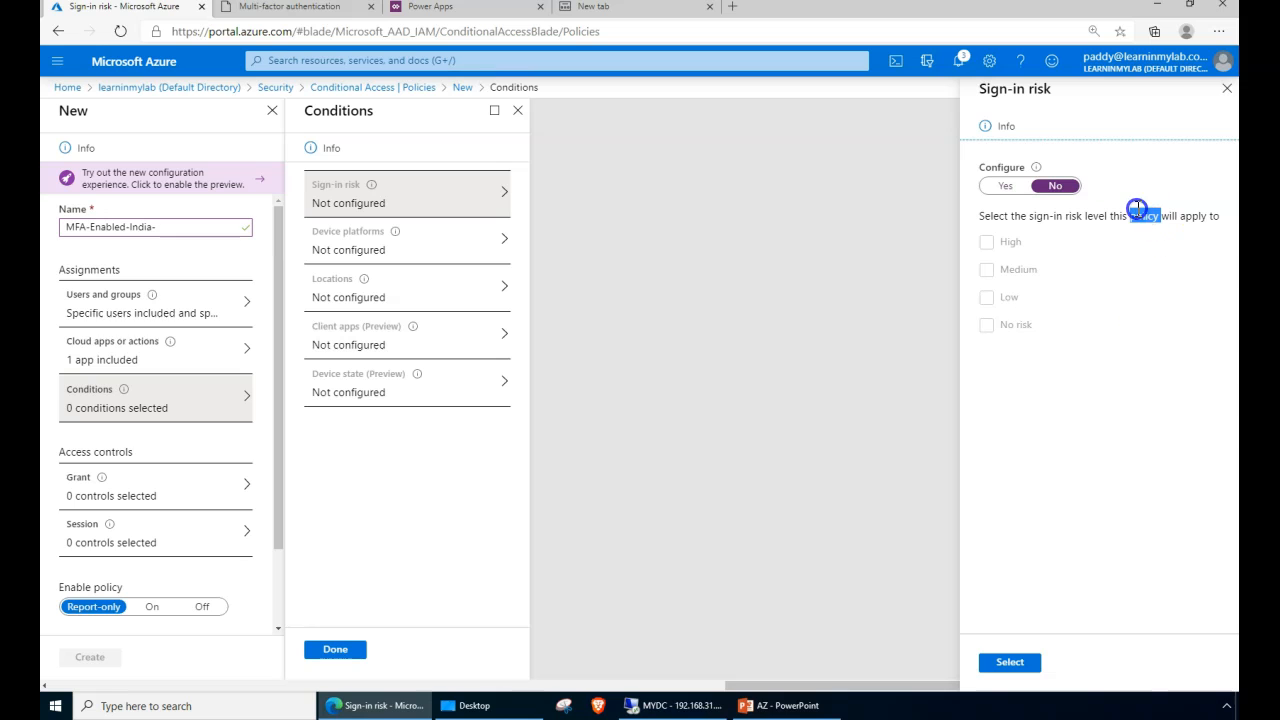
# - Close Sign-in risk discarding the edits, leaving it unconfigured, and open Device platforms settings
pyautogui.tripleClick(1146, 219)
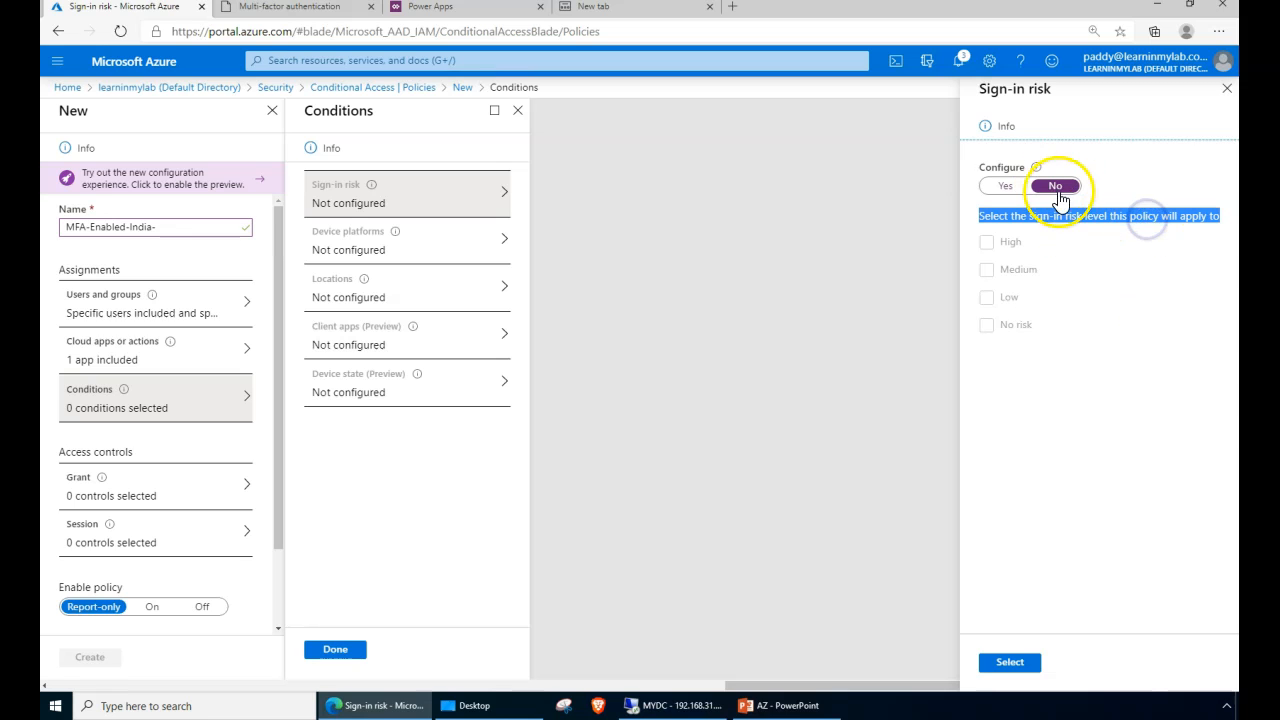
pyautogui.click(988, 88)
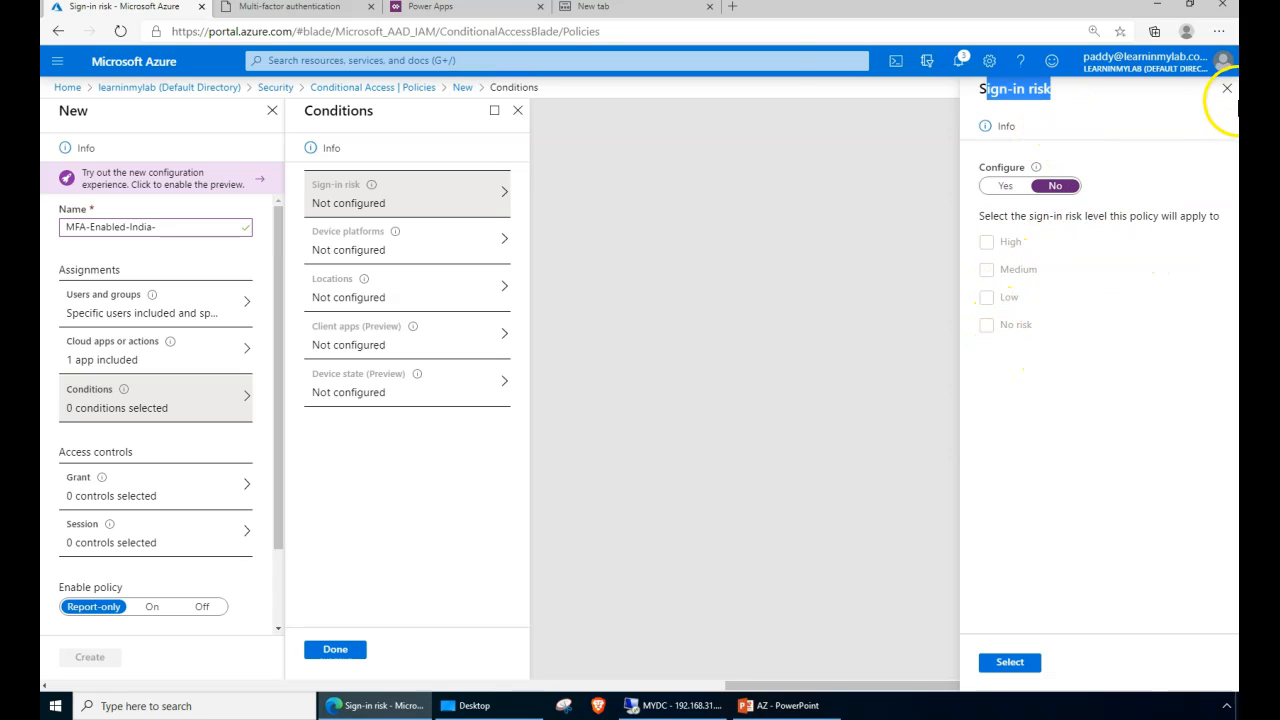
pyautogui.click(1228, 89)
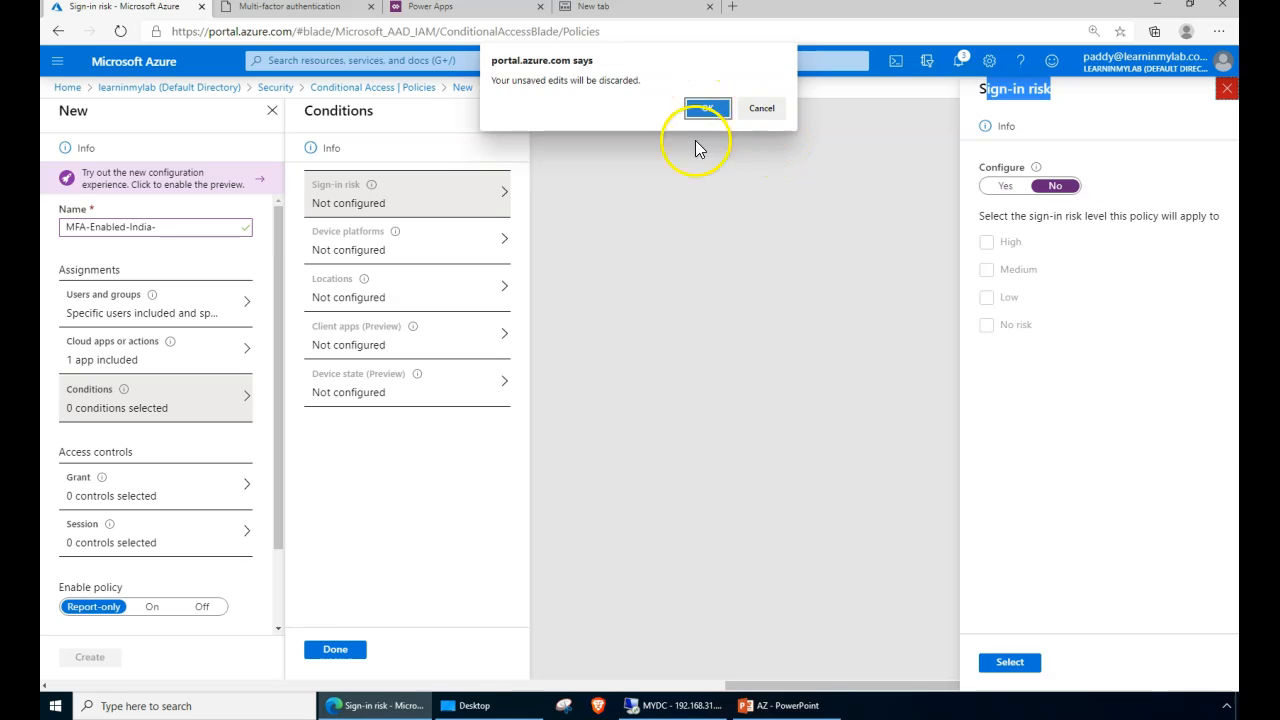
pyautogui.click(707, 108)
pyautogui.click(325, 256)
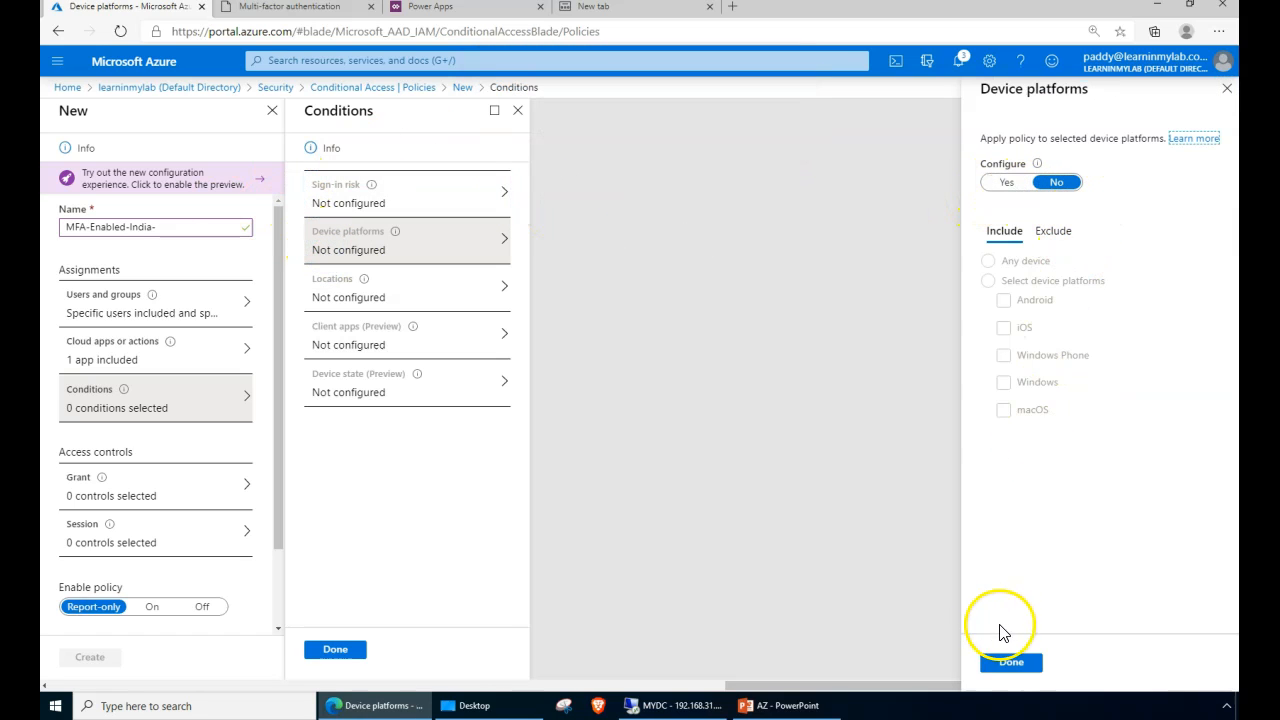
# - Limit the policy's device platform condition to Windows only, then bring up the Locations condition
pyautogui.click(1008, 183)
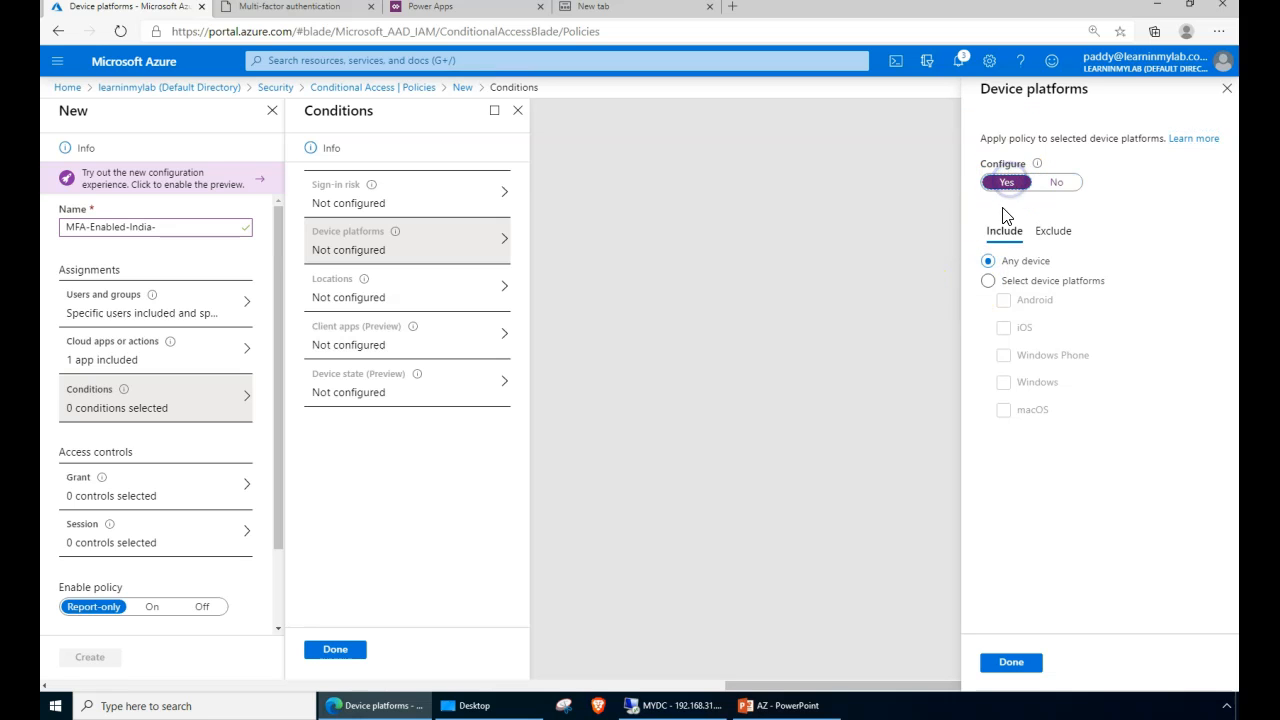
pyautogui.click(1005, 285)
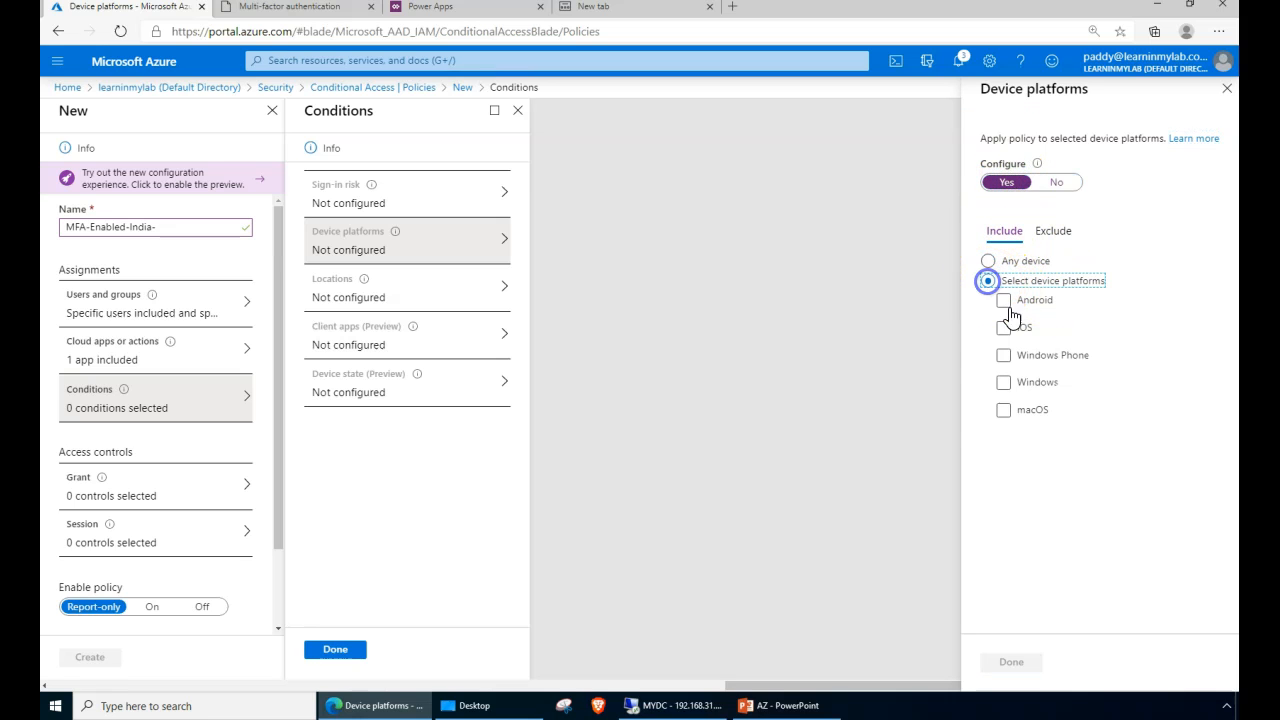
pyautogui.click(1003, 383)
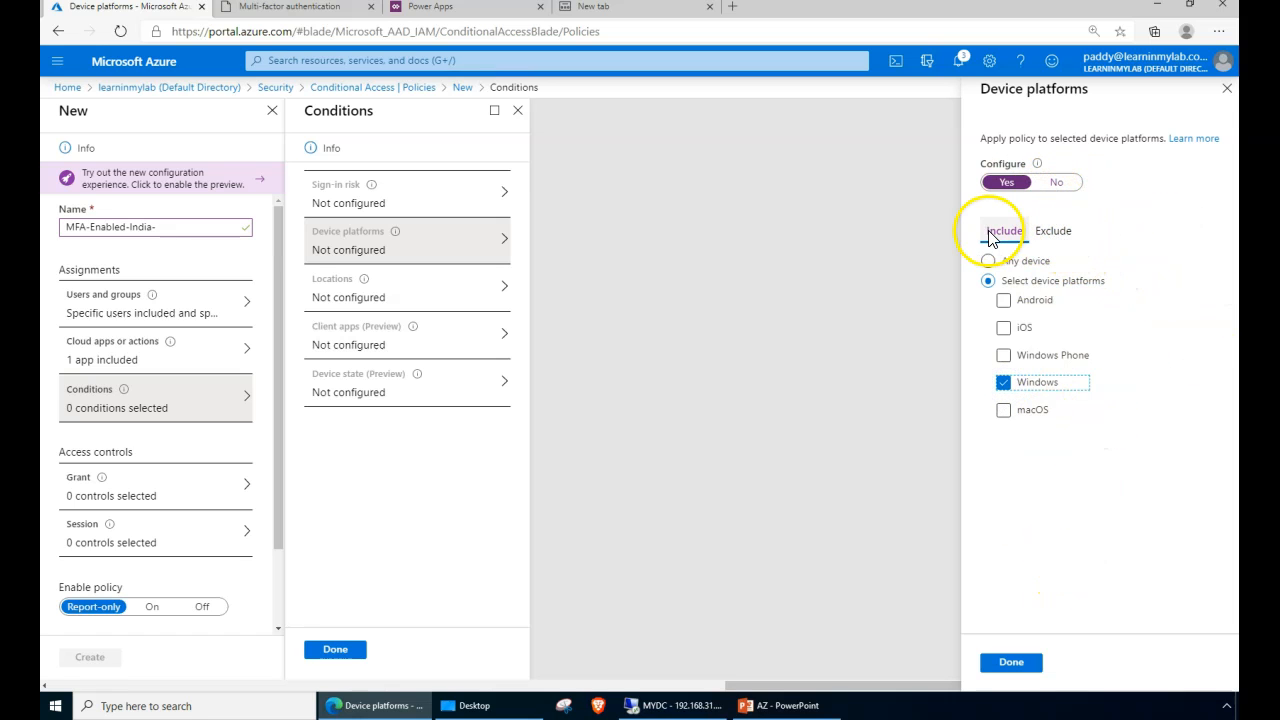
pyautogui.click(1013, 666)
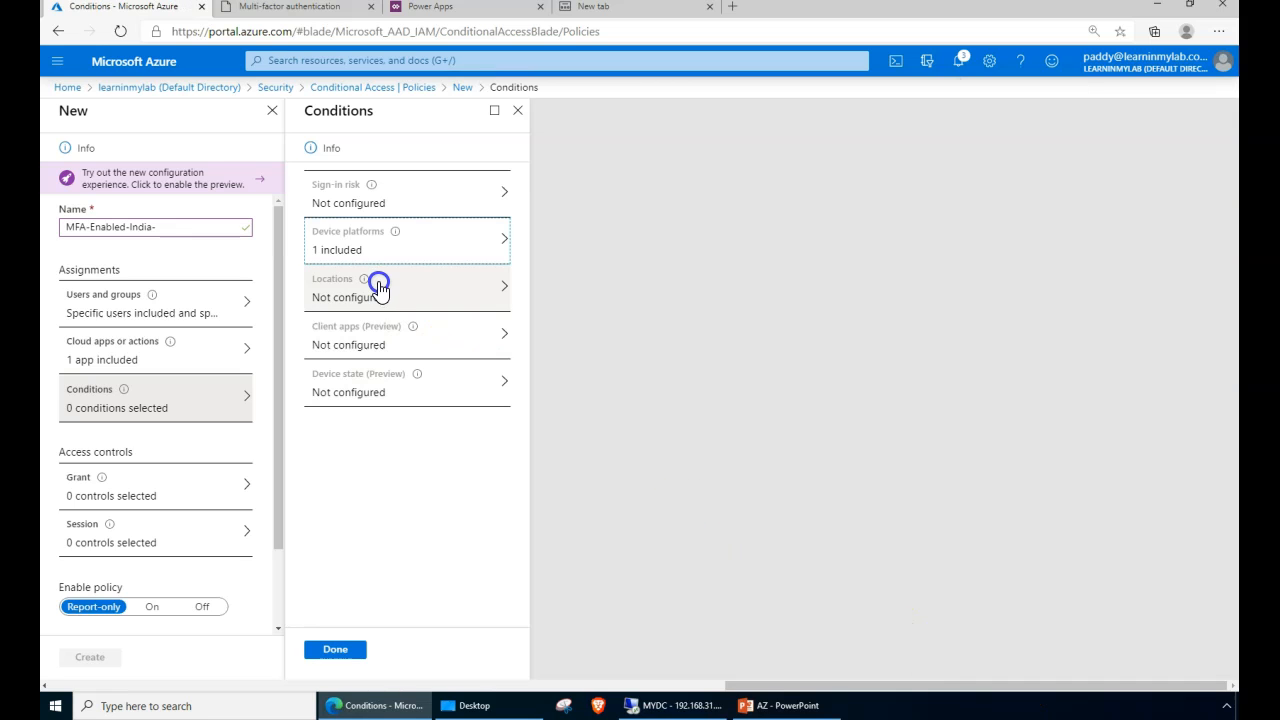
pyautogui.click(378, 287)
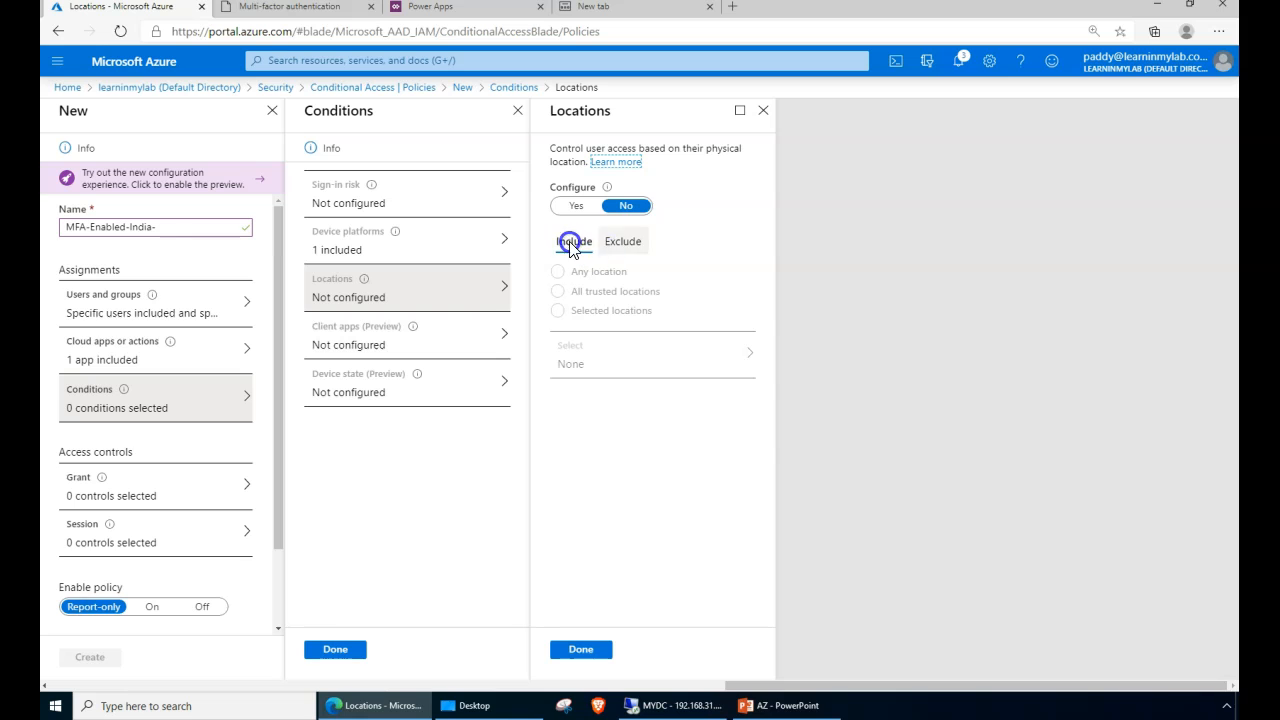
# - Set the Locations condition to apply only to selected locations
pyautogui.click(578, 208)
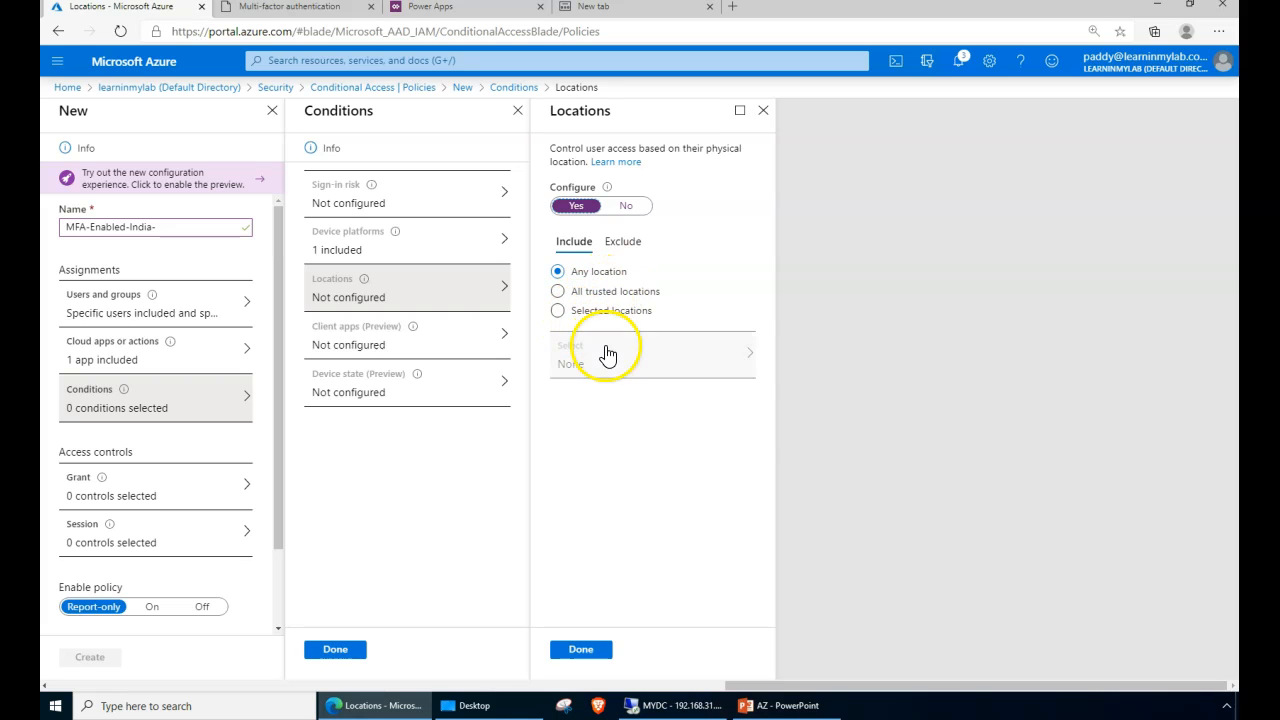
pyautogui.click(557, 310)
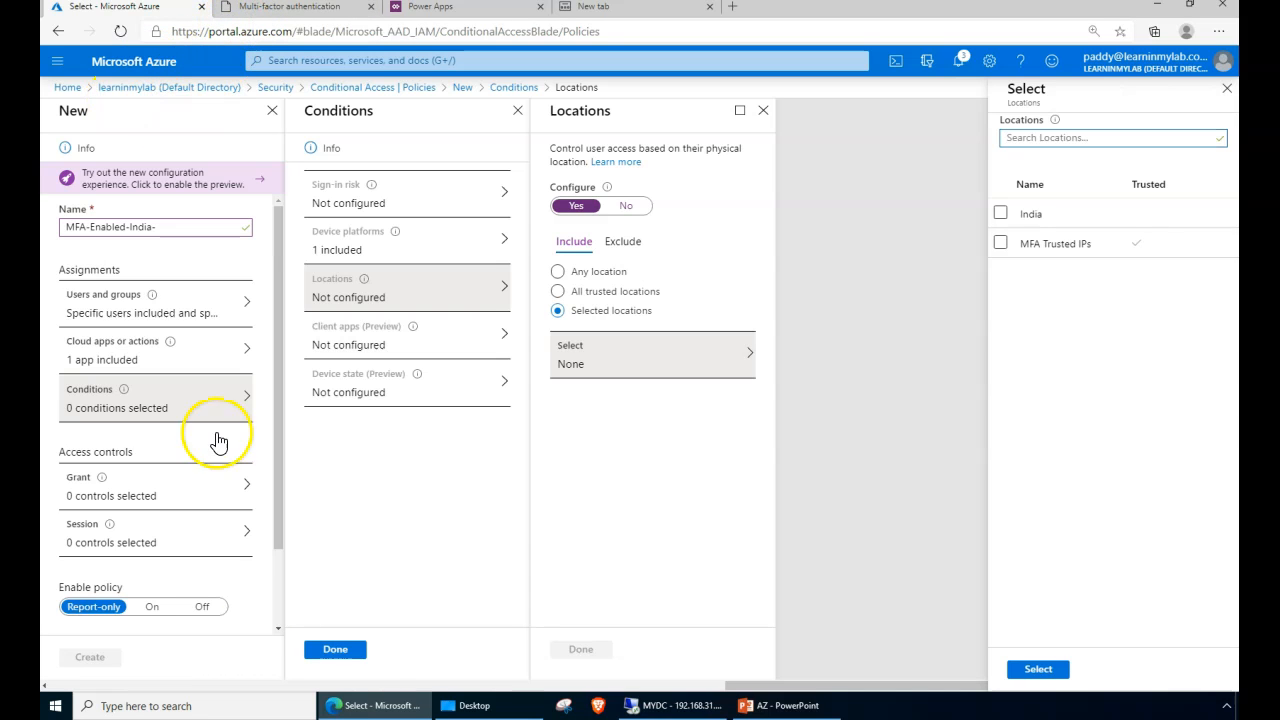
pyautogui.moveTo(784, 688); pyautogui.dragTo(213, 640)
# - Open Named locations in a new tab, signing in as global administrator, to view the India entry
pyautogui.rightClick(380, 247)
pyautogui.click(424, 256)
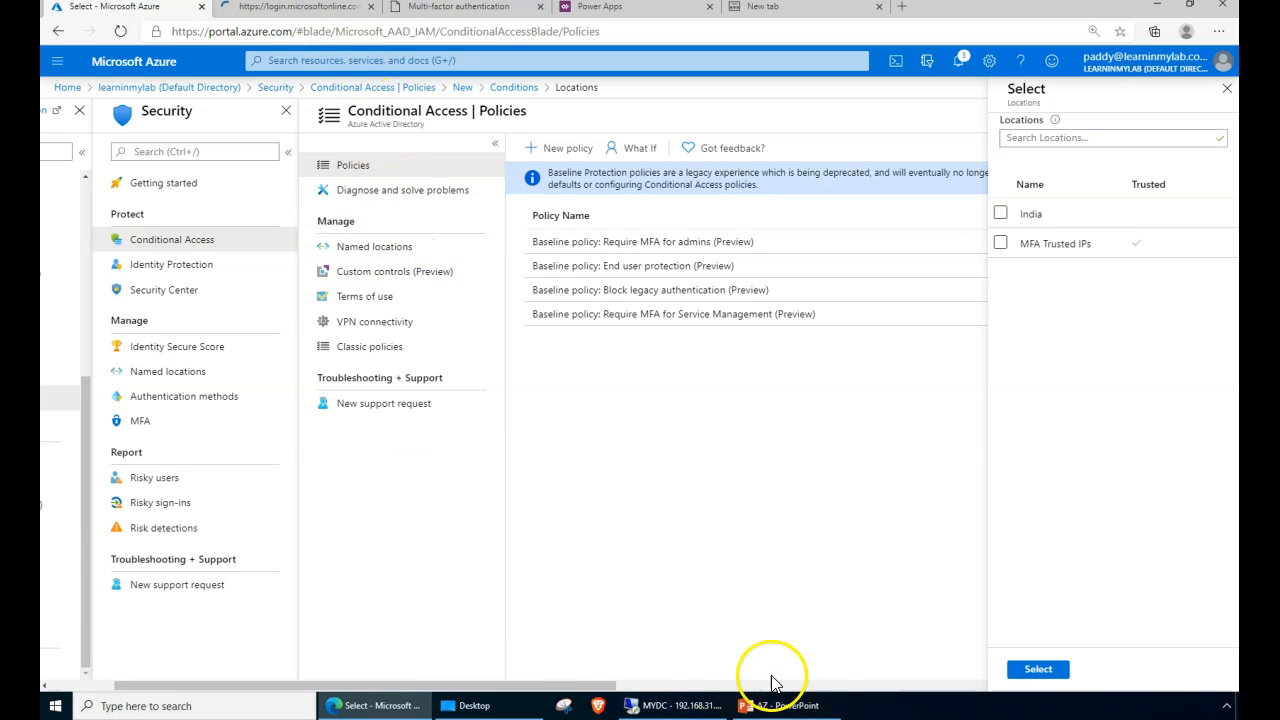
pyautogui.moveTo(560, 683); pyautogui.dragTo(654, 674)
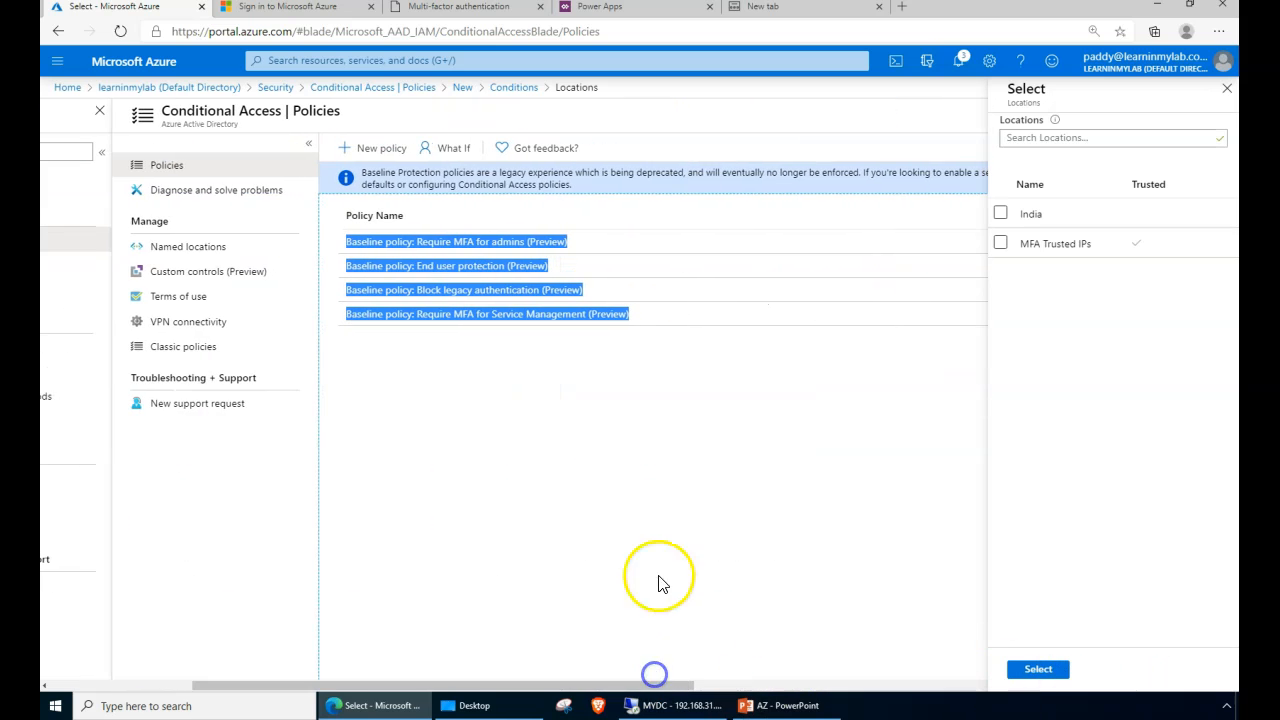
pyautogui.click(228, 570)
pyautogui.moveTo(680, 686); pyautogui.dragTo(1225, 688)
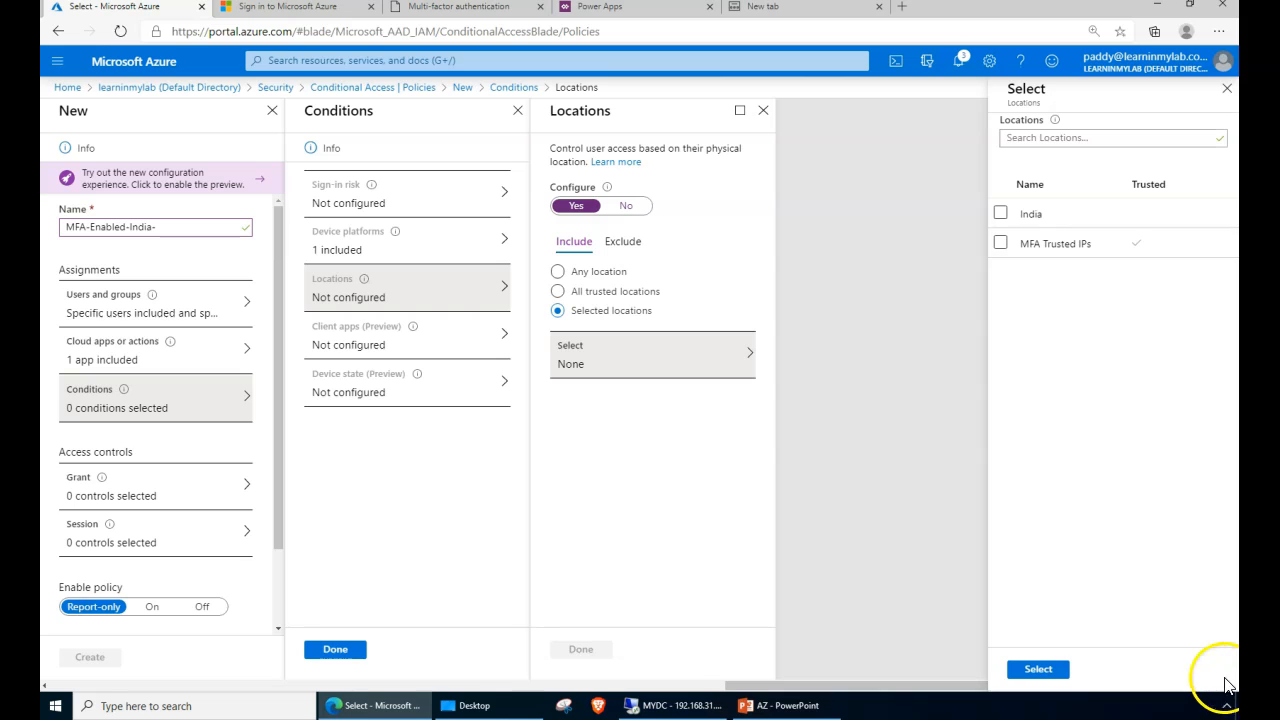
pyautogui.click(300, 10)
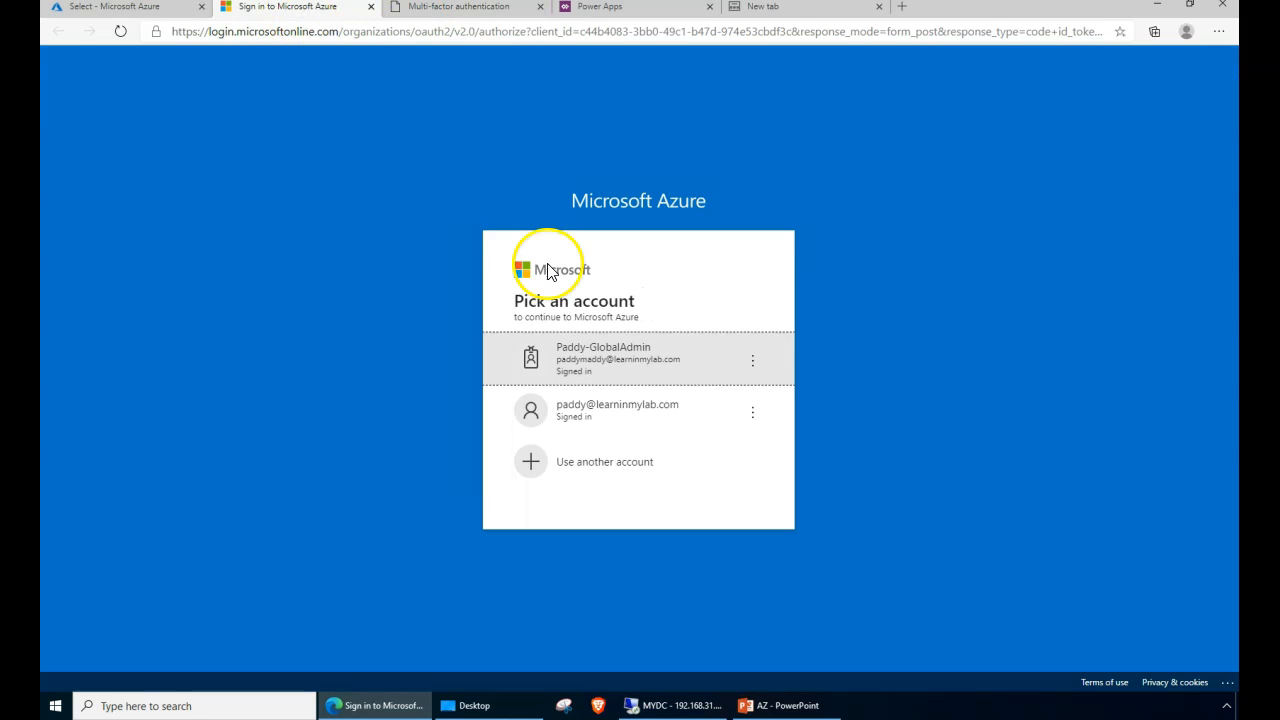
pyautogui.click(648, 374)
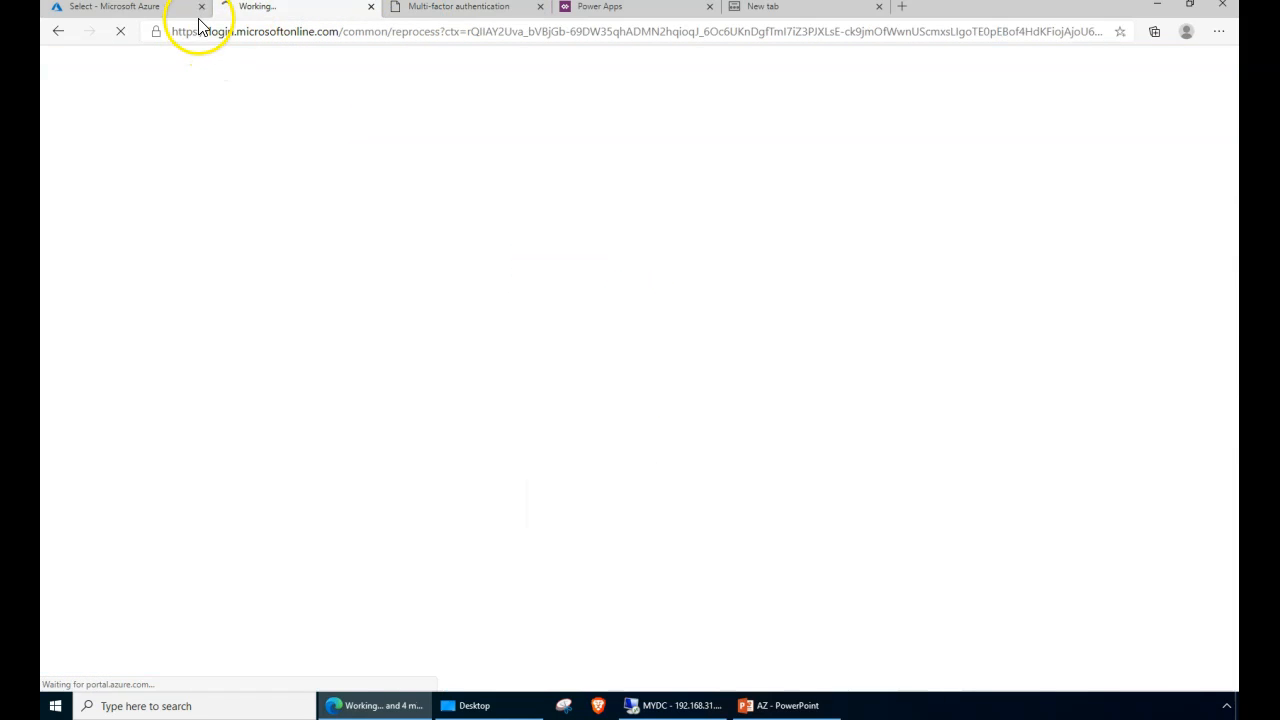
pyautogui.click(196, 10)
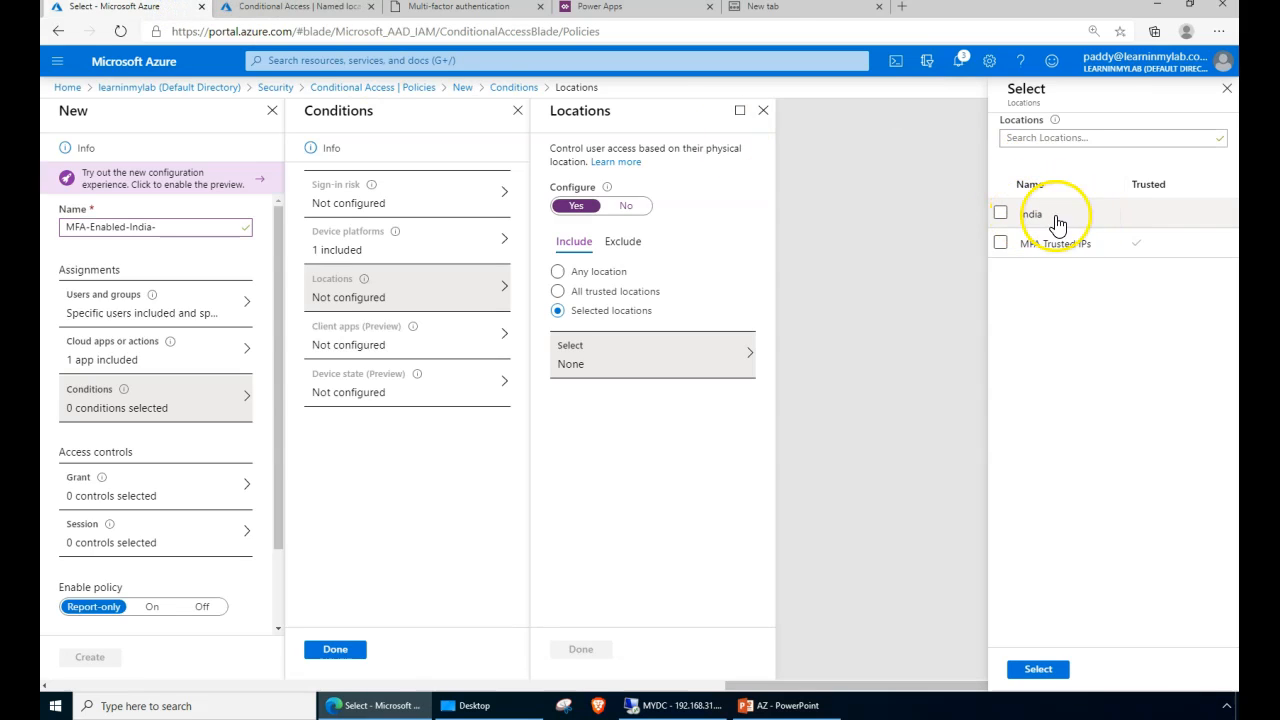
pyautogui.click(300, 8)
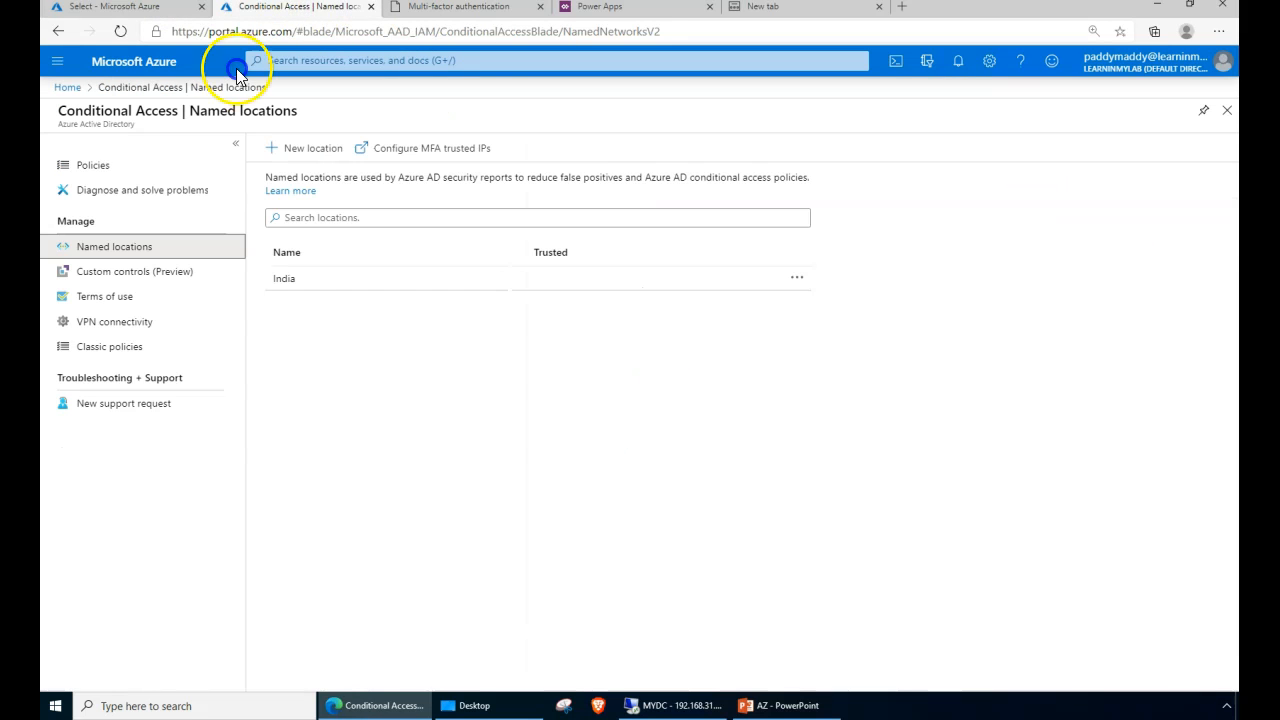
# - Review the named locations and MFA trusted IPs, including subnet 183.83.217.225/30
pyautogui.click(140, 10)
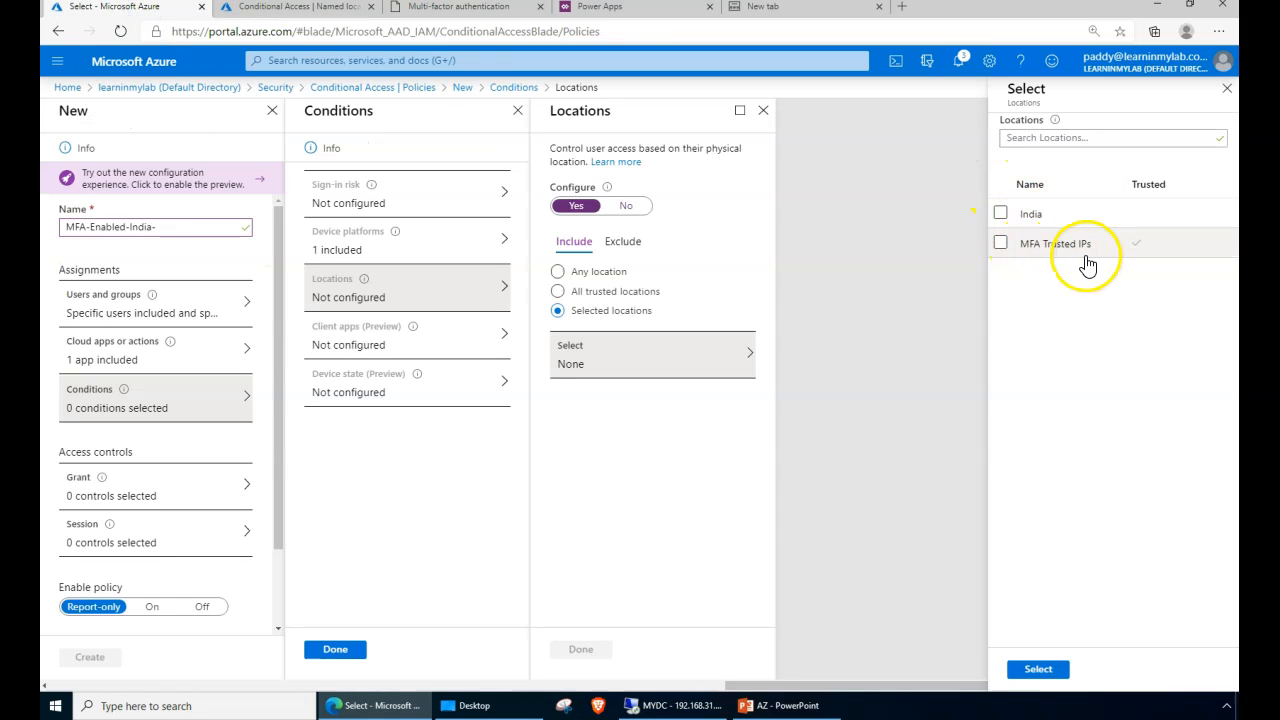
pyautogui.click(355, 9)
pyautogui.click(457, 8)
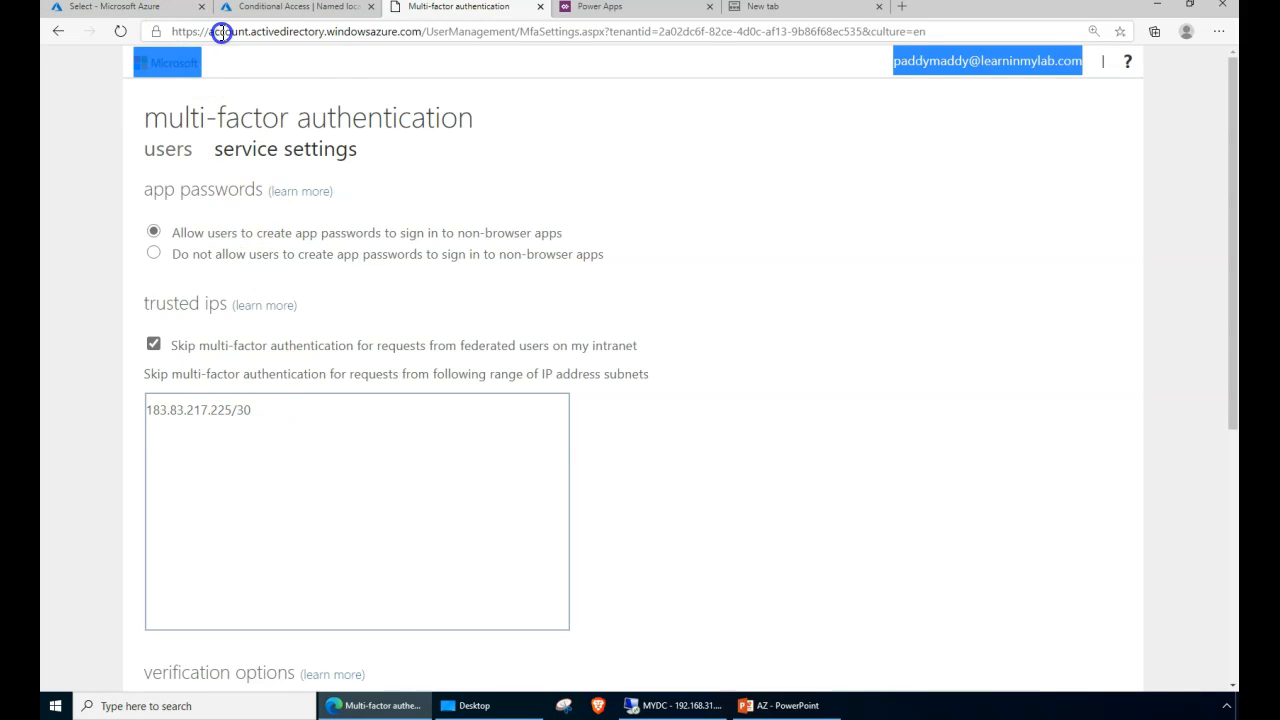
pyautogui.click(245, 415)
pyautogui.moveTo(245, 415); pyautogui.dragTo(127, 410)
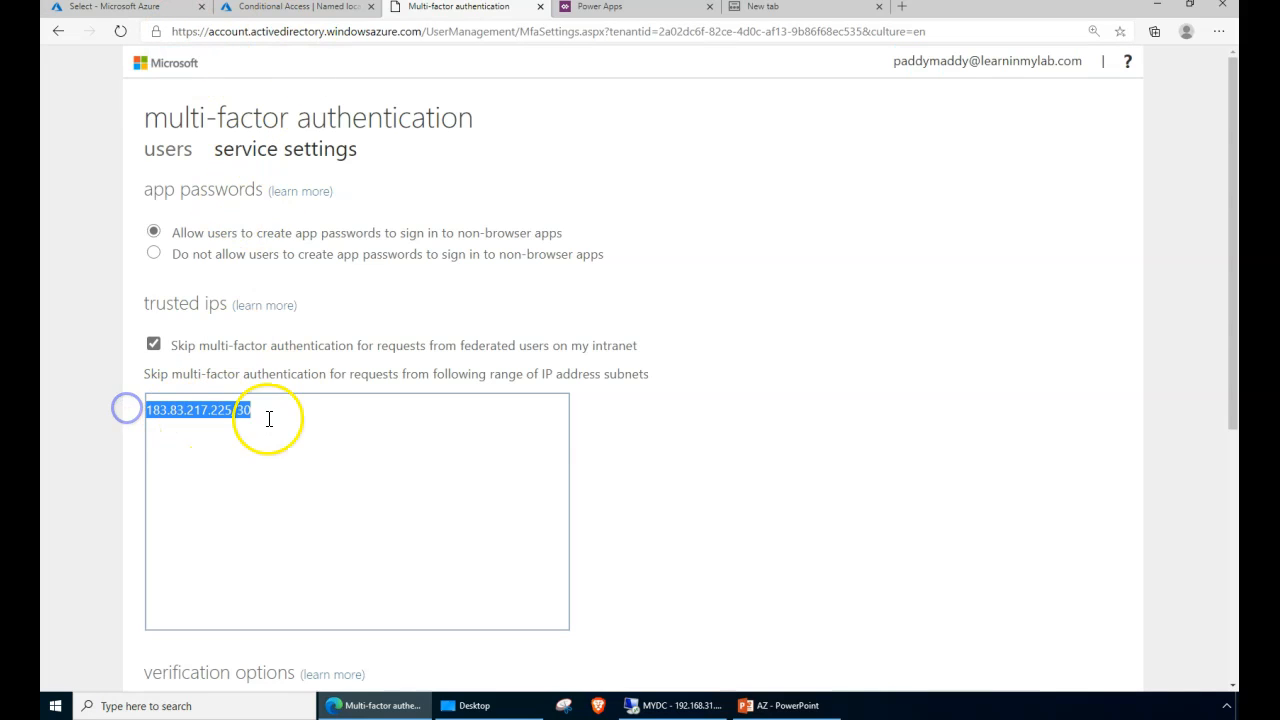
pyautogui.moveTo(143, 302); pyautogui.dragTo(163, 299)
pyautogui.click(229, 306)
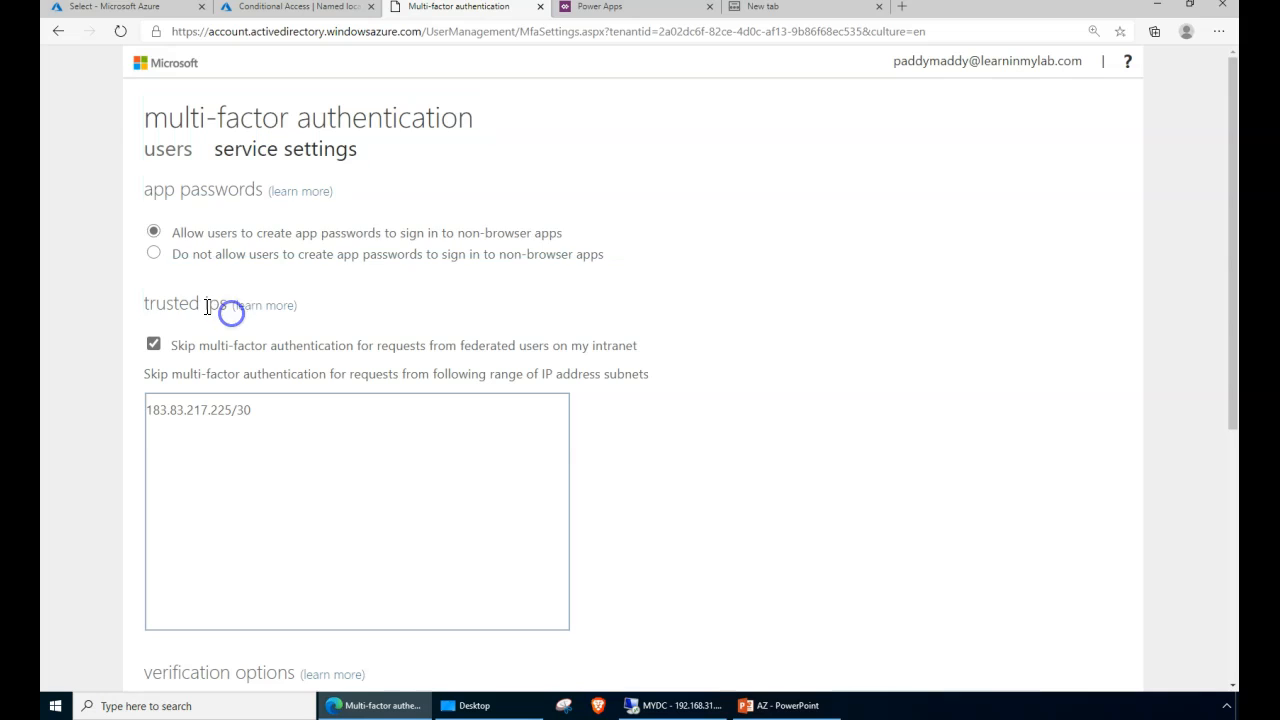
pyautogui.tripleClick(202, 303)
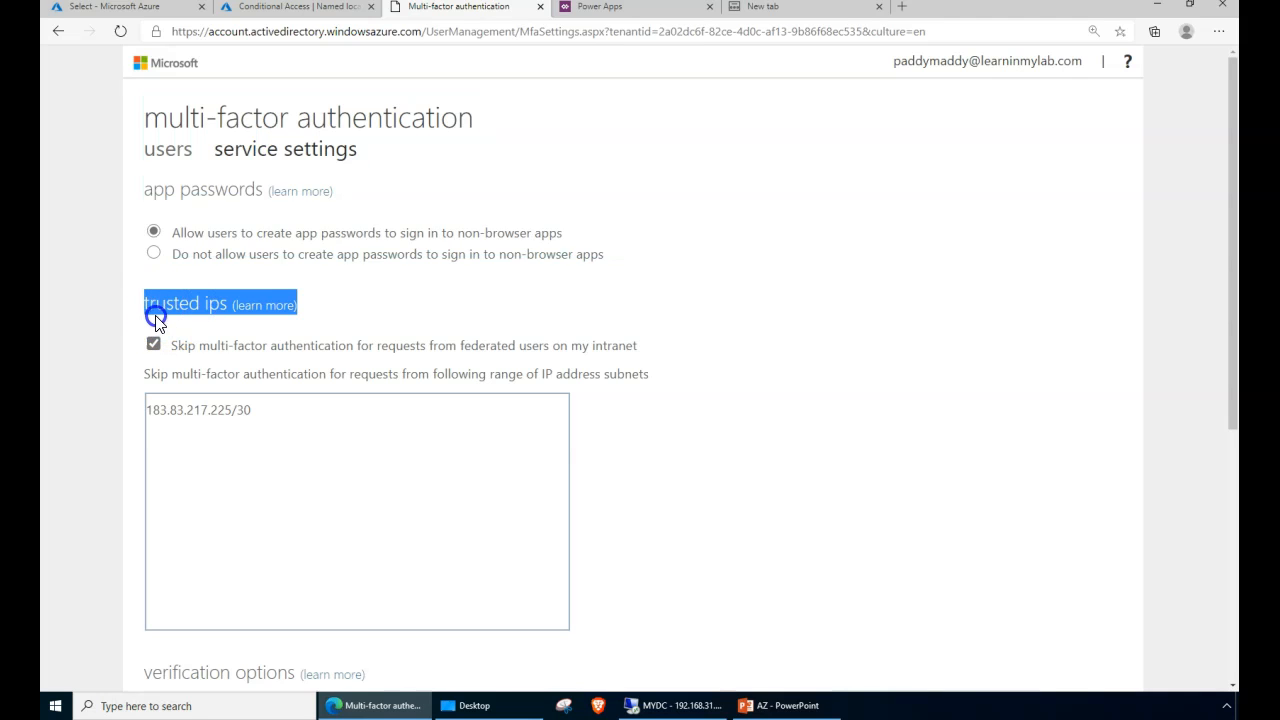
pyautogui.click(265, 10)
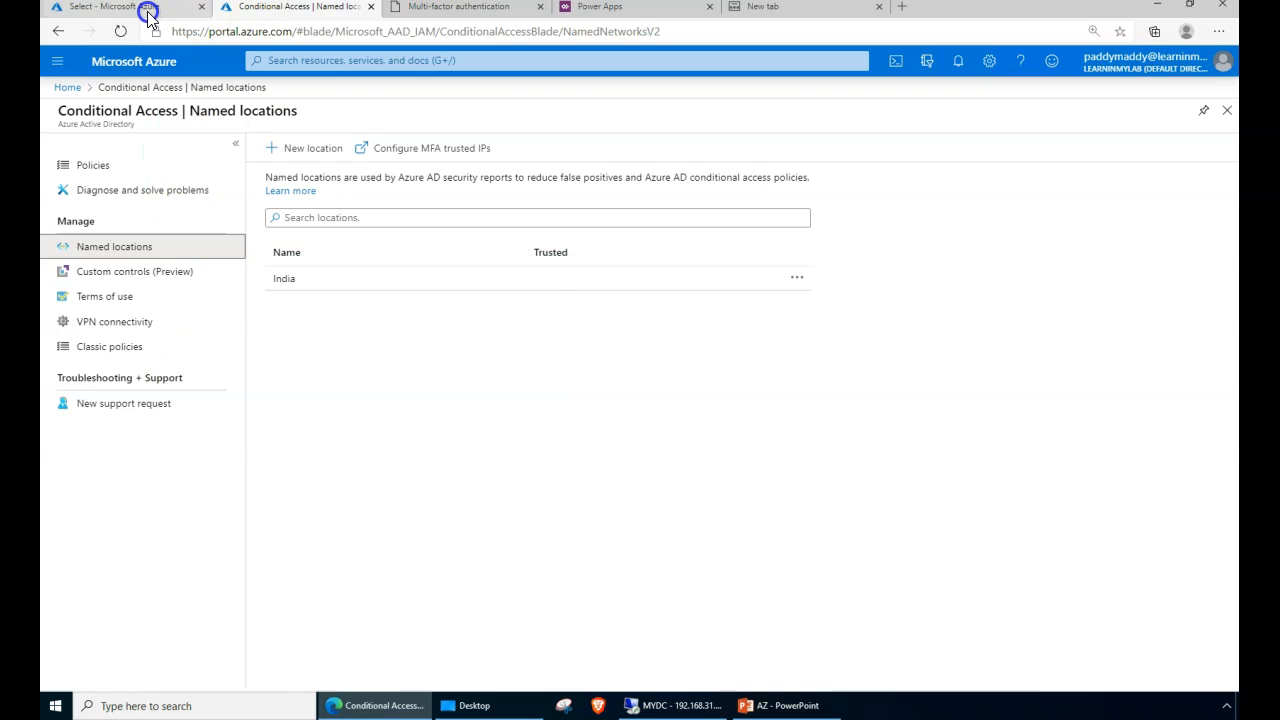
pyautogui.click(148, 14)
# - Include India and MFA Trusted IPs in the policy's location condition and save it
pyautogui.click(1002, 212)
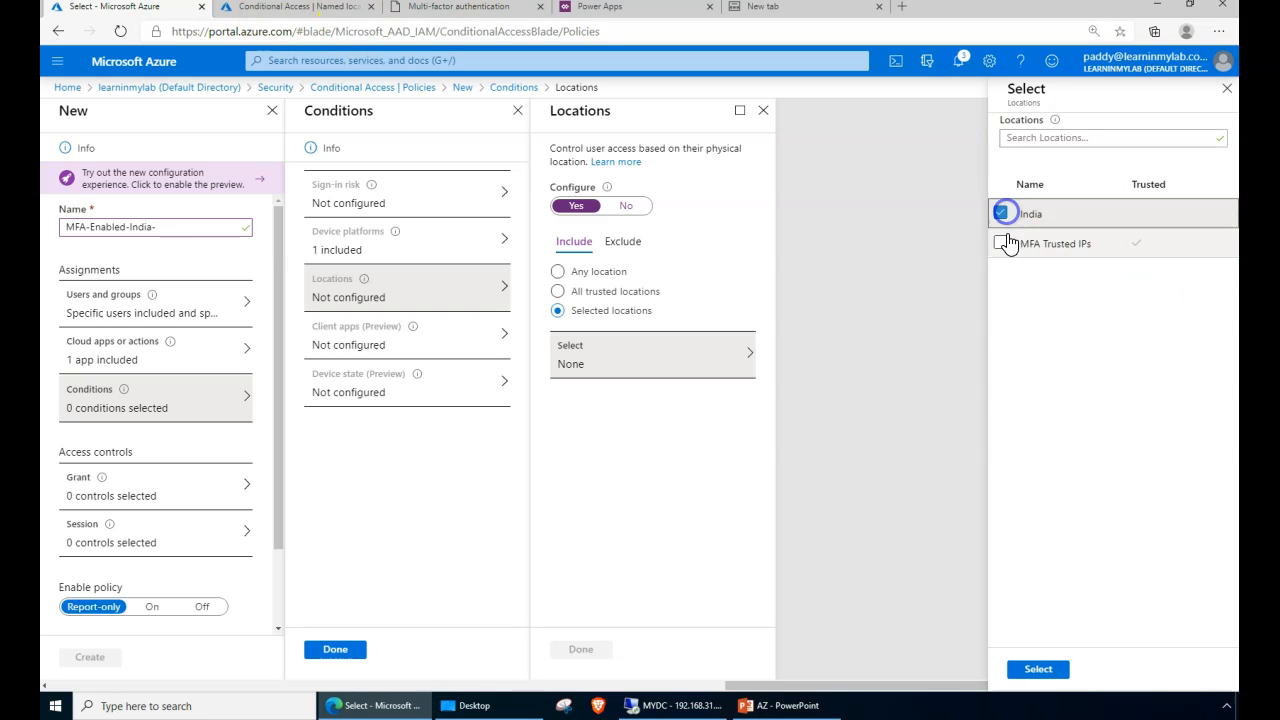
pyautogui.click(1001, 242)
pyautogui.click(1037, 669)
pyautogui.click(565, 365)
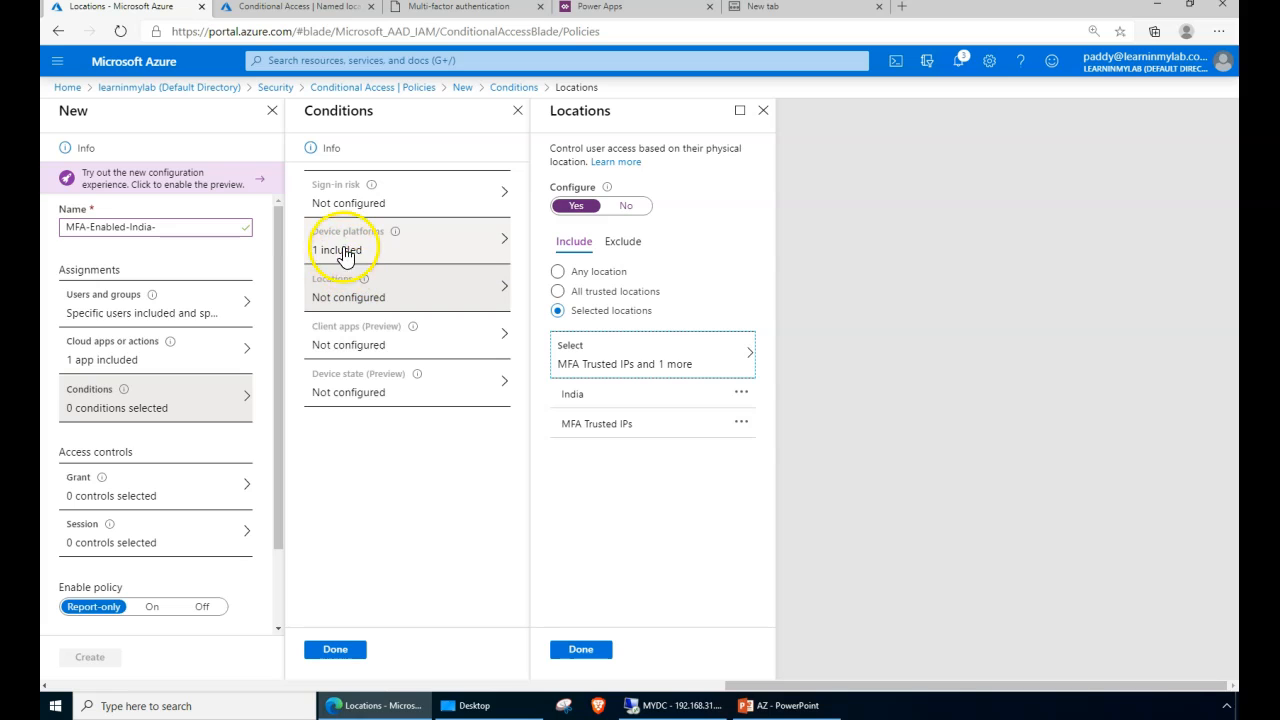
pyautogui.click(583, 652)
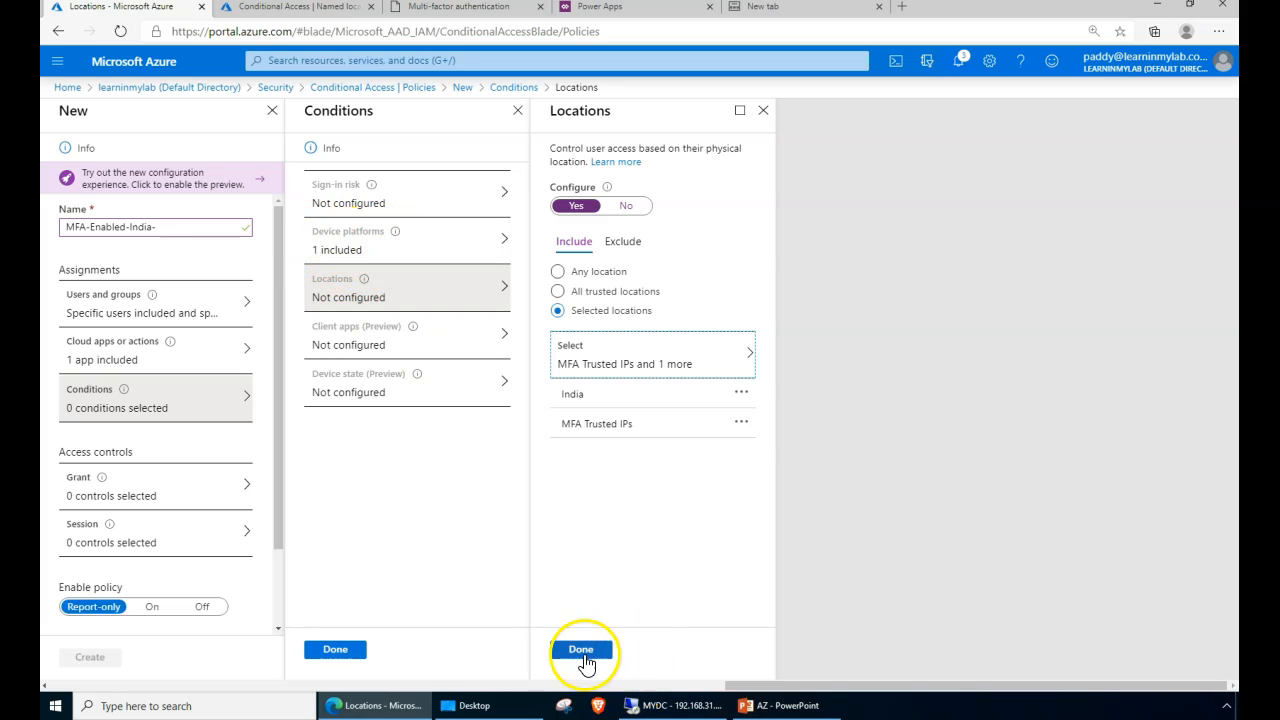
pyautogui.click(583, 652)
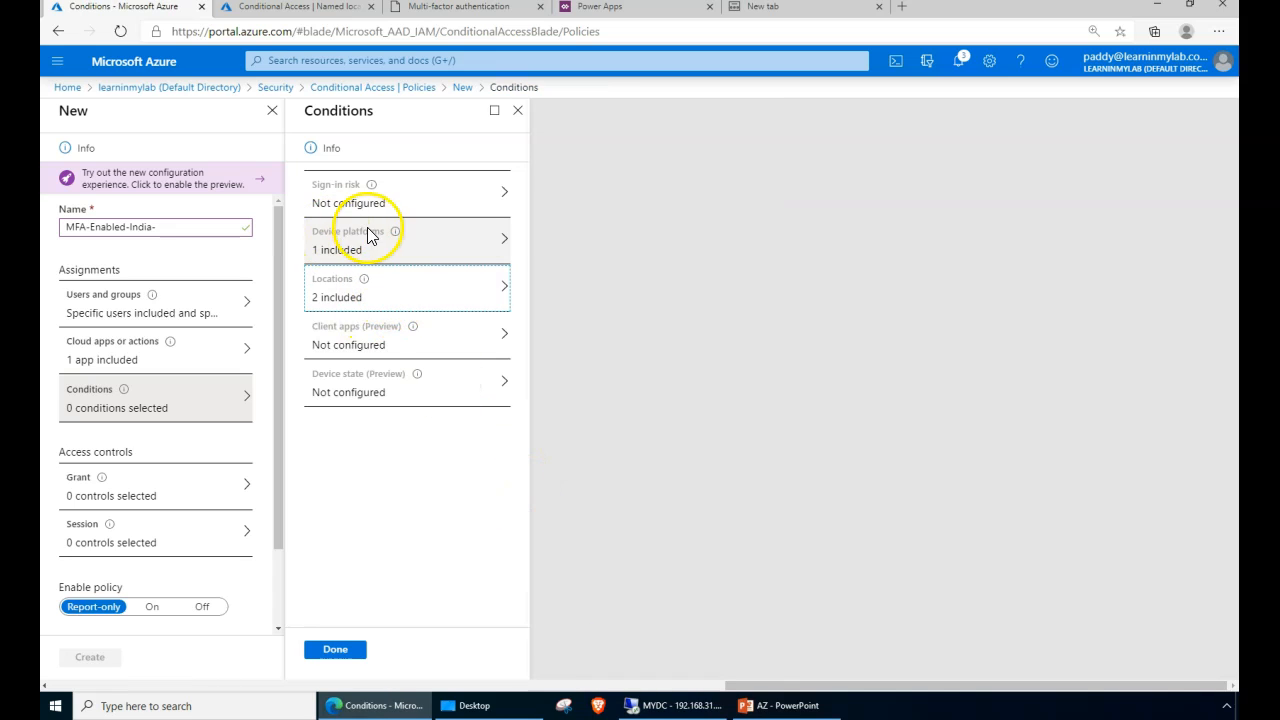
# - Try the Client apps condition, then turn it back off so it stays not configured
pyautogui.click(389, 349)
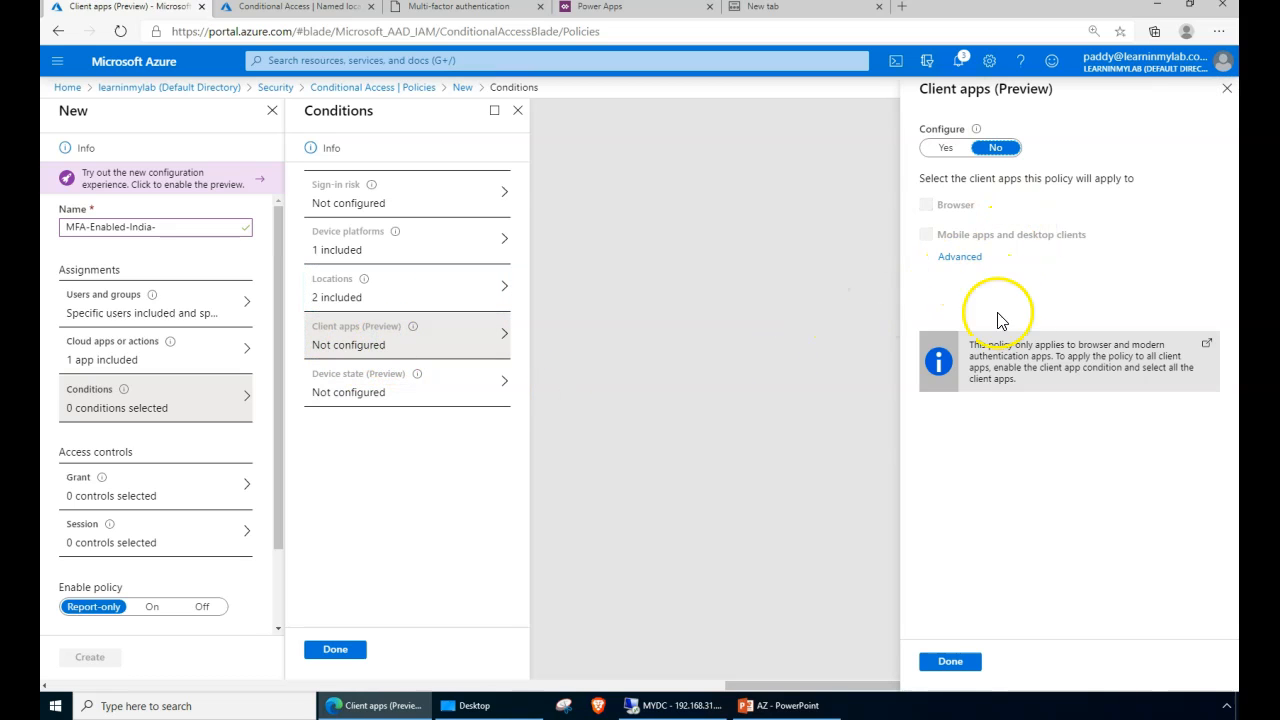
pyautogui.click(945, 147)
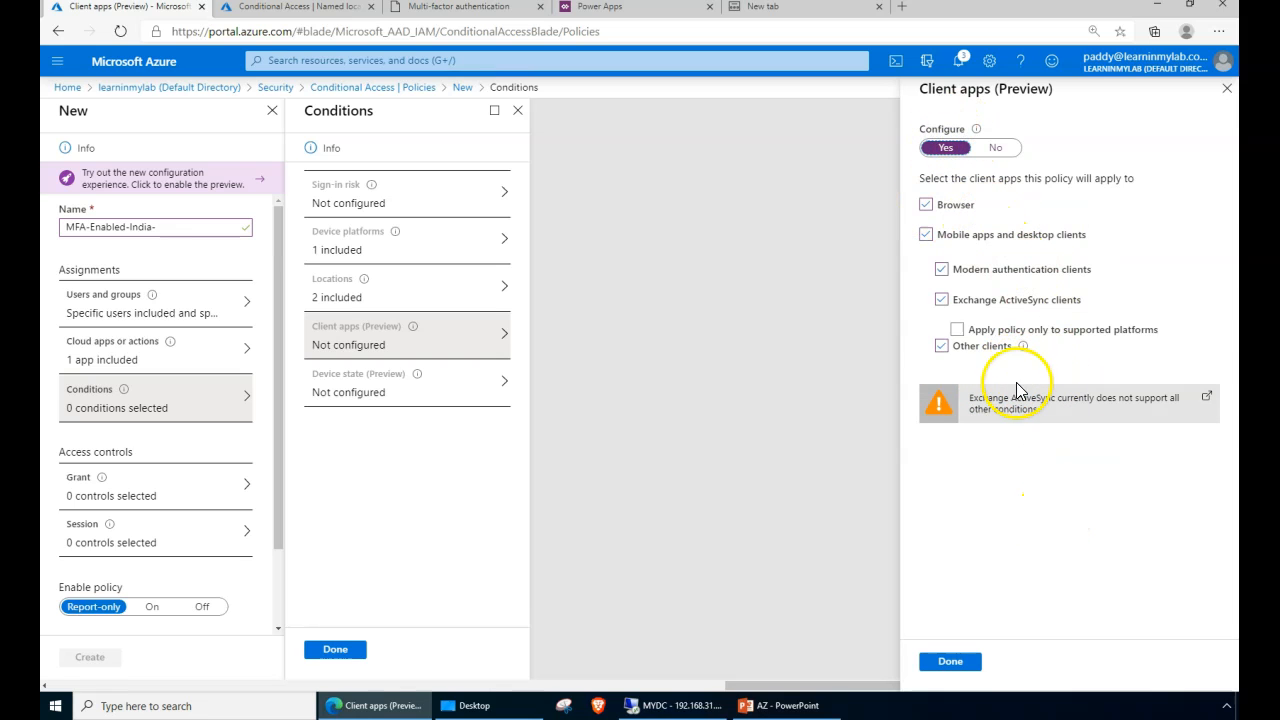
pyautogui.moveTo(1026, 346)
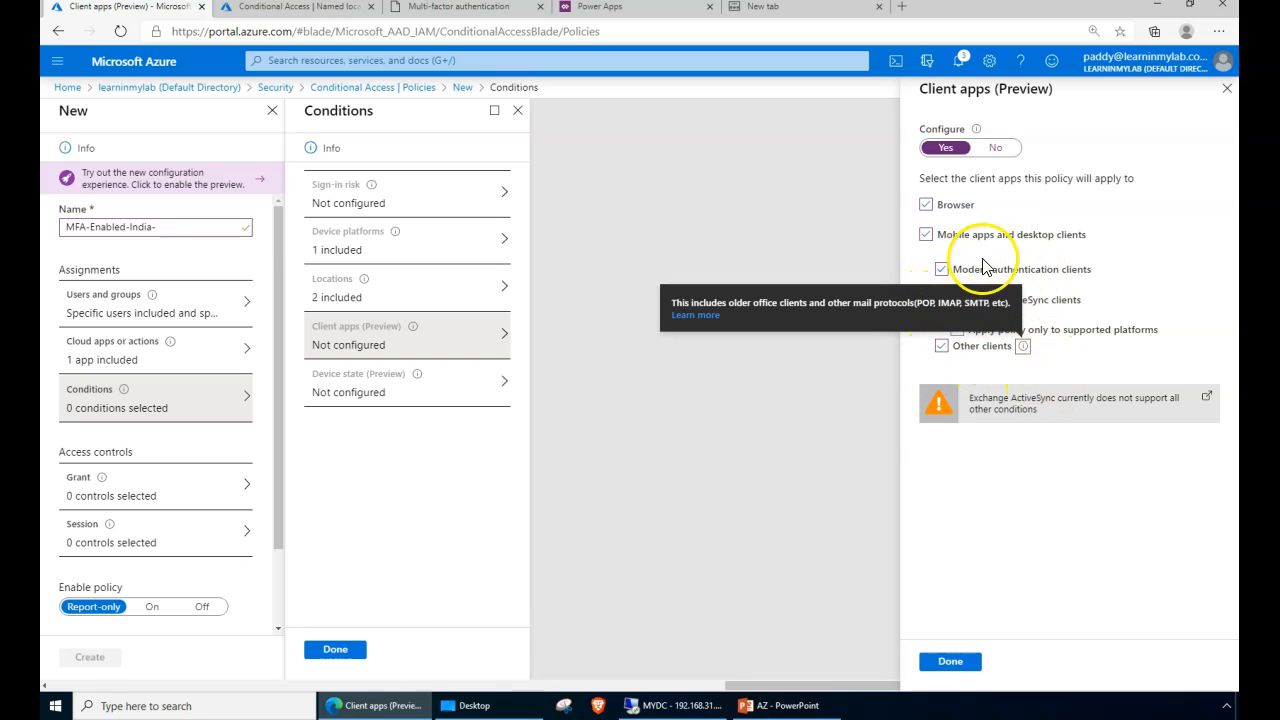
pyautogui.click(1027, 584)
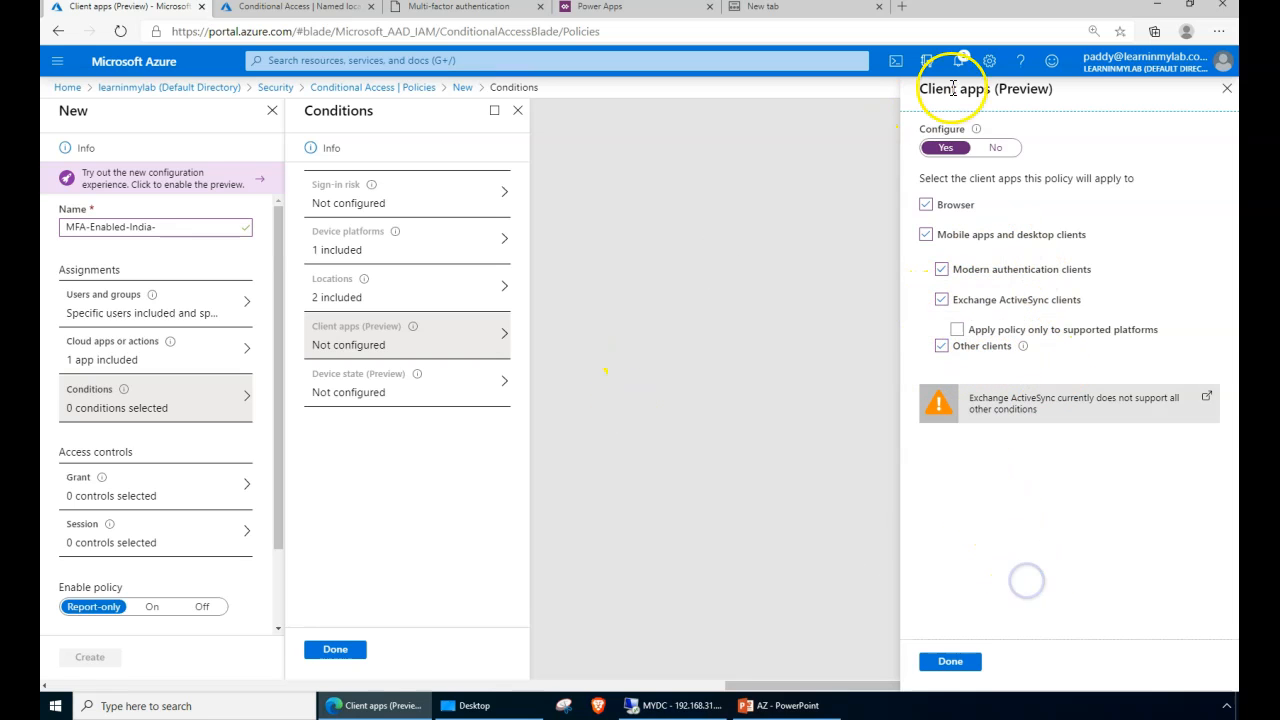
pyautogui.click(995, 147)
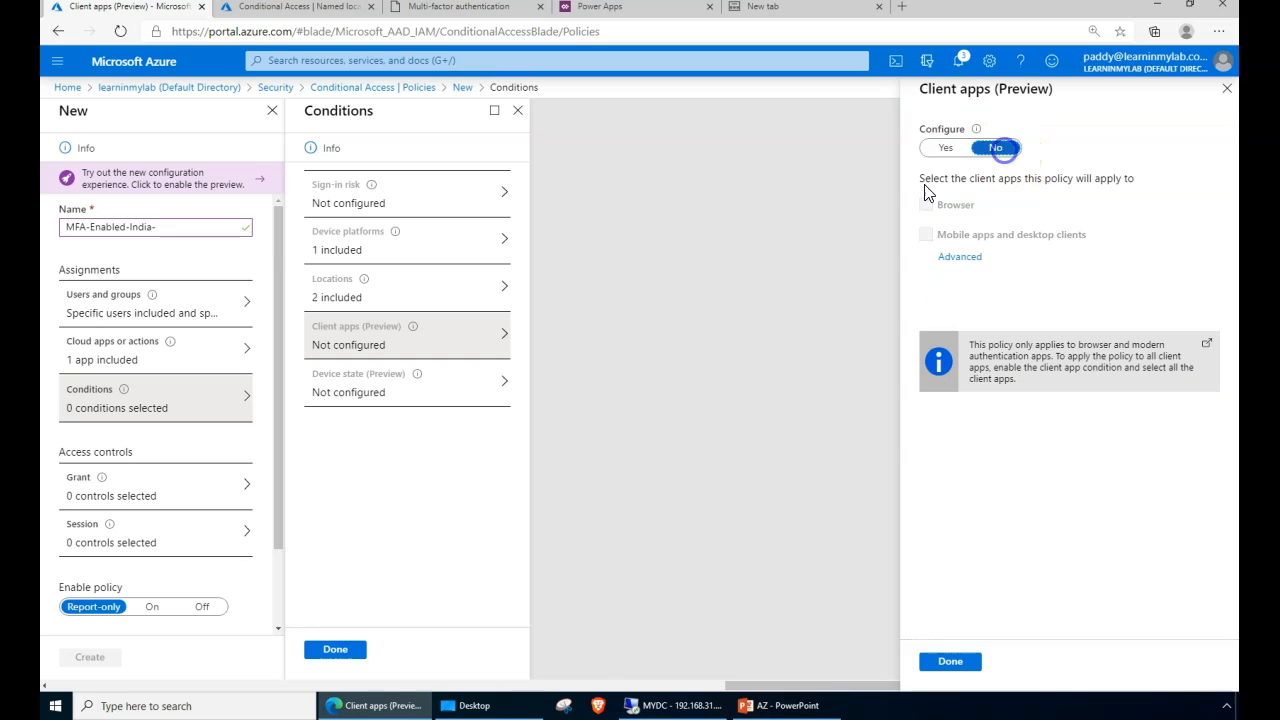
pyautogui.click(950, 664)
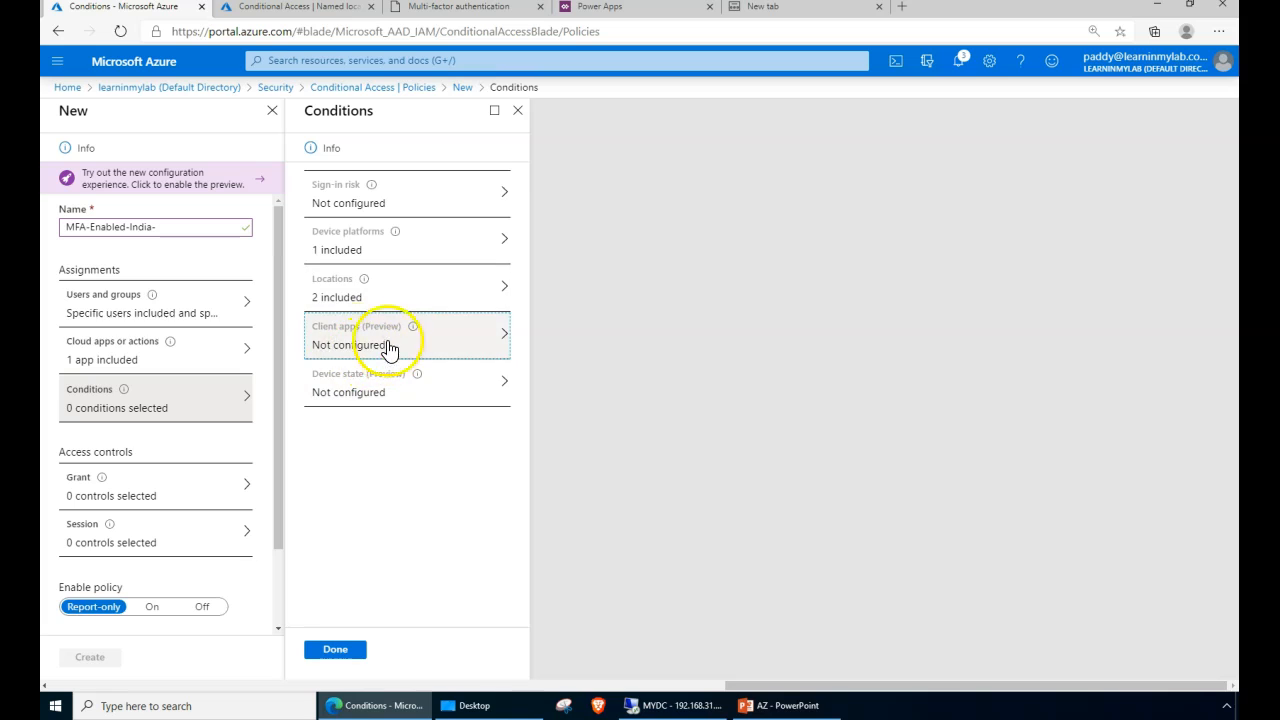
# - Explore Device state include/exclude options, leave it not configured, and save the conditions
pyautogui.click(320, 398)
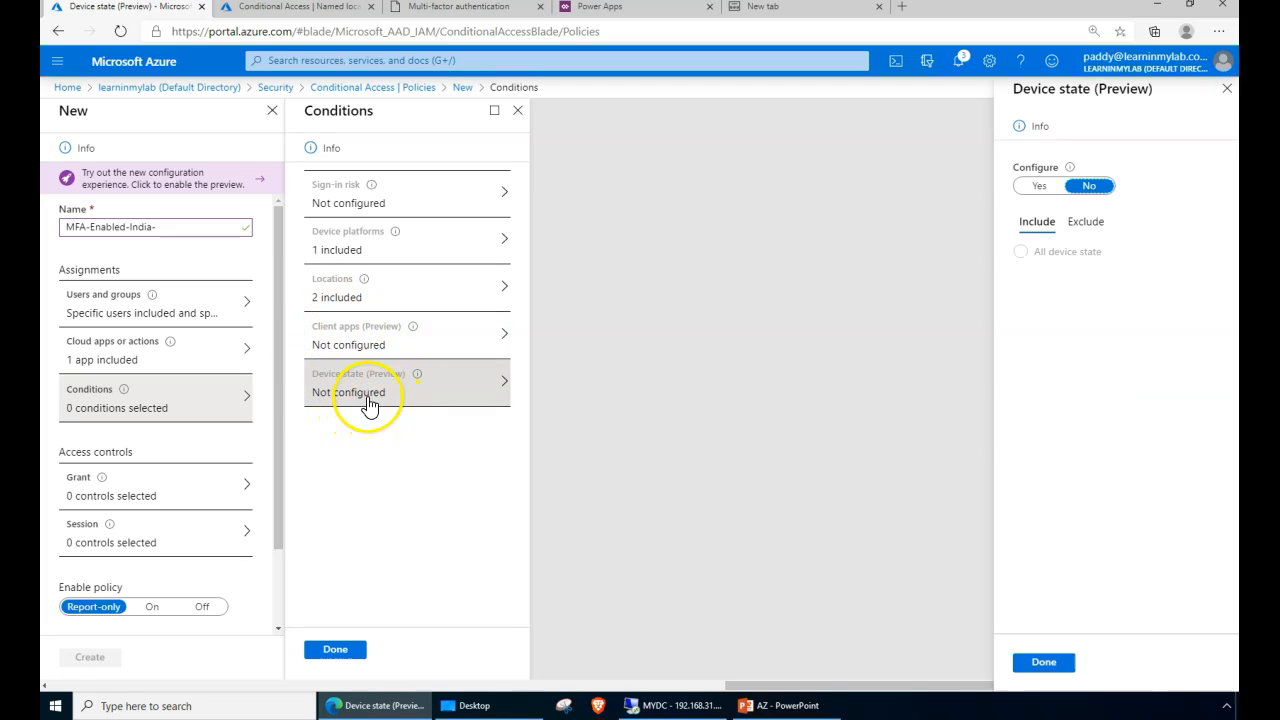
pyautogui.click(1041, 189)
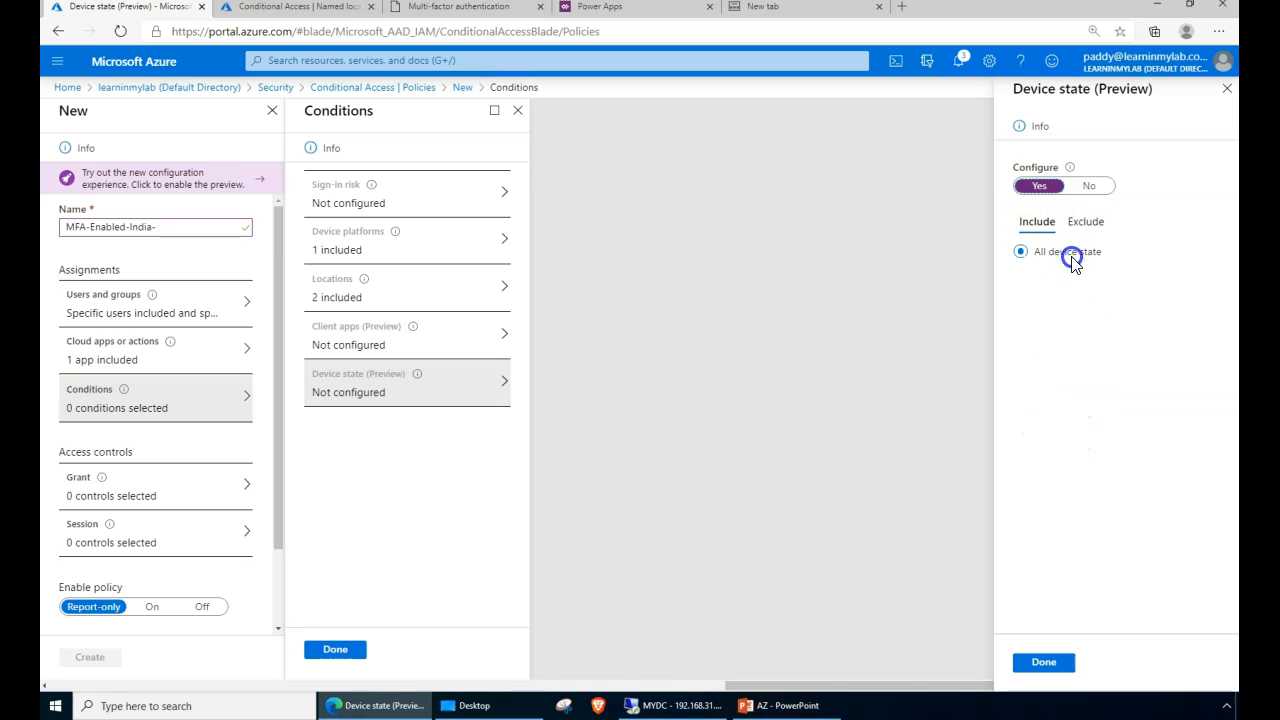
pyautogui.click(919, 233)
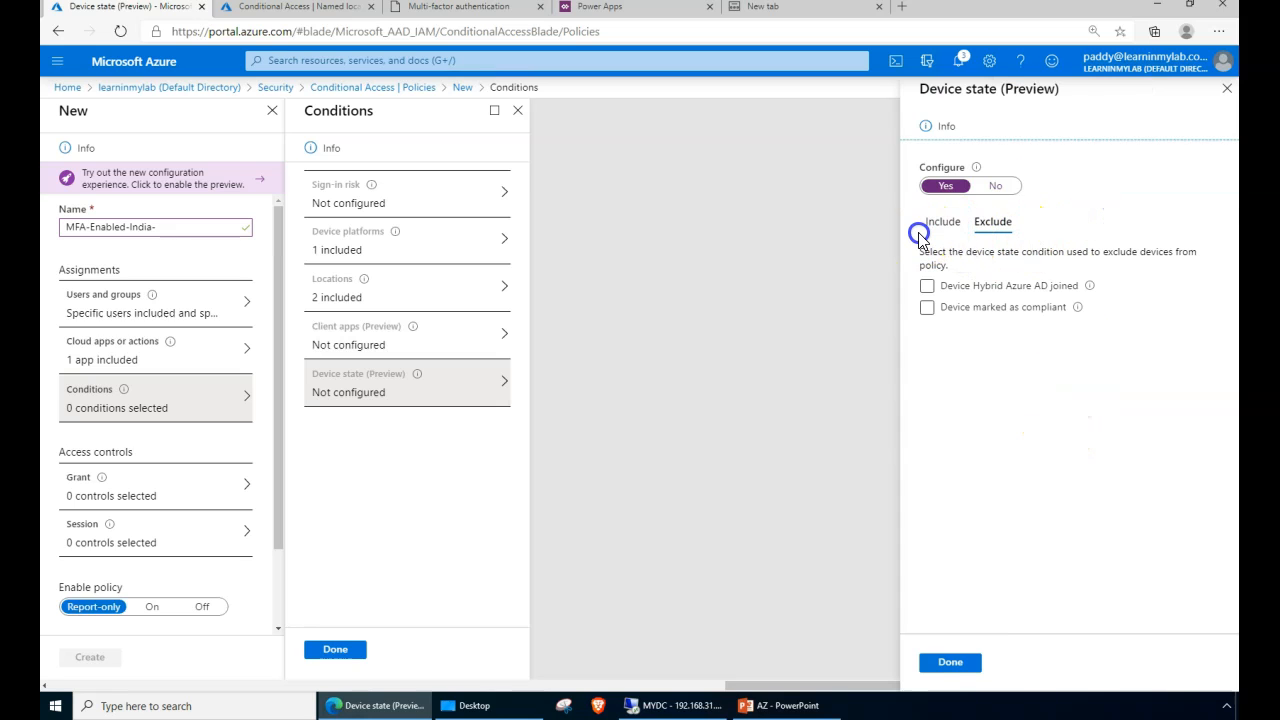
pyautogui.moveTo(984, 258); pyautogui.dragTo(994, 328)
pyautogui.click(1012, 412)
pyautogui.click(1030, 314)
pyautogui.click(945, 225)
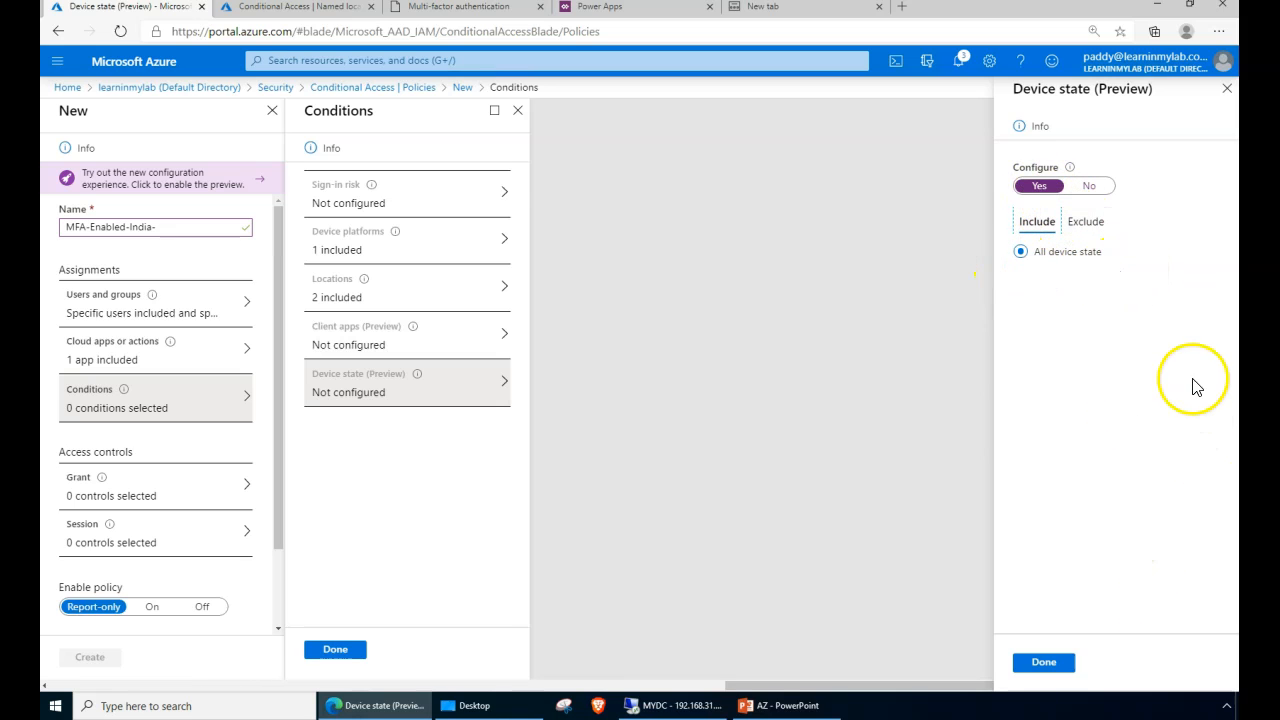
pyautogui.click(1089, 187)
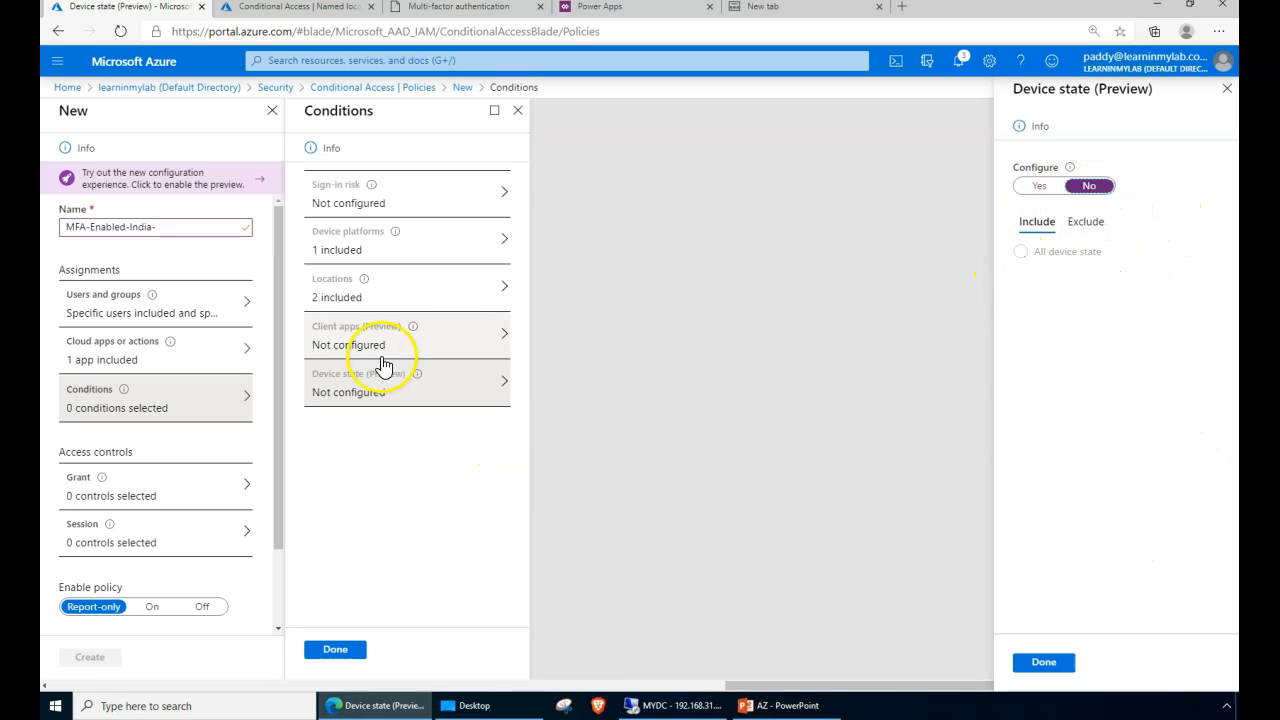
pyautogui.click(1044, 663)
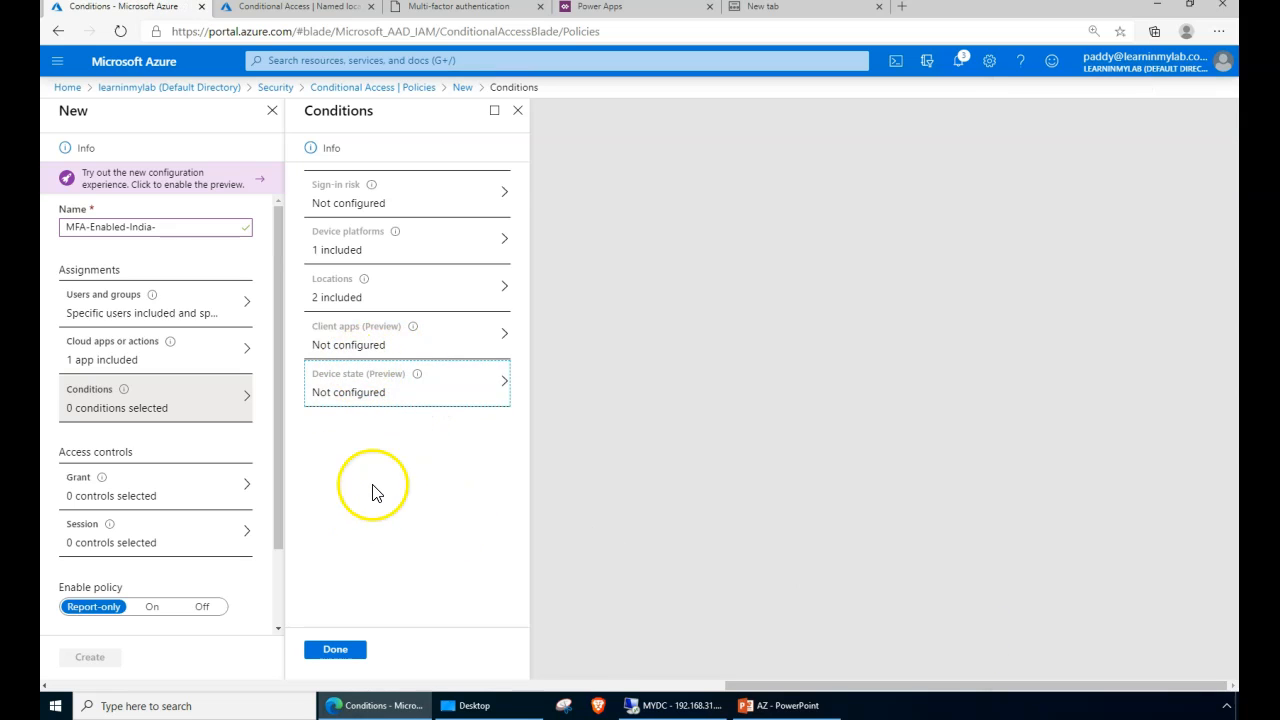
pyautogui.click(350, 652)
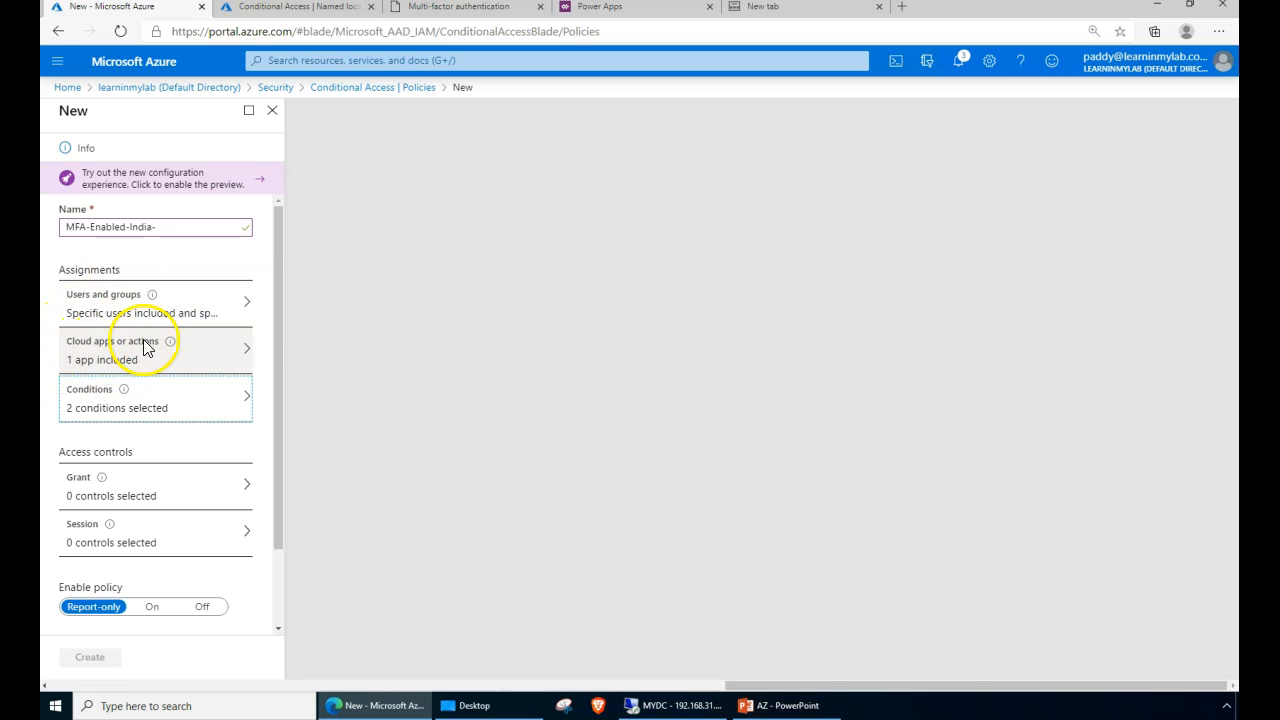
# - Recheck that Locations includes India and MFA Trusted IPs, then bring up the Grant controls
pyautogui.click(155, 408)
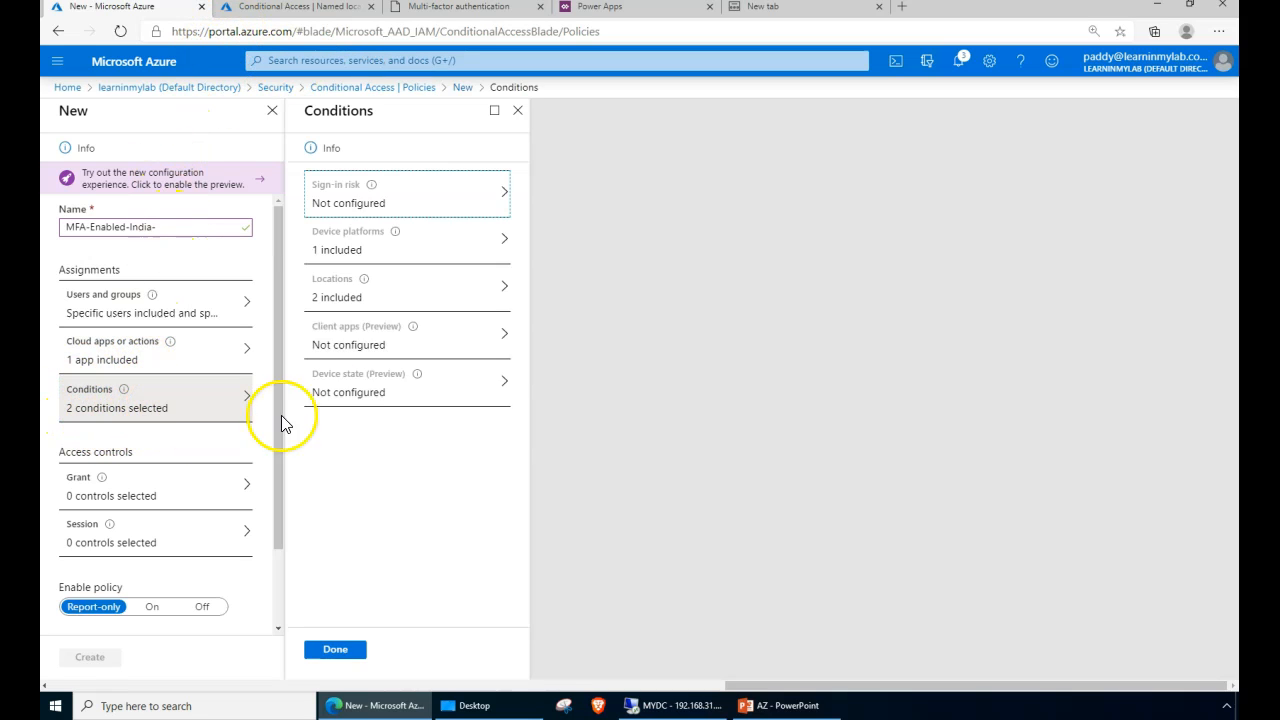
pyautogui.click(318, 288)
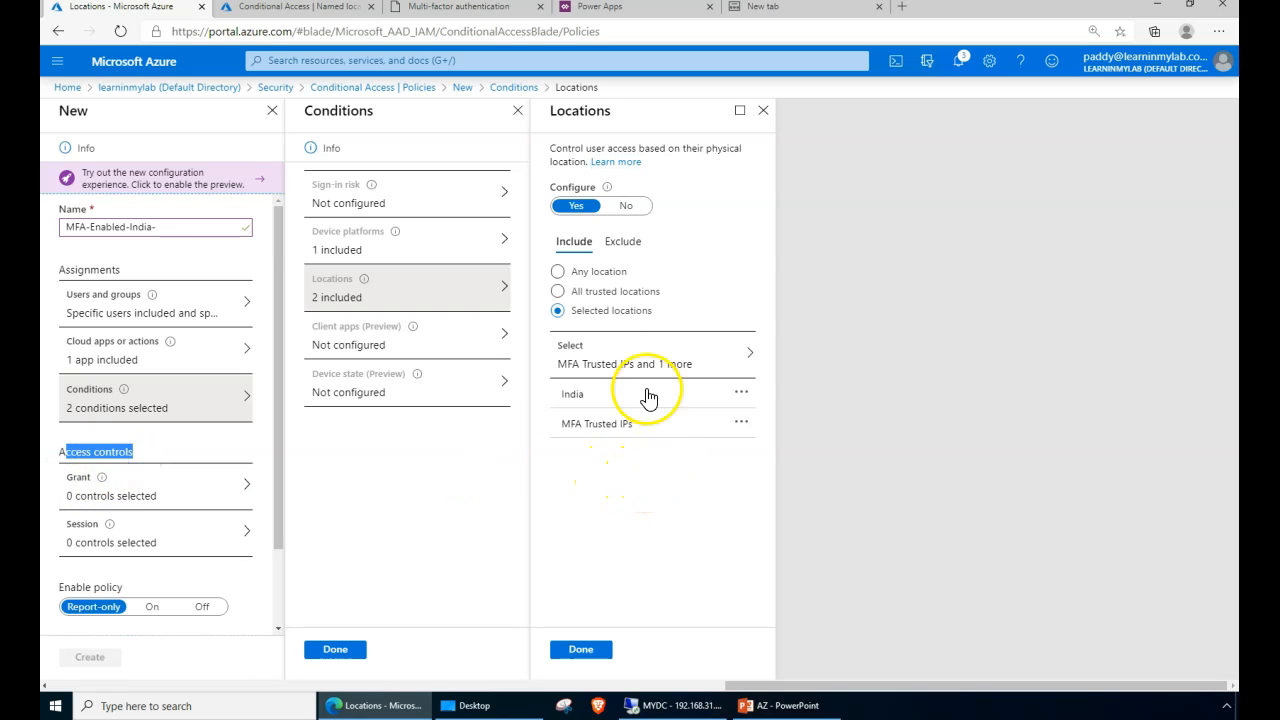
pyautogui.click(110, 493)
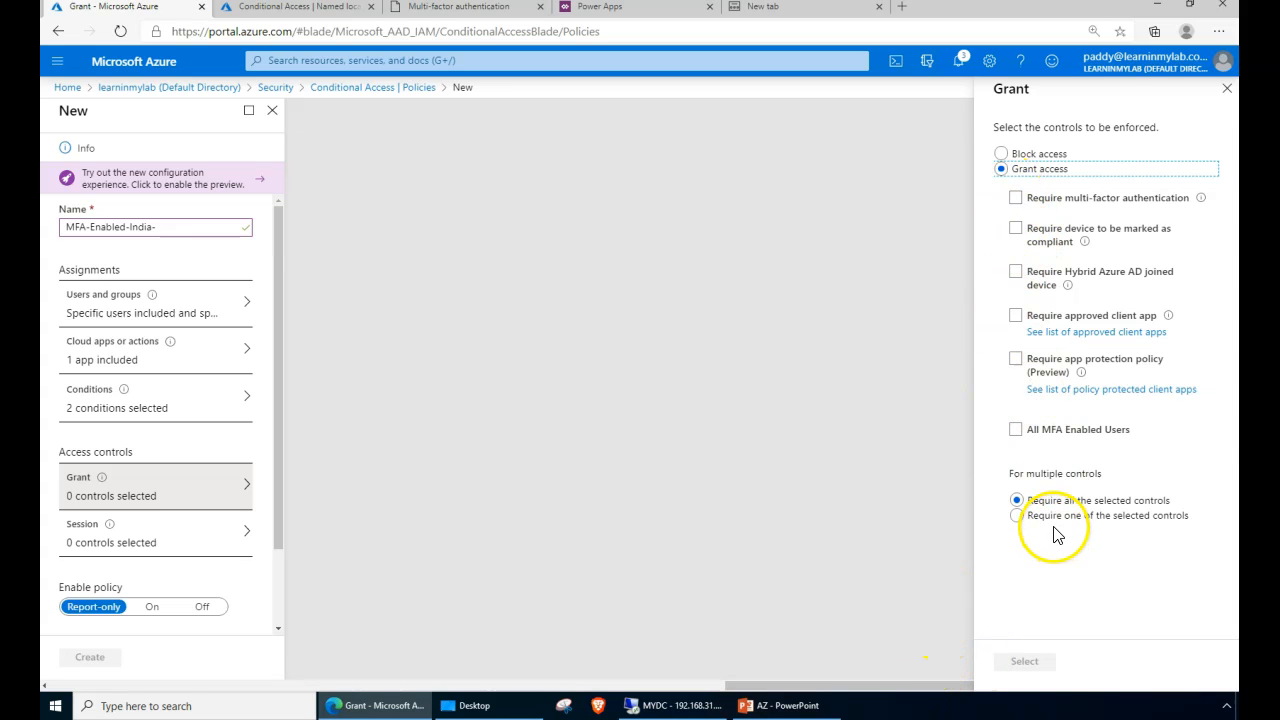
# - Zoom in and require multi-factor authentication, trying but then dropping Hybrid Azure AD joined
pyautogui.hotkey('ctrl', '+')
pyautogui.click(983, 222)
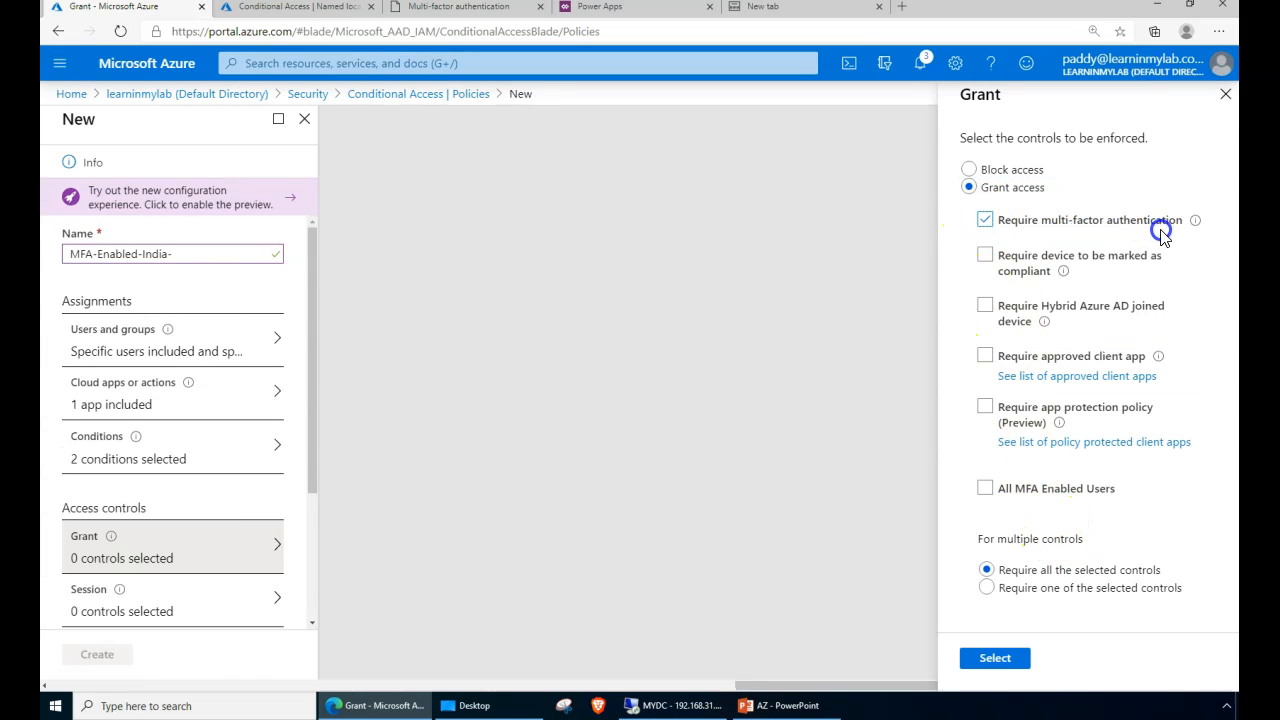
pyautogui.click(600, 590)
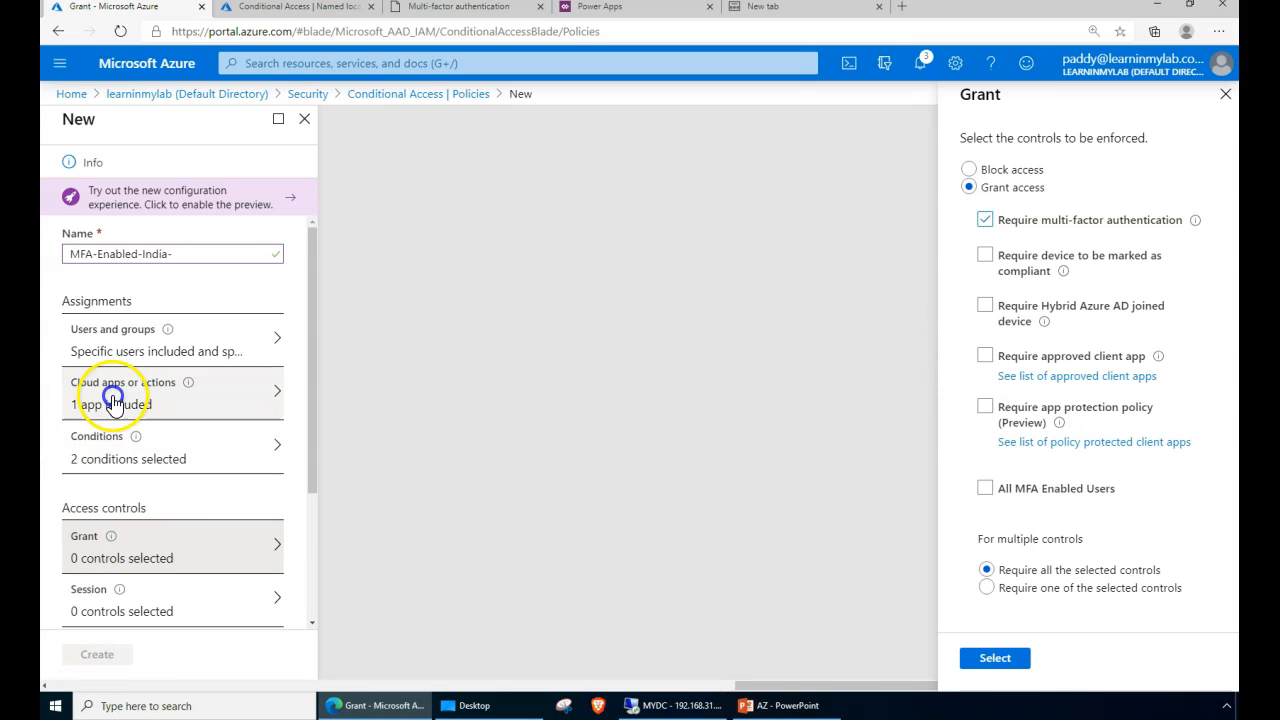
pyautogui.moveTo(1049, 226); pyautogui.dragTo(1110, 226)
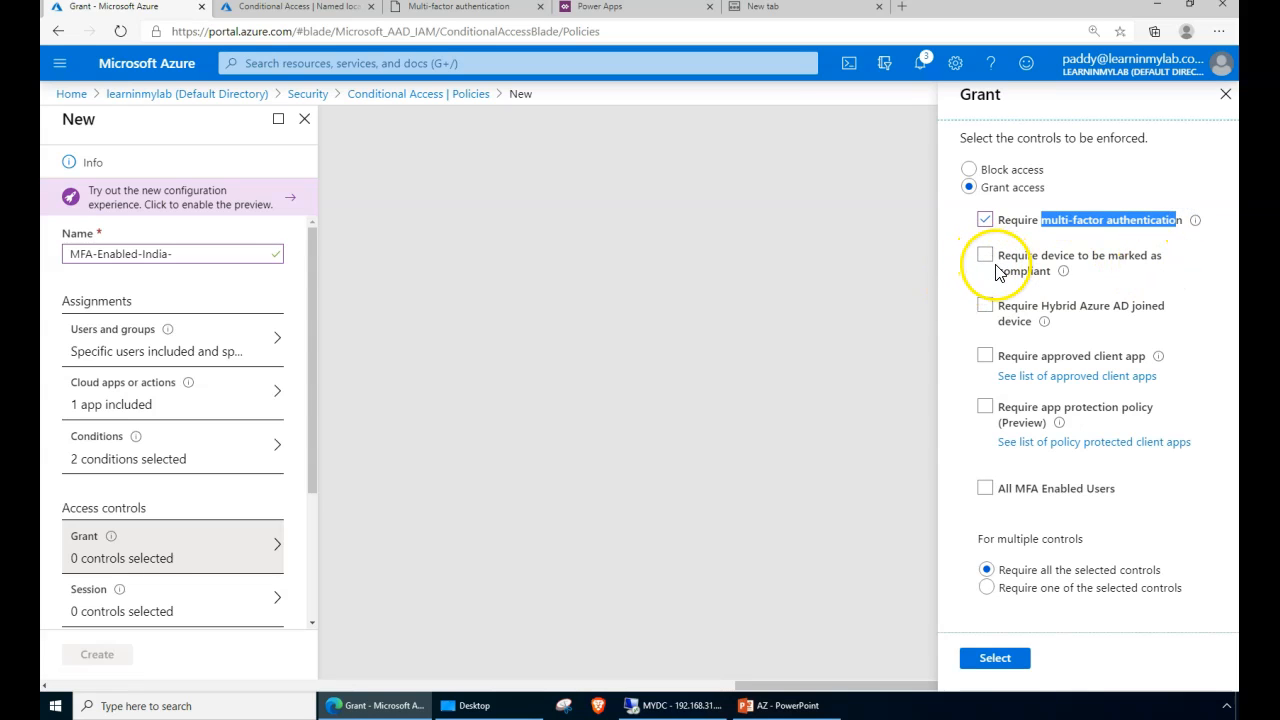
pyautogui.click(984, 307)
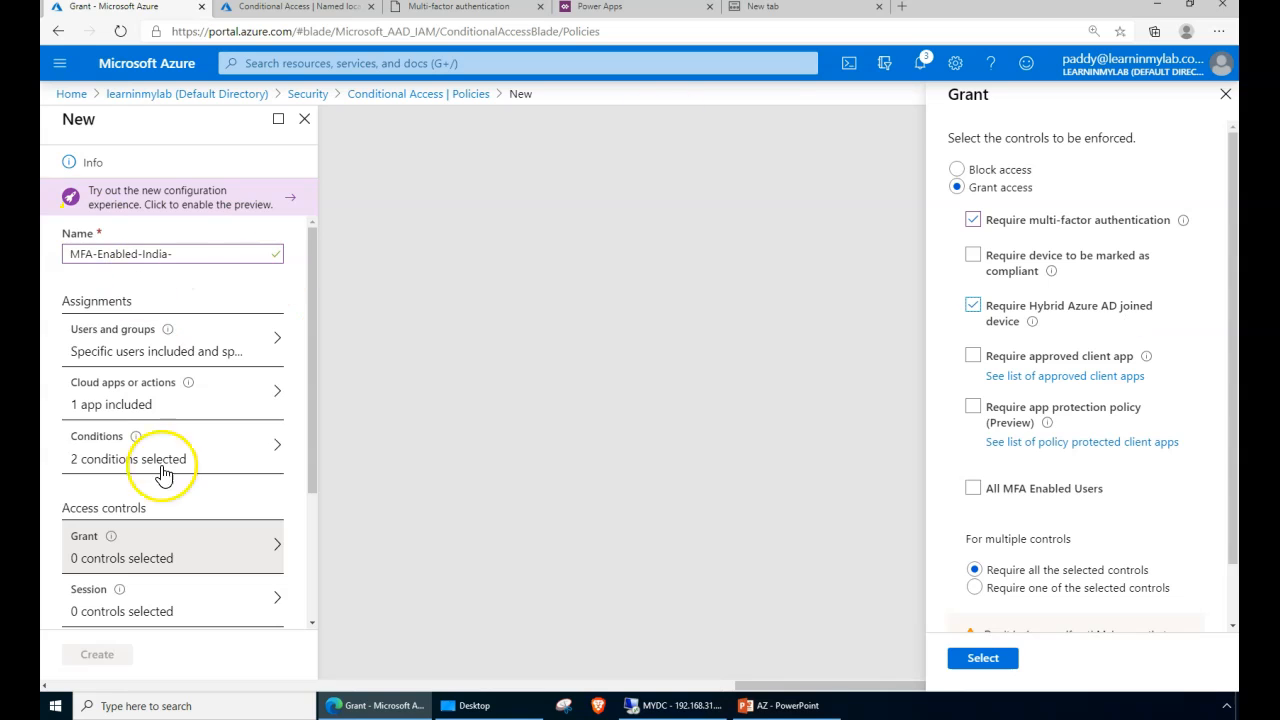
pyautogui.click(973, 305)
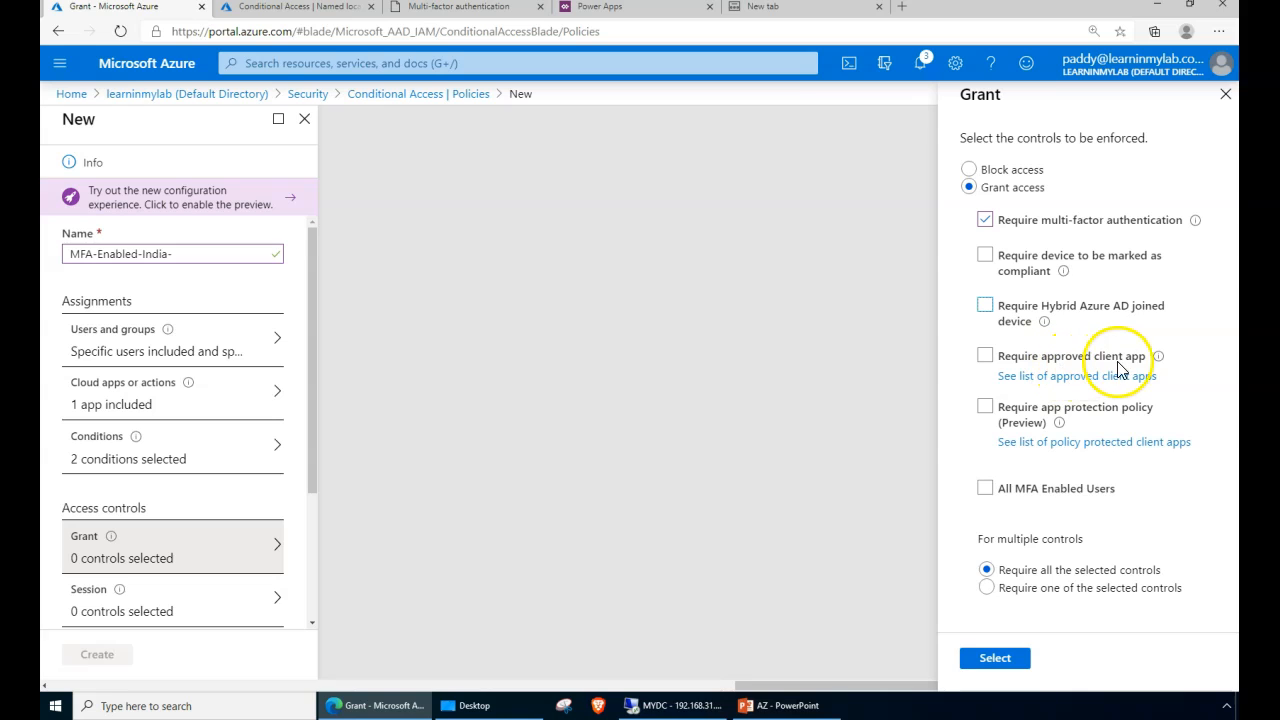
# - Read the Microsoft Docs list of approved iOS and Android client apps, then return to Grant
pyautogui.click(1064, 378)
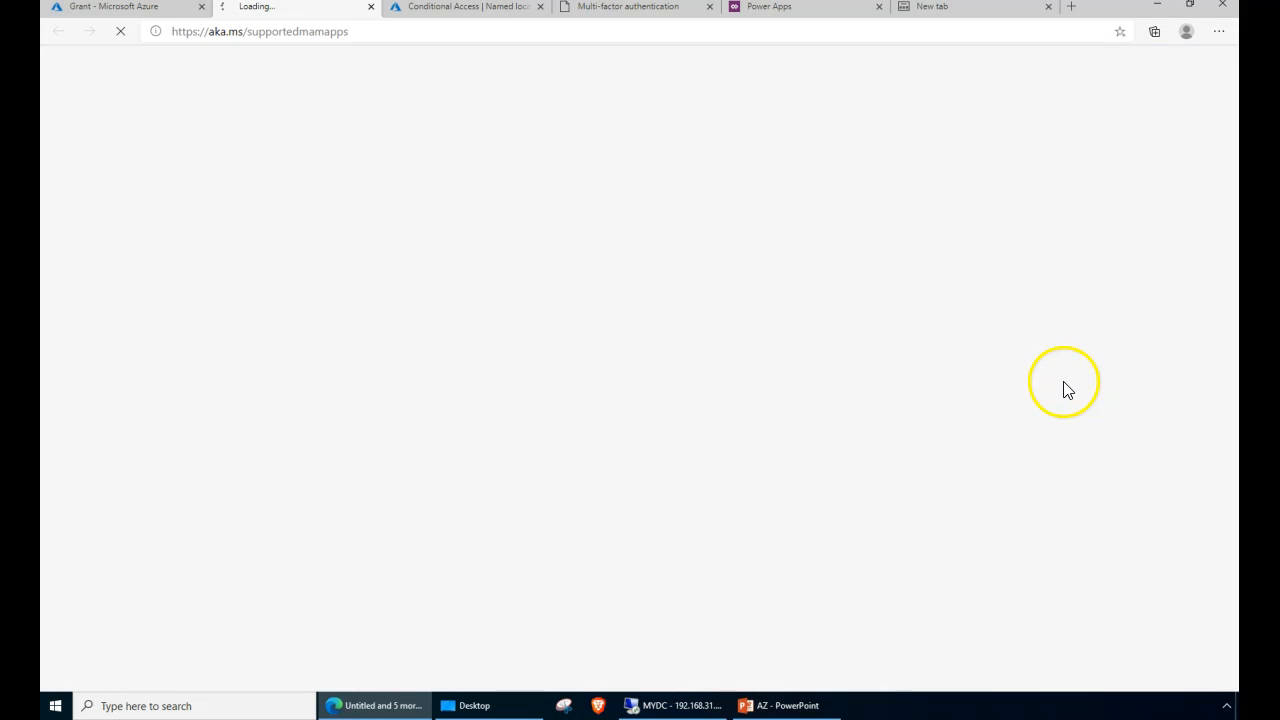
pyautogui.click(157, 10)
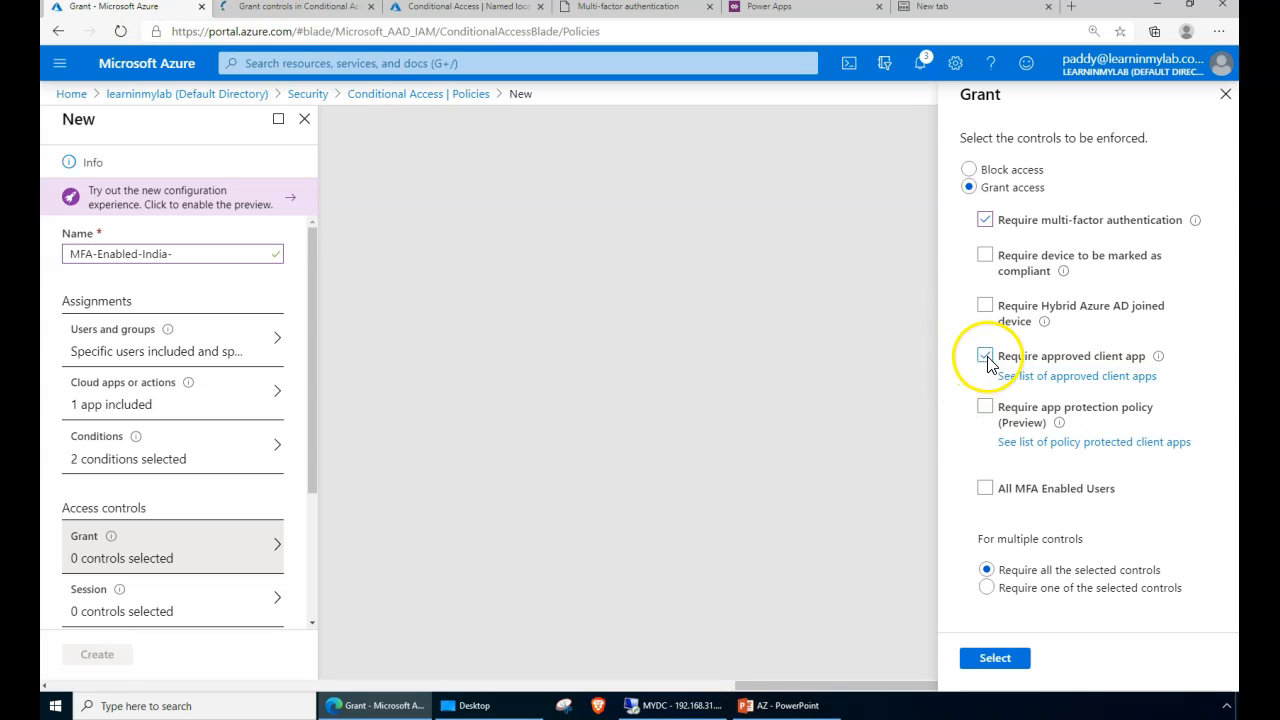
pyautogui.click(292, 10)
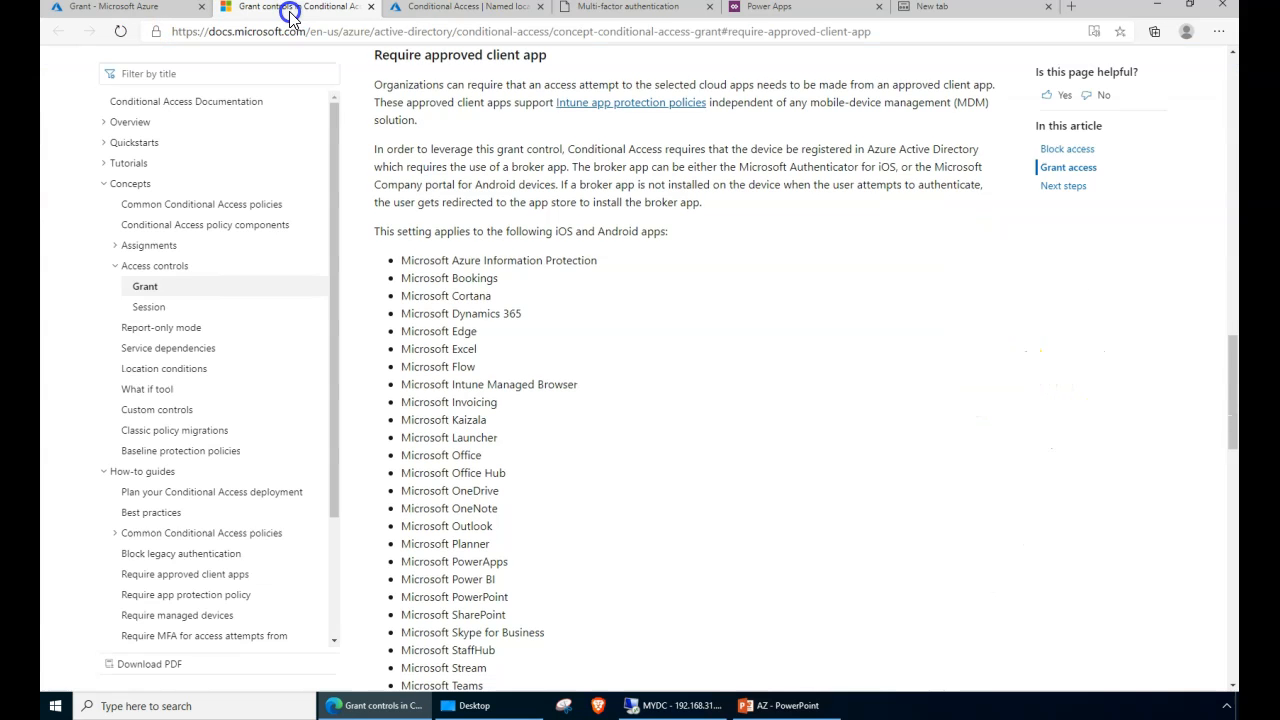
pyautogui.scroll(-10, 618, 292)
pyautogui.scroll(9, 640, 486)
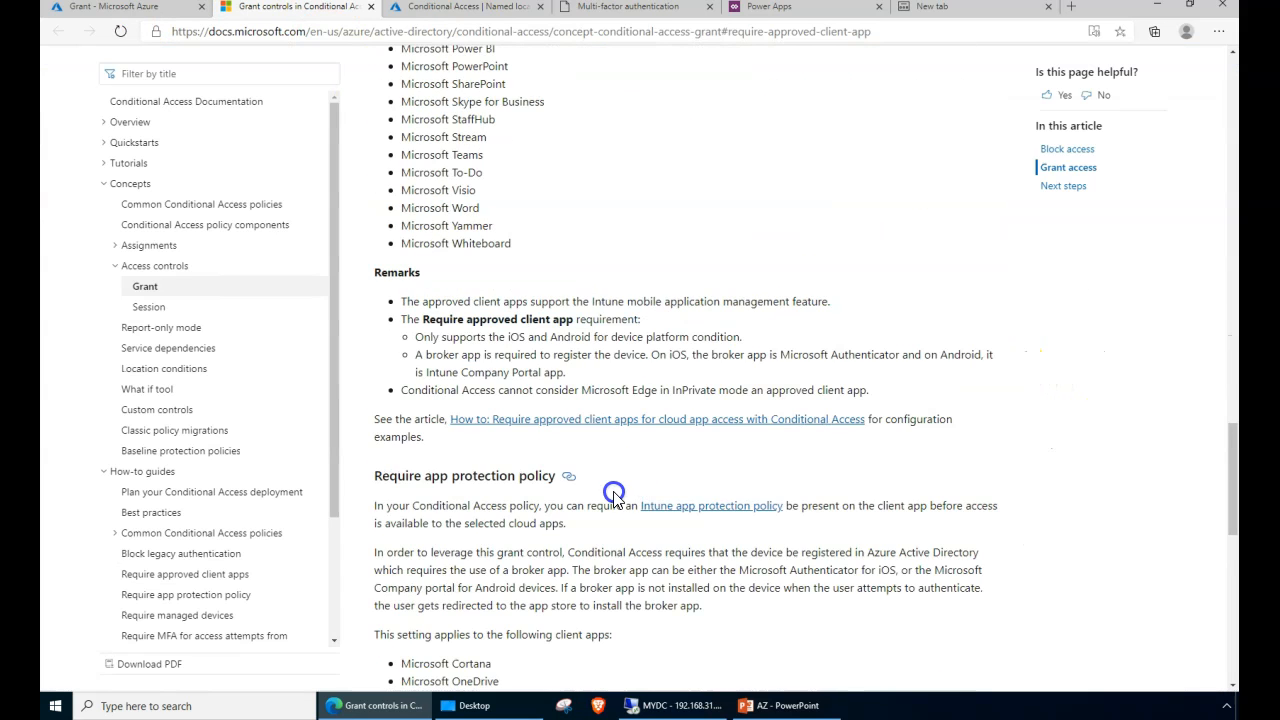
pyautogui.moveTo(424, 214); pyautogui.dragTo(470, 568)
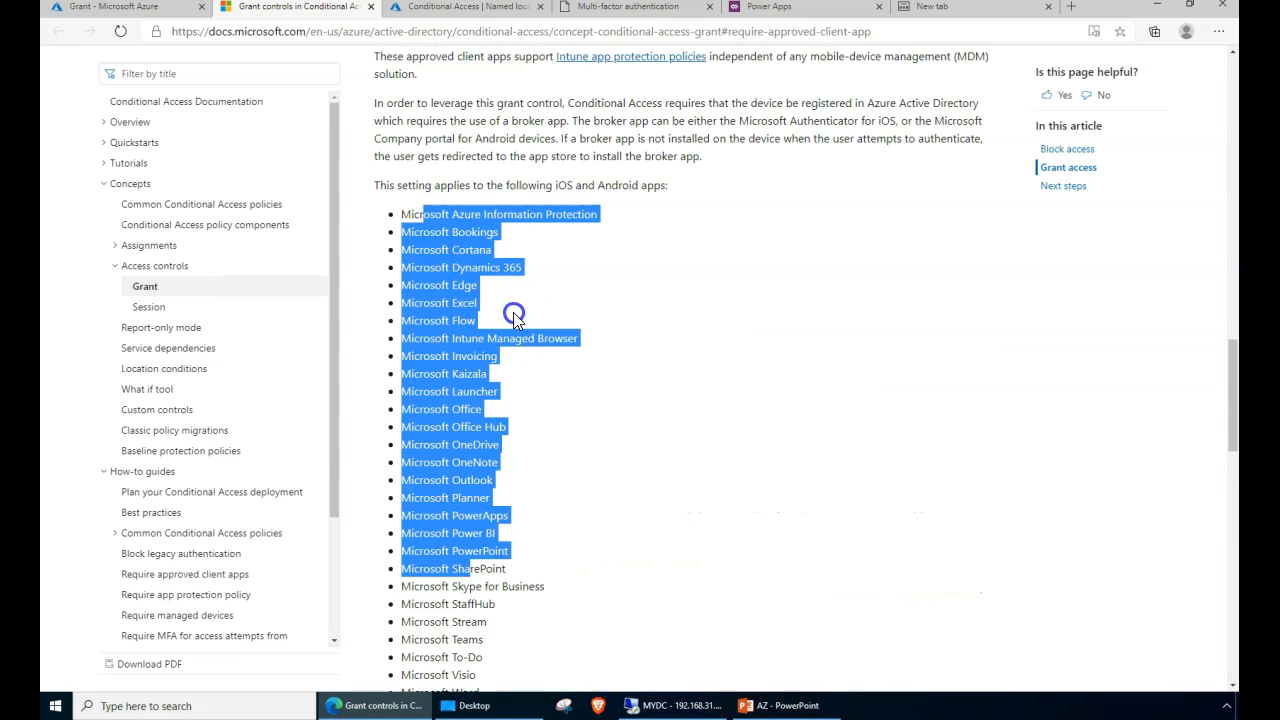
pyautogui.click(112, 7)
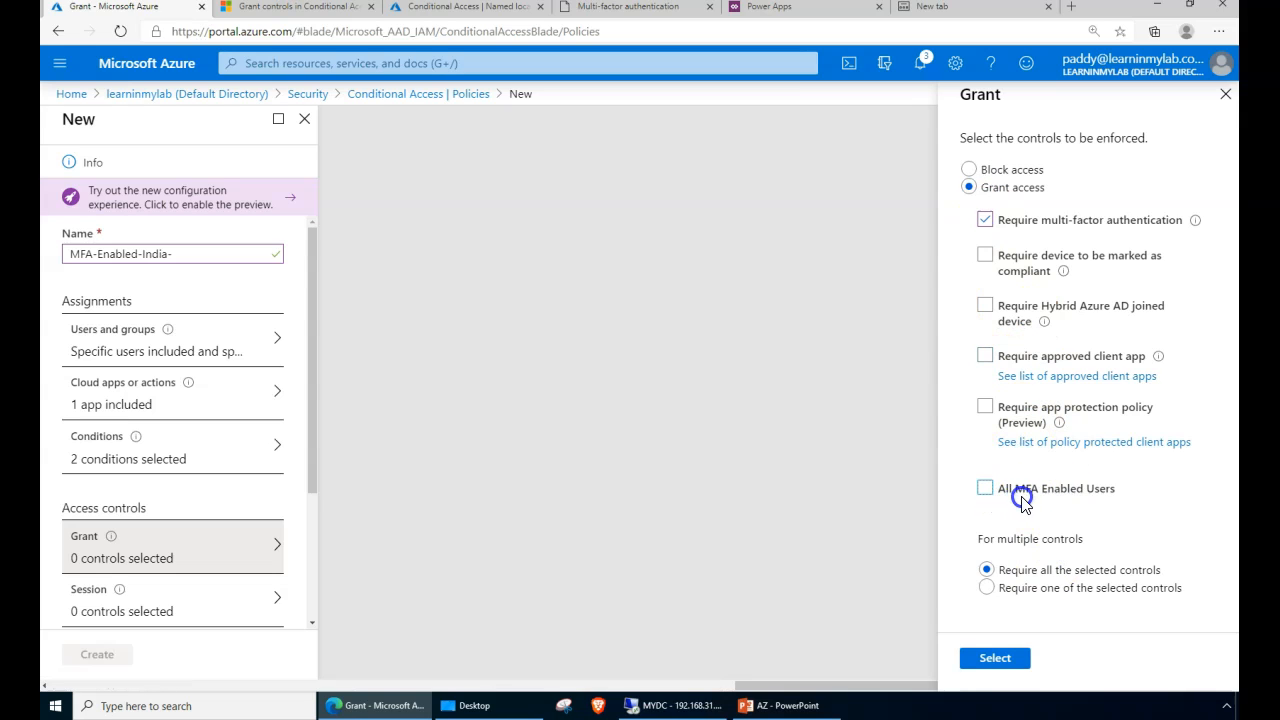
# - Also require the All MFA Enabled Users terms of use, keeping Require all the selected controls
pyautogui.moveTo(999, 494); pyautogui.dragTo(1054, 500)
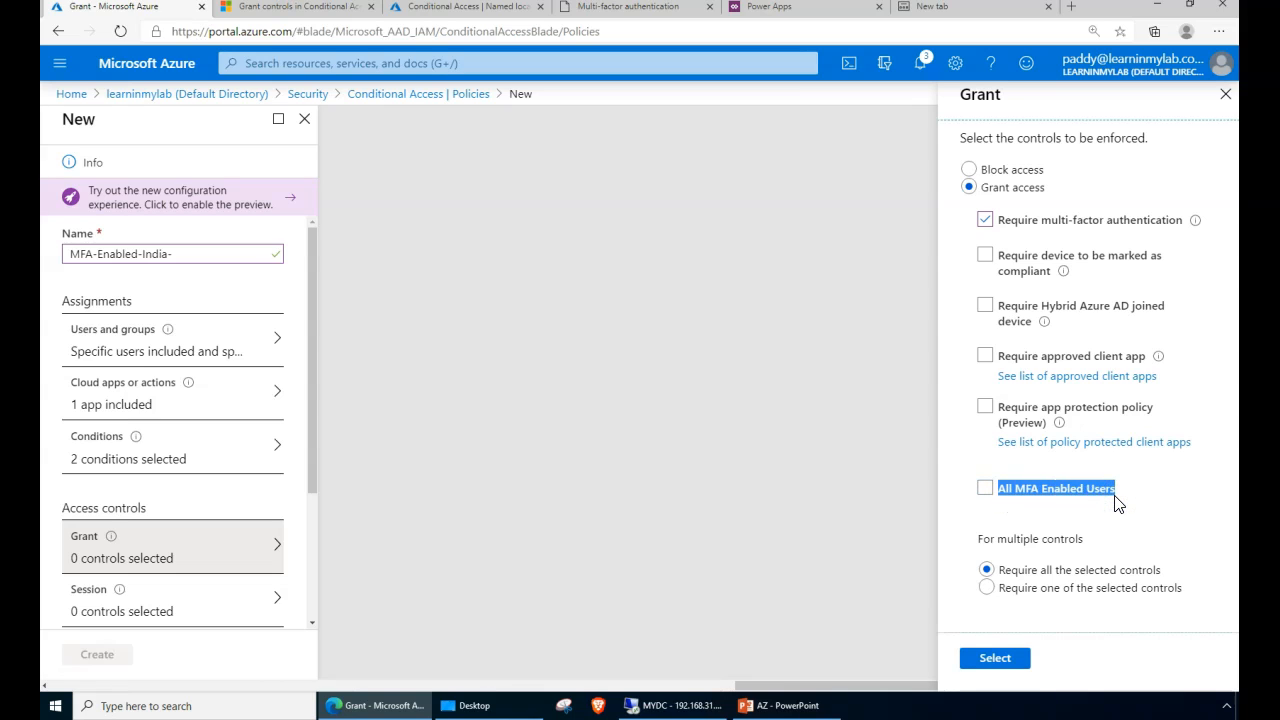
pyautogui.click(1047, 528)
pyautogui.click(986, 491)
pyautogui.moveTo(1000, 489); pyautogui.dragTo(1100, 491)
pyautogui.click(1102, 489)
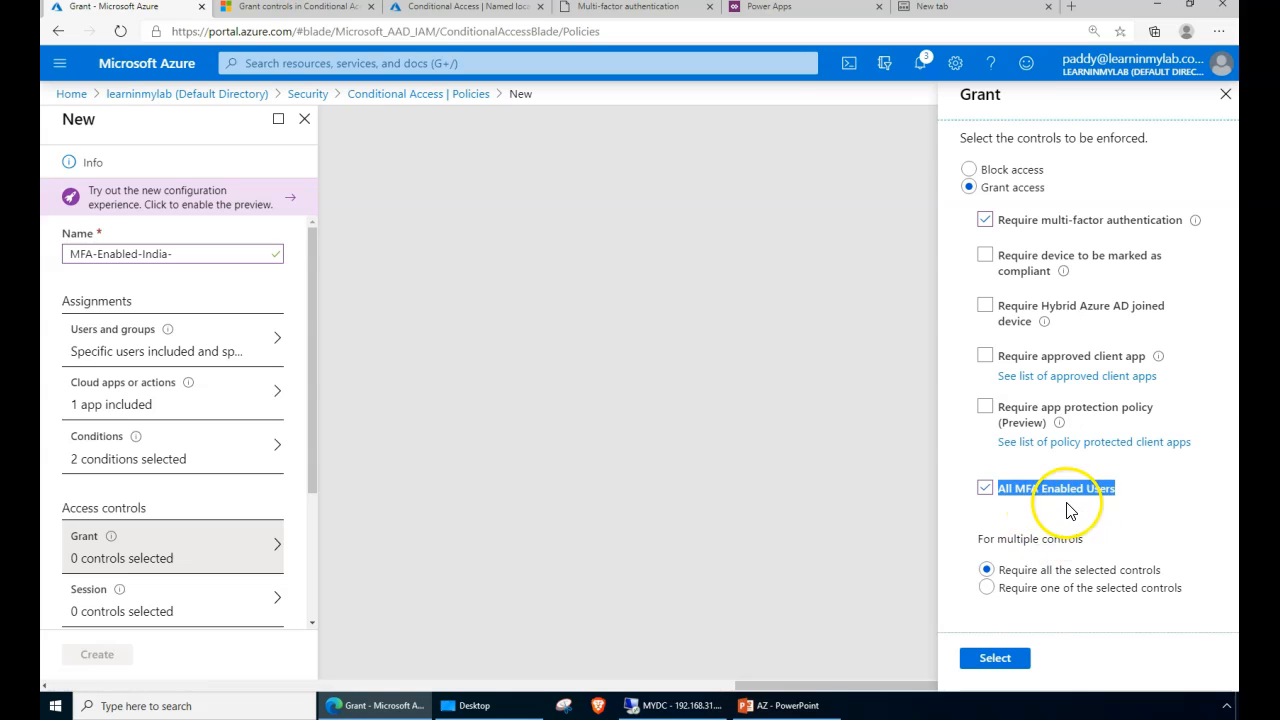
pyautogui.click(1036, 539)
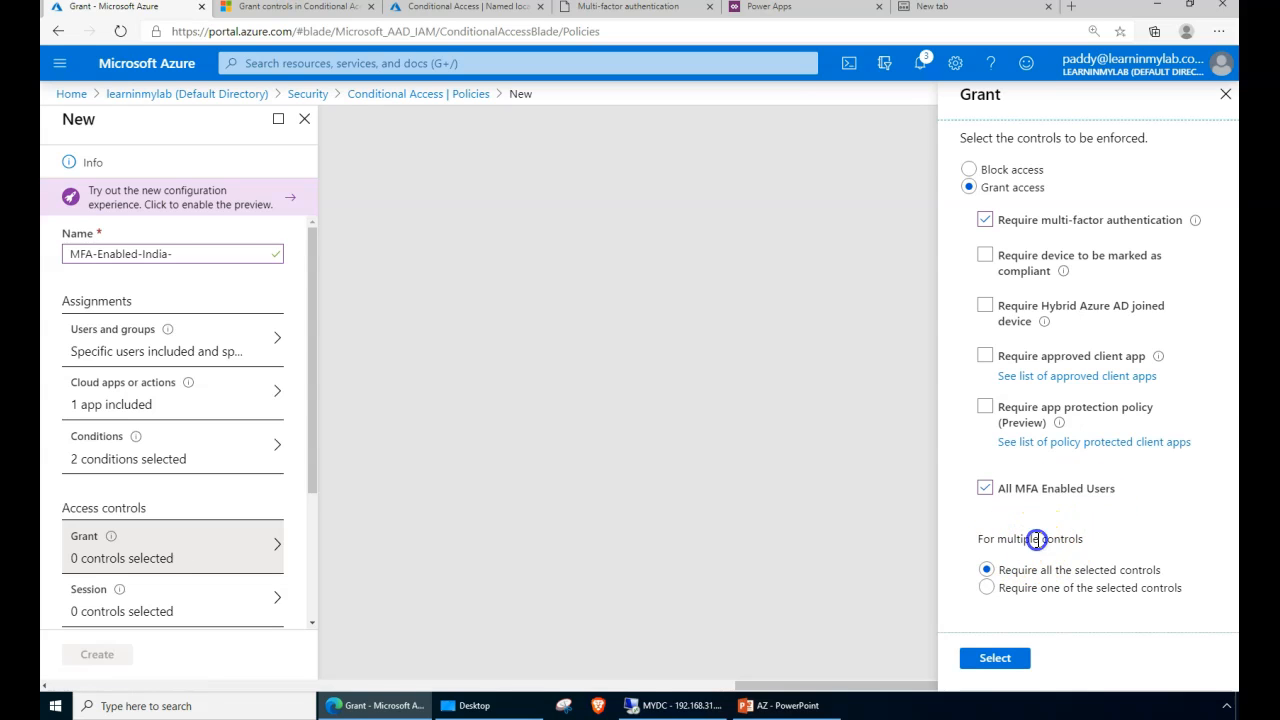
pyautogui.moveTo(986, 569); pyautogui.dragTo(1165, 573)
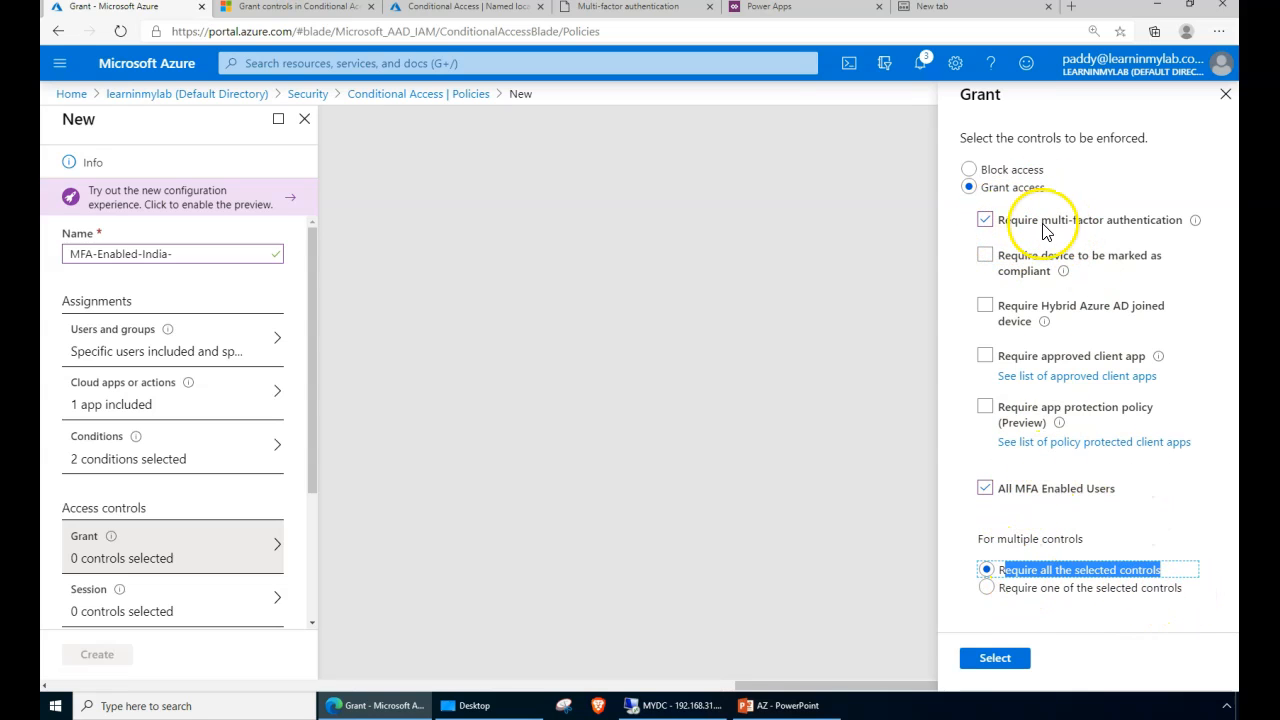
pyautogui.click(985, 589)
pyautogui.click(987, 570)
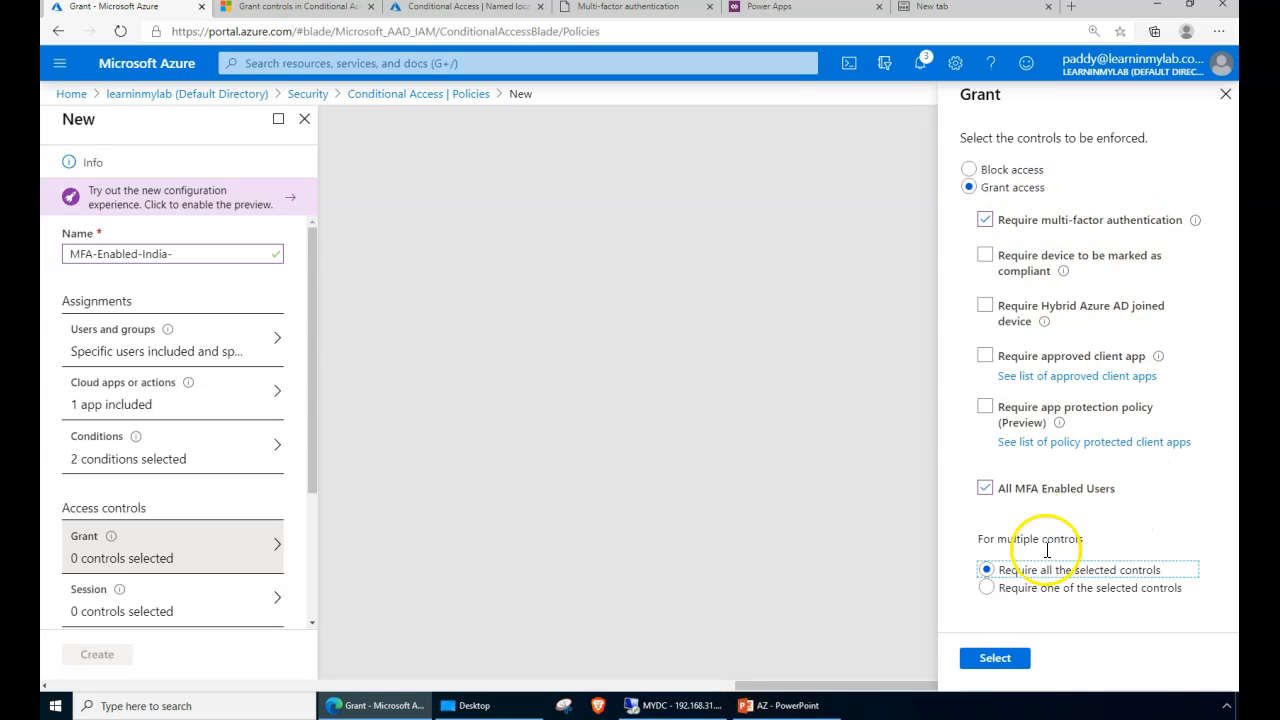
pyautogui.moveTo(1069, 576); pyautogui.dragTo(1155, 571)
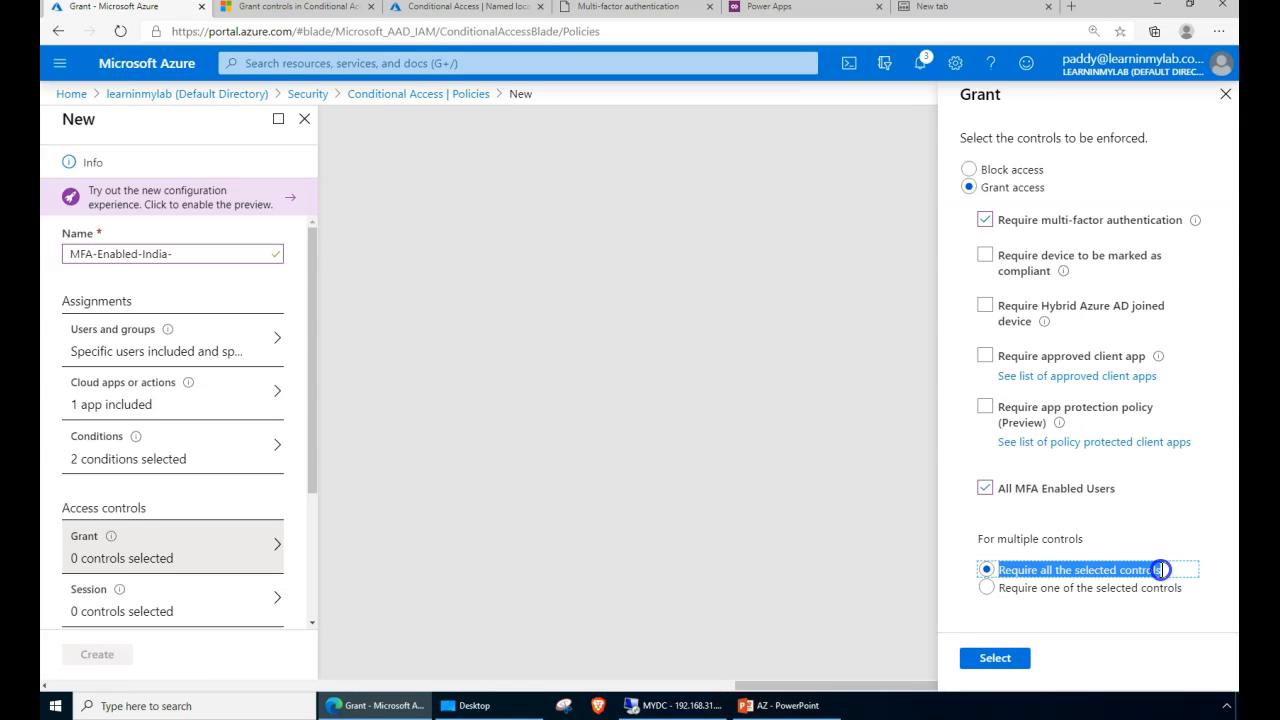
pyautogui.click(1011, 666)
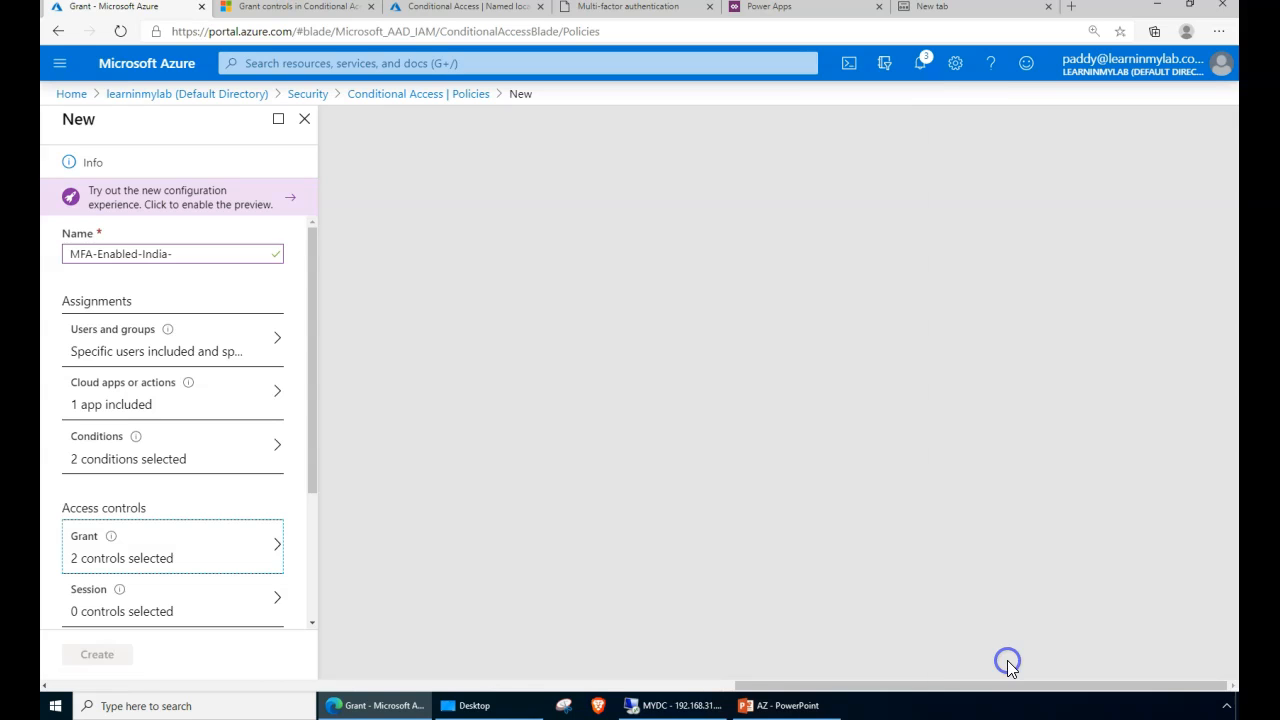
pyautogui.moveTo(311, 486); pyautogui.dragTo(306, 628)
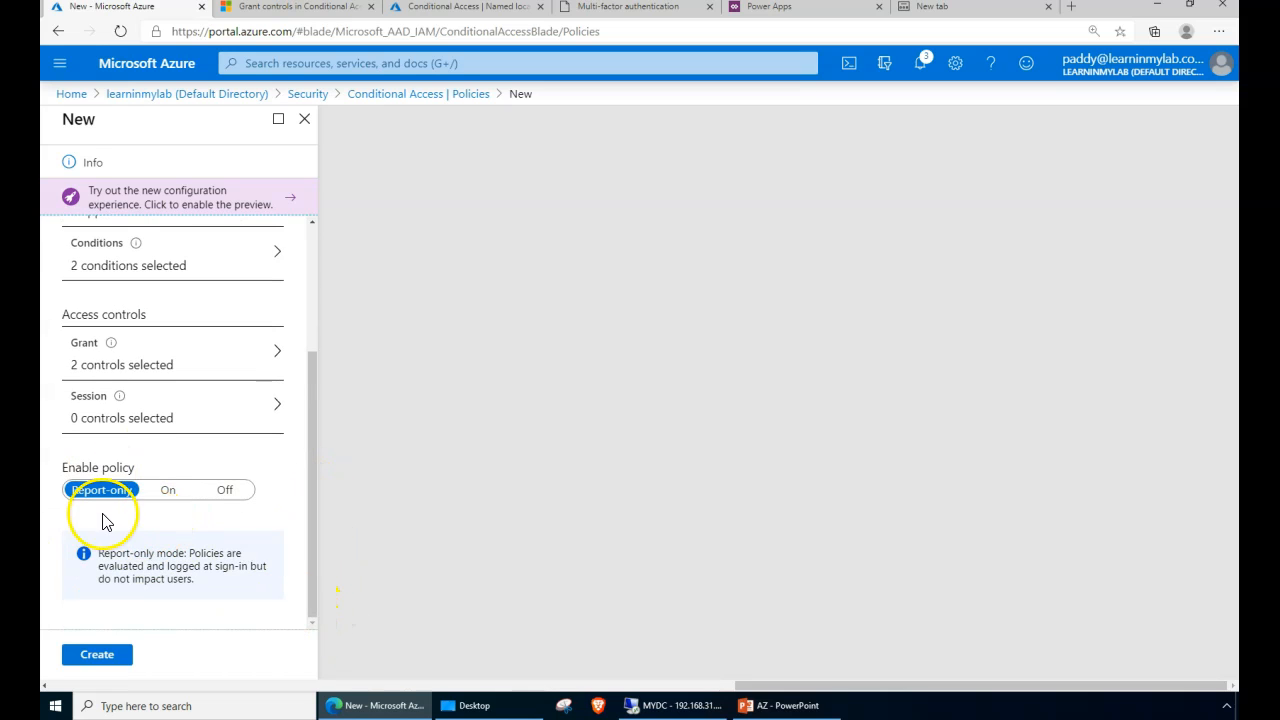
pyautogui.click(88, 410)
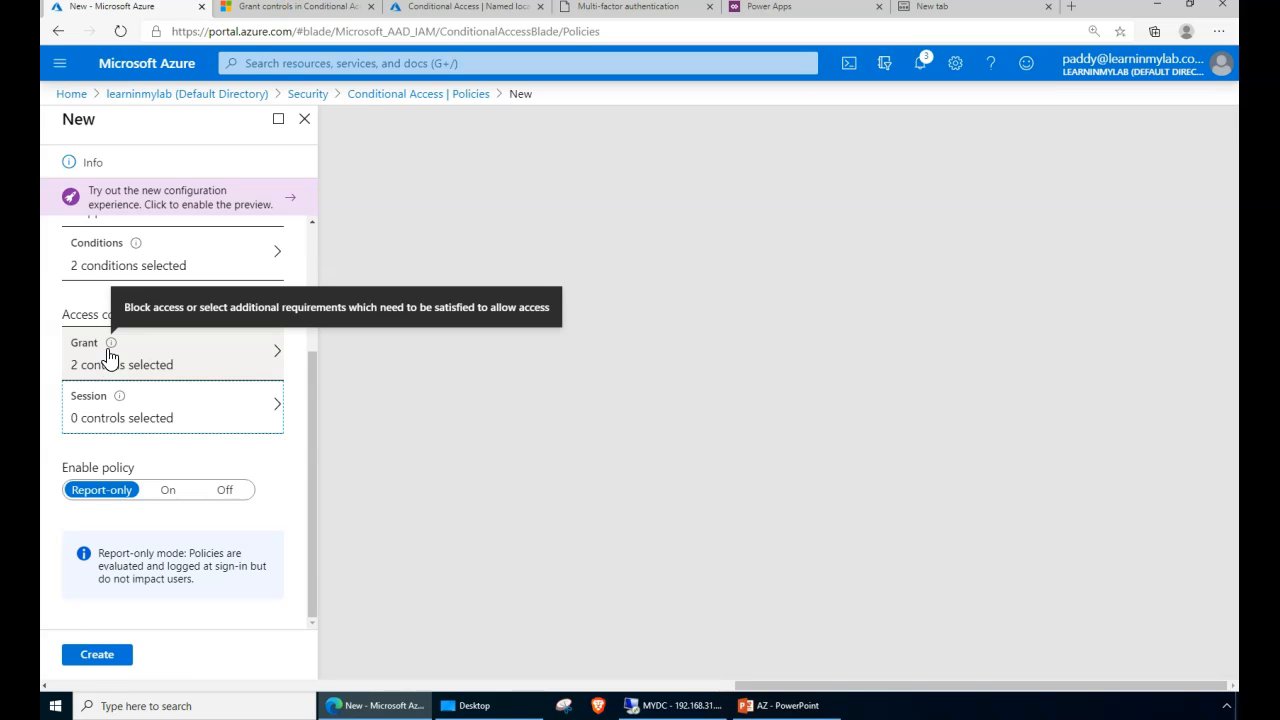
pyautogui.click(90, 316)
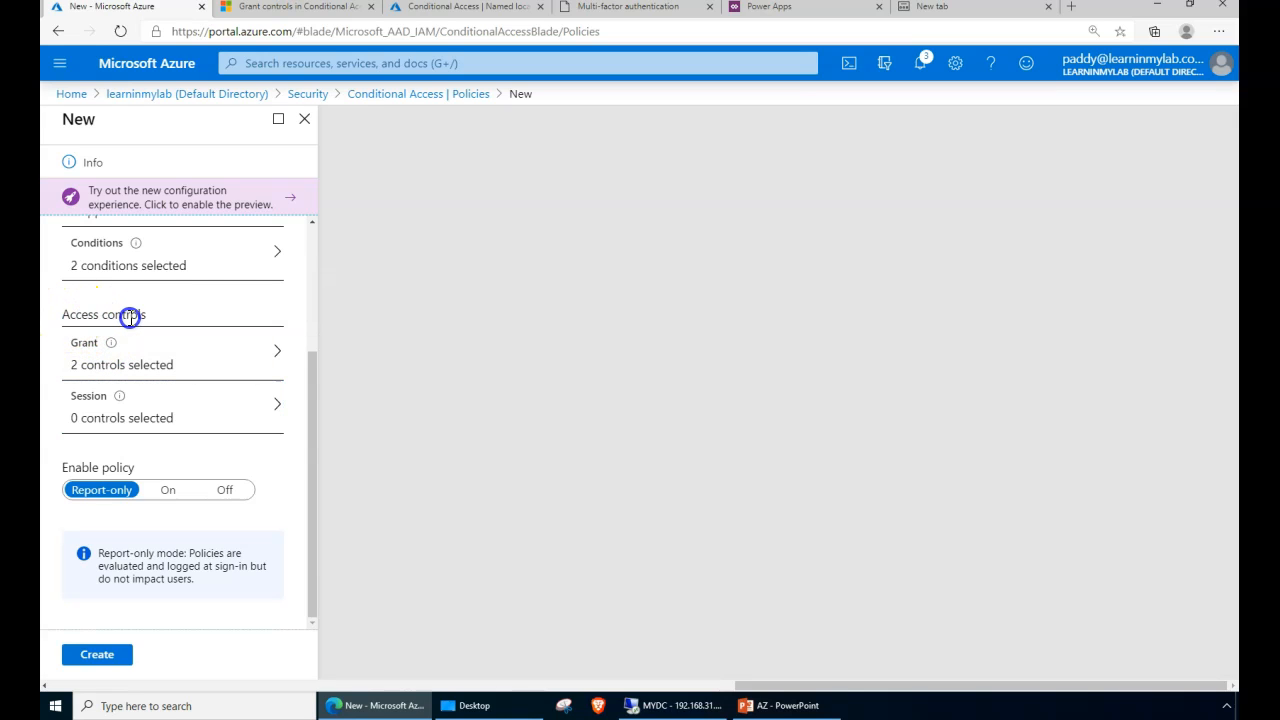
pyautogui.click(166, 430)
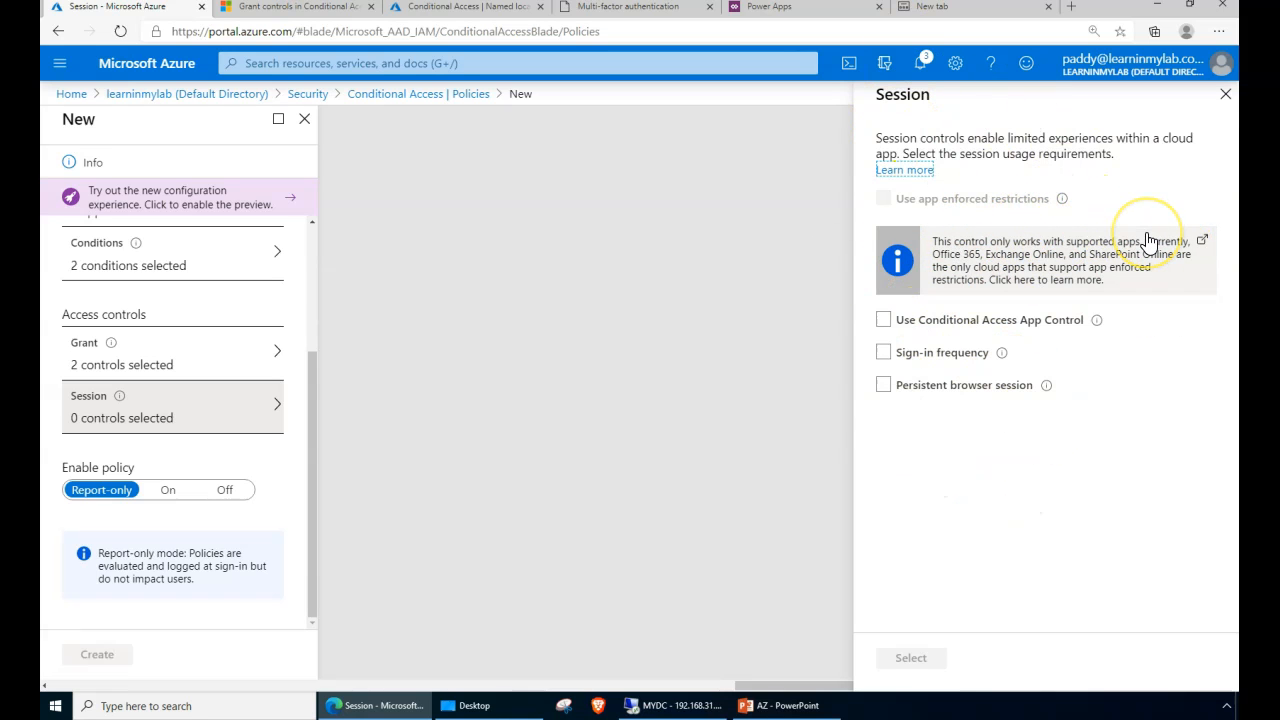
pyautogui.click(1227, 97)
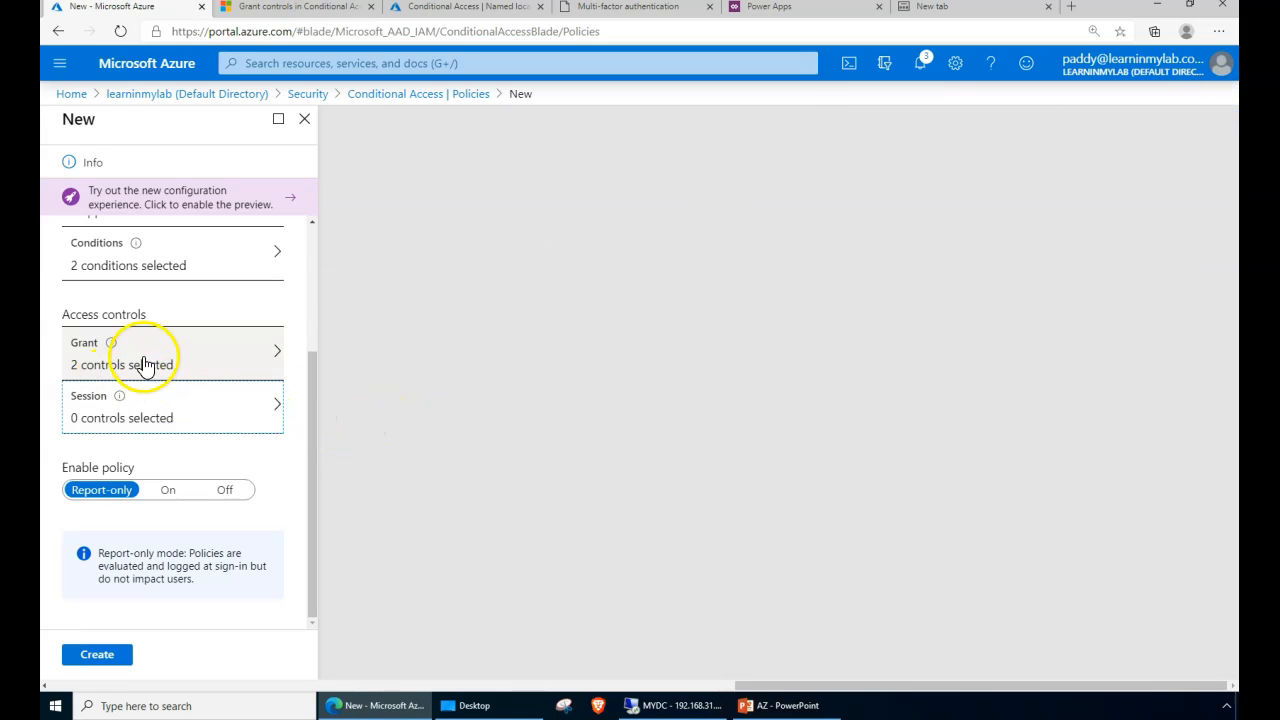
pyautogui.click(107, 372)
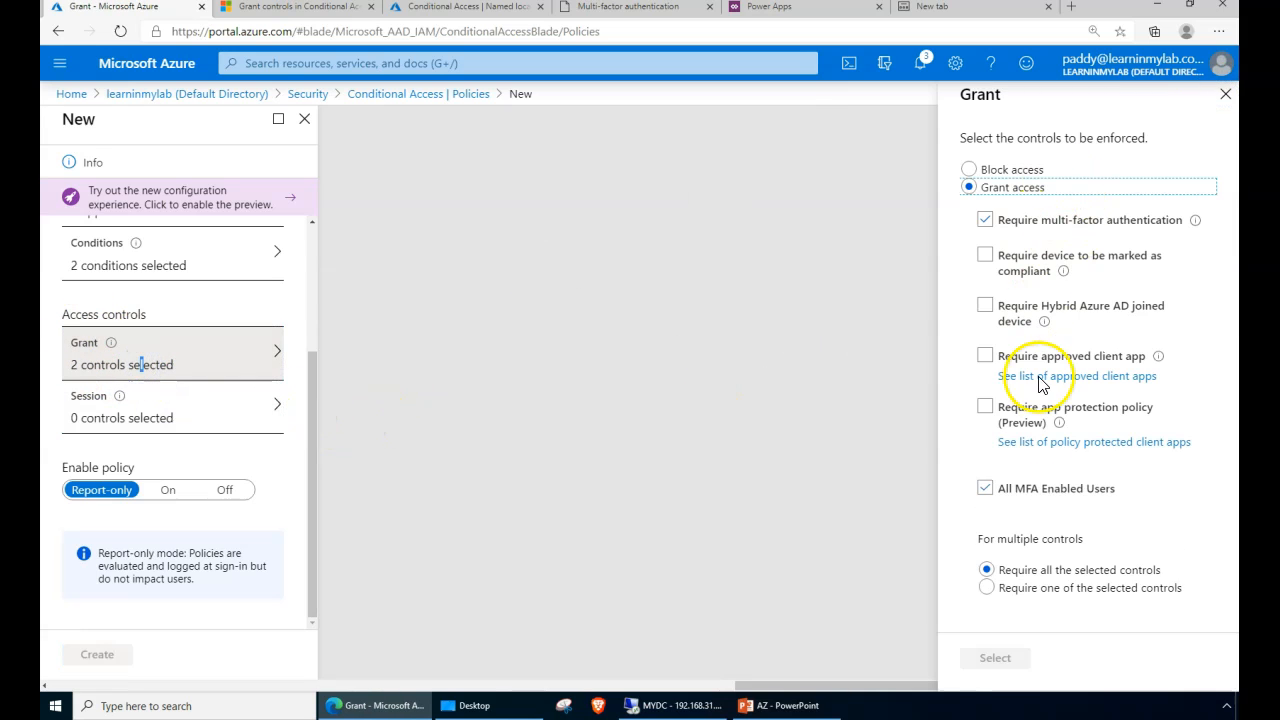
pyautogui.moveTo(1016, 569); pyautogui.dragTo(1164, 575)
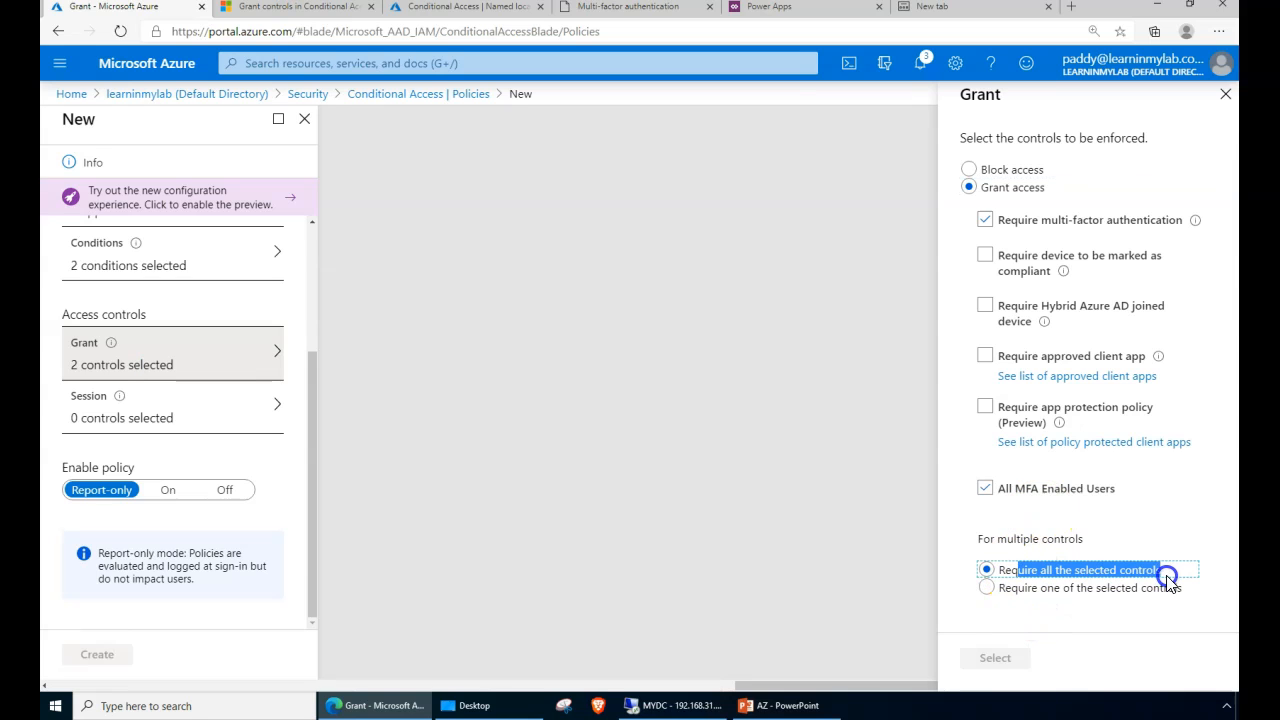
pyautogui.click(1225, 94)
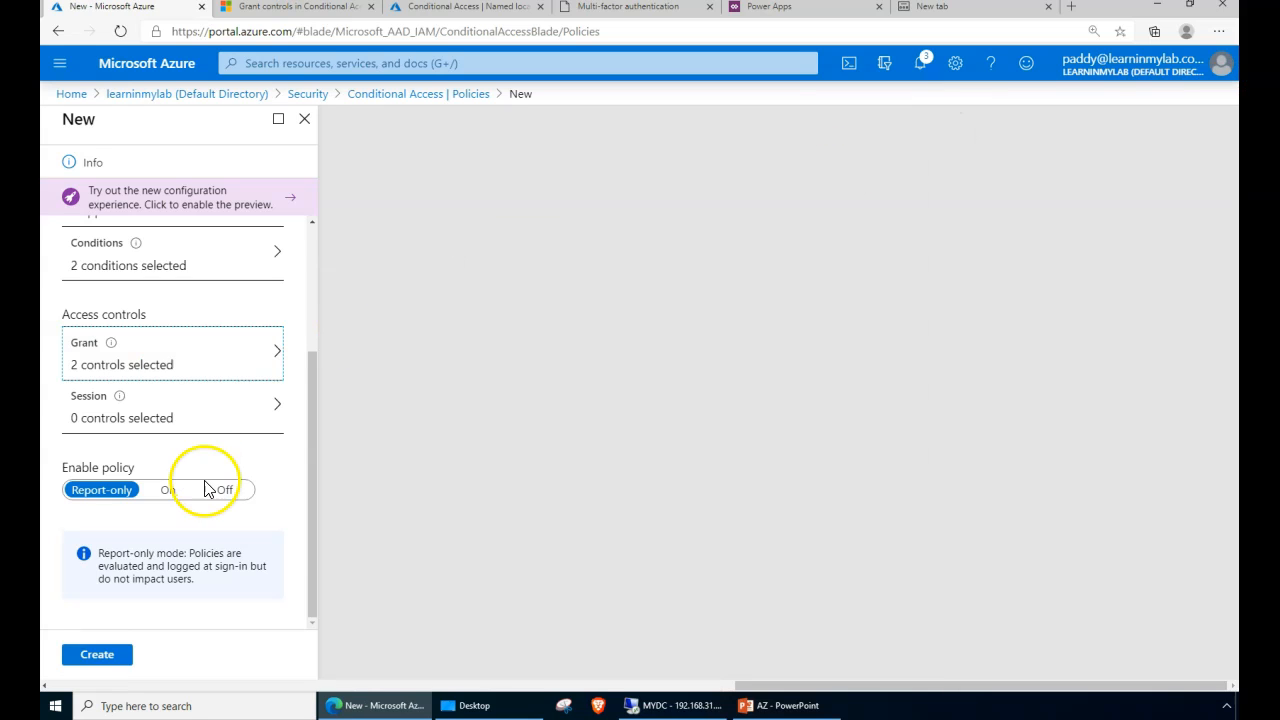
pyautogui.click(310, 586)
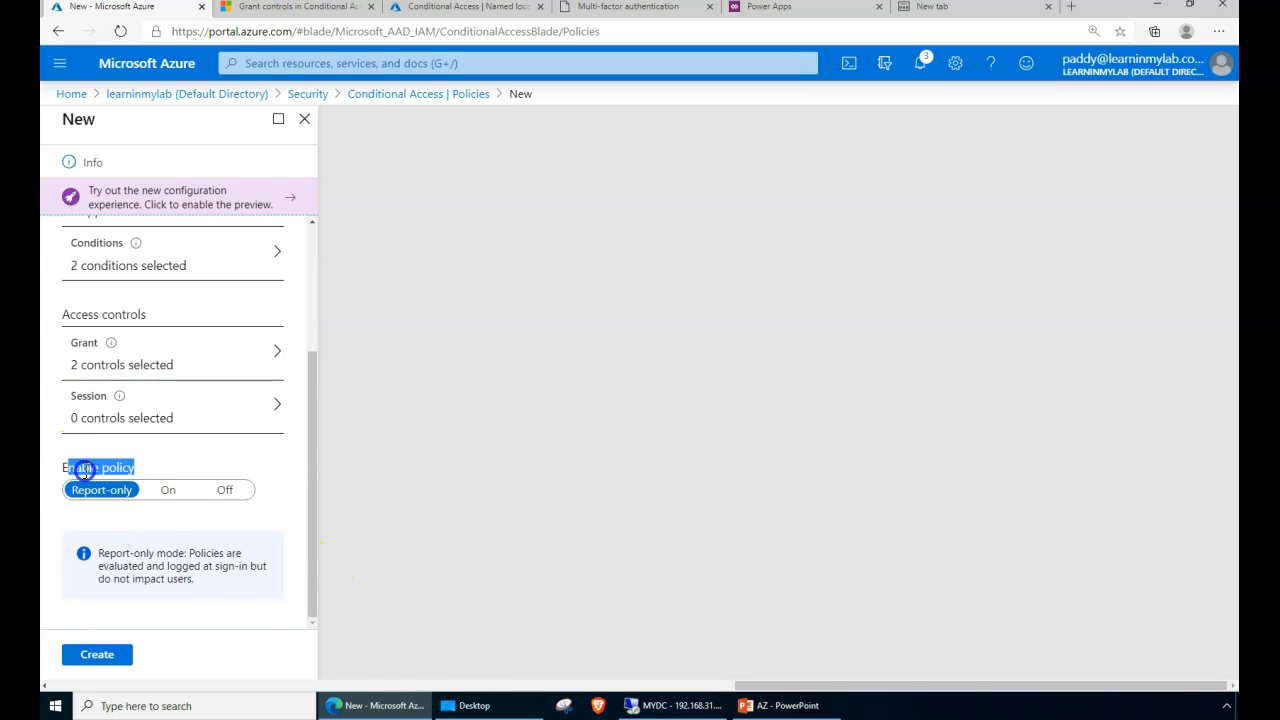
pyautogui.click(107, 491)
# - Read the Microsoft Docs article on report-only mode, then return to the new policy
pyautogui.click(172, 553)
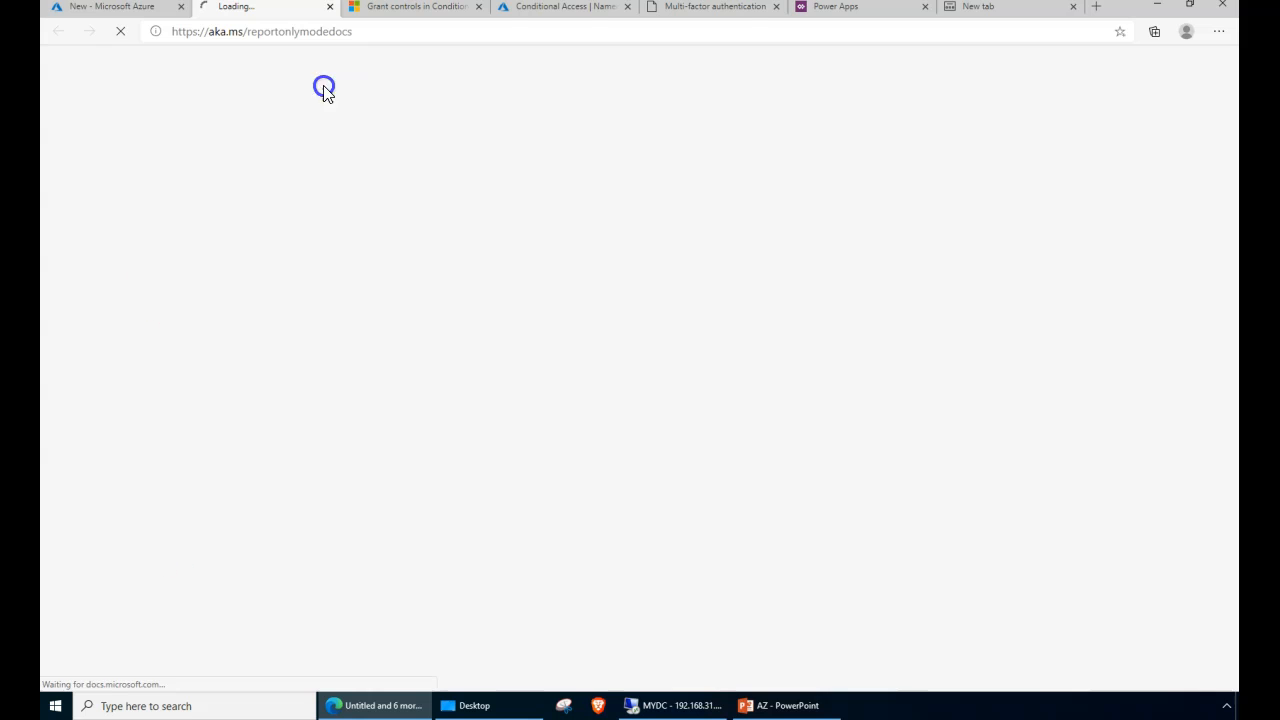
pyautogui.scroll(-8, 880, 423)
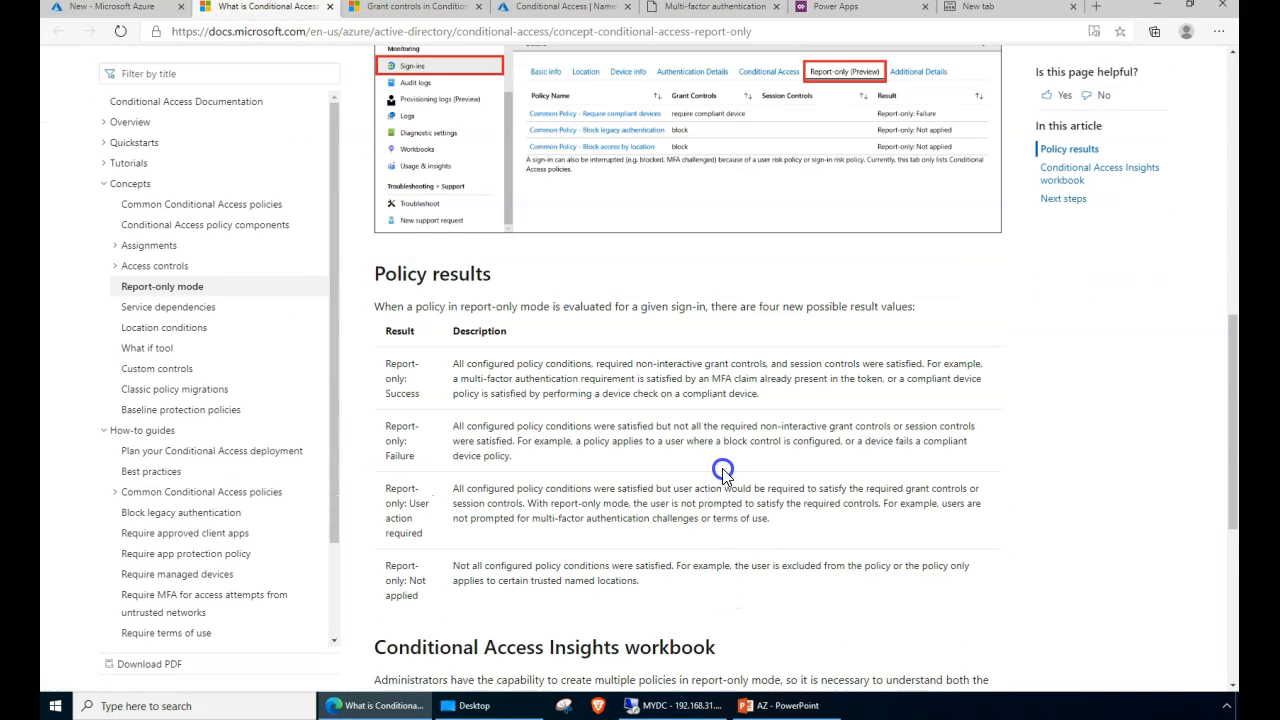
pyautogui.scroll(4, 880, 404)
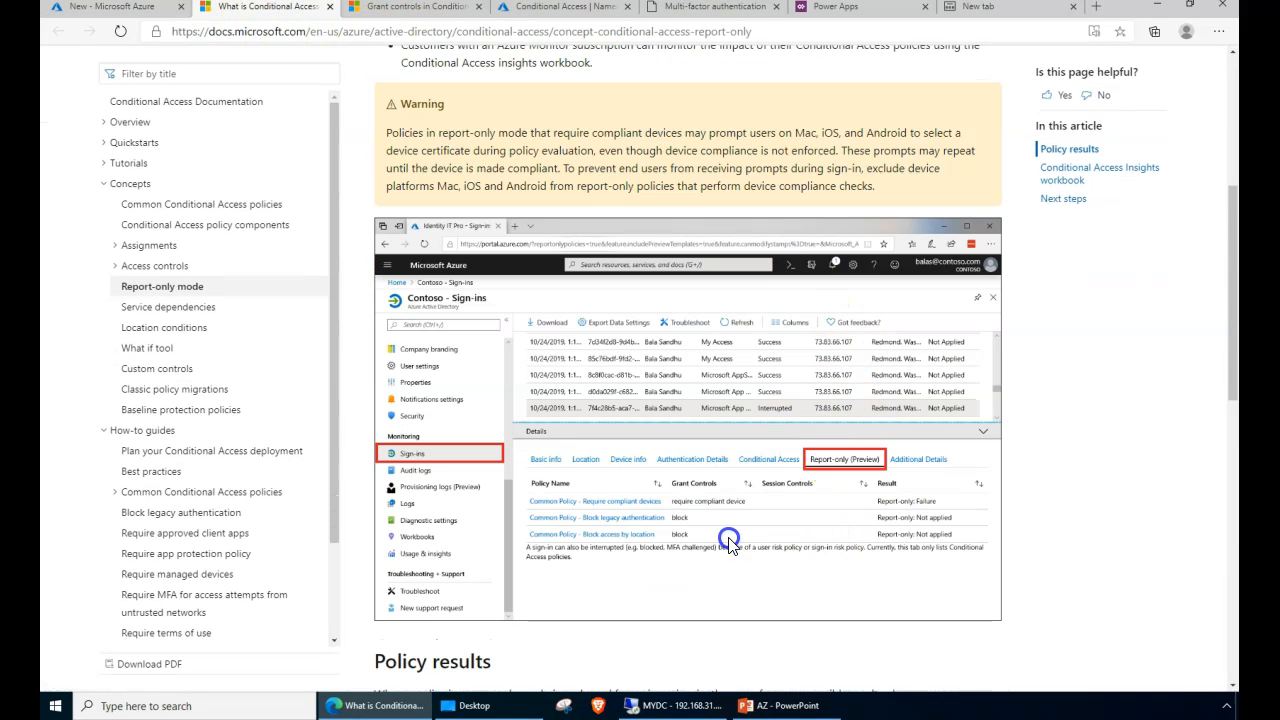
pyautogui.scroll(-4, 729, 541)
pyautogui.scroll(3, 716, 551)
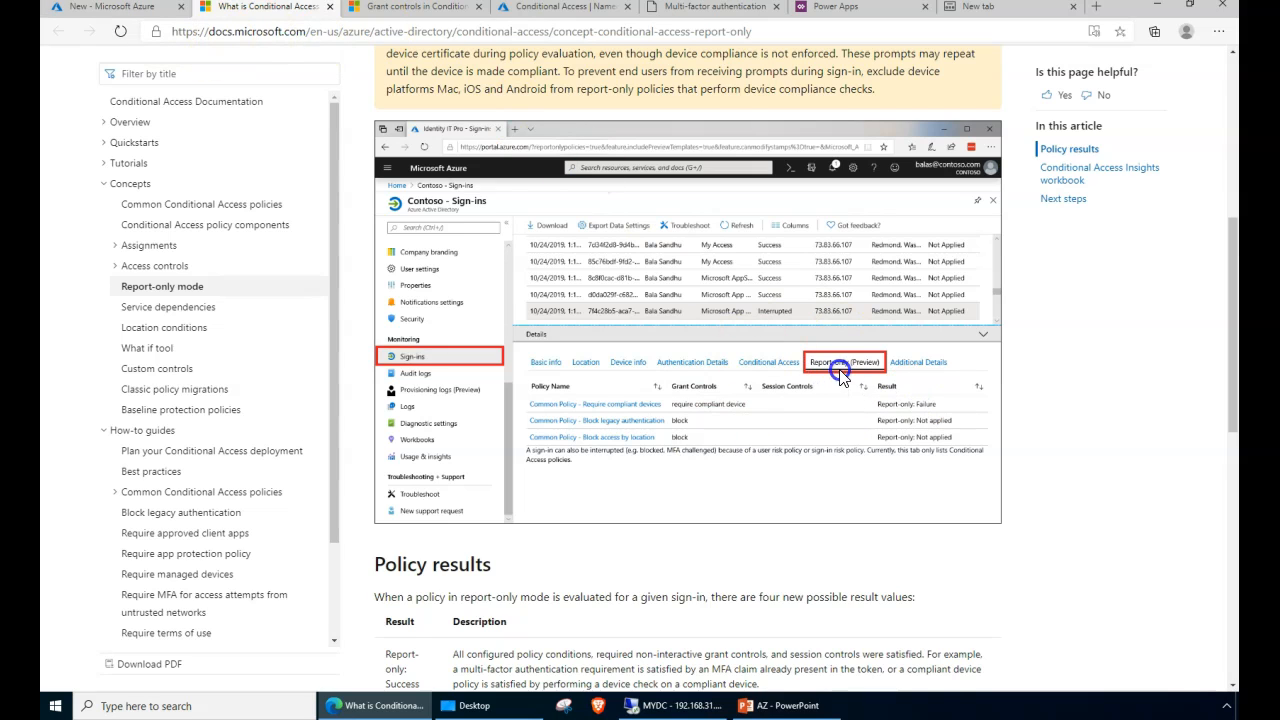
pyautogui.click(110, 10)
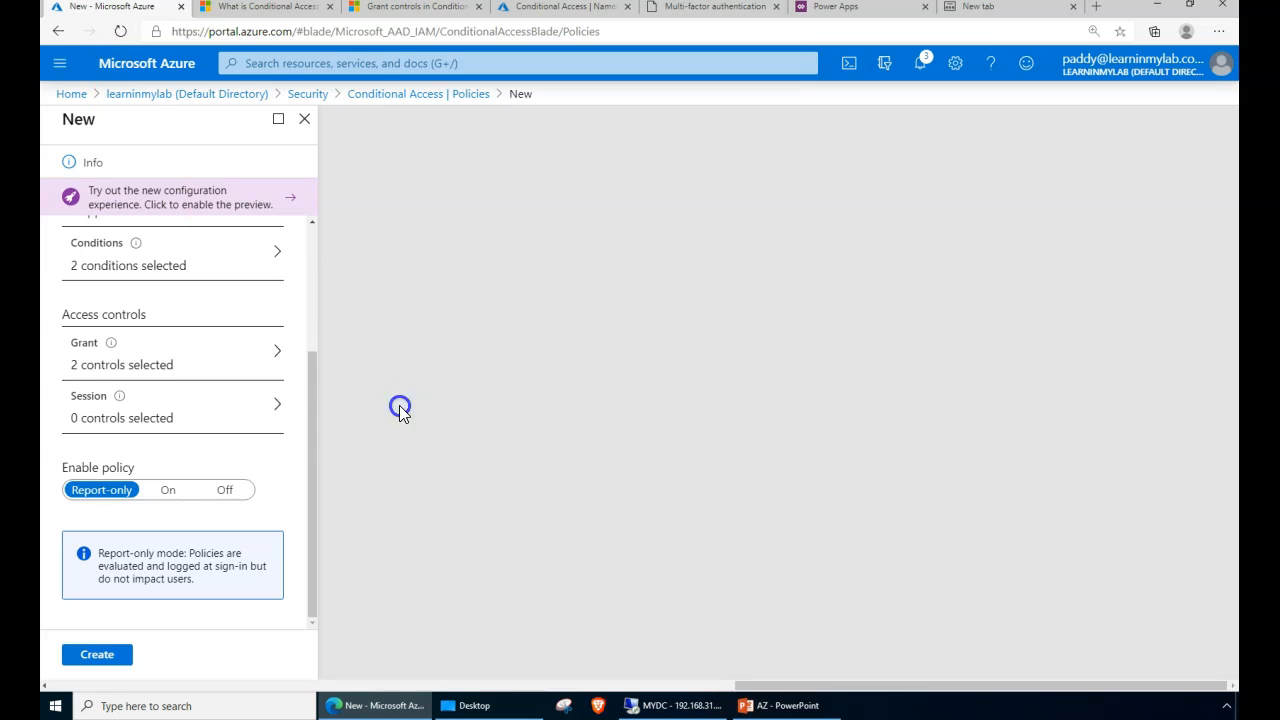
# - Switch the policy On, name it 'MFA-Enabled-India-Azure Portal', and create it
pyautogui.click(169, 494)
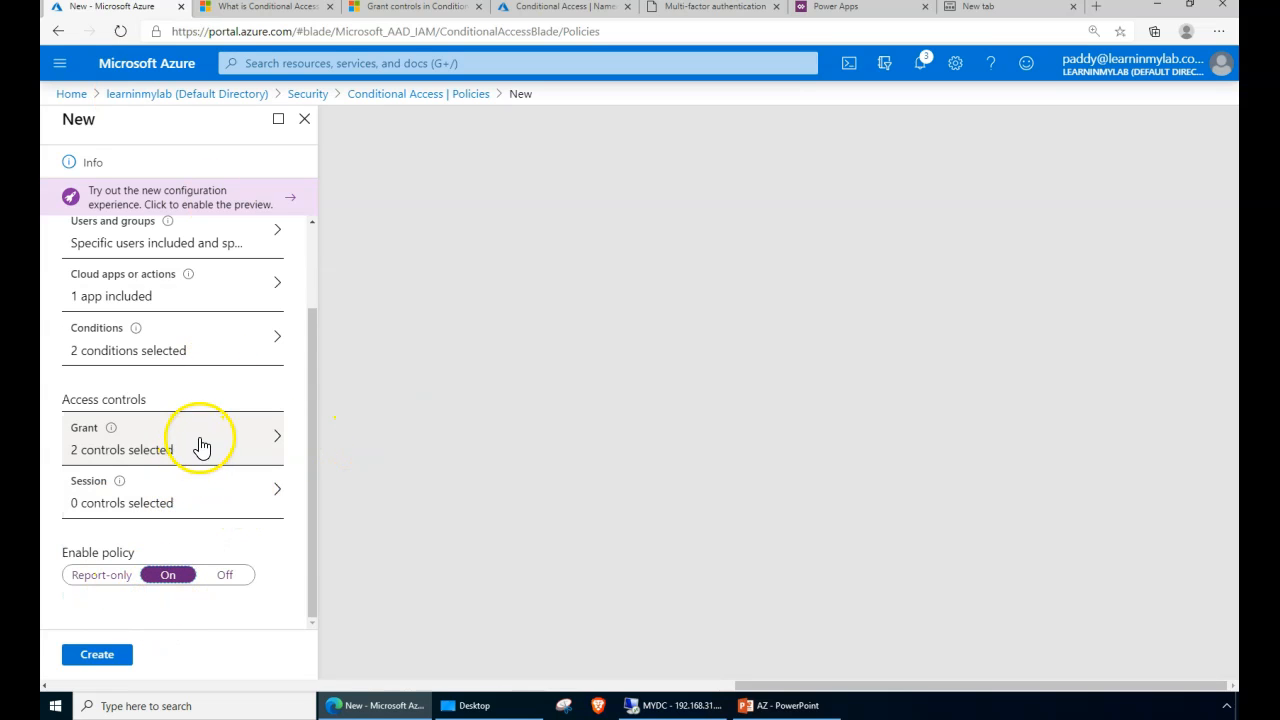
pyautogui.scroll(2, 201, 446)
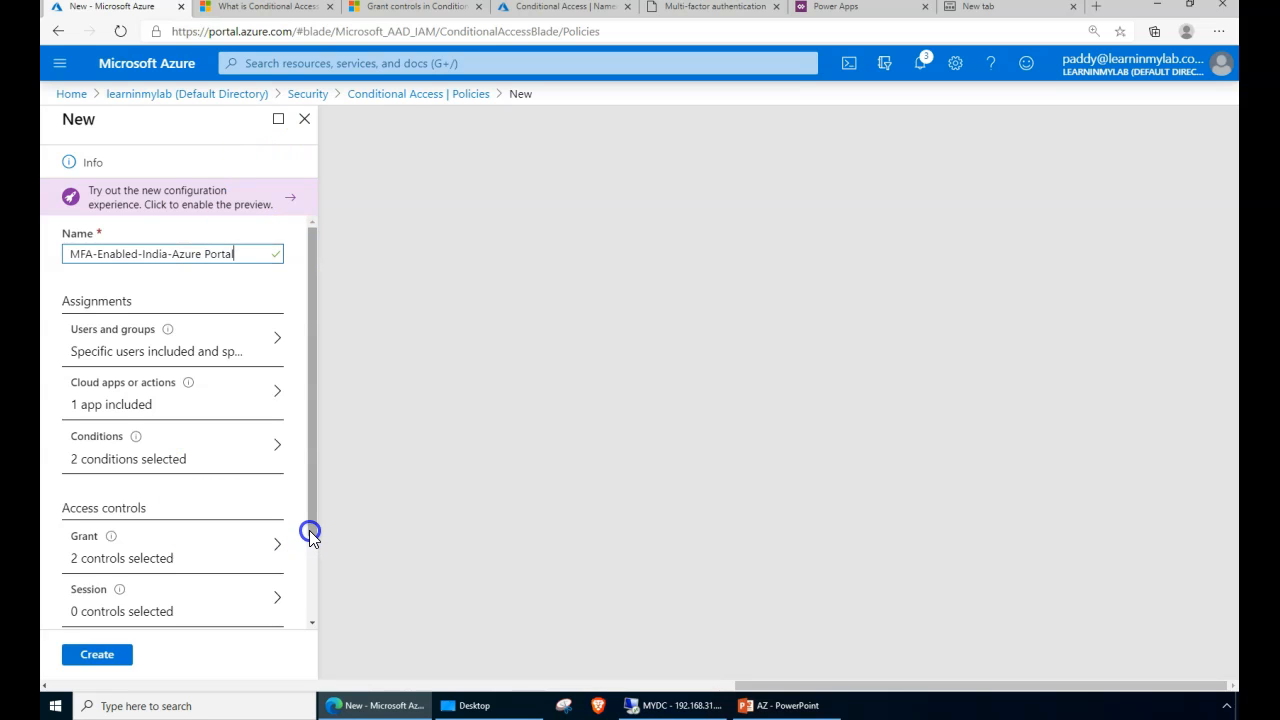
pyautogui.moveTo(310, 535); pyautogui.dragTo(318, 626)
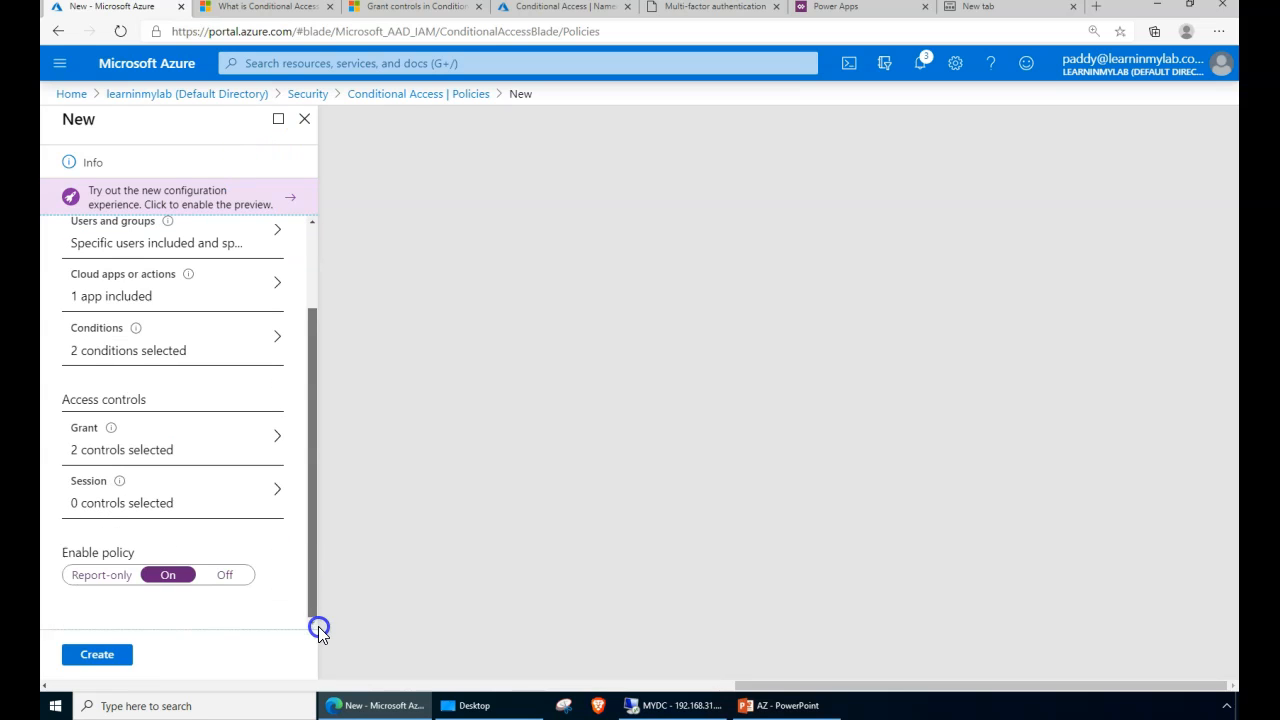
pyautogui.click(93, 658)
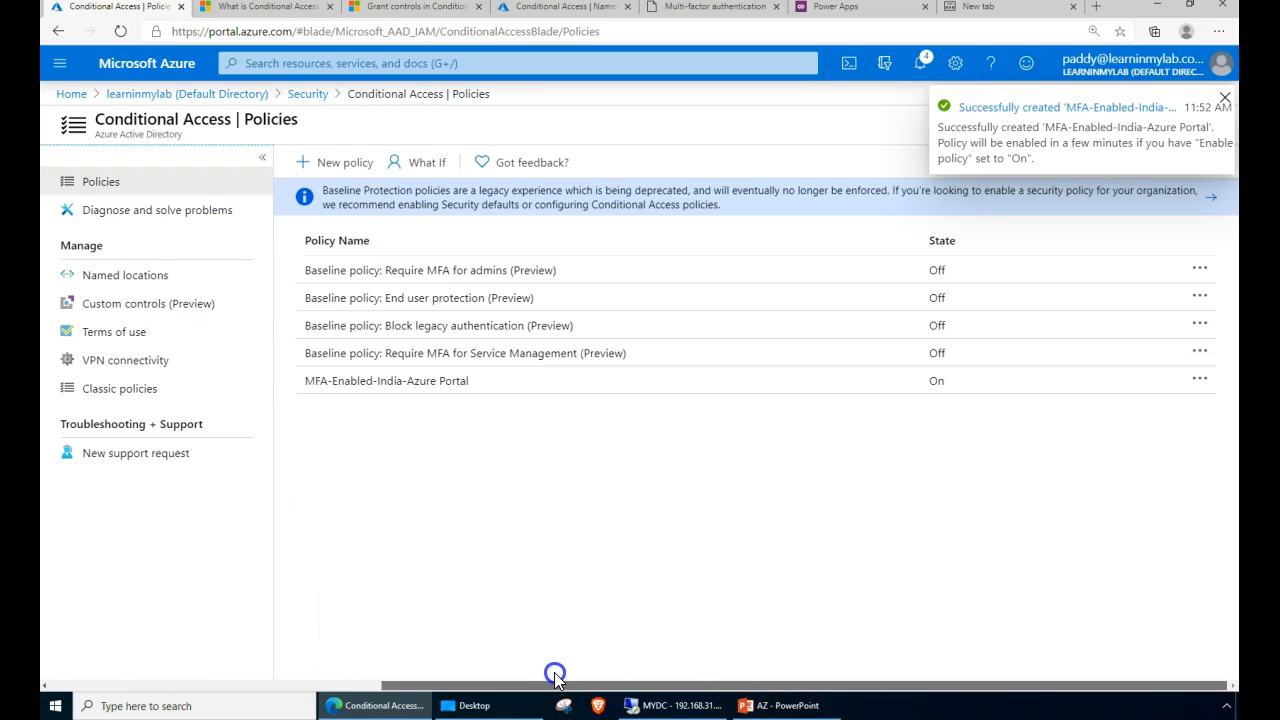
# - Dismiss the policy creation notification and briefly check the MFA-Enabled-India-Azure Portal policy
pyautogui.click(495, 491)
pyautogui.click(415, 479)
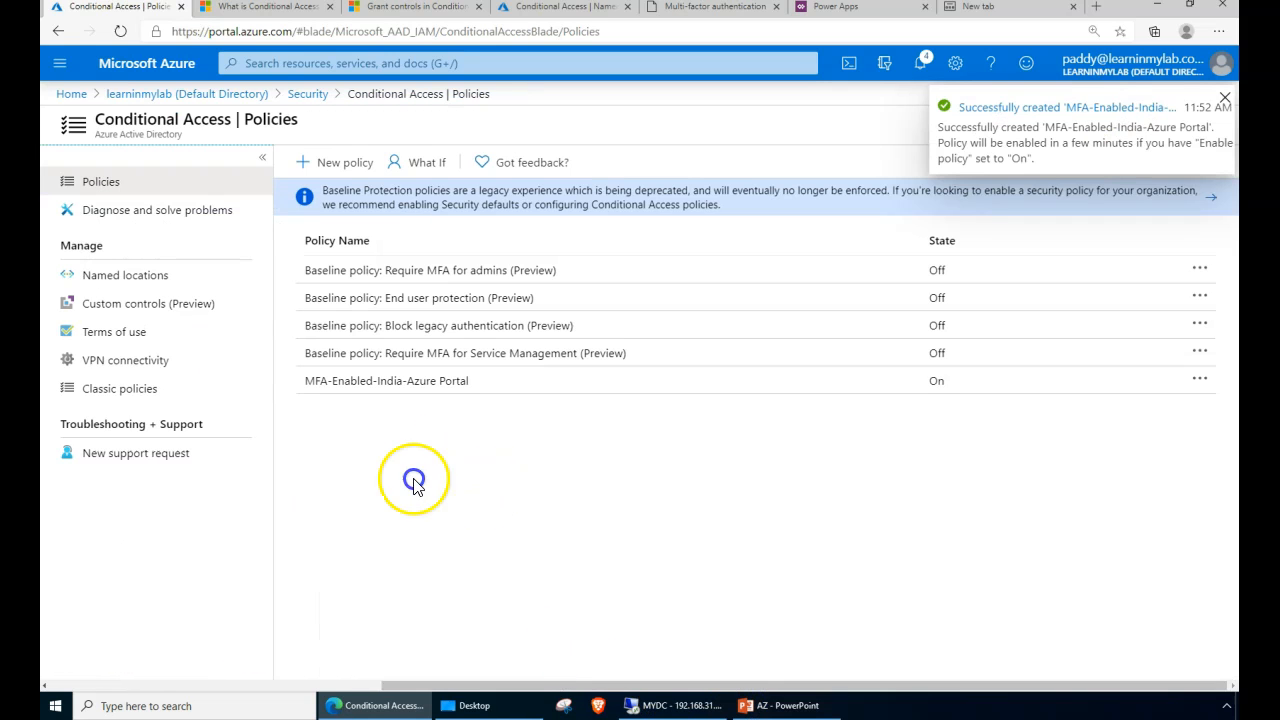
pyautogui.click(1225, 97)
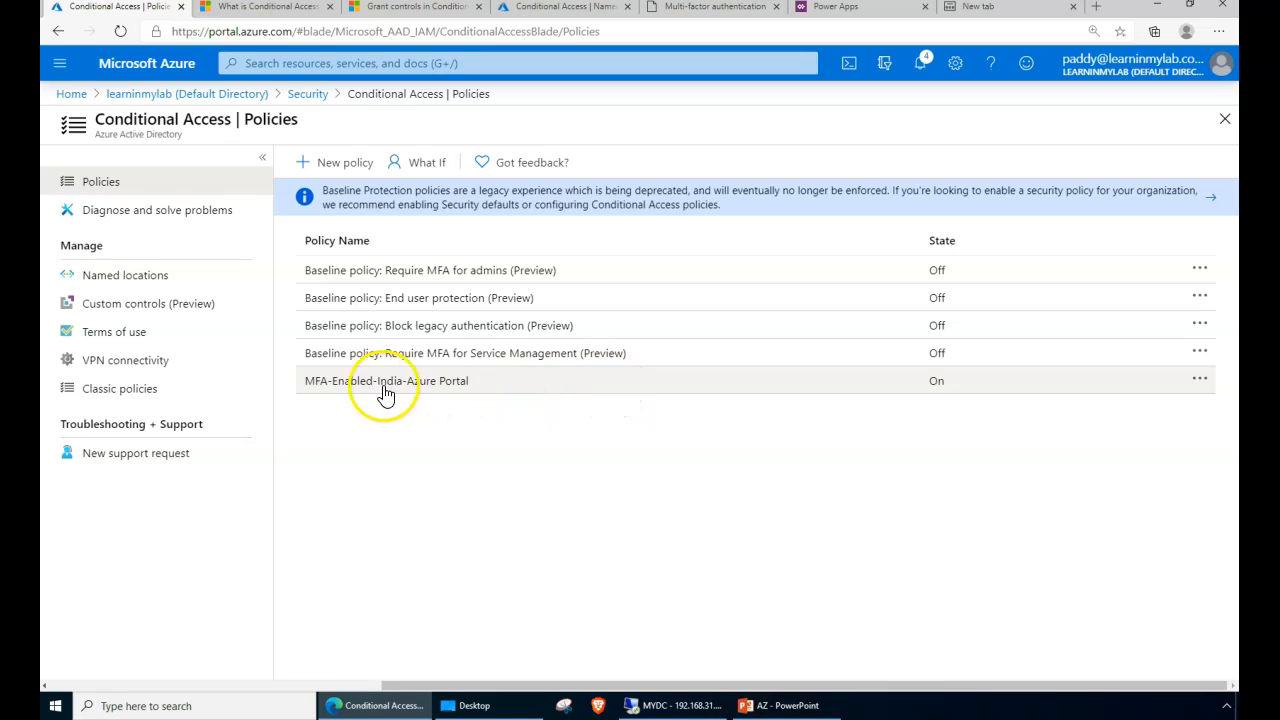
pyautogui.click(514, 394)
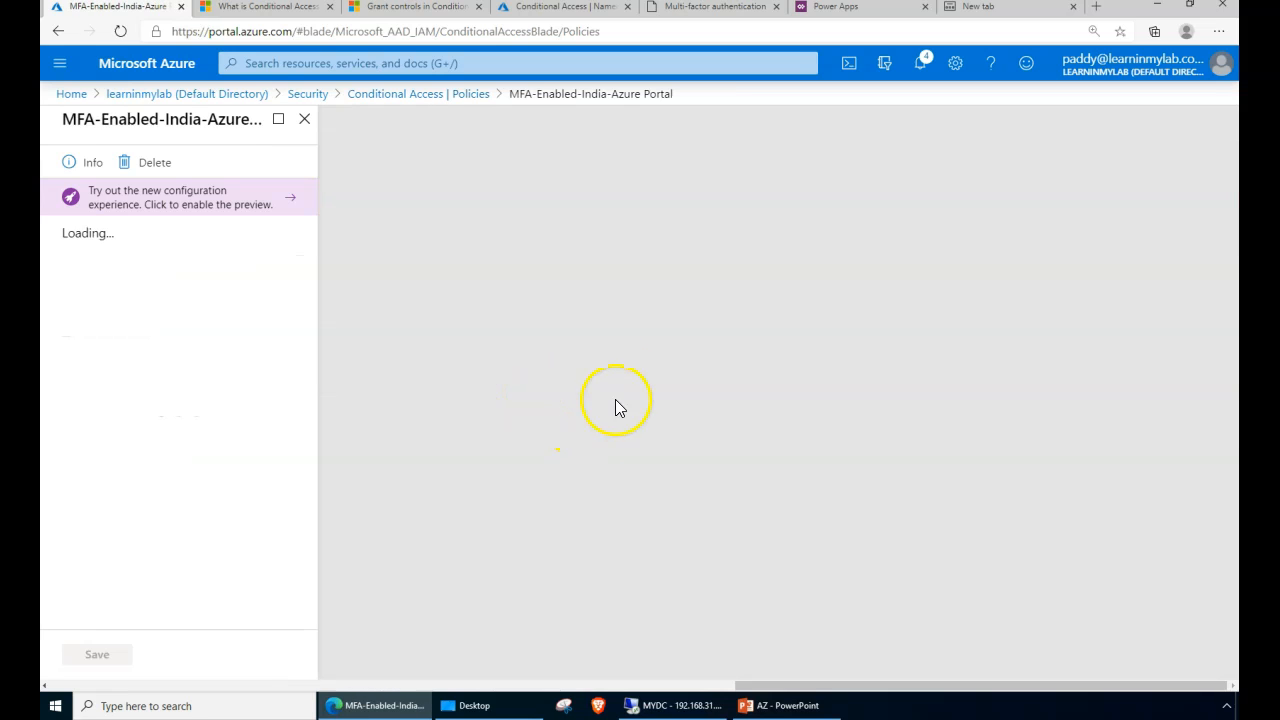
pyautogui.click(408, 95)
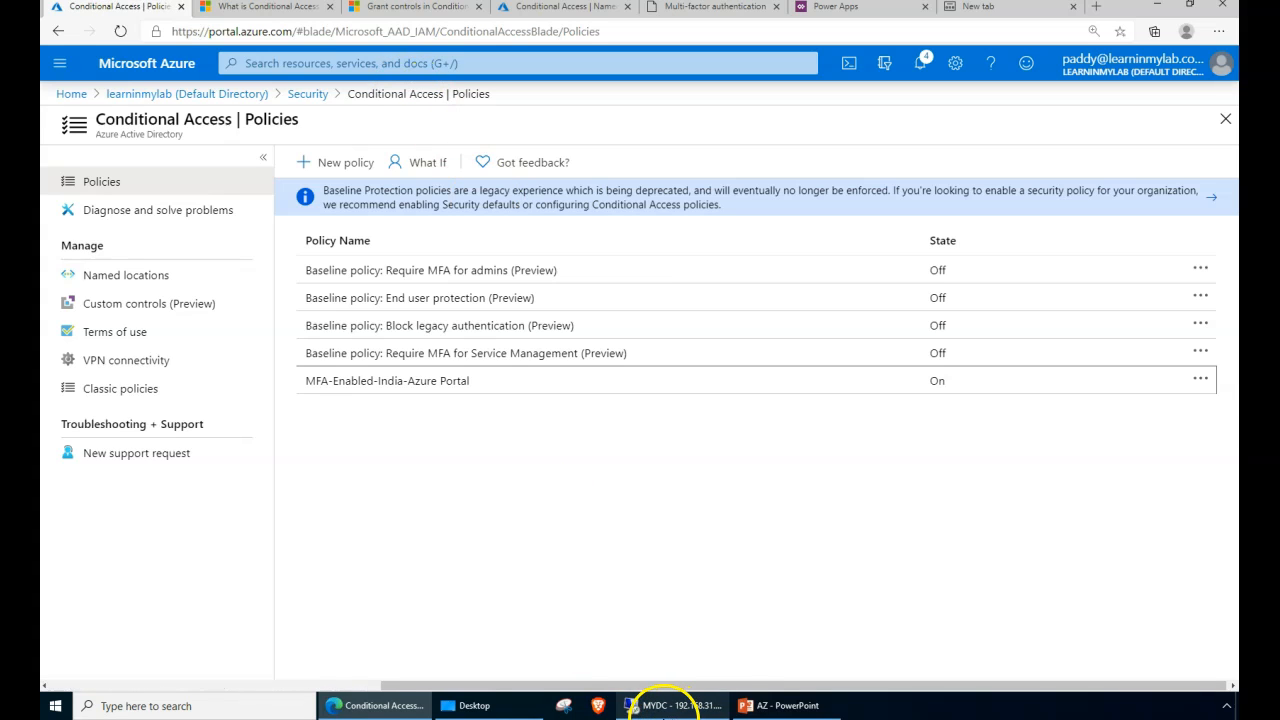
# - Copy the policy's single assigned group name from Users and groups, then return to Home
pyautogui.moveTo(662, 706)
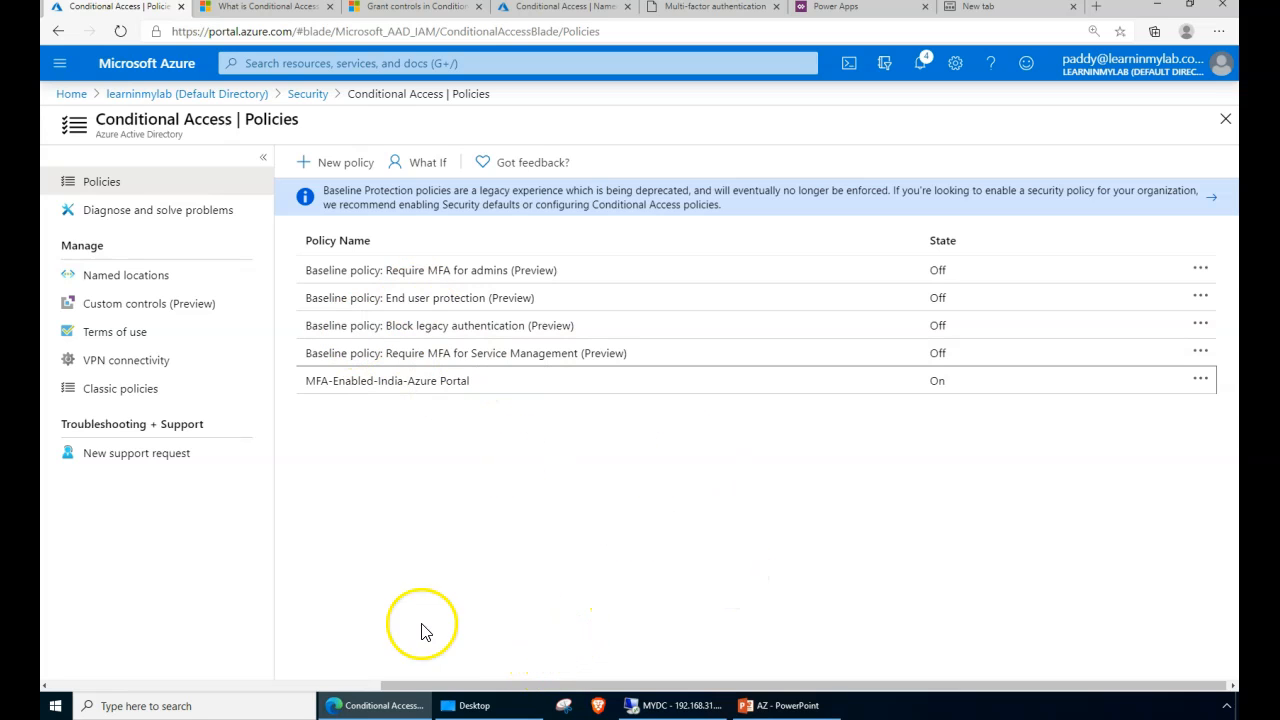
pyautogui.click(419, 398)
pyautogui.click(160, 345)
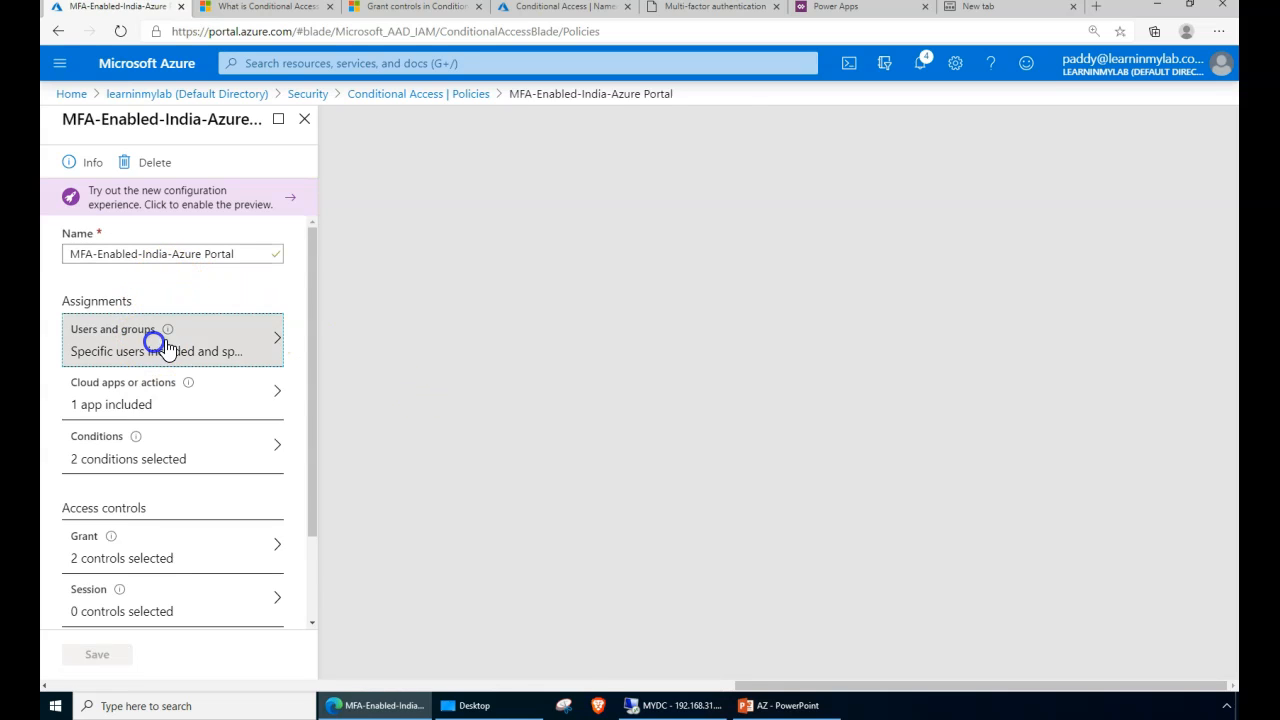
pyautogui.moveTo(389, 465); pyautogui.dragTo(540, 465)
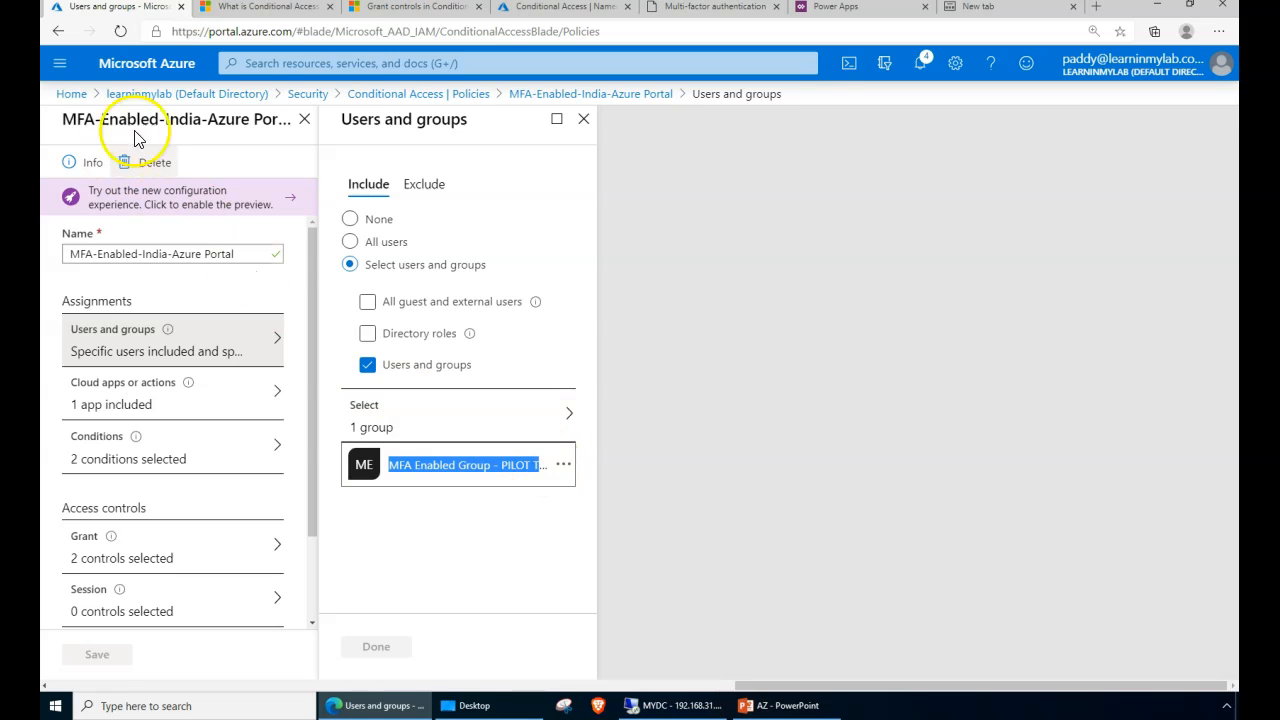
pyautogui.click(70, 93)
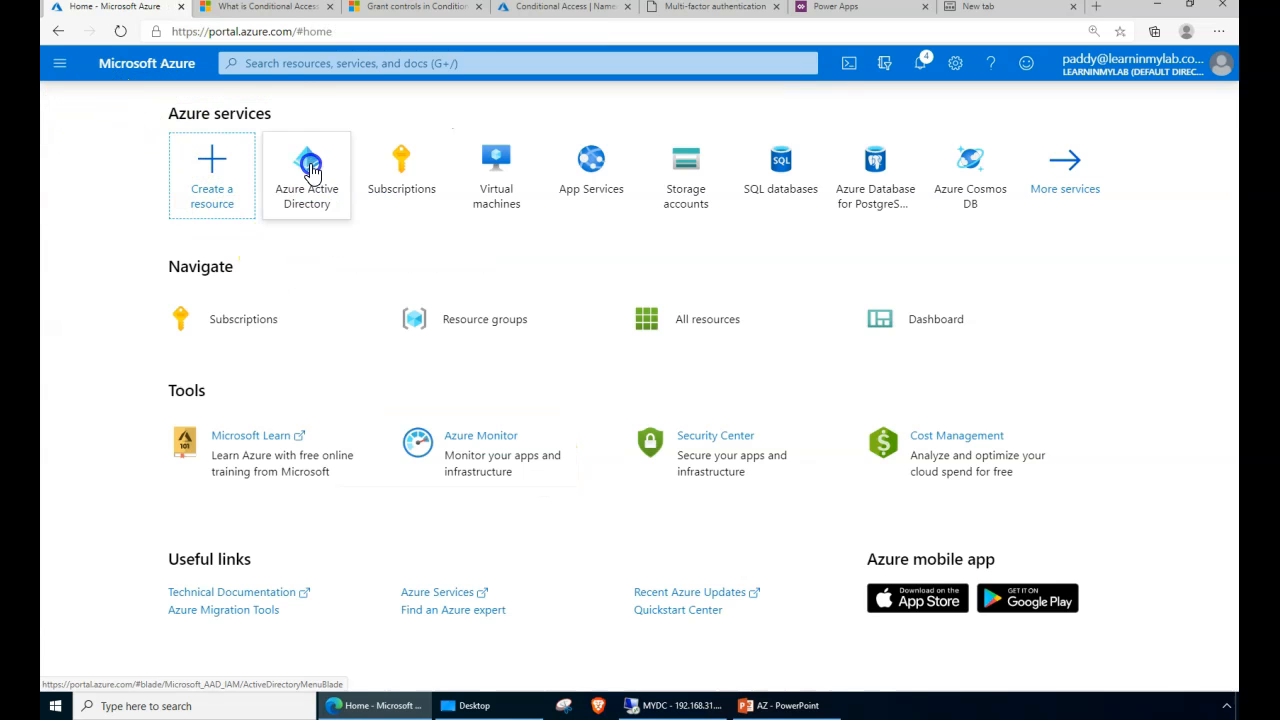
# - Find the MFA Enabled Group - PILOT TESTING in Azure AD Groups and open its first member's profile
pyautogui.click(312, 172)
pyautogui.click(126, 349)
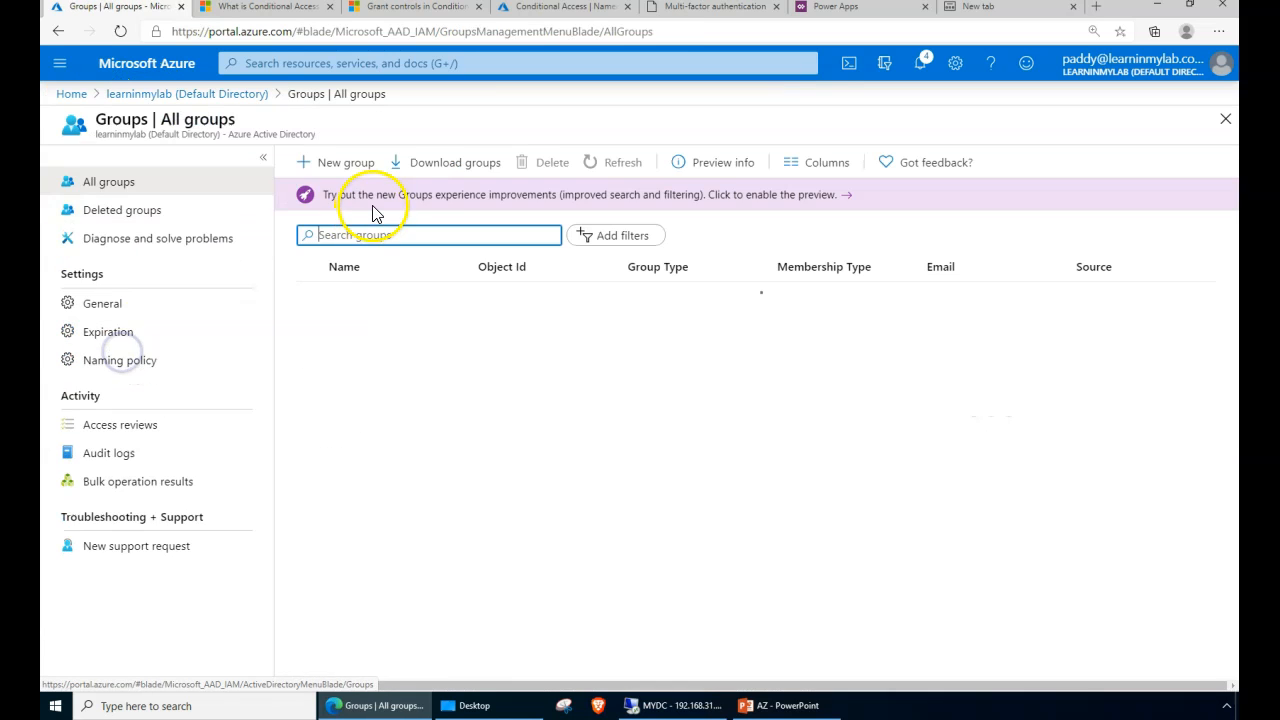
pyautogui.write('MFA Enabled Group - PILOT TE')
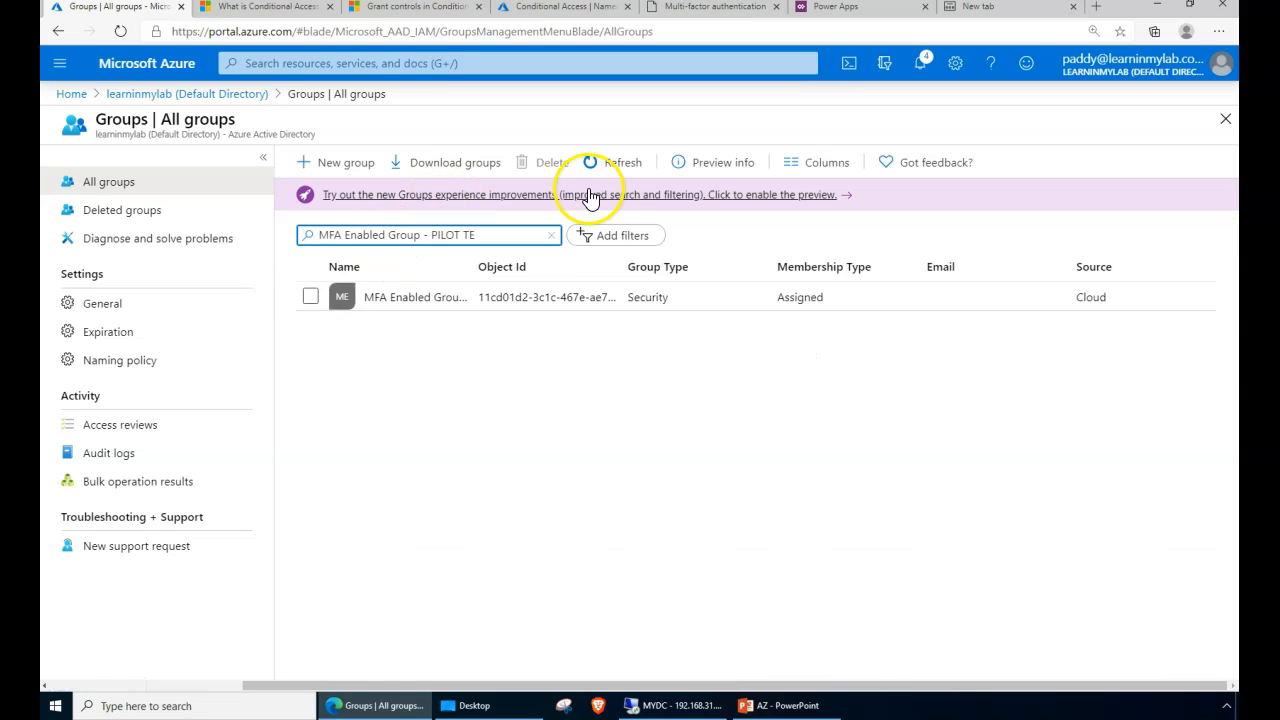
pyautogui.click(436, 300)
pyautogui.click(220, 308)
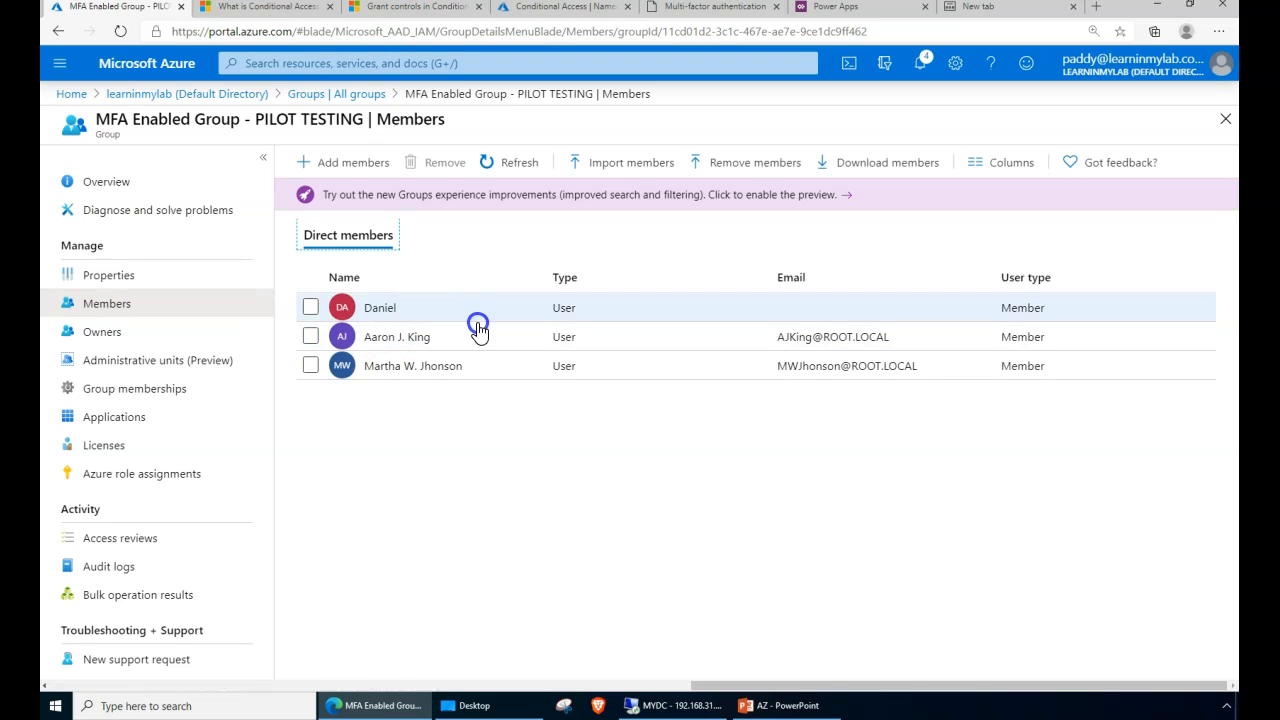
pyautogui.click(385, 312)
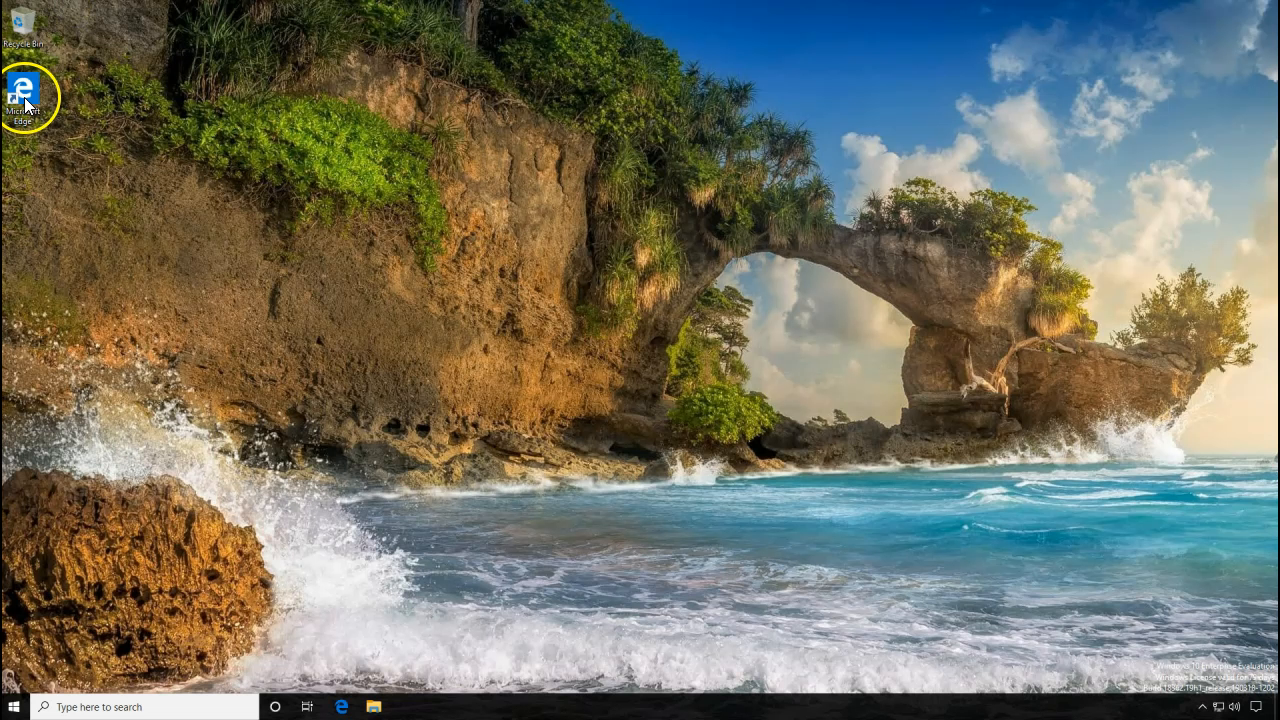
# - Launch Edge and go to portal.azure.com
pyautogui.doubleClick(24, 98)
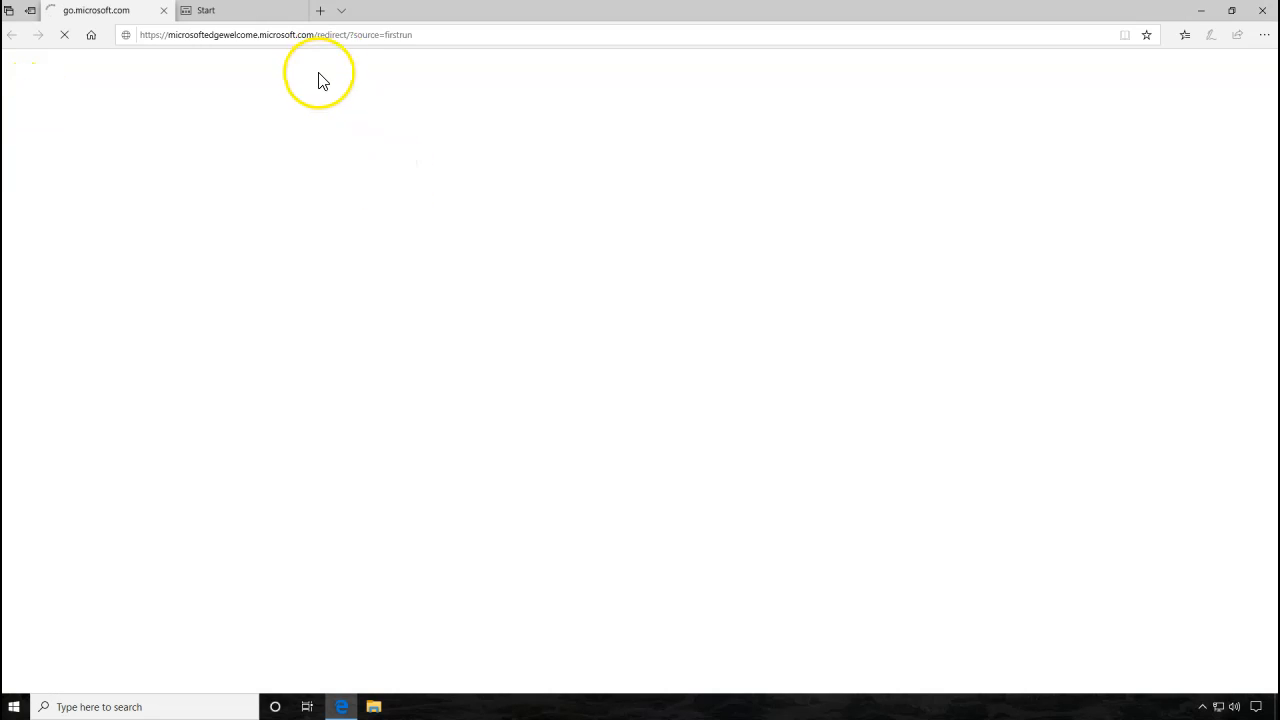
pyautogui.click(341, 29)
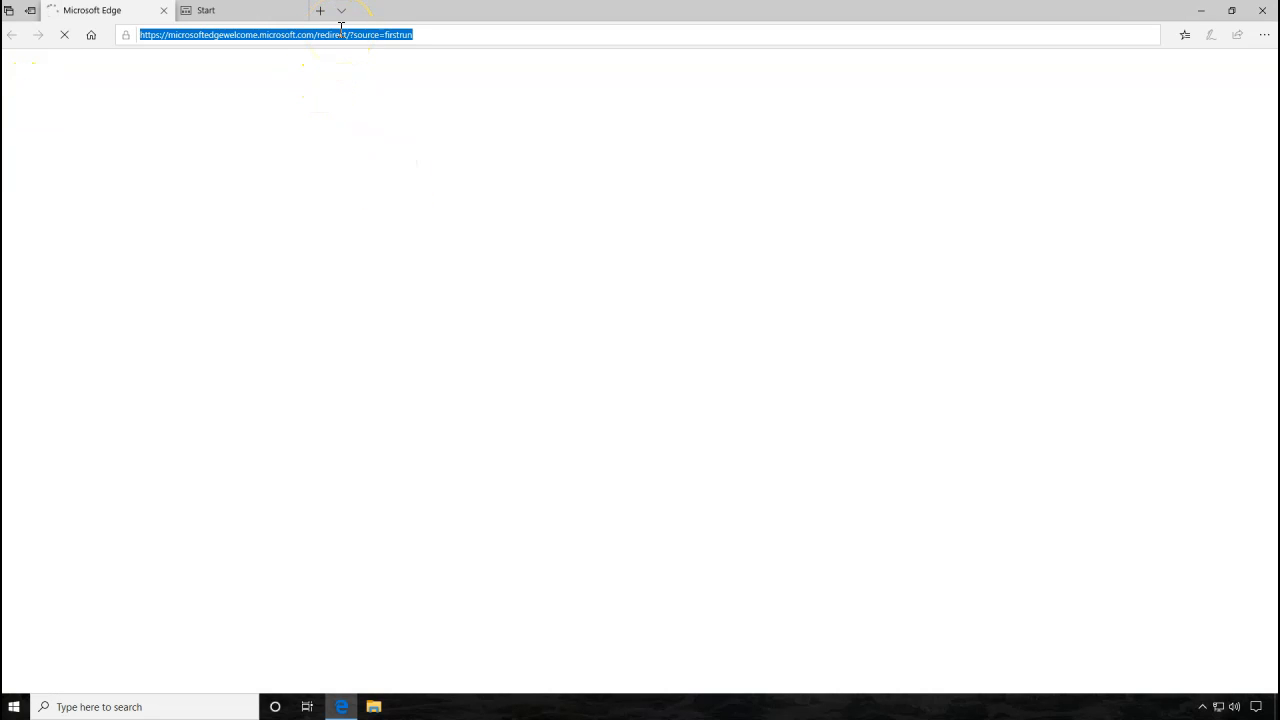
pyautogui.write('portal.azure.com')
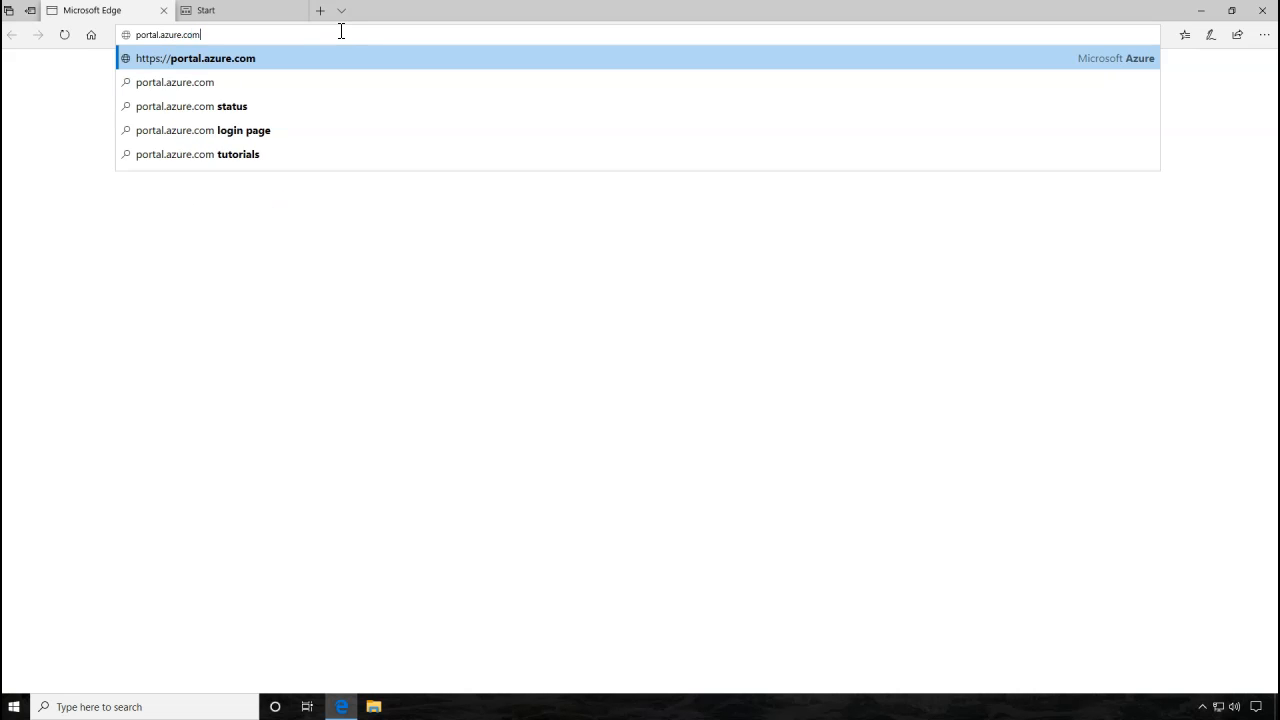
pyautogui.press('Return')
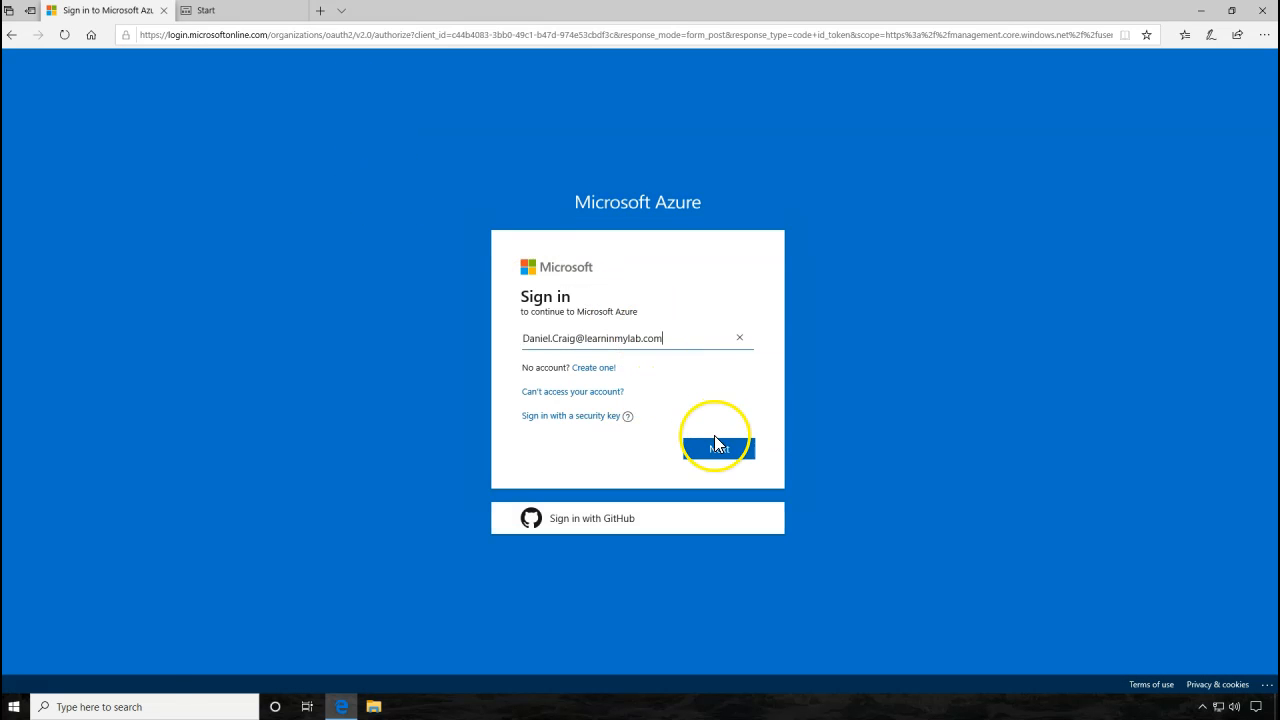
# - Sign in with the test user's email address and password
pyautogui.click(726, 450)
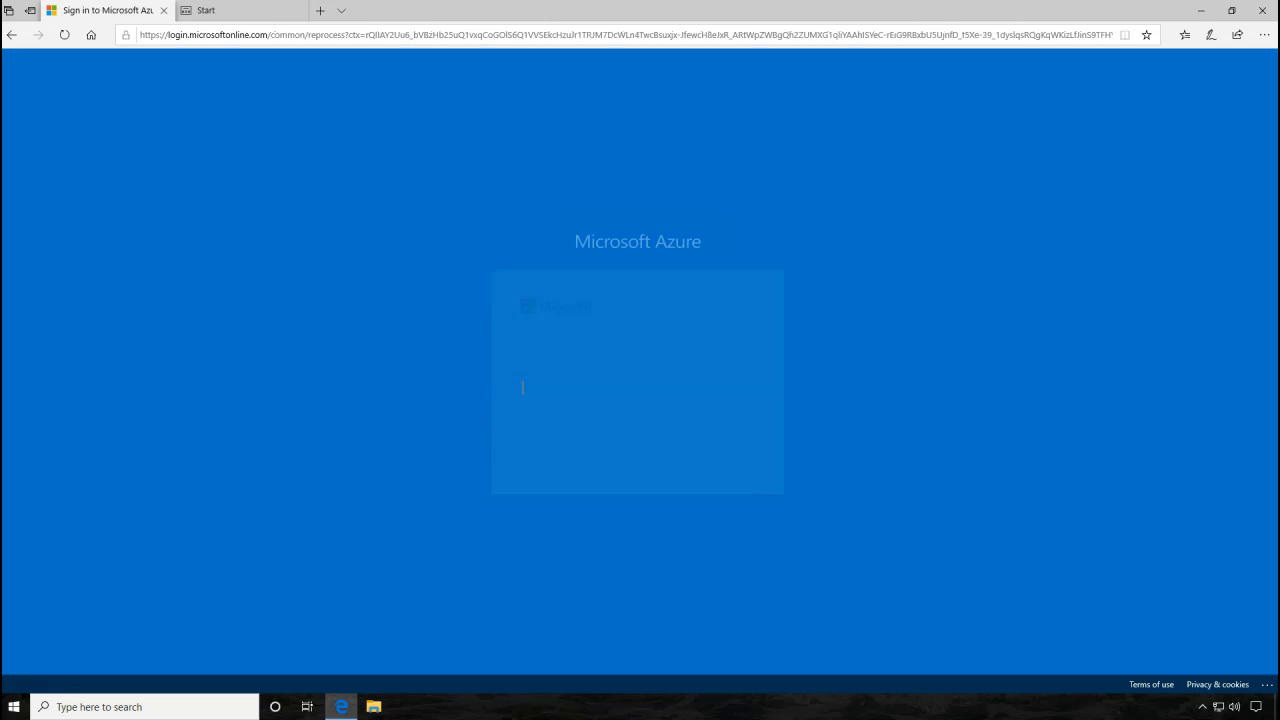
pyautogui.hotkey('ctrl', 'v')
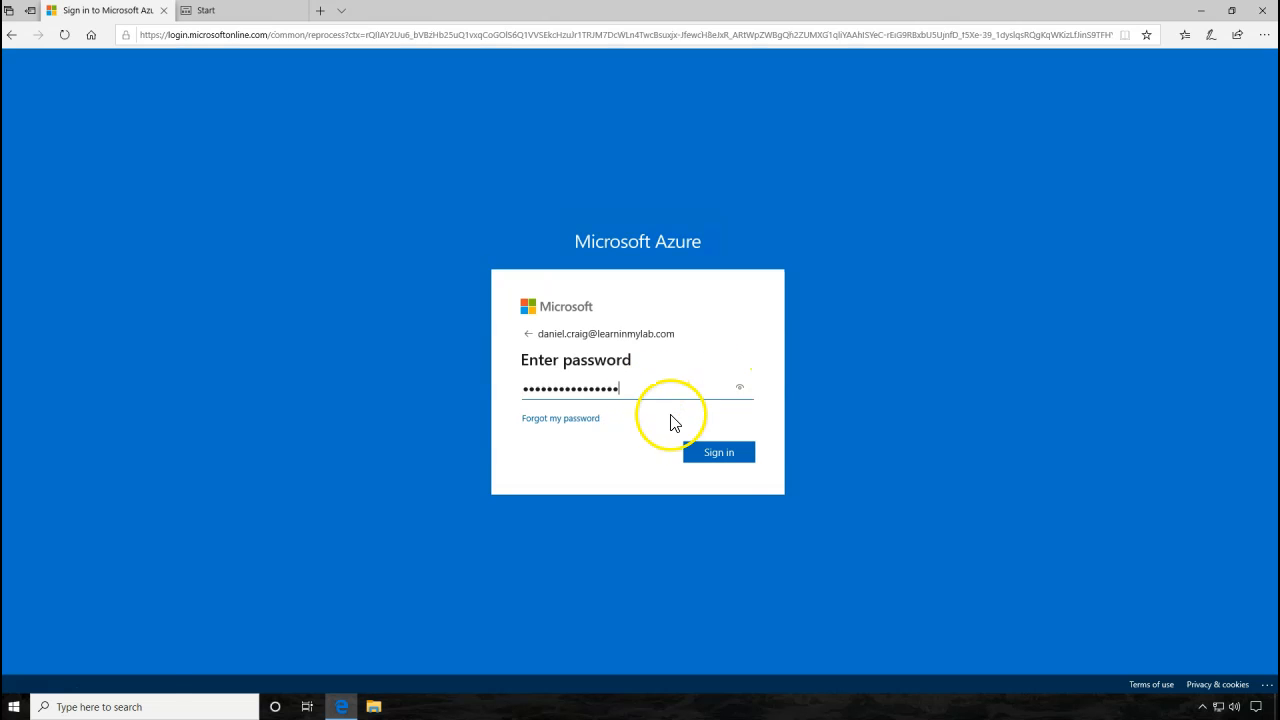
pyautogui.click(738, 454)
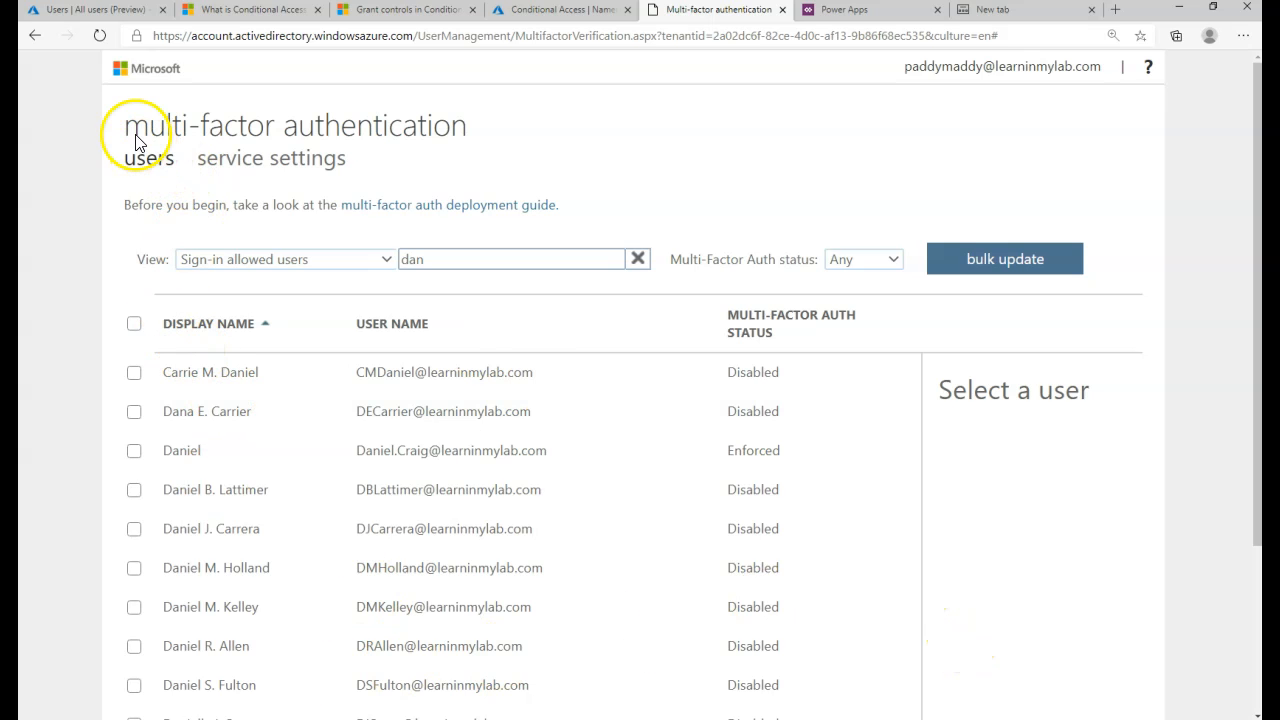
# - Select the test user in the 'dan'-filtered MFA users list to confirm their status is Enforced
pyautogui.click(303, 265)
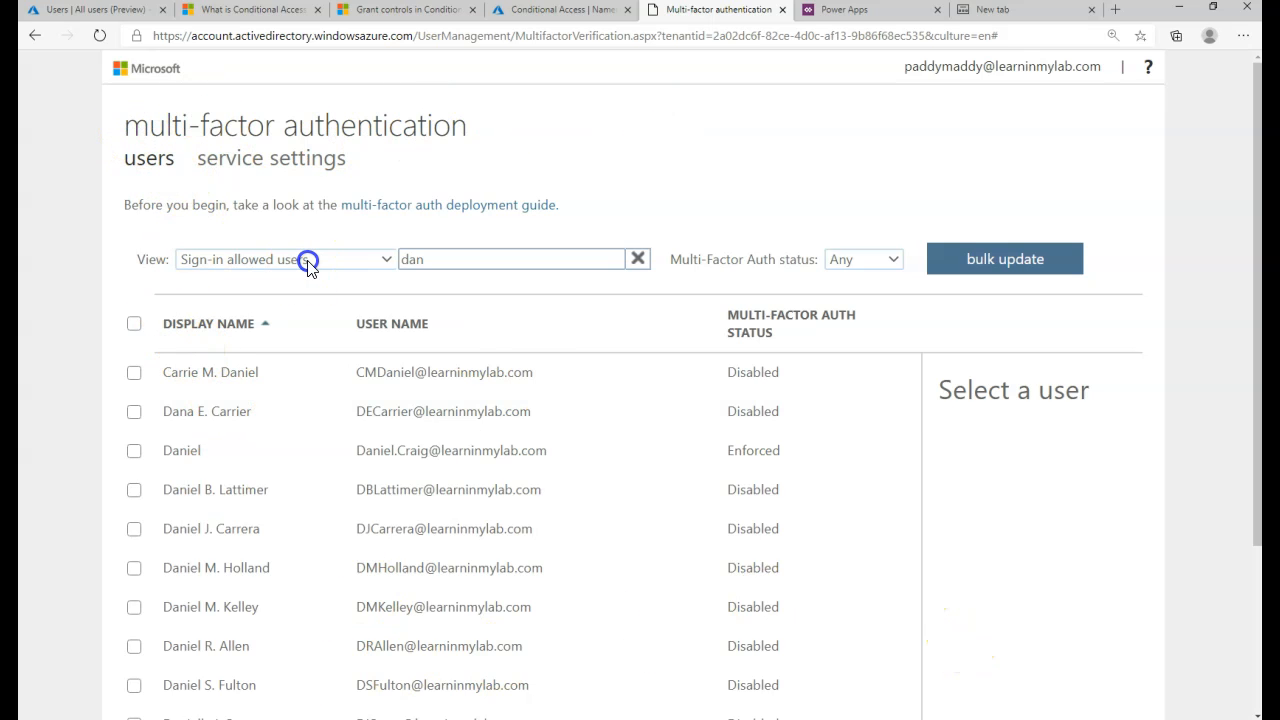
pyautogui.click(360, 456)
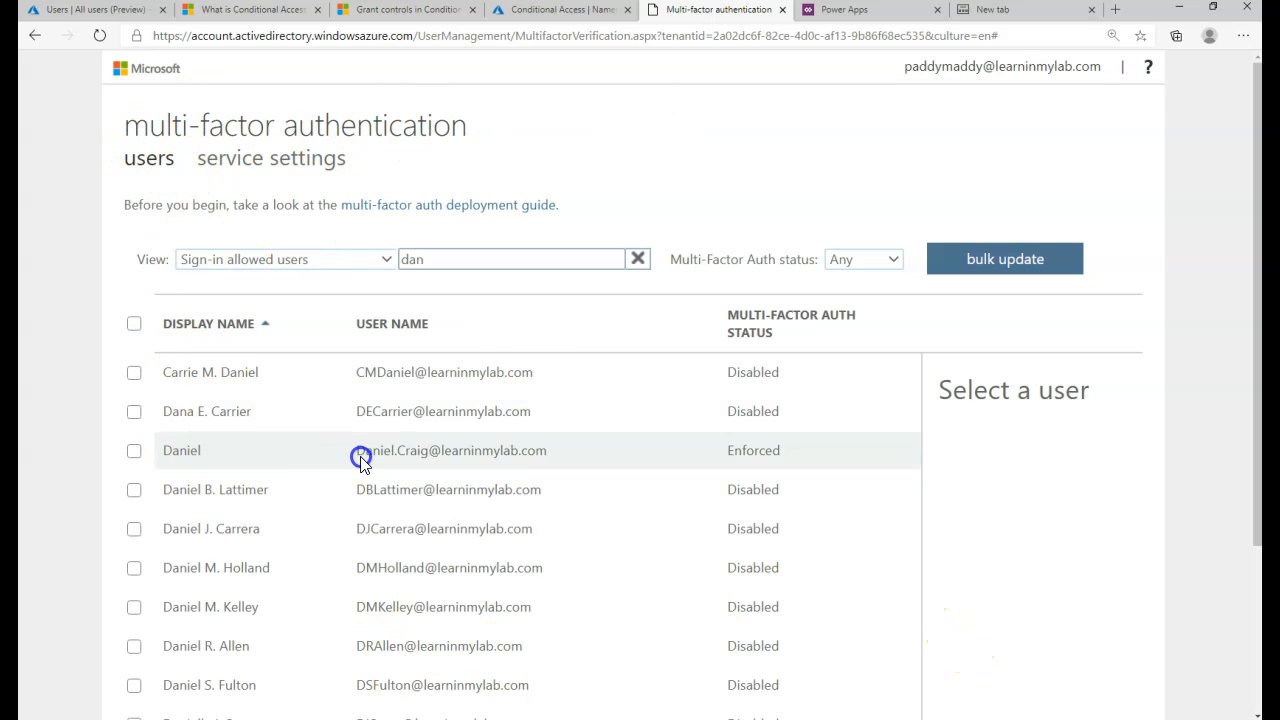
pyautogui.click(566, 466)
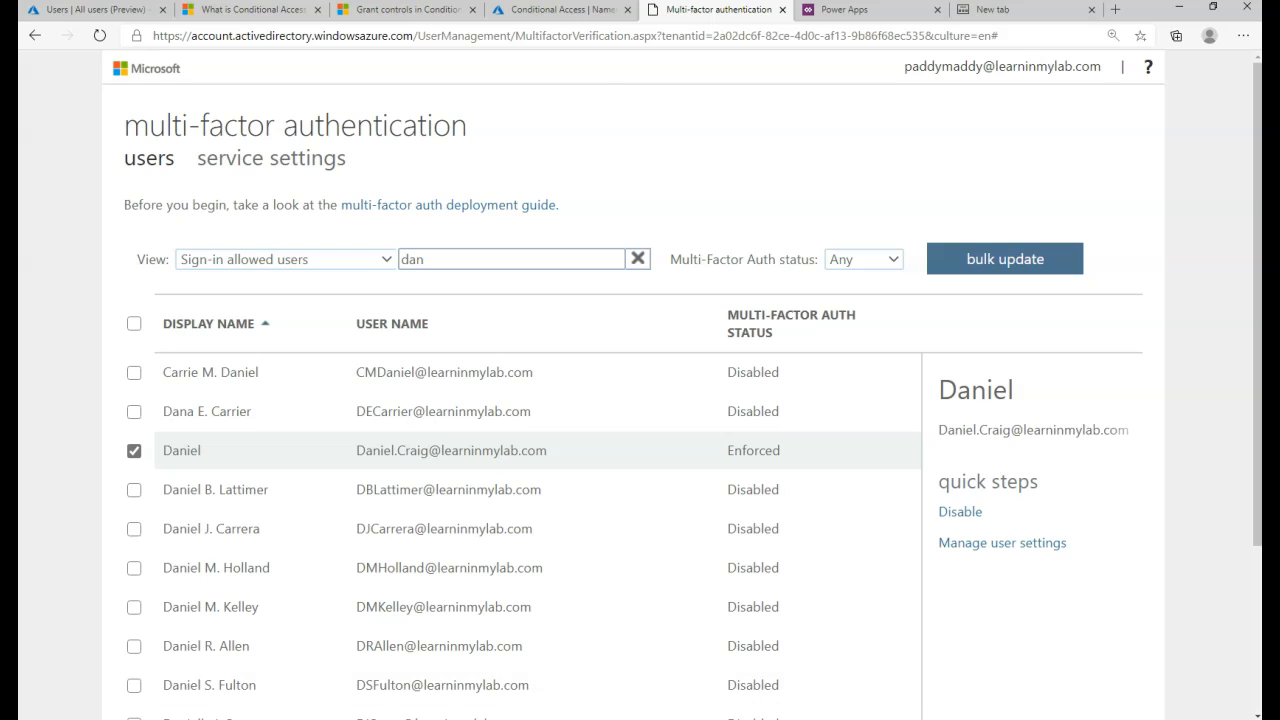
pyautogui.moveTo(675, 718)
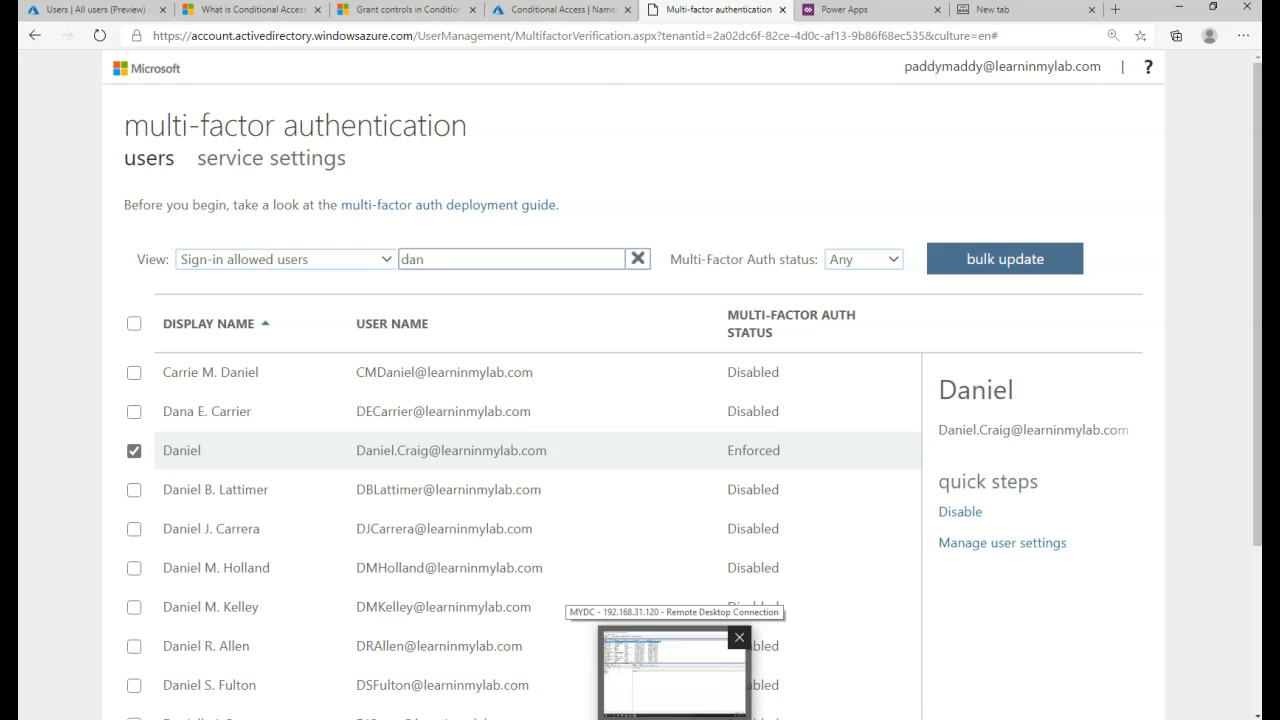
# - Enter the authenticator verification code and verify it
pyautogui.click(558, 410)
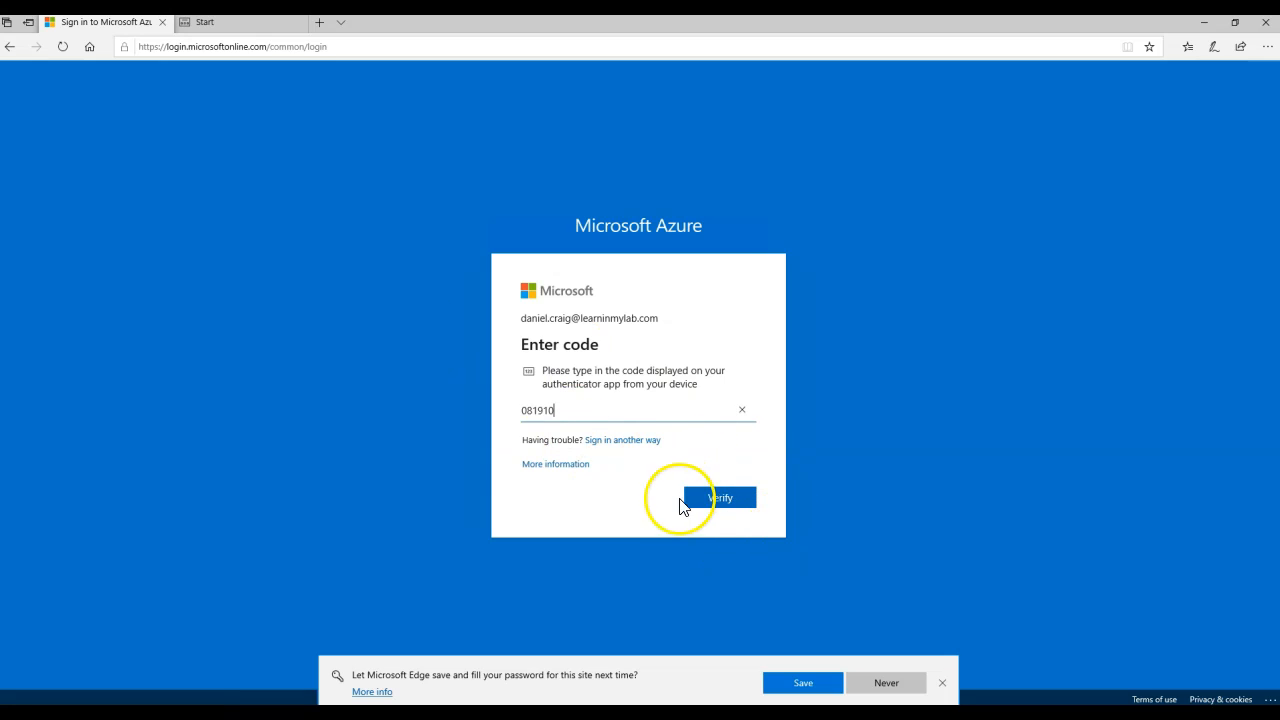
pyautogui.click(723, 503)
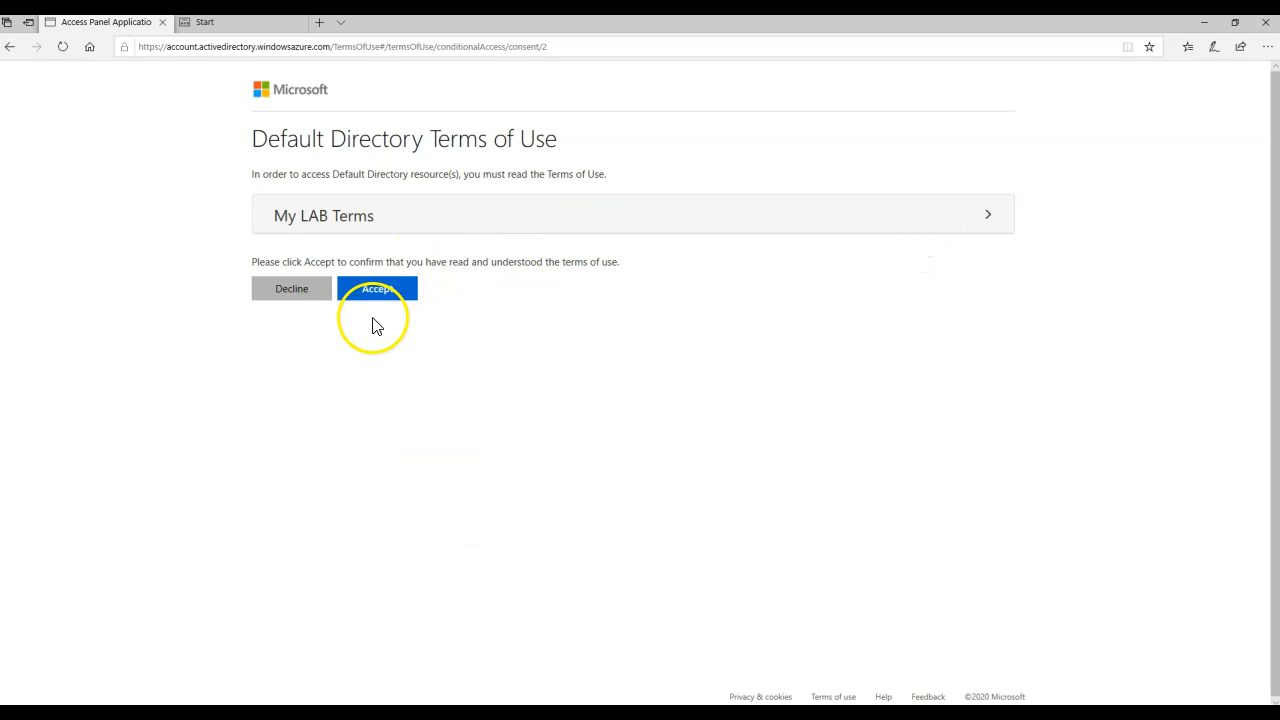
# - Expand and read through the My LAB Terms, then accept them
pyautogui.click(376, 291)
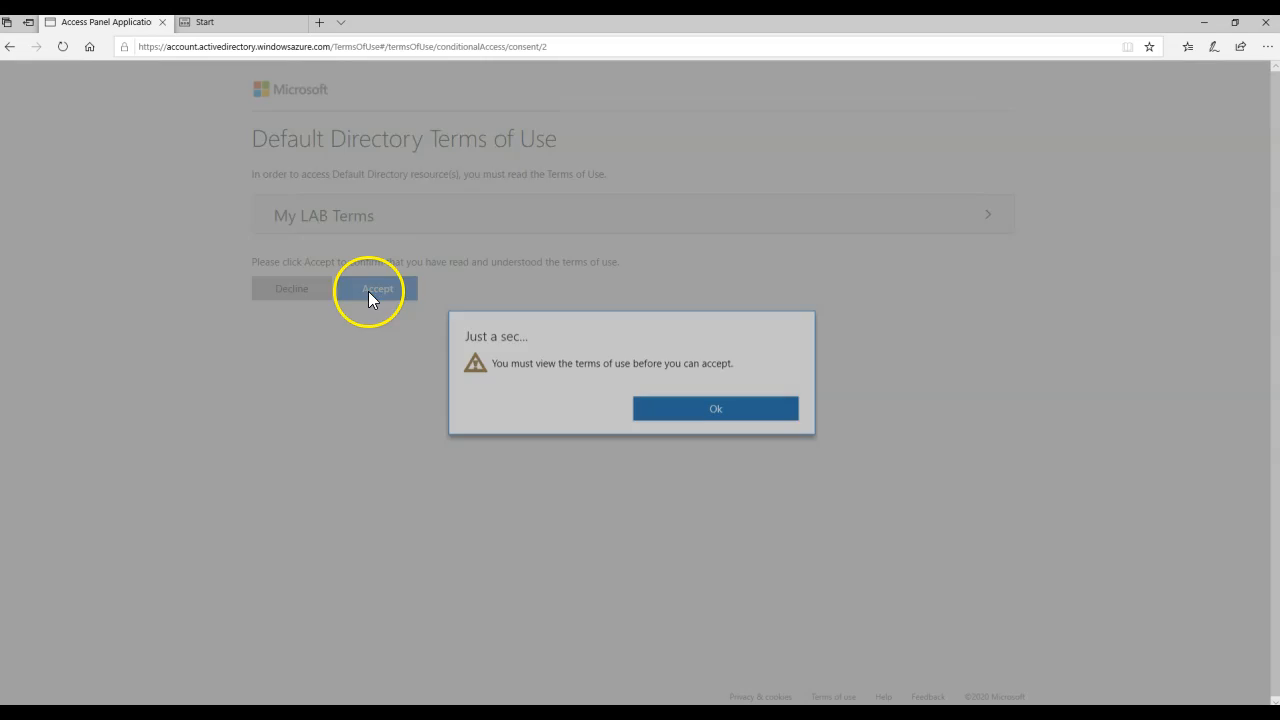
pyautogui.click(684, 432)
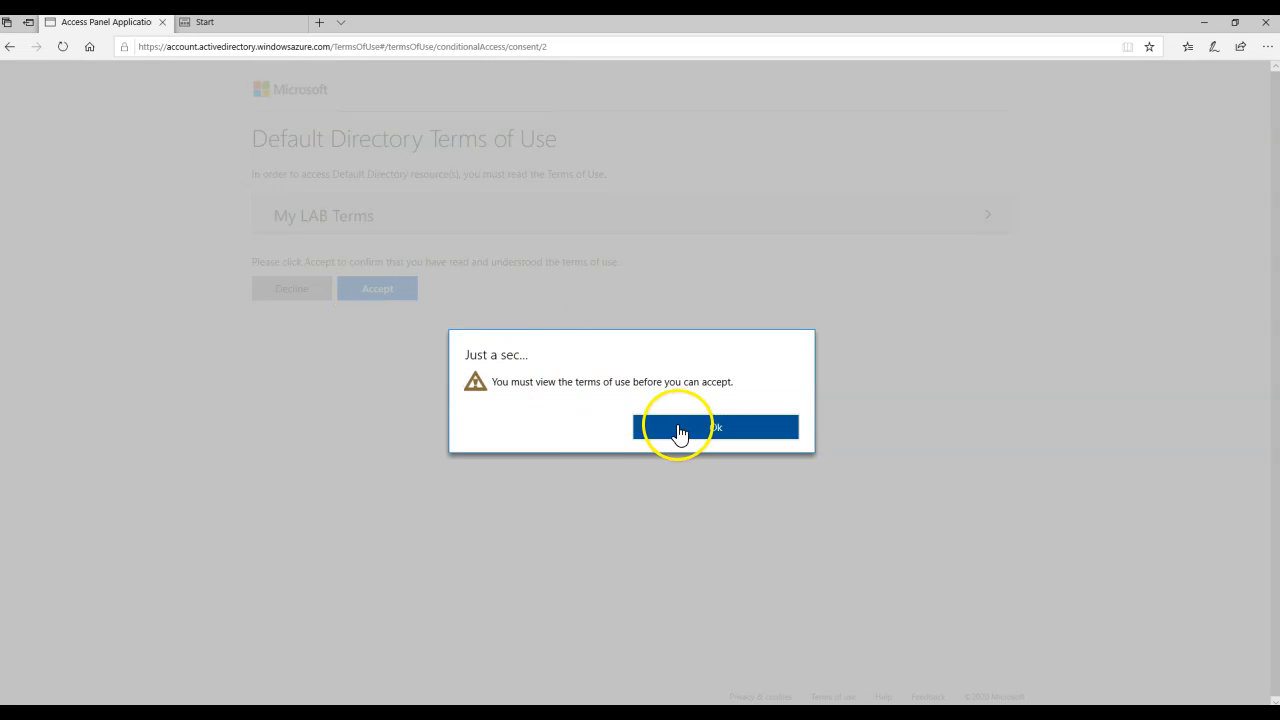
pyautogui.click(520, 222)
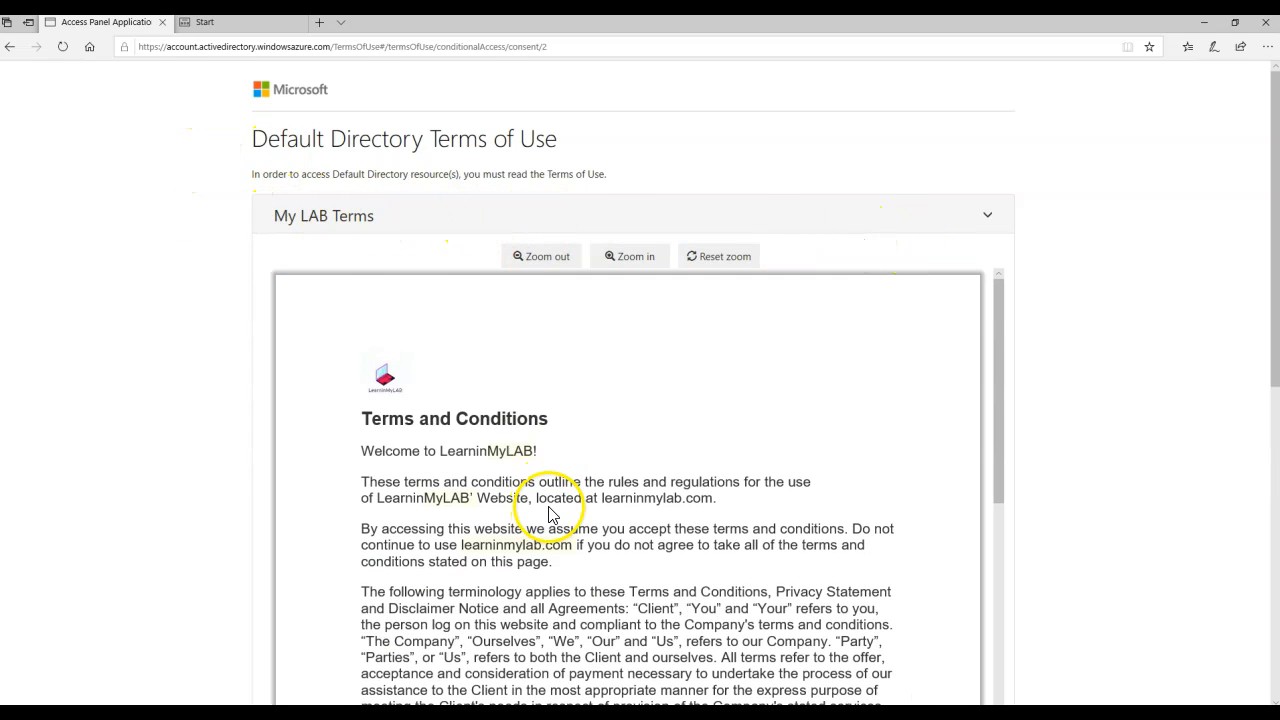
pyautogui.scroll(-15, 551, 510)
pyautogui.scroll(-20, 551, 503)
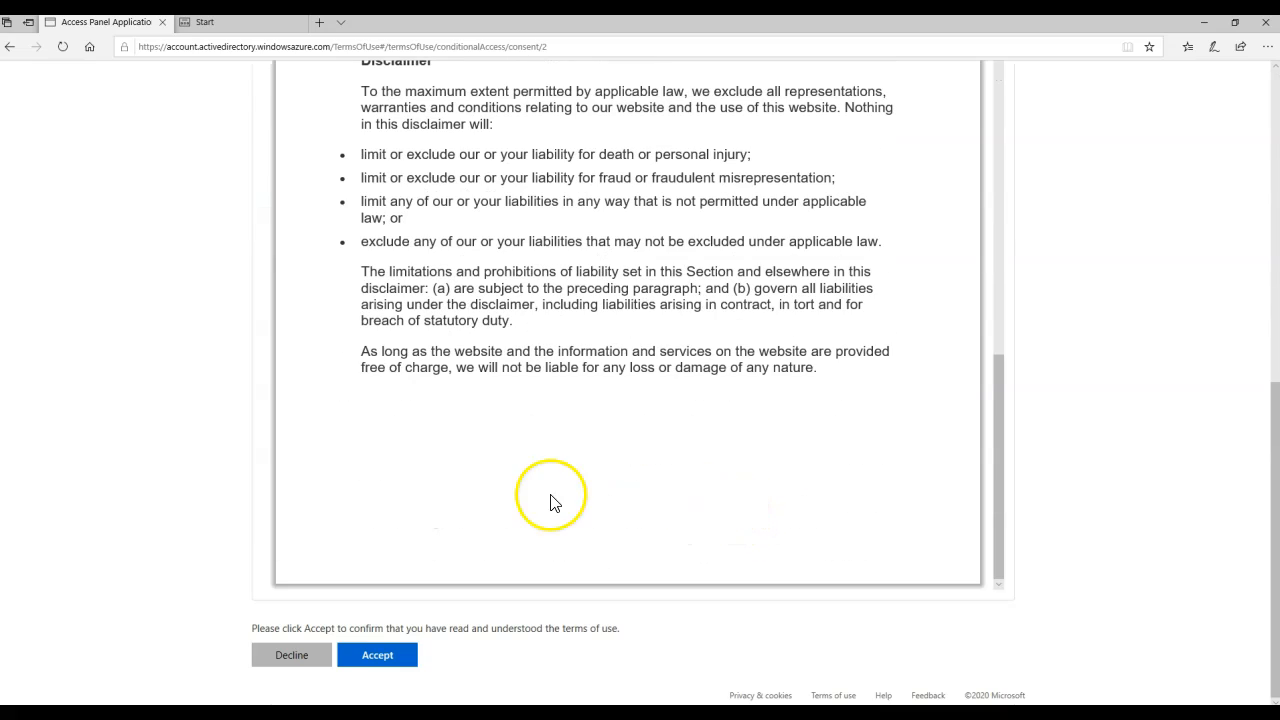
pyautogui.scroll(10, 514, 400)
pyautogui.scroll(-8, 517, 406)
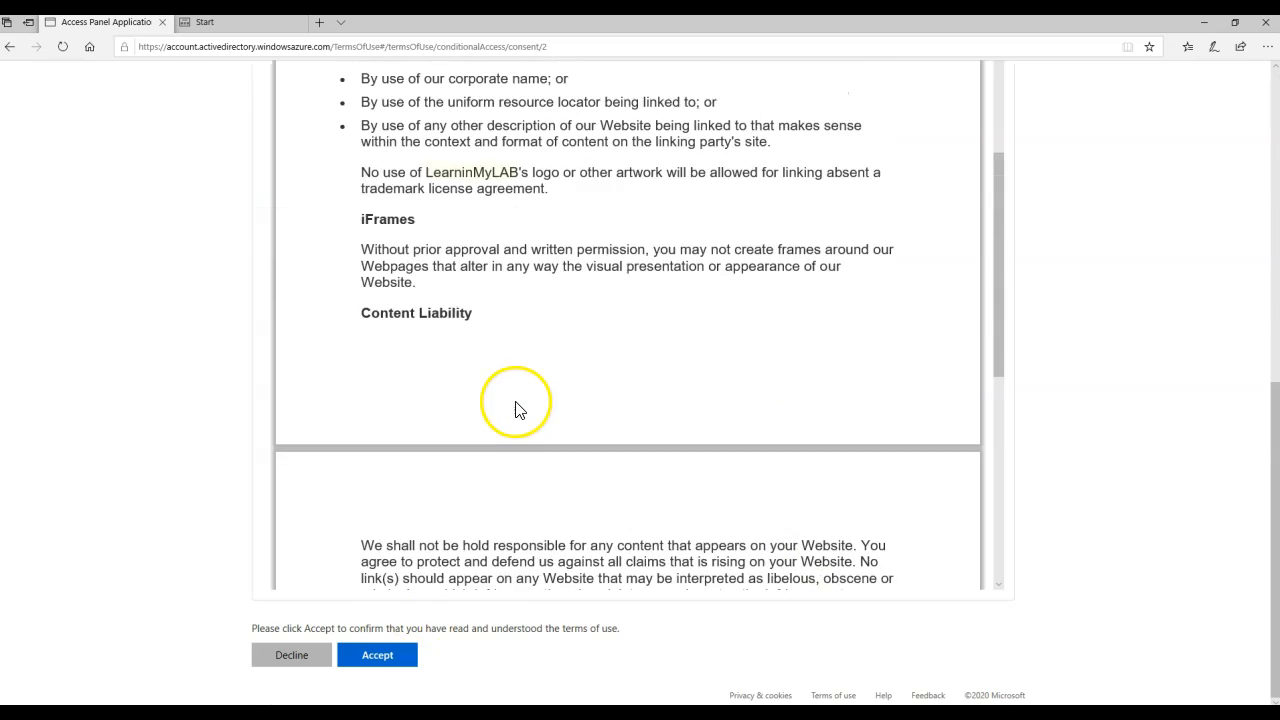
pyautogui.click(378, 657)
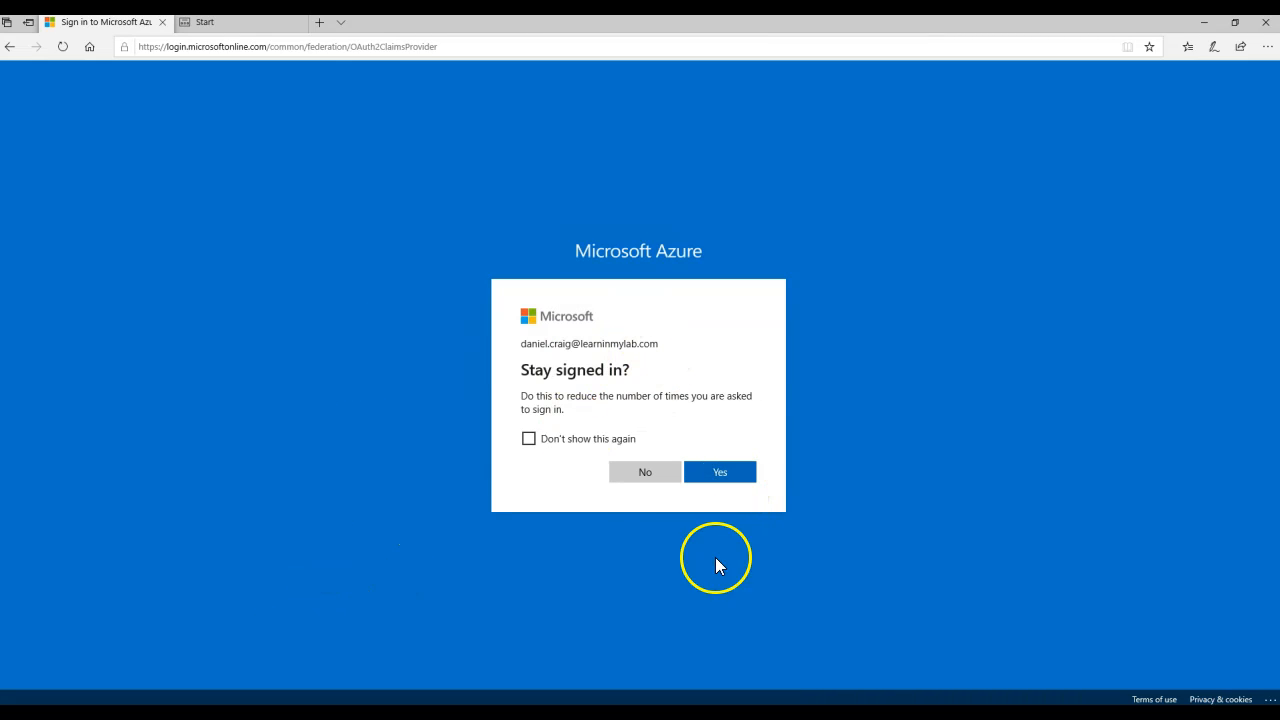
# - Decline staying signed in, sign out, and choose to sign in with another account
pyautogui.click(643, 470)
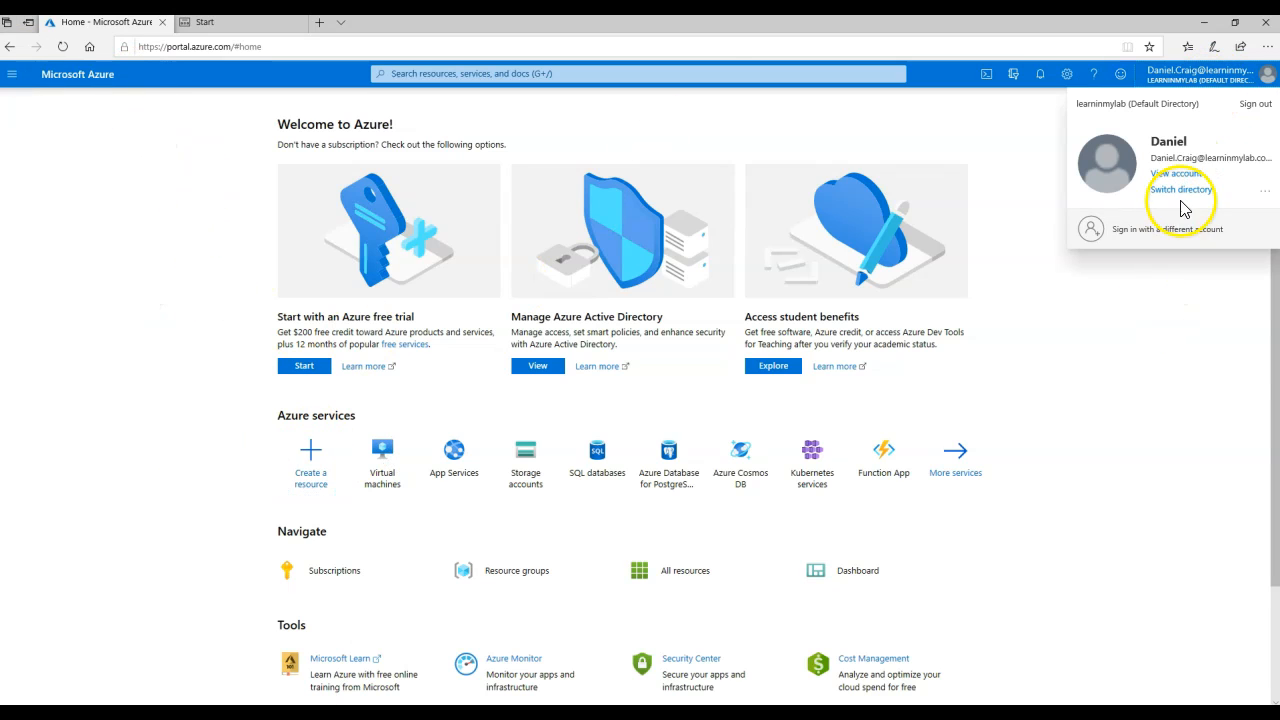
pyautogui.click(1257, 110)
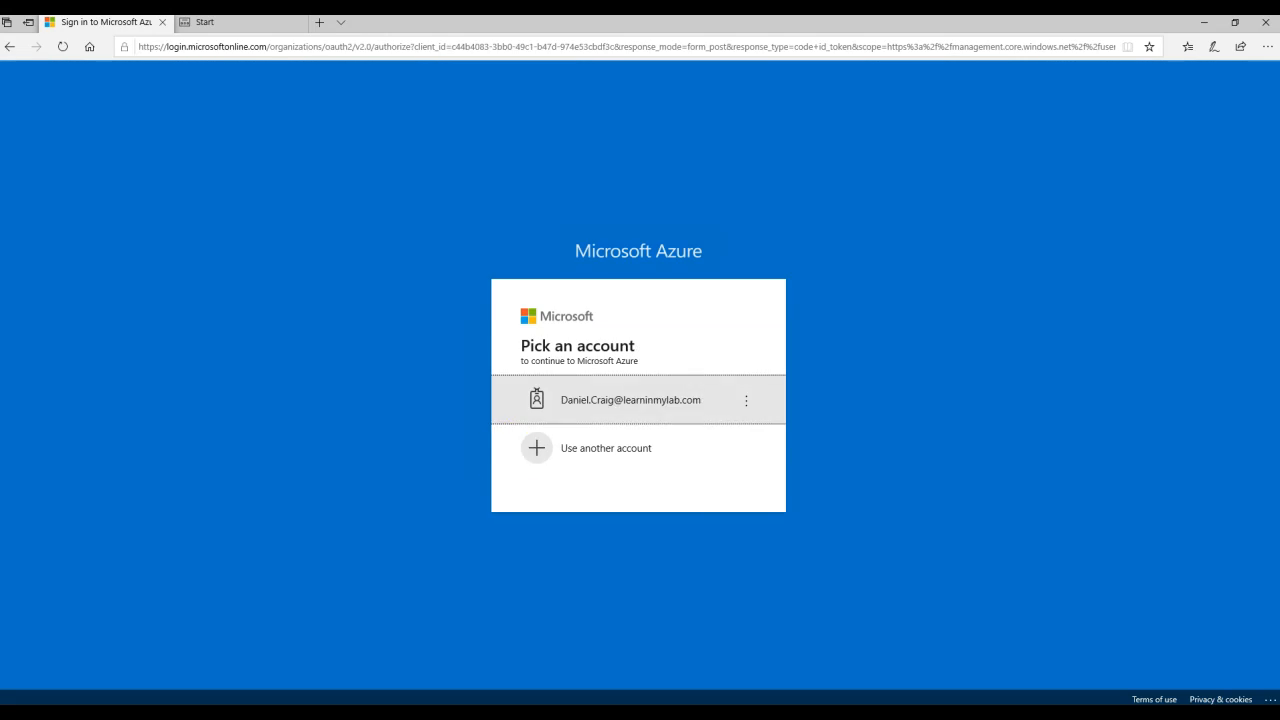
pyautogui.click(606, 448)
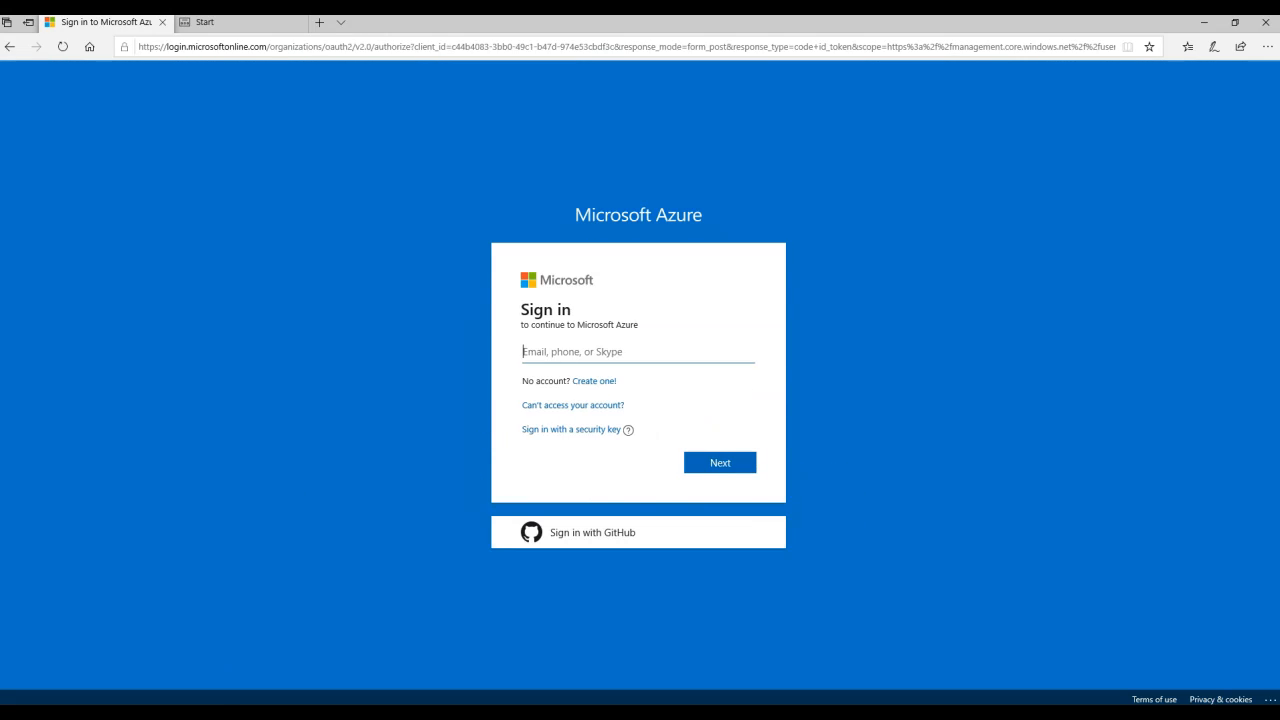
# - Sign in as the test user and continue to additional security information setup
pyautogui.click(724, 460)
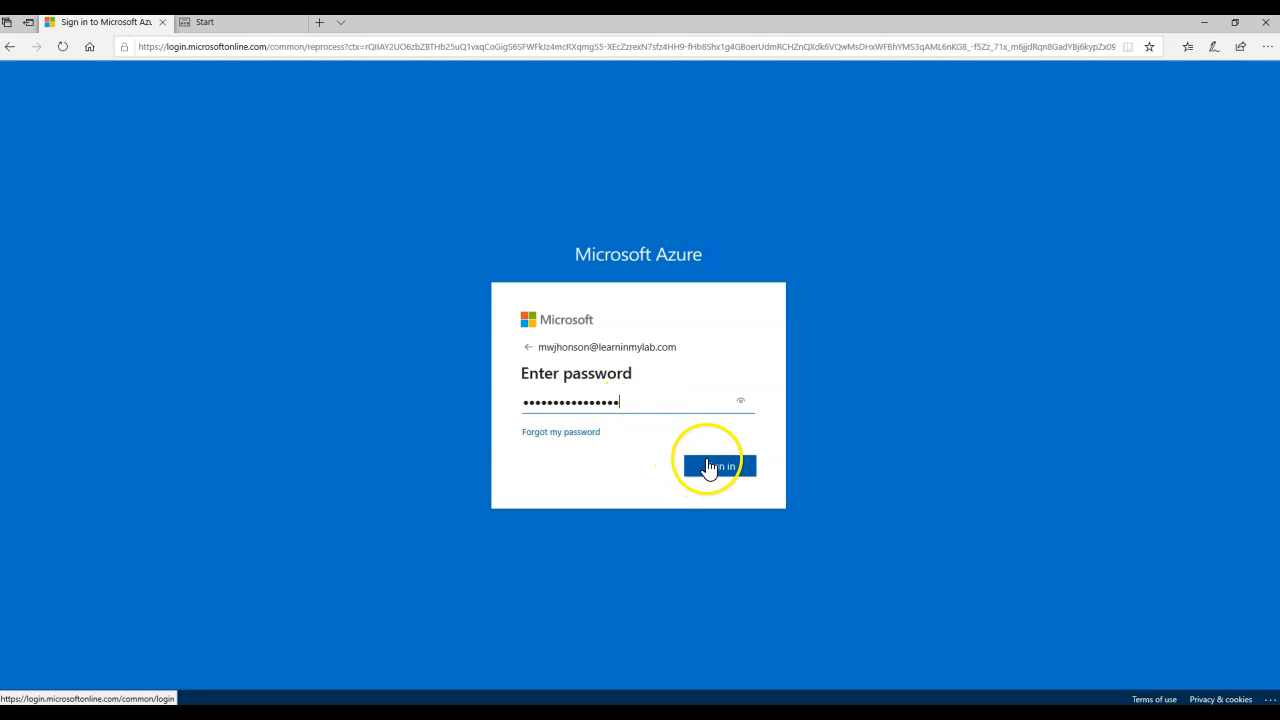
pyautogui.click(710, 454)
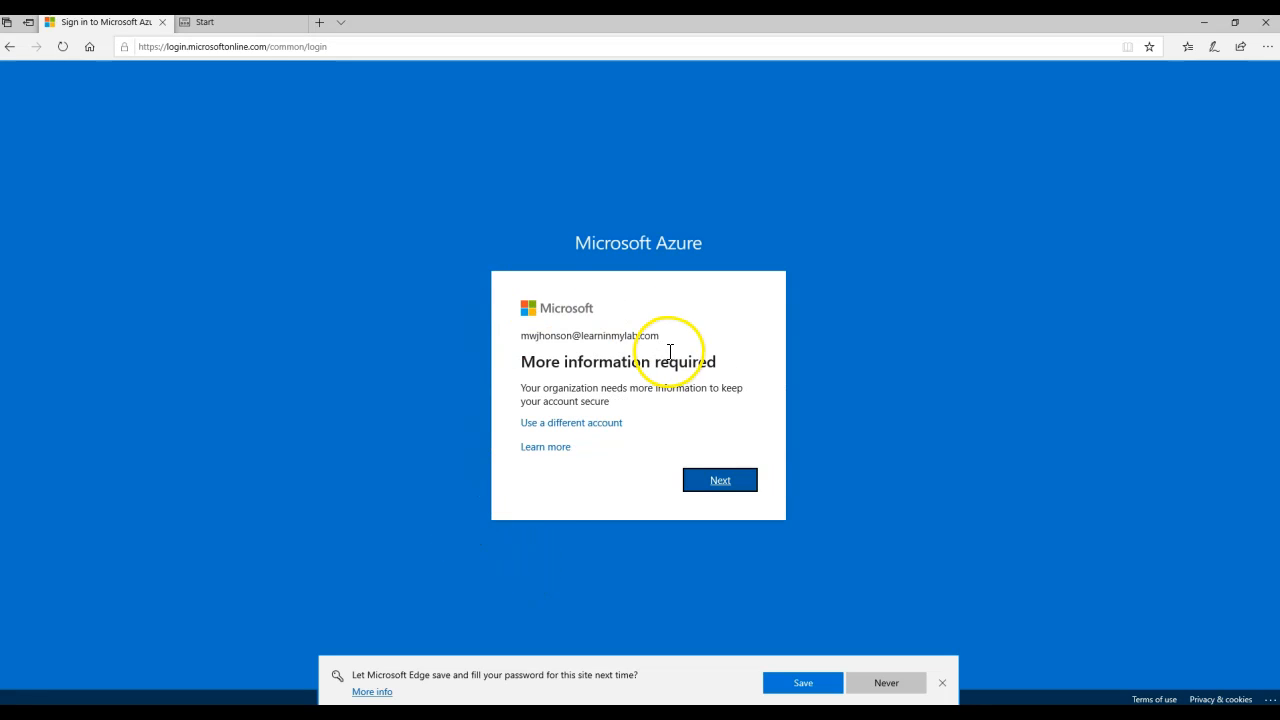
pyautogui.moveTo(522, 389); pyautogui.dragTo(660, 399)
pyautogui.click(694, 395)
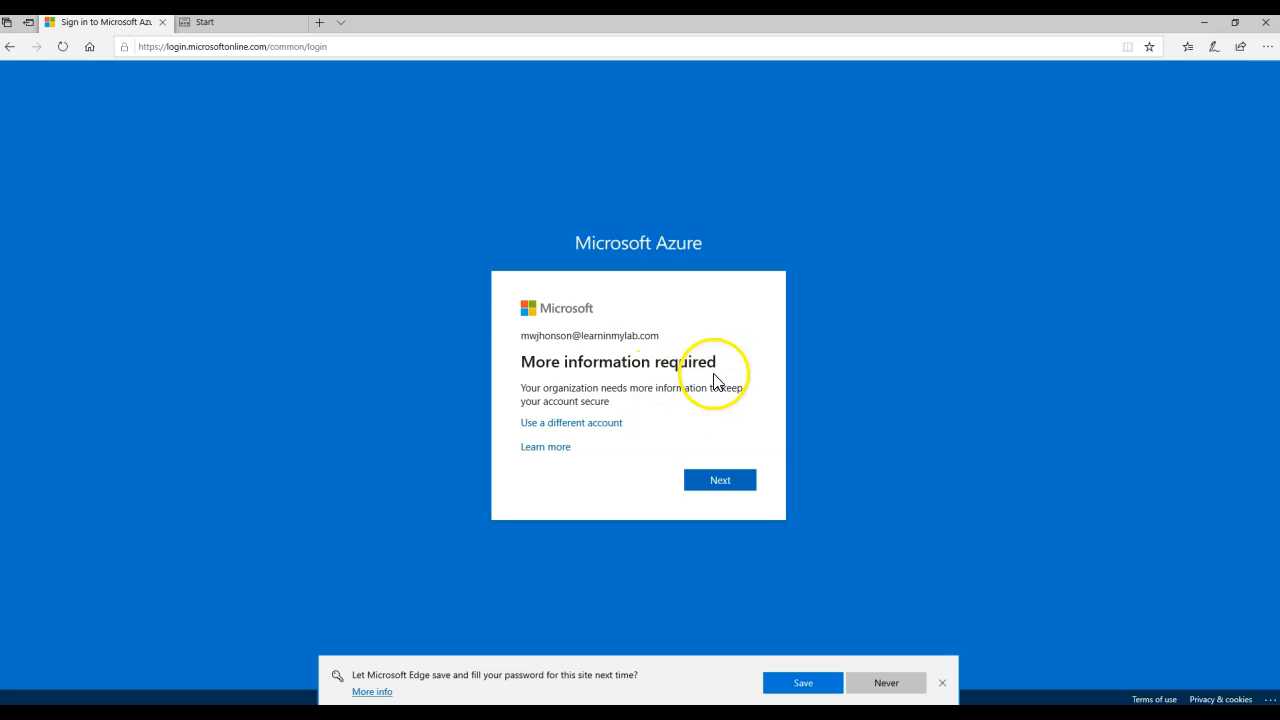
pyautogui.click(721, 480)
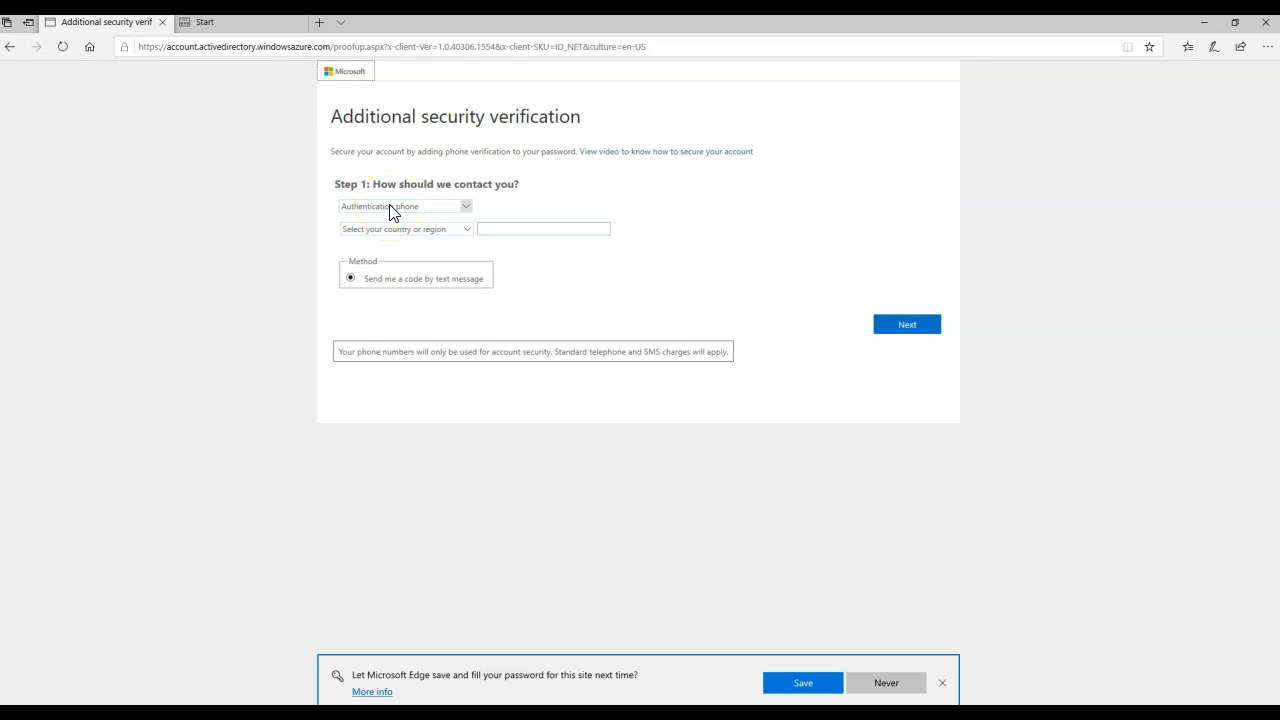
# - Set up the mobile authenticator app to receive verification notifications
pyautogui.click(392, 208)
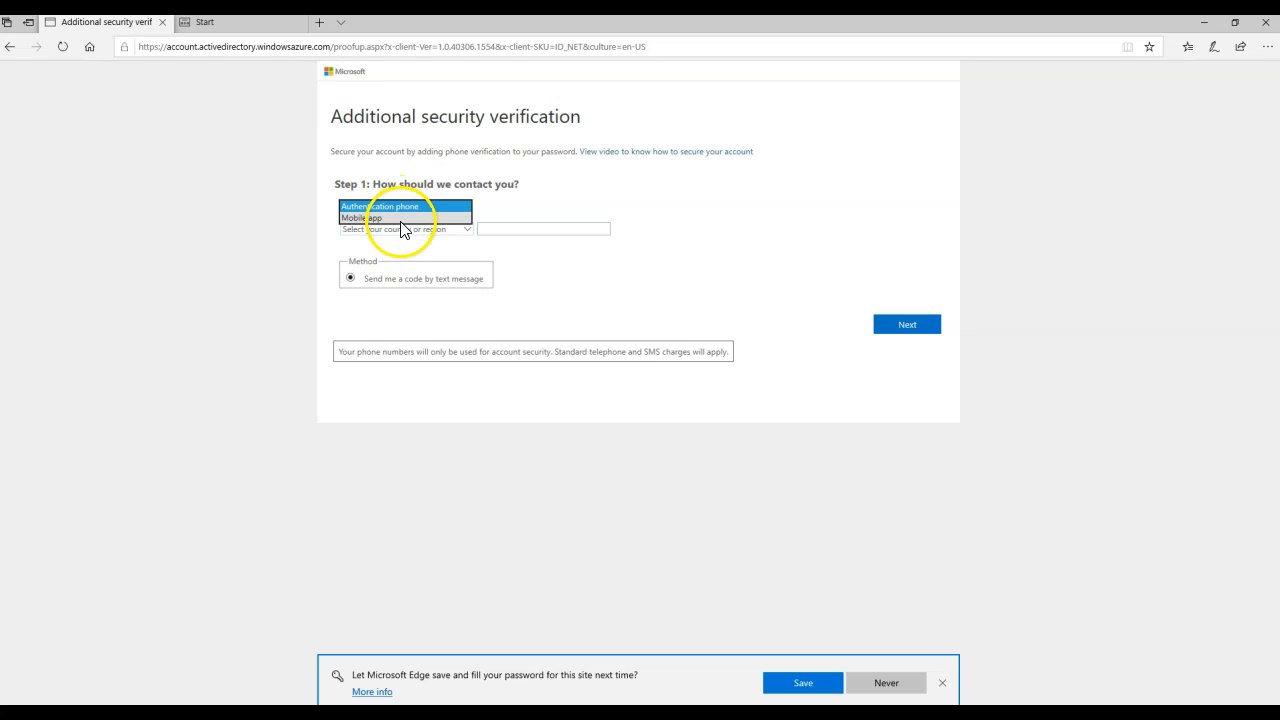
pyautogui.click(400, 218)
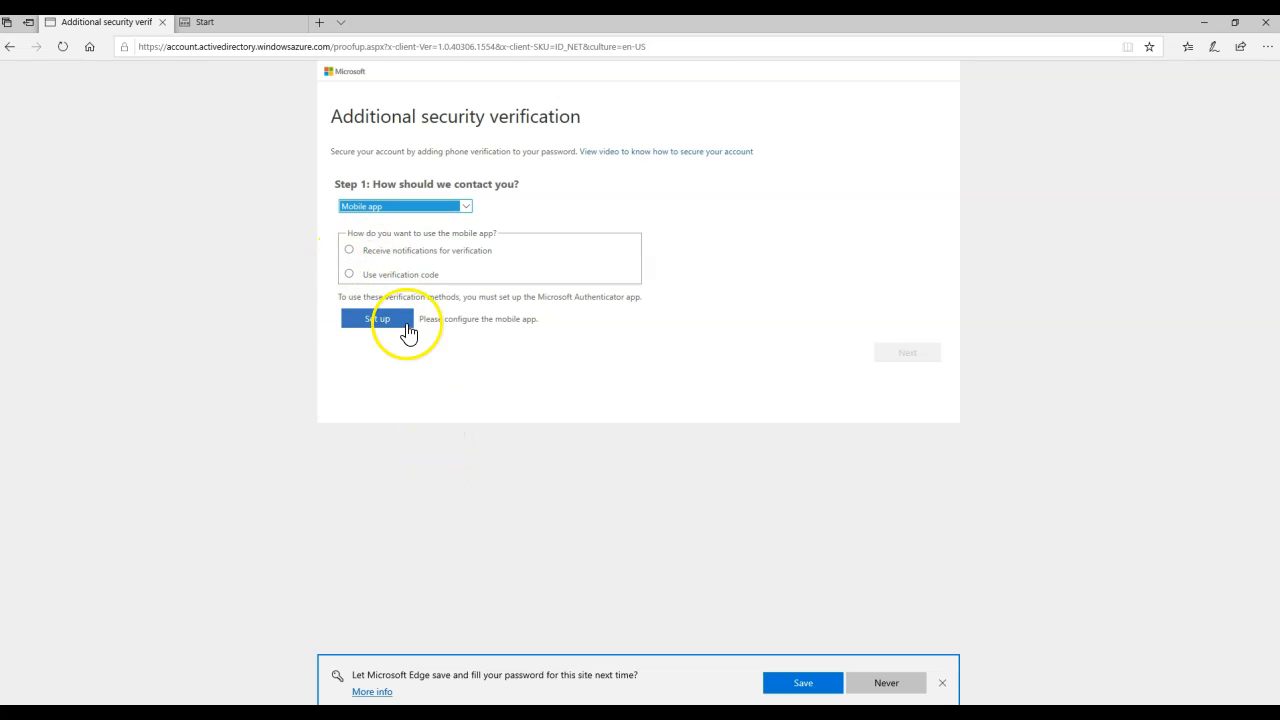
pyautogui.click(350, 250)
pyautogui.click(393, 318)
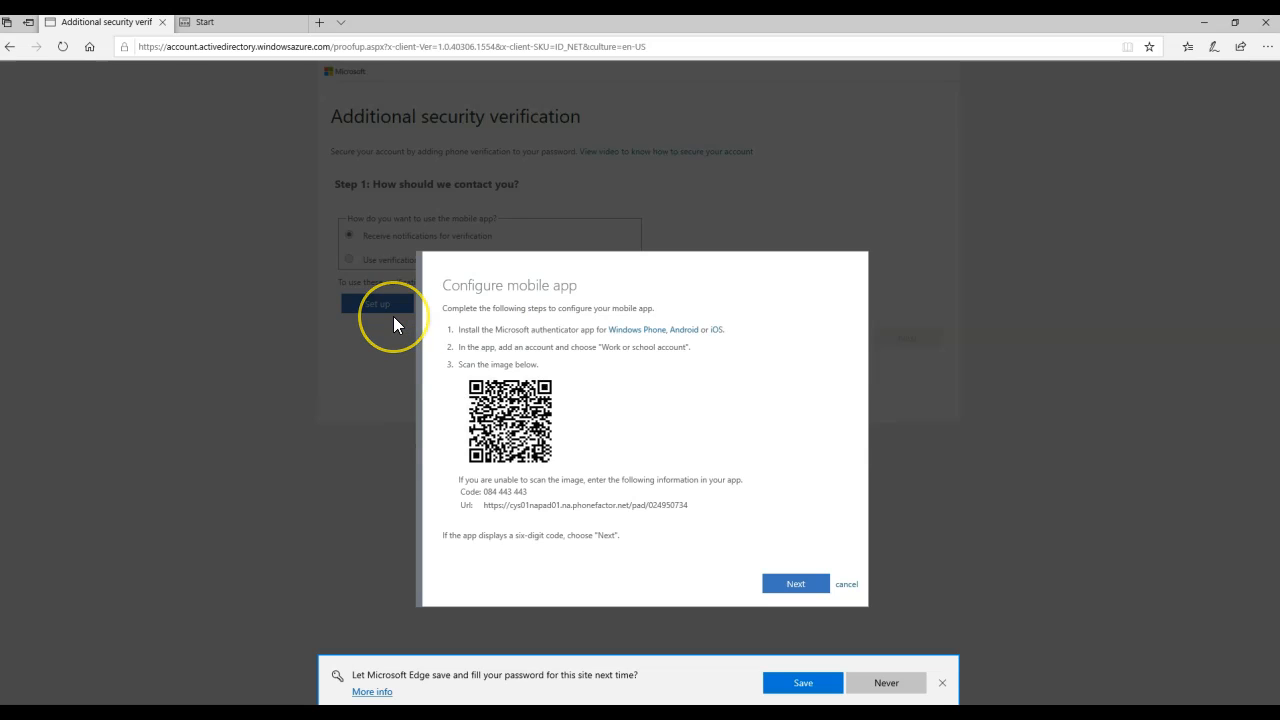
pyautogui.click(797, 584)
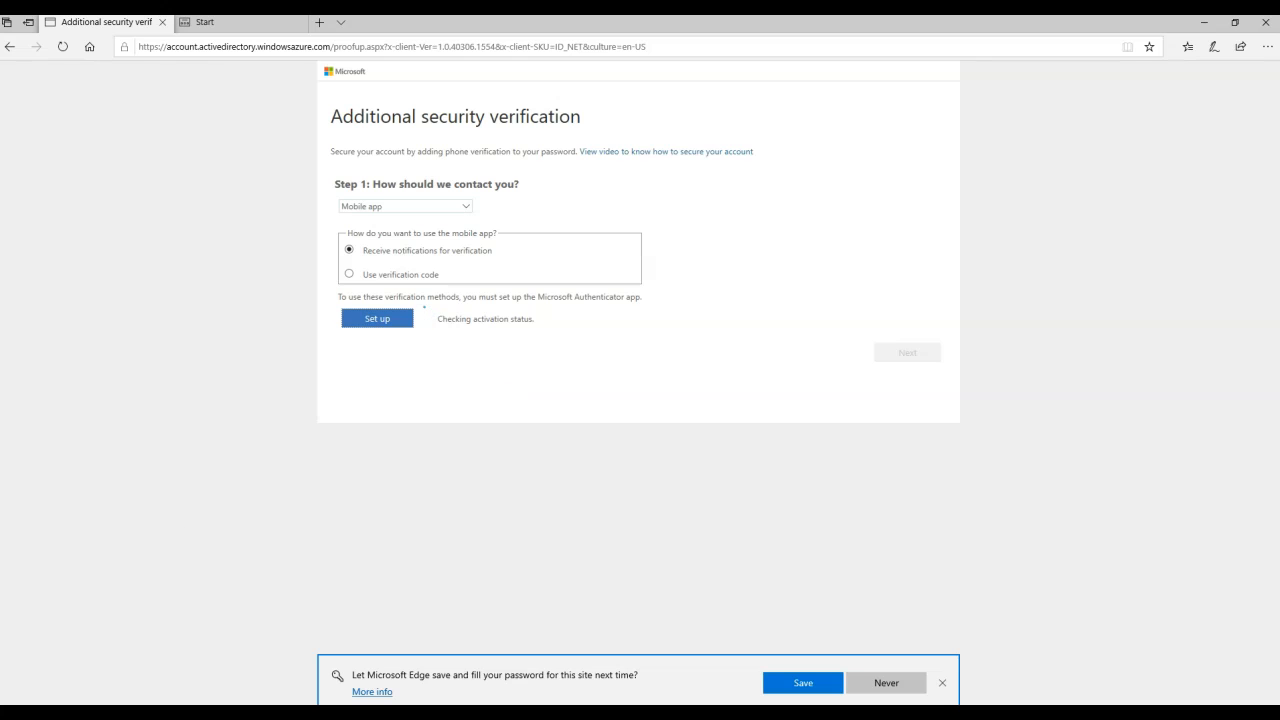
pyautogui.click(905, 358)
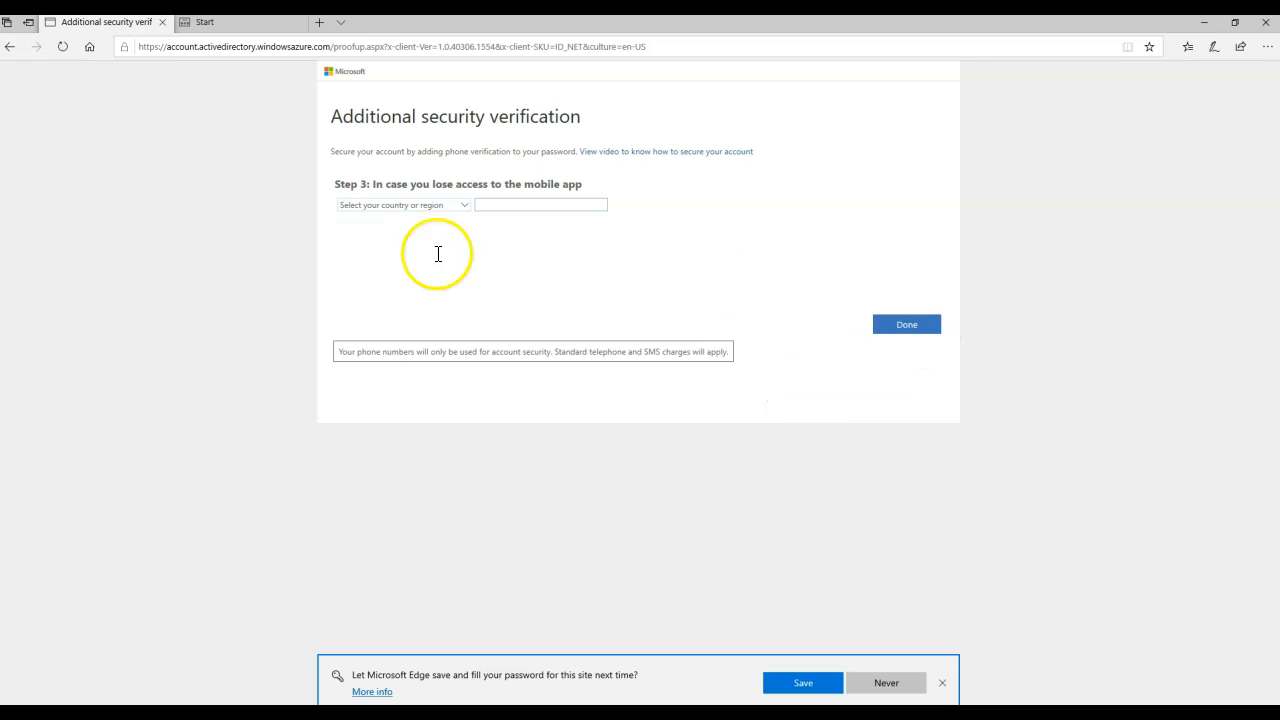
# - Set the backup phone country to Afghanistan (+93) and begin entering the number
pyautogui.click(403, 205)
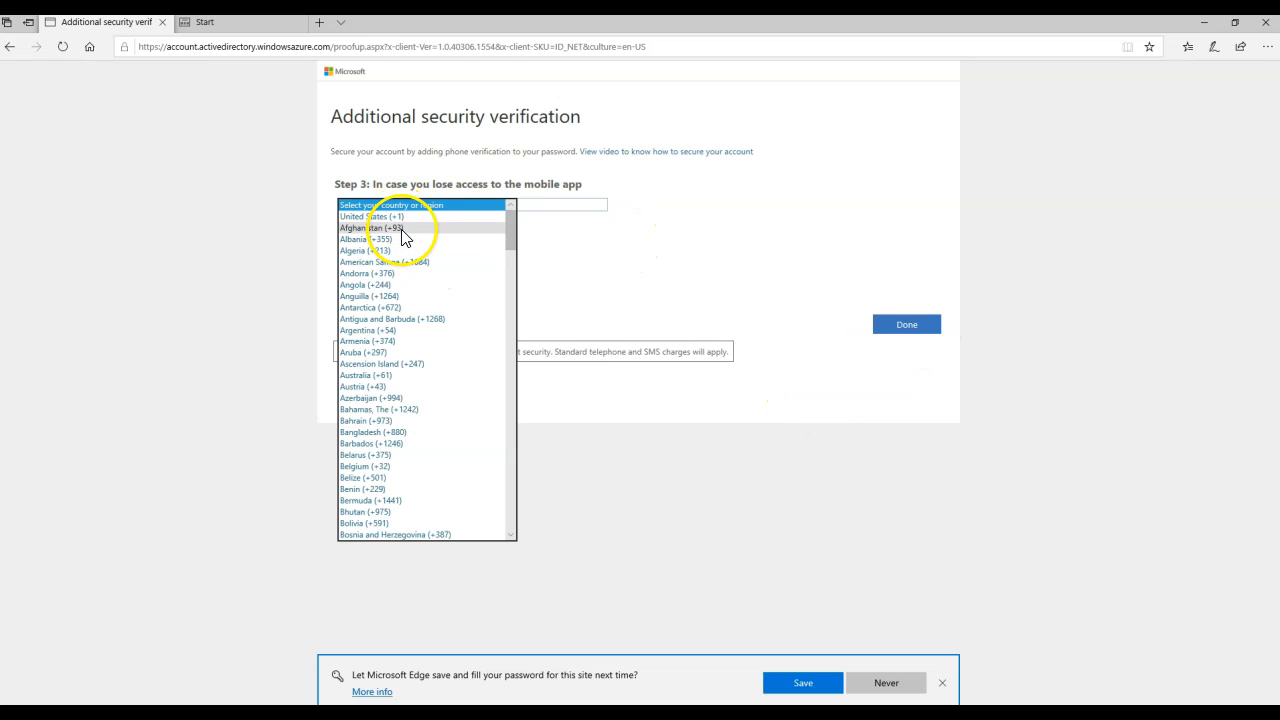
pyautogui.click(404, 230)
pyautogui.click(542, 205)
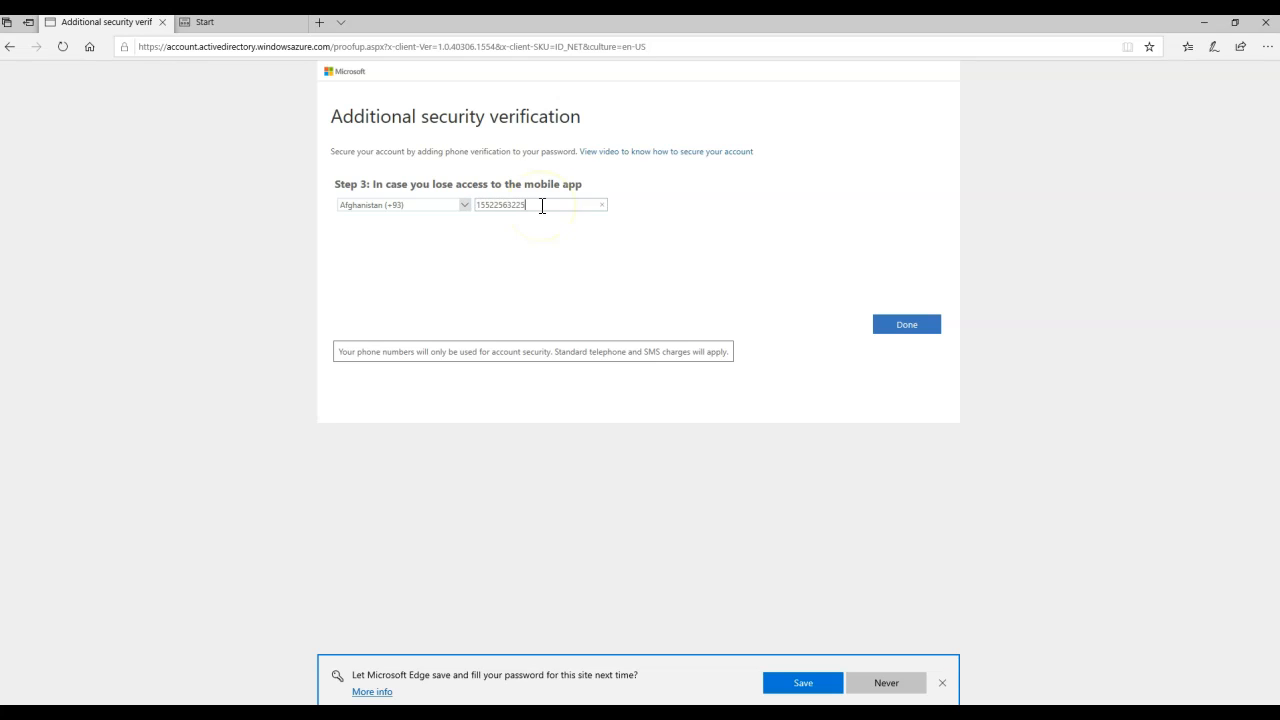
# - Finish the security verification setup, then read and accept the My LAB Terms
pyautogui.click(895, 326)
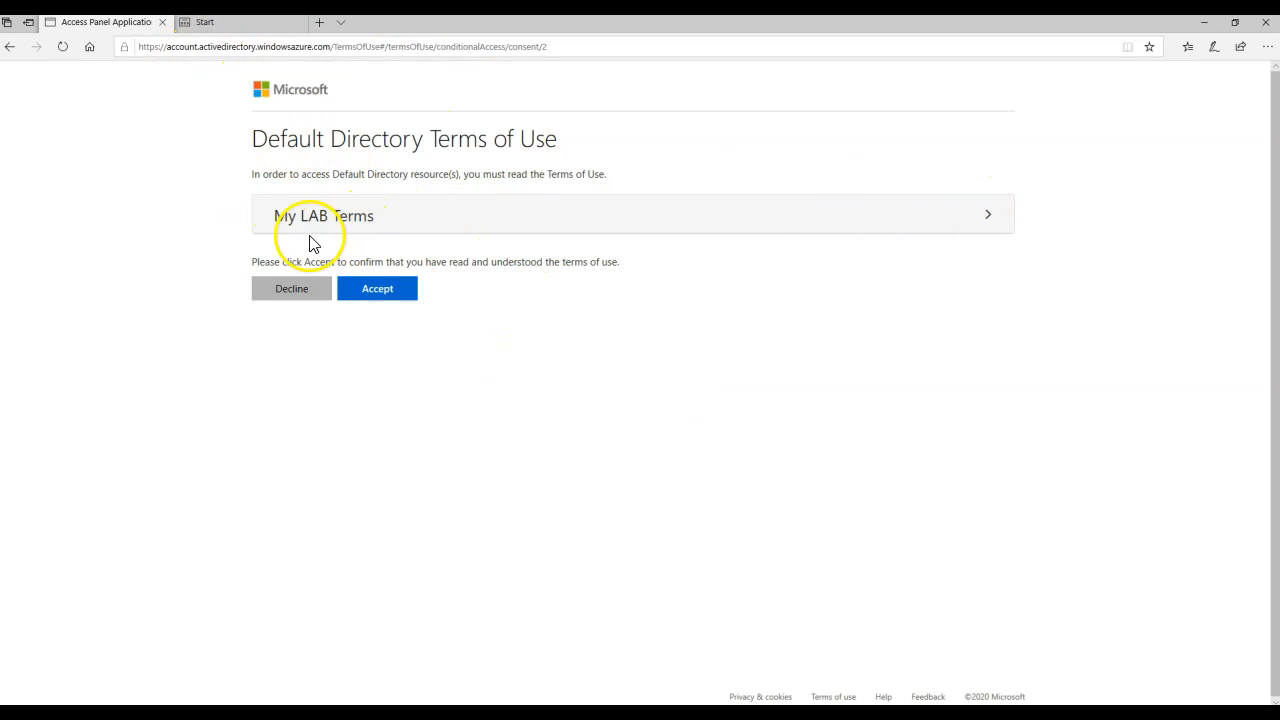
pyautogui.click(368, 220)
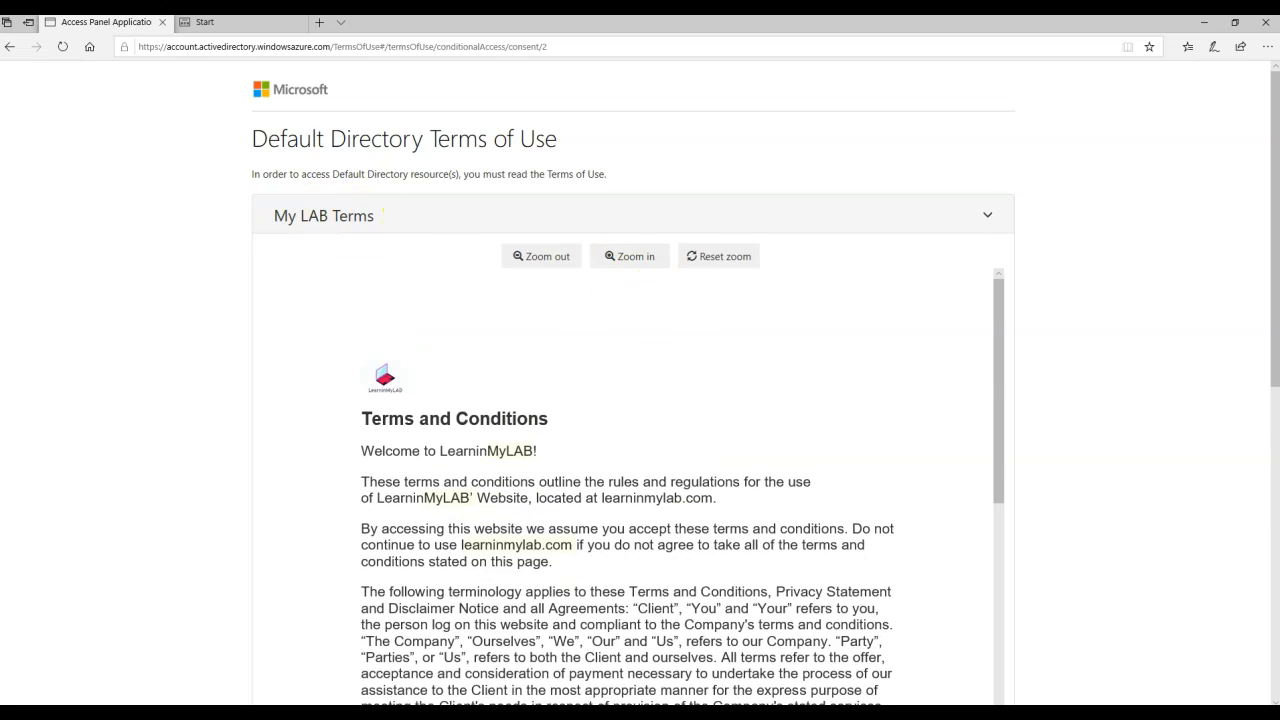
pyautogui.scroll(-15, 660, 540)
pyautogui.scroll(-10, 700, 525)
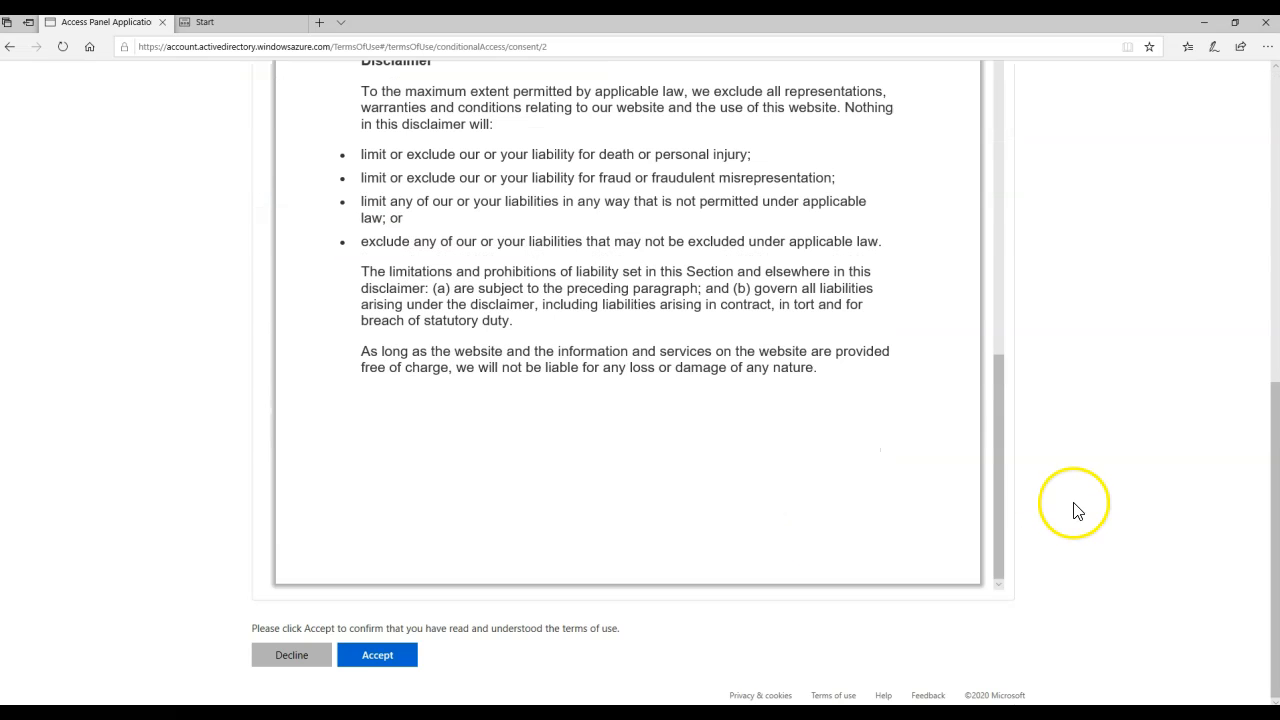
pyautogui.click(392, 660)
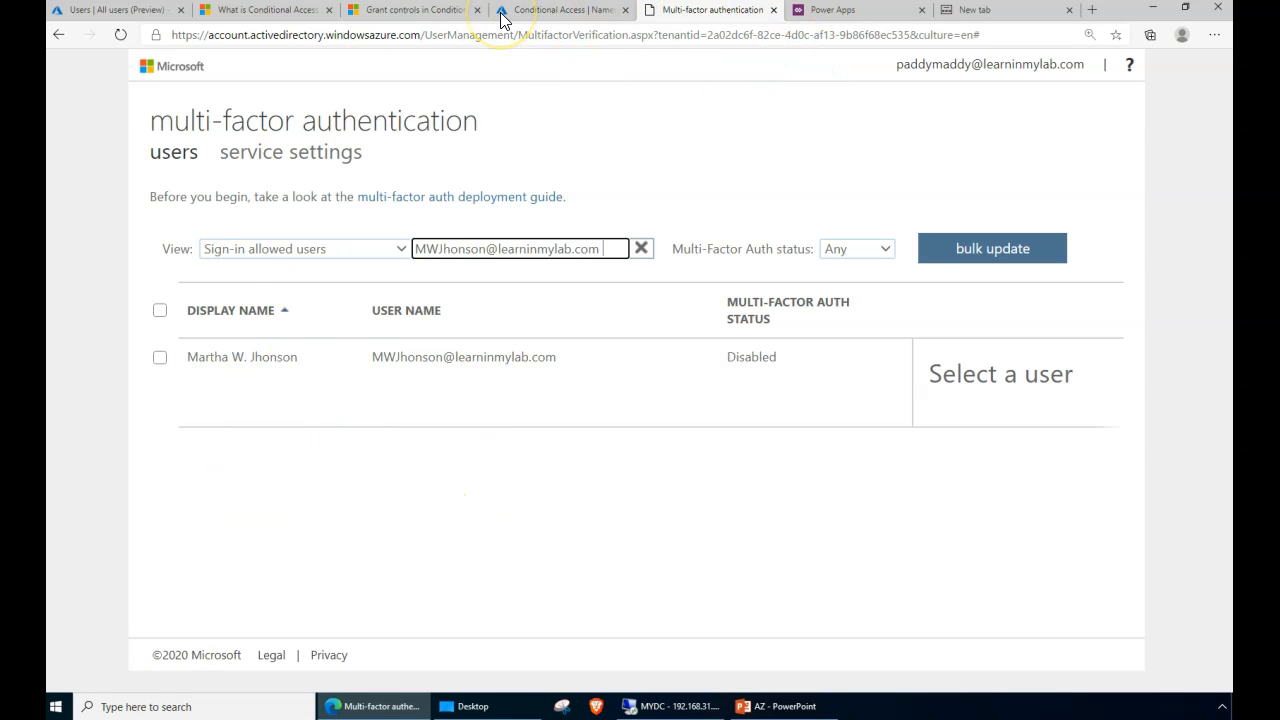
# - Open Terms of use and view the two users who accepted the All MFA Enabled Users terms
pyautogui.click(559, 17)
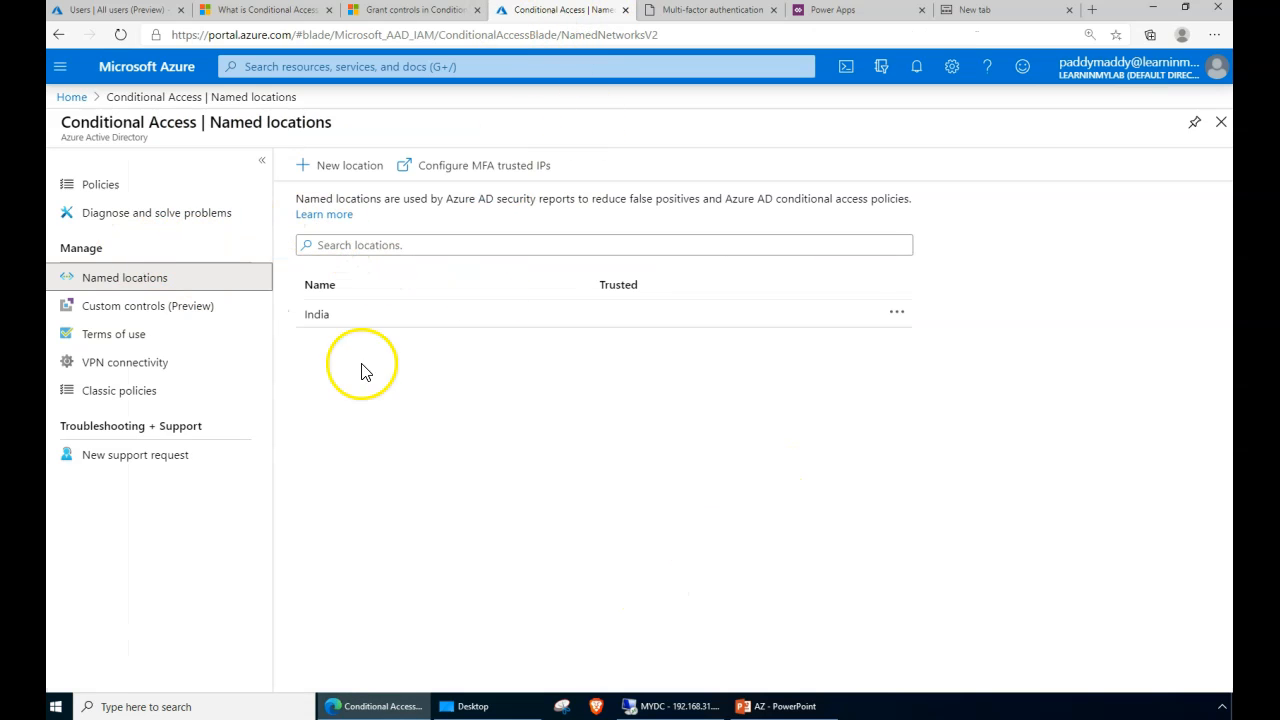
pyautogui.click(127, 347)
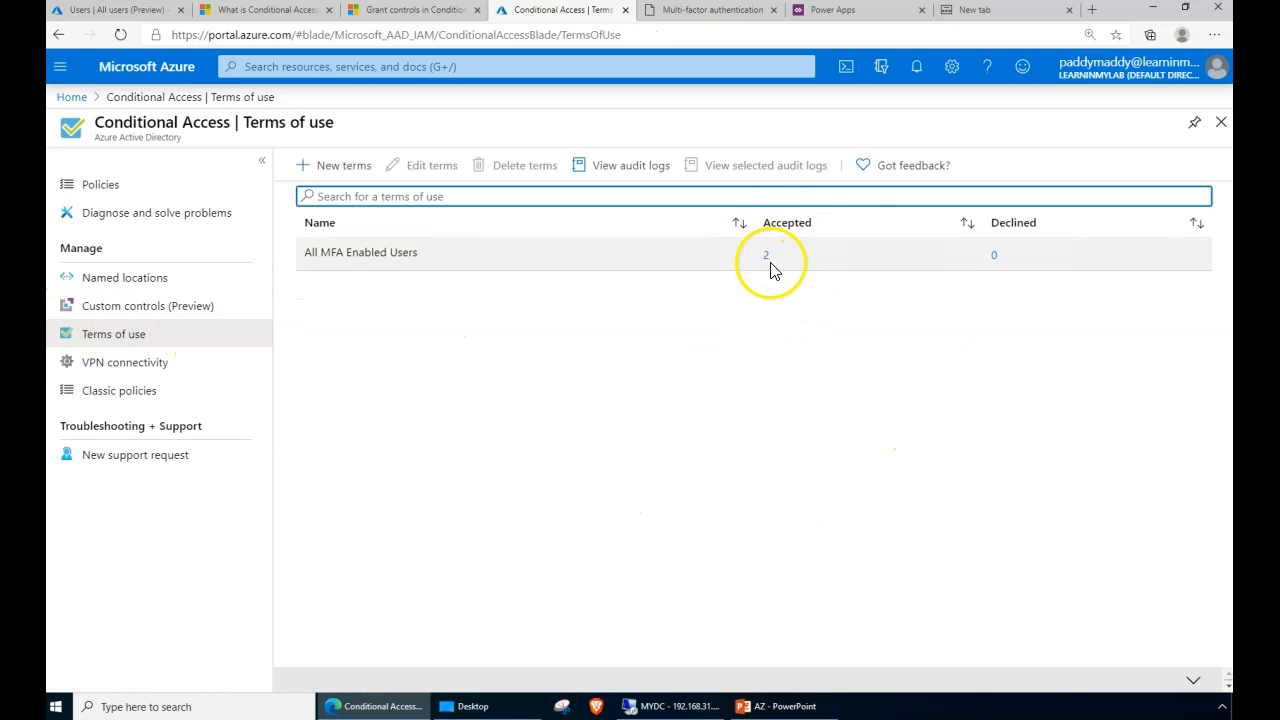
pyautogui.click(767, 258)
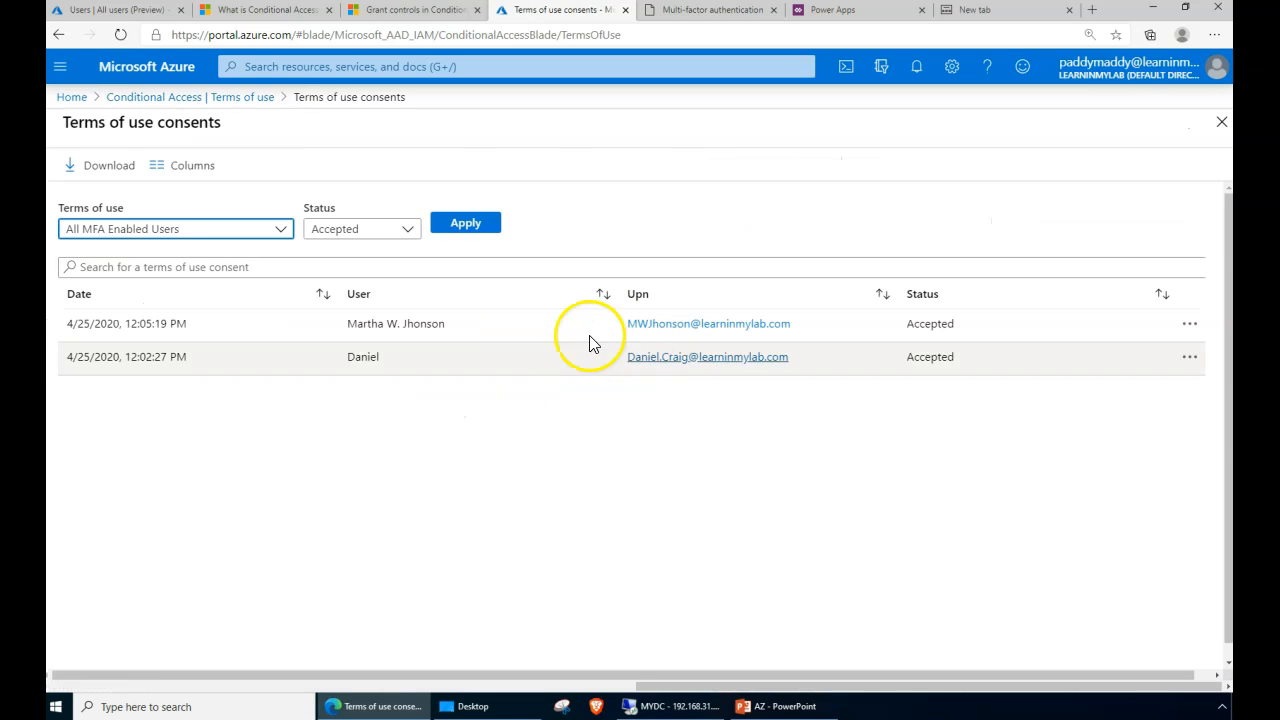
pyautogui.moveTo(104, 318); pyautogui.dragTo(700, 562)
pyautogui.click(700, 562)
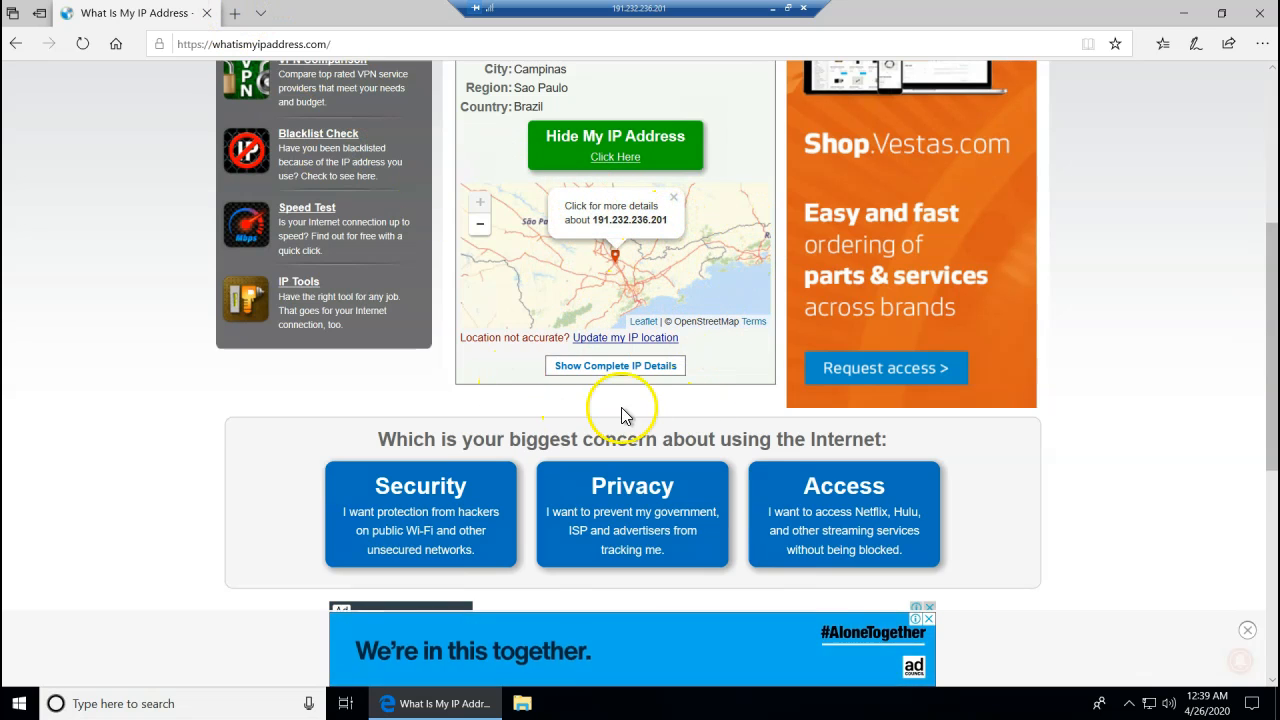
# - Confirm the IP is located in Brazil, then begin portal.azure.com sign-in by submitting the test user's email
pyautogui.scroll(5, 1154, 440)
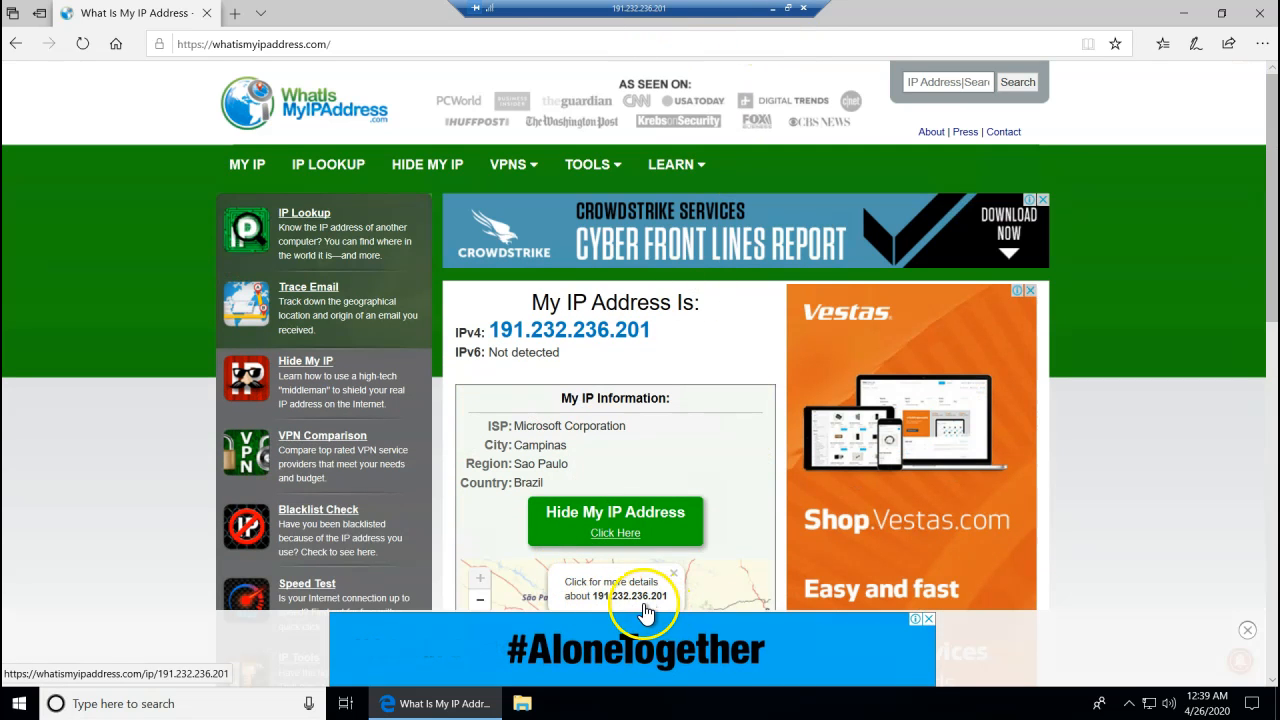
pyautogui.doubleClick(553, 484)
pyautogui.click(237, 14)
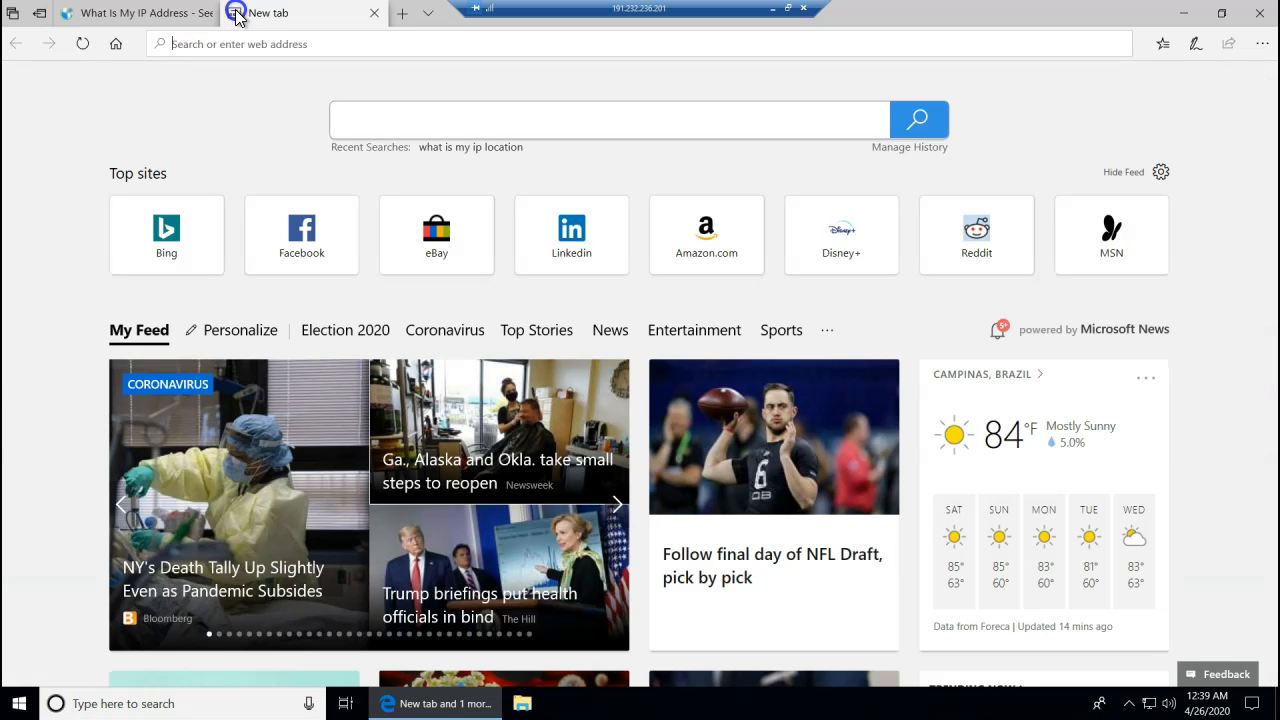
pyautogui.write('portal/')
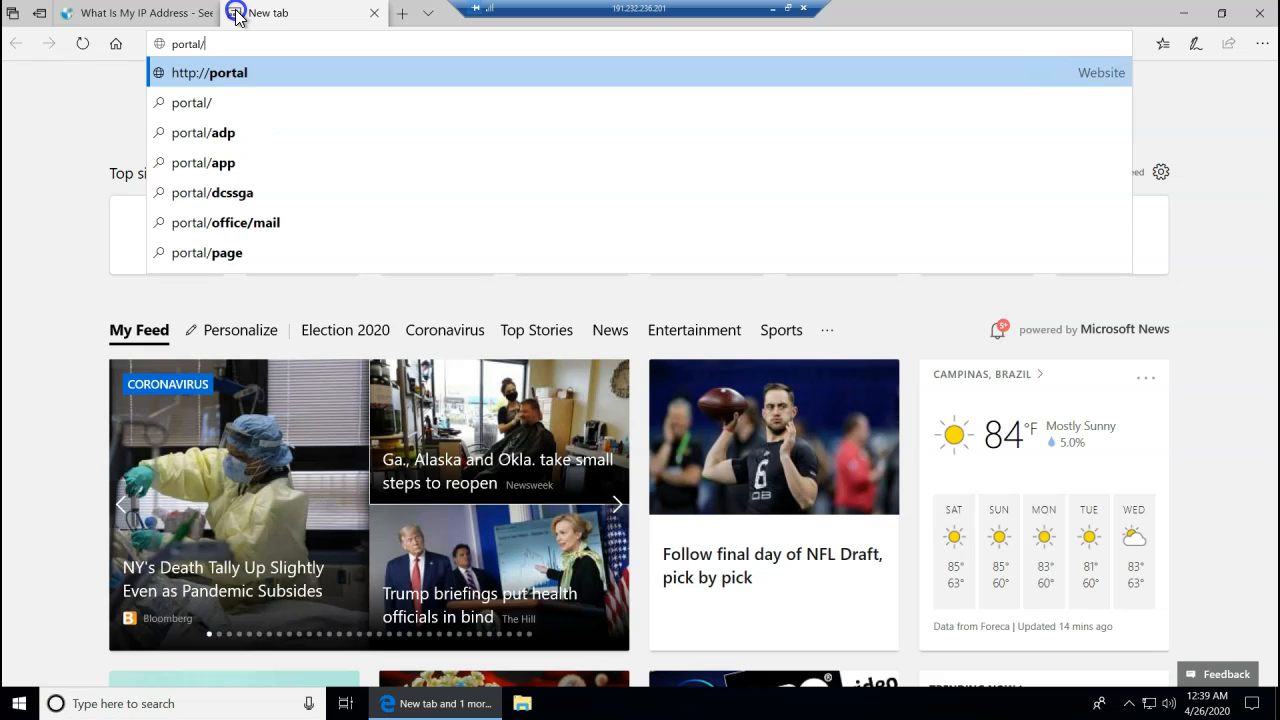
pyautogui.press('BackSpace')
pyautogui.write('.azure')
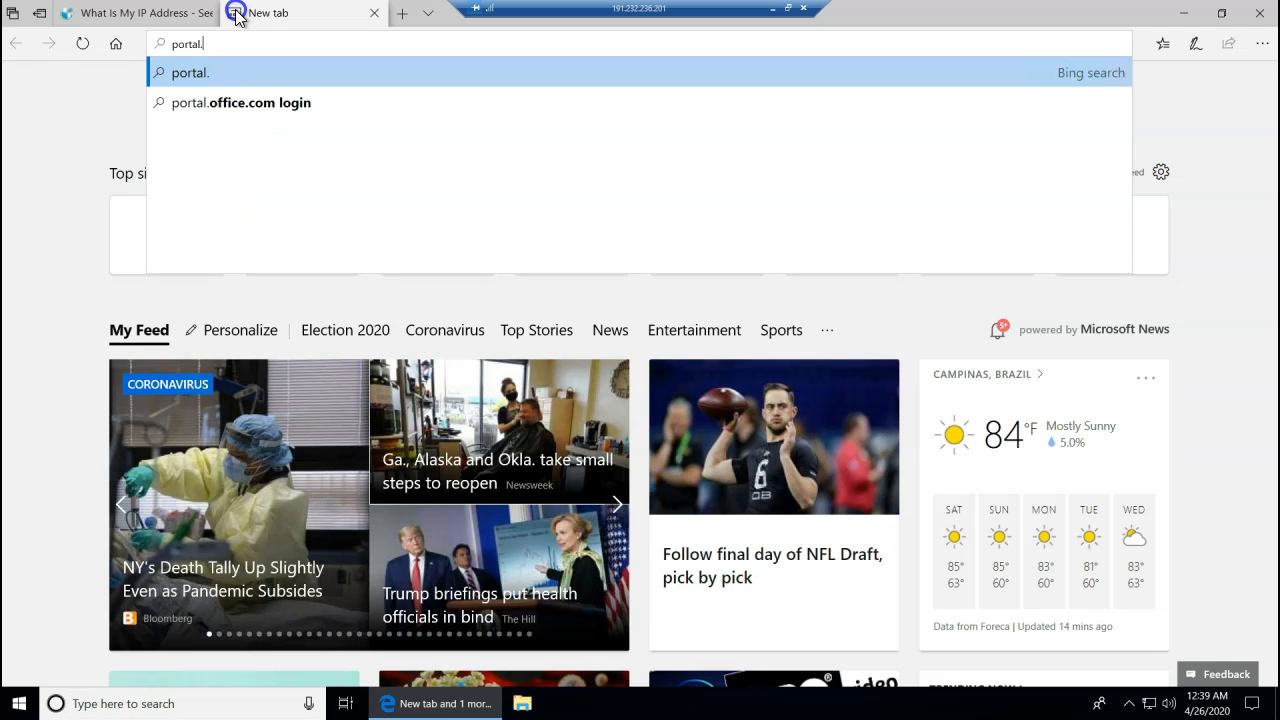
pyautogui.write('.com')
pyautogui.press('Return')
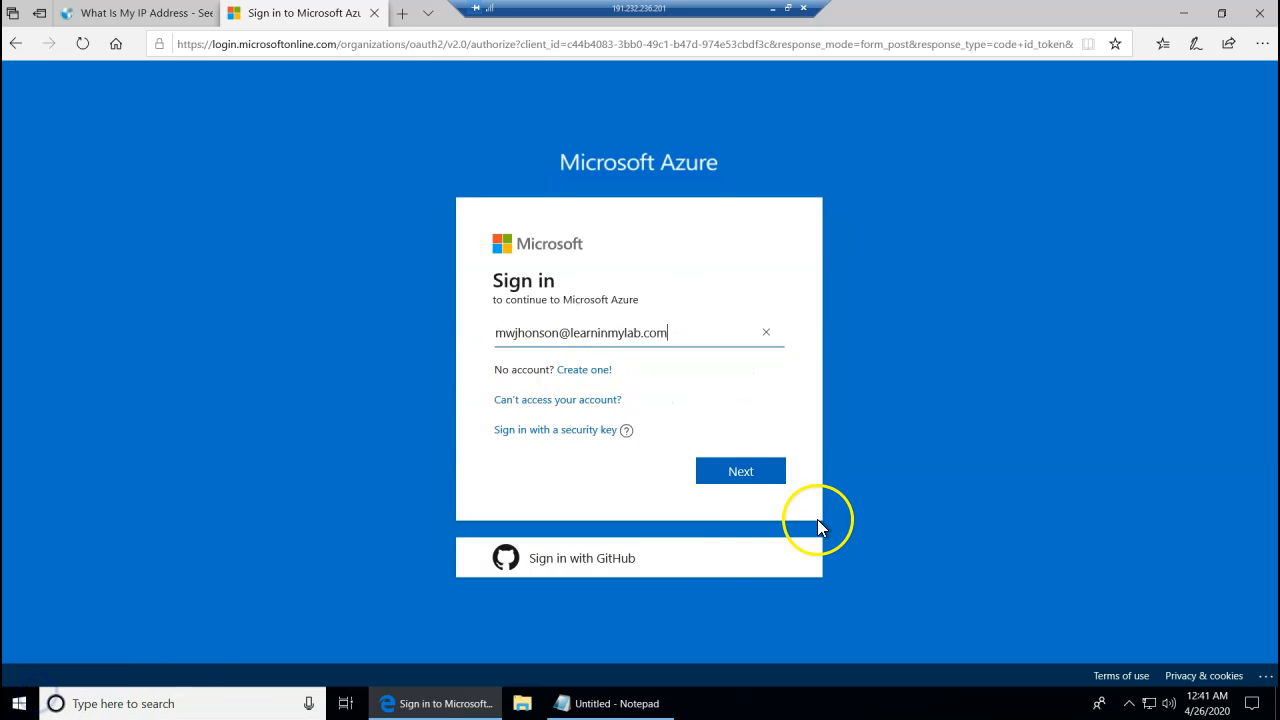
pyautogui.click(758, 478)
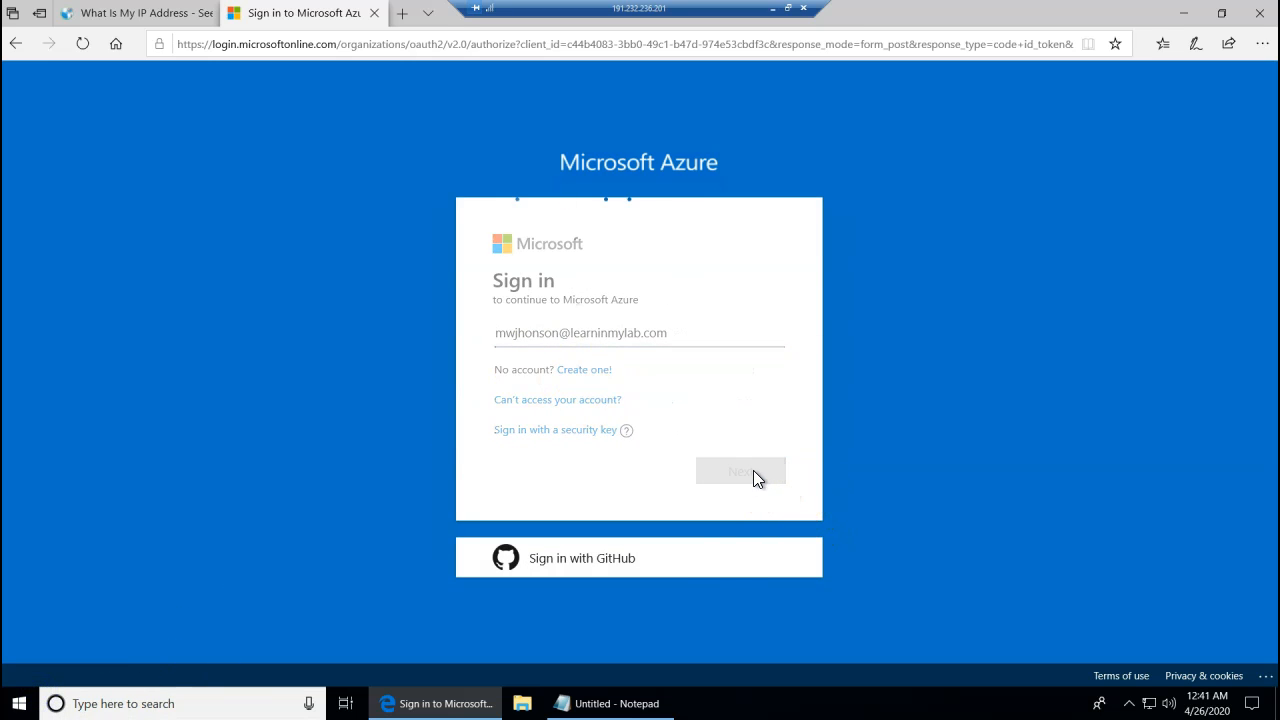
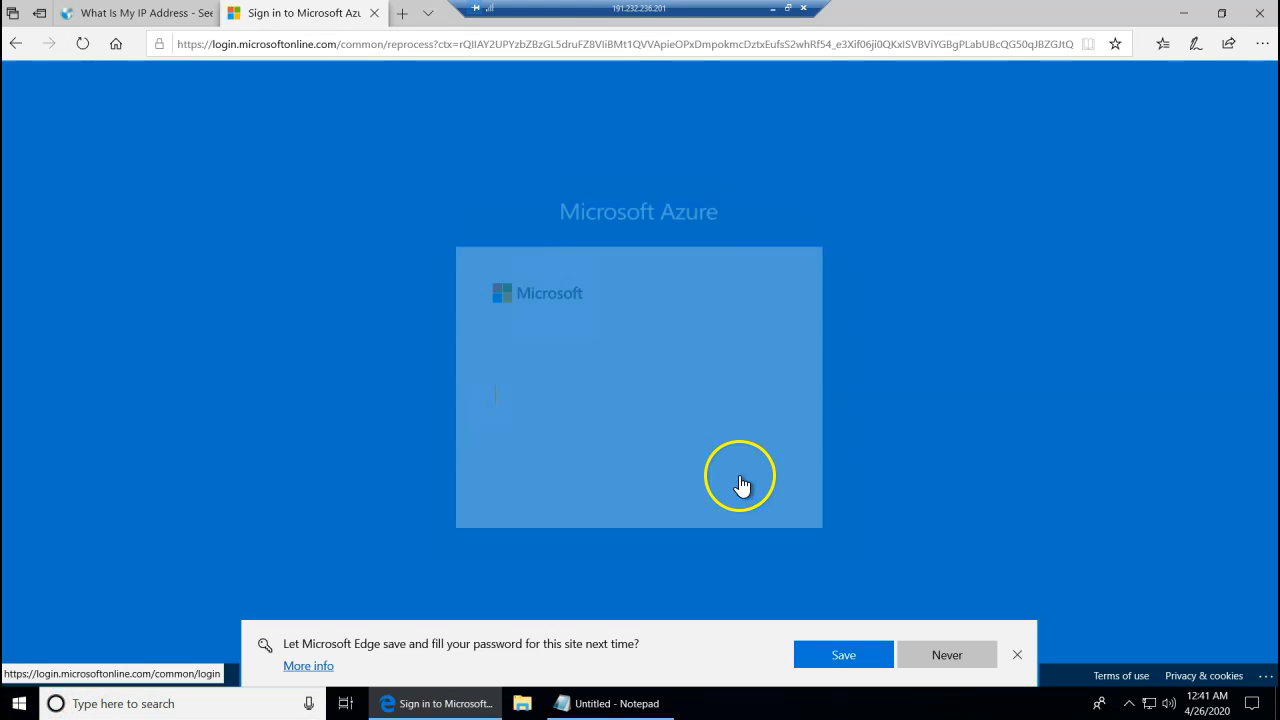
# - Complete the test account's sign-in with its password, declining to stay signed in
pyautogui.click(600, 410)
pyautogui.hotkey('ctrl', 'v')
pyautogui.click(721, 492)
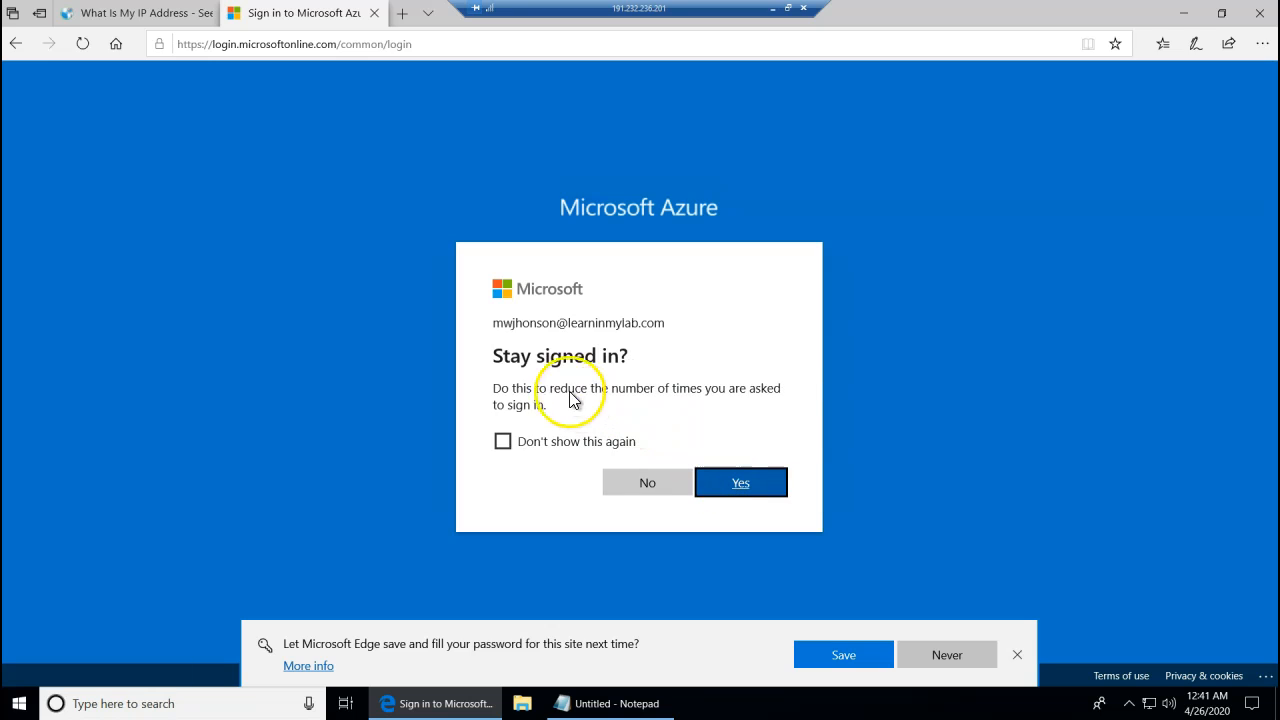
pyautogui.click(664, 485)
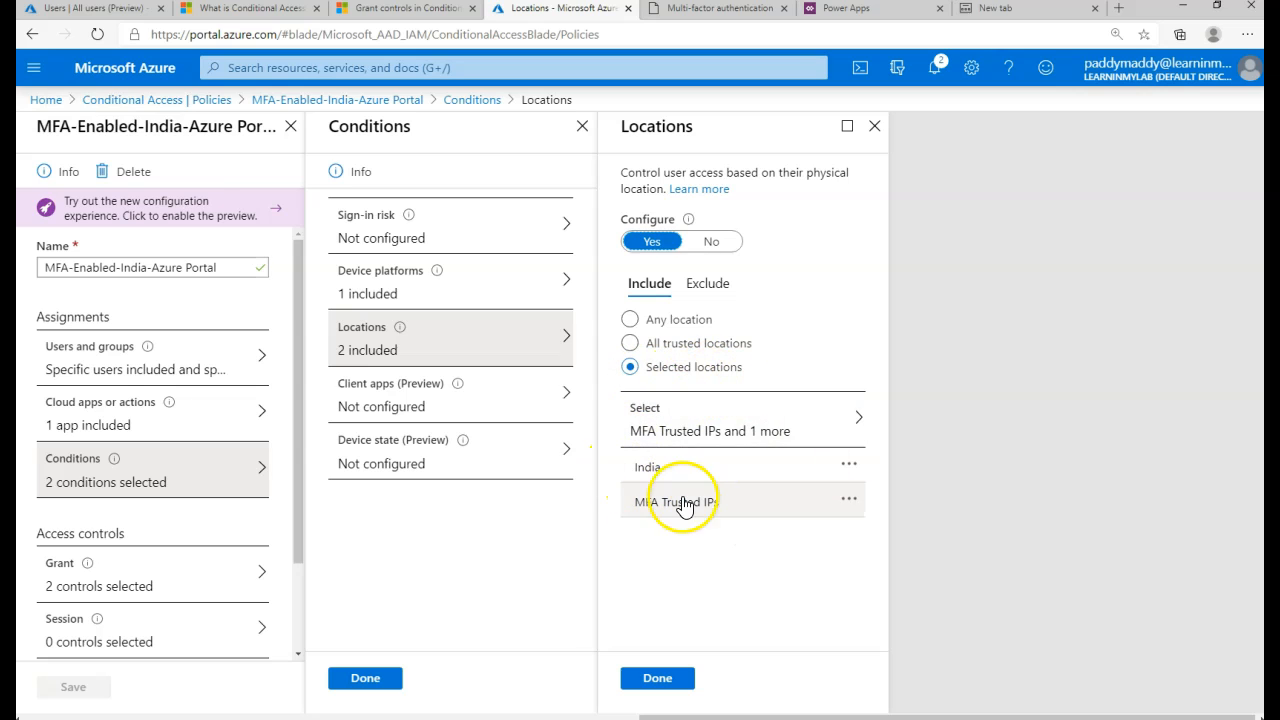
# - Review the policy's Device platforms, Locations and Grant settings, then return to the policies list
pyautogui.click(437, 282)
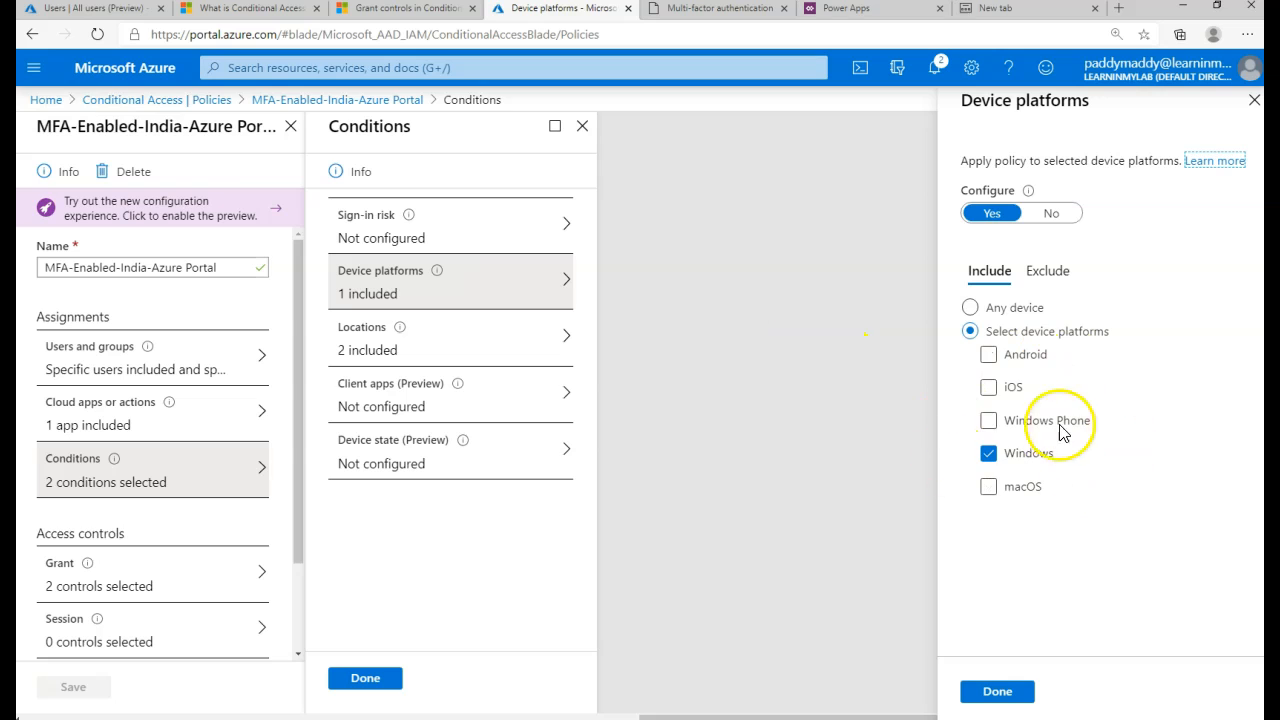
pyautogui.click(440, 351)
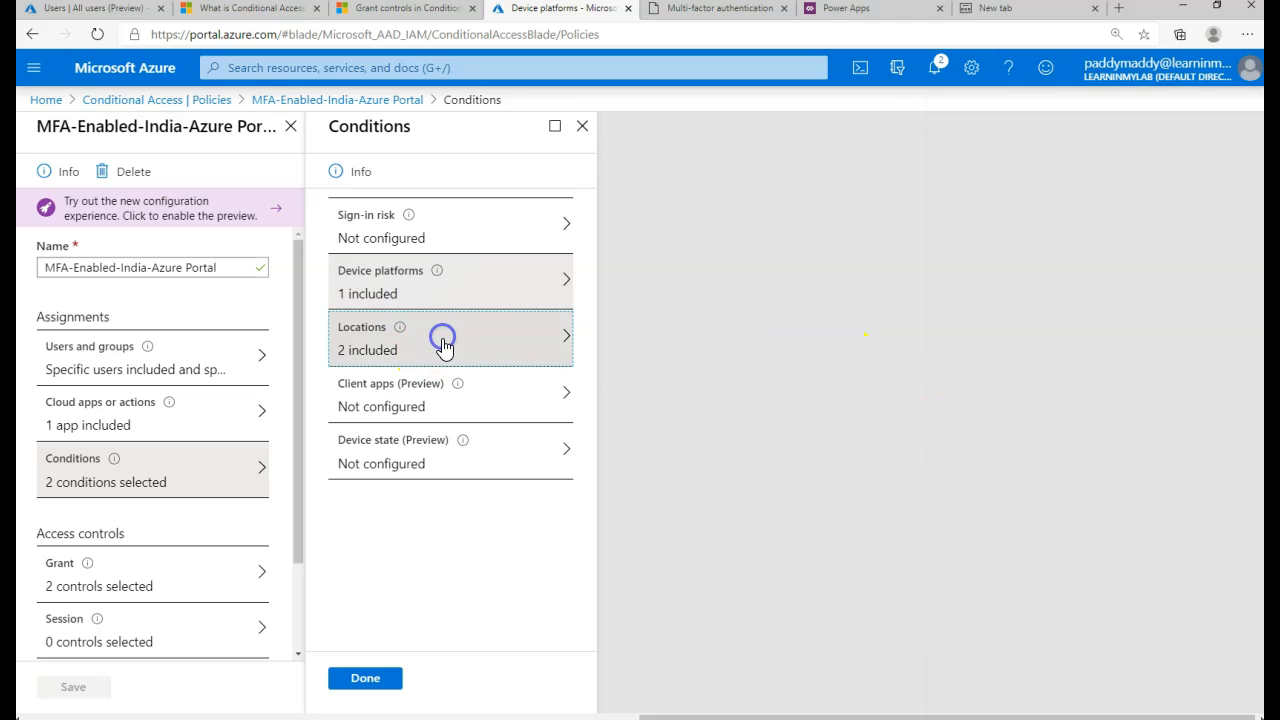
pyautogui.click(115, 591)
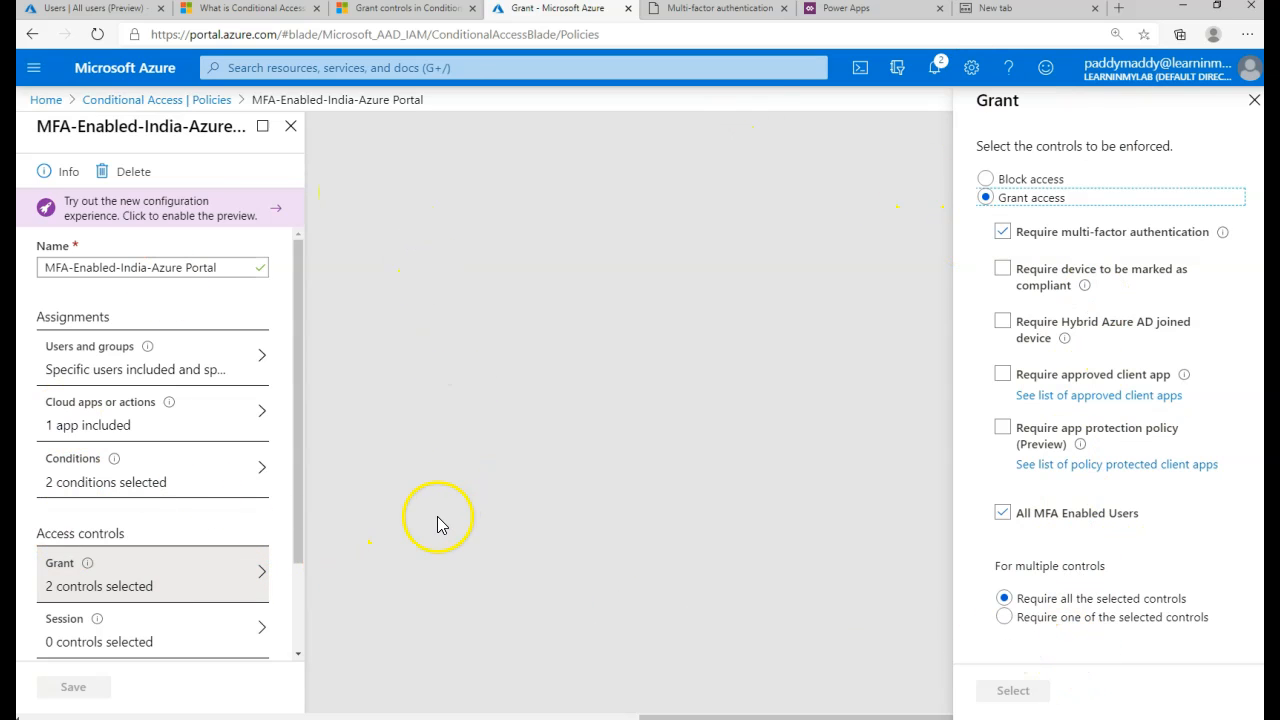
pyautogui.click(199, 104)
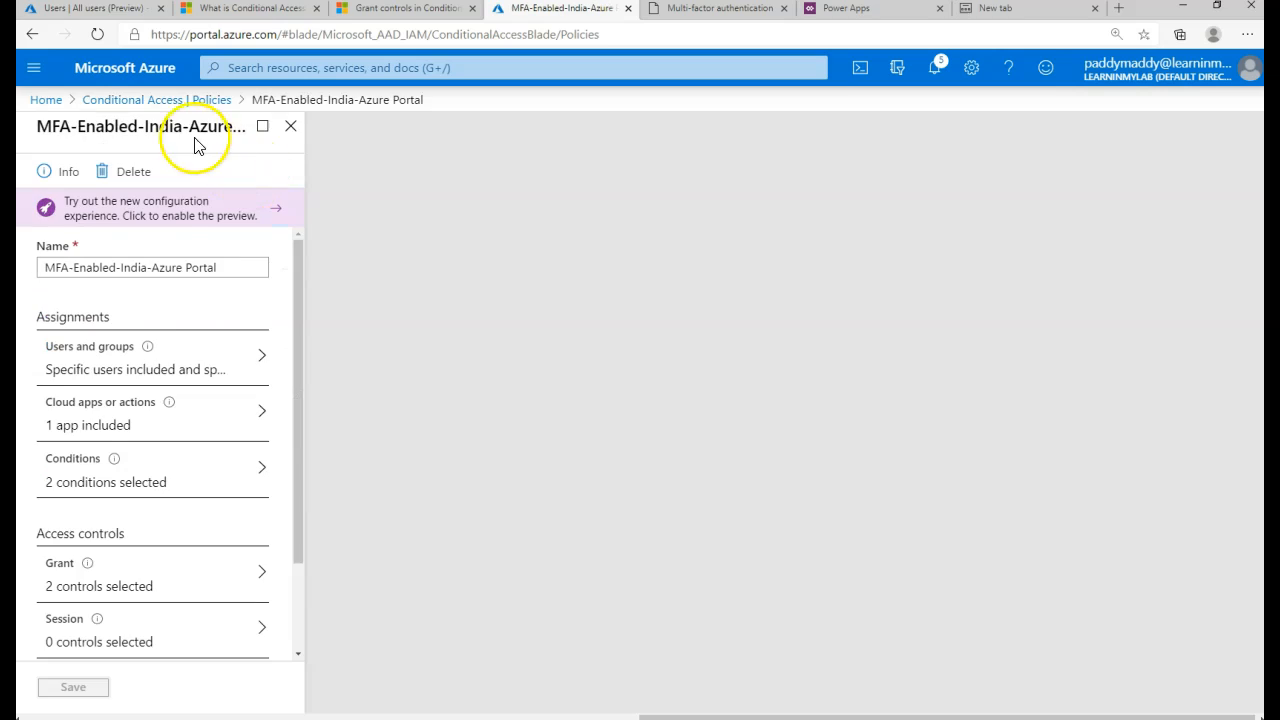
# - Set the MFA-Enabled-India-Azure Portal policy's Device platforms condition to not configured
pyautogui.click(168, 104)
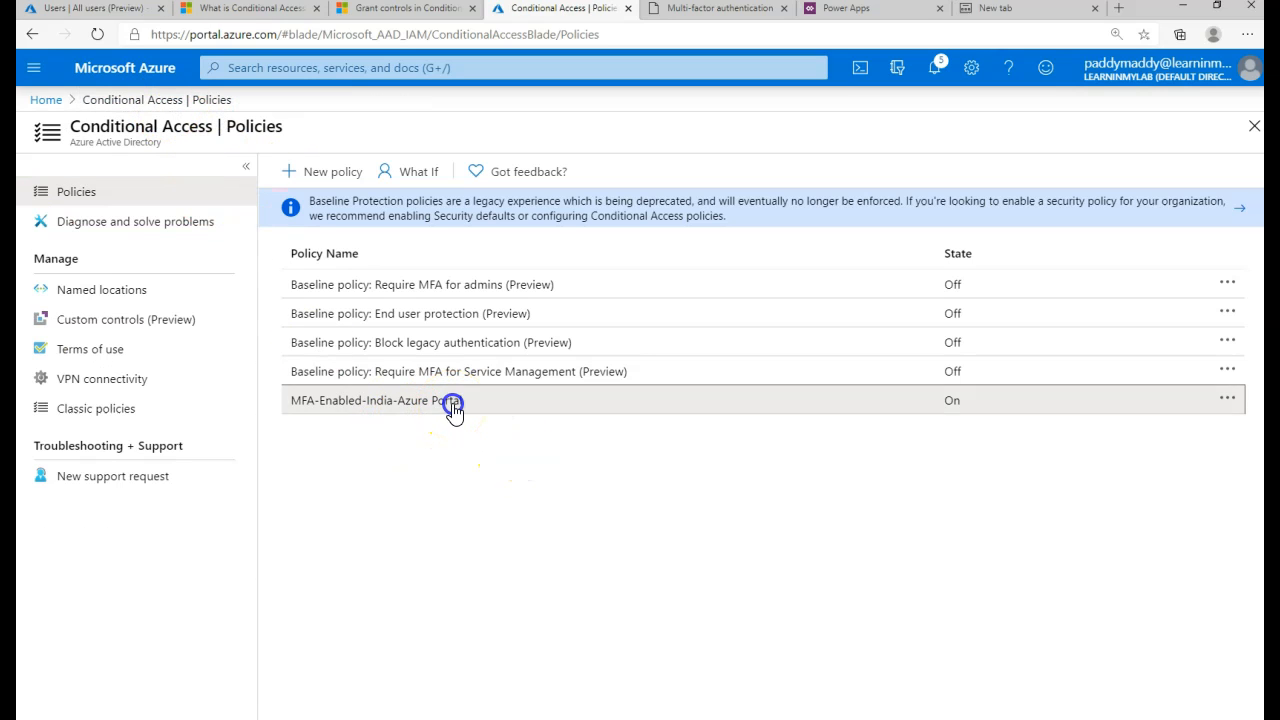
pyautogui.click(452, 404)
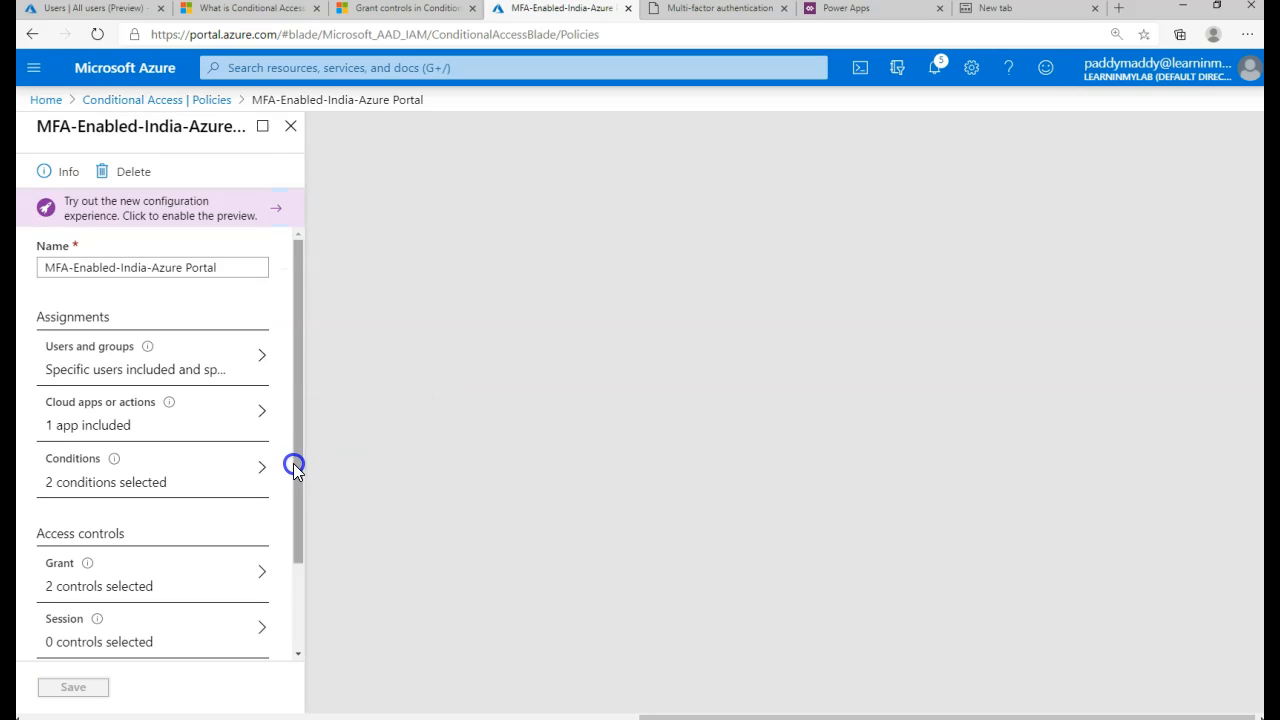
pyautogui.click(110, 485)
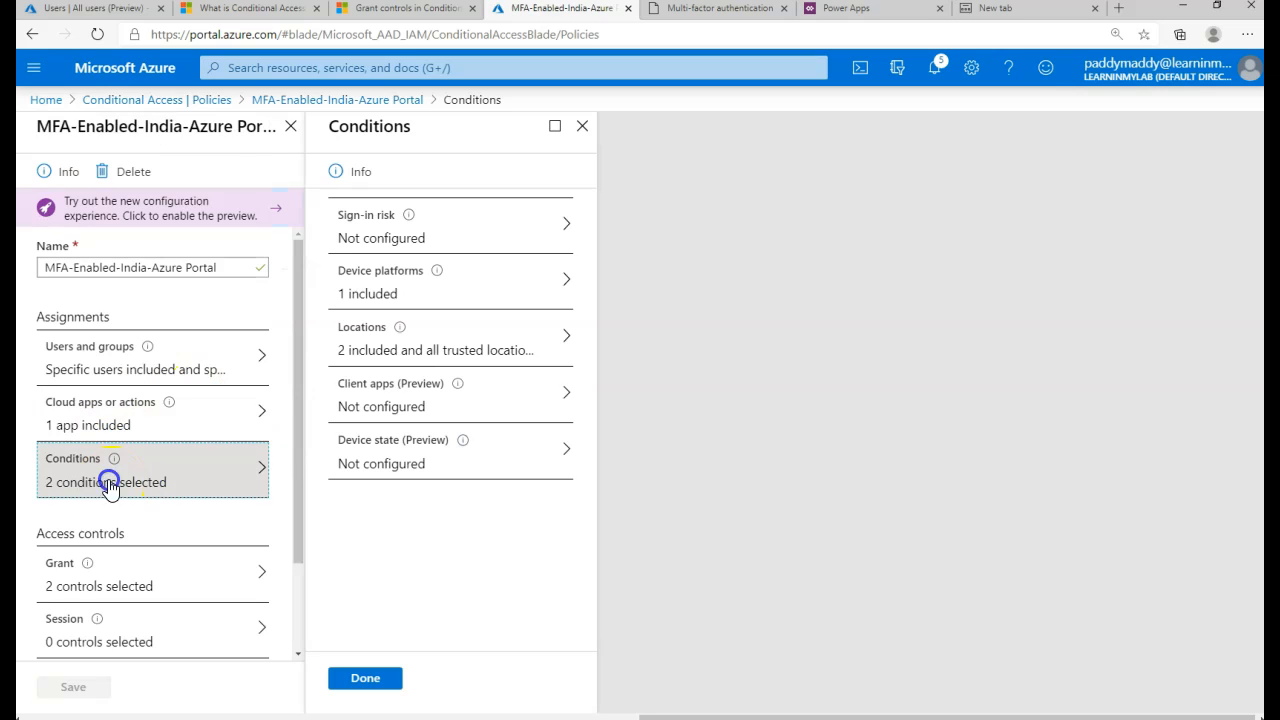
pyautogui.click(440, 285)
pyautogui.click(957, 331)
pyautogui.click(986, 310)
pyautogui.click(1060, 214)
pyautogui.click(986, 691)
# - Make Locations include Any location and exclude Selected locations
pyautogui.click(422, 338)
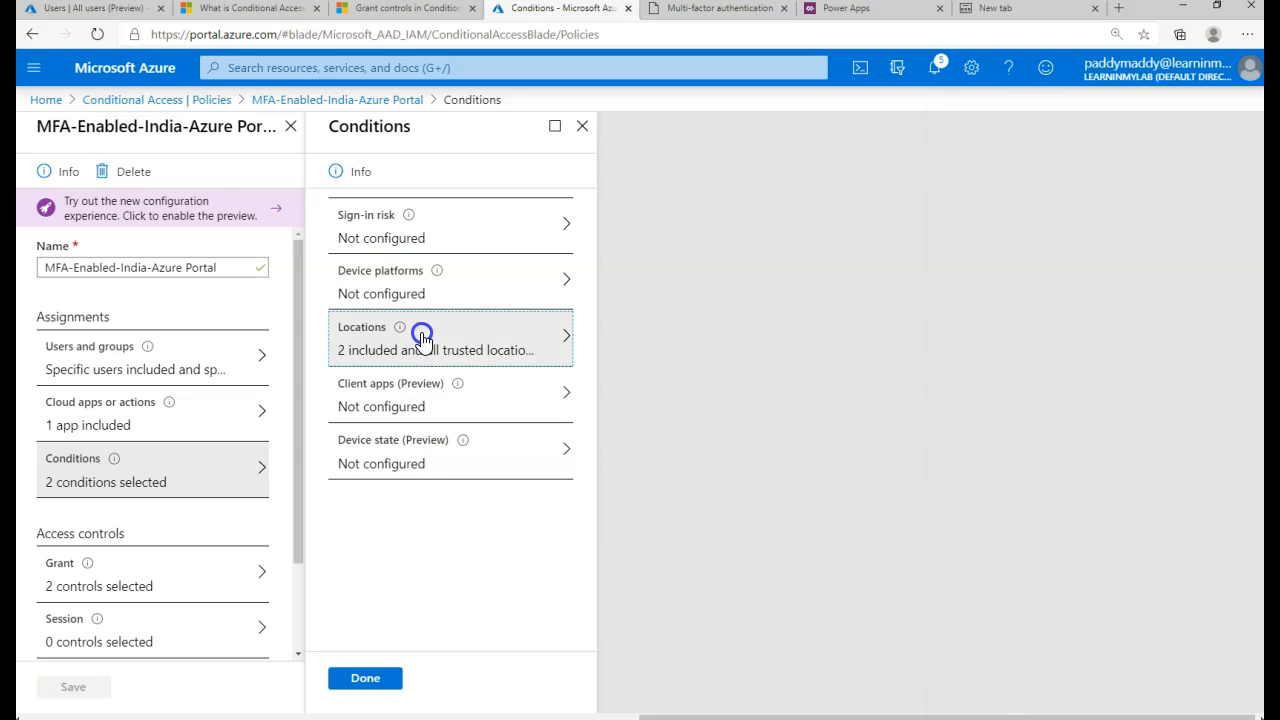
pyautogui.click(656, 386)
pyautogui.click(631, 319)
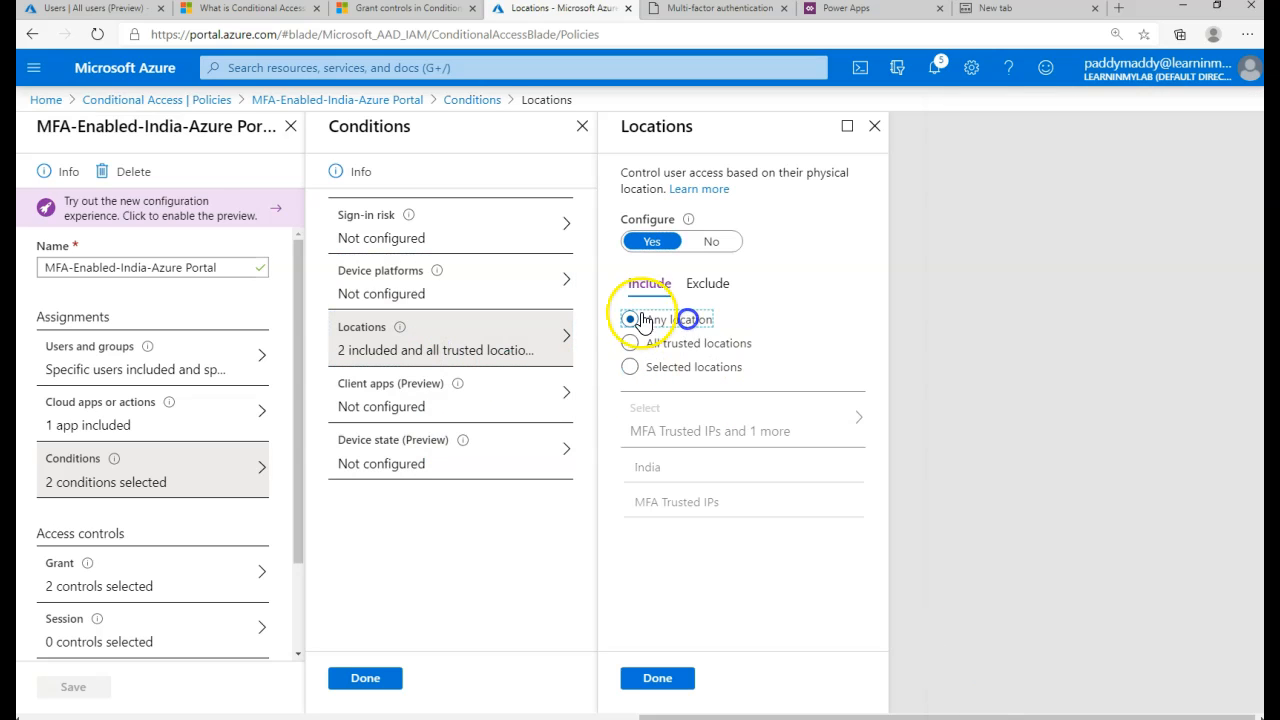
pyautogui.click(708, 283)
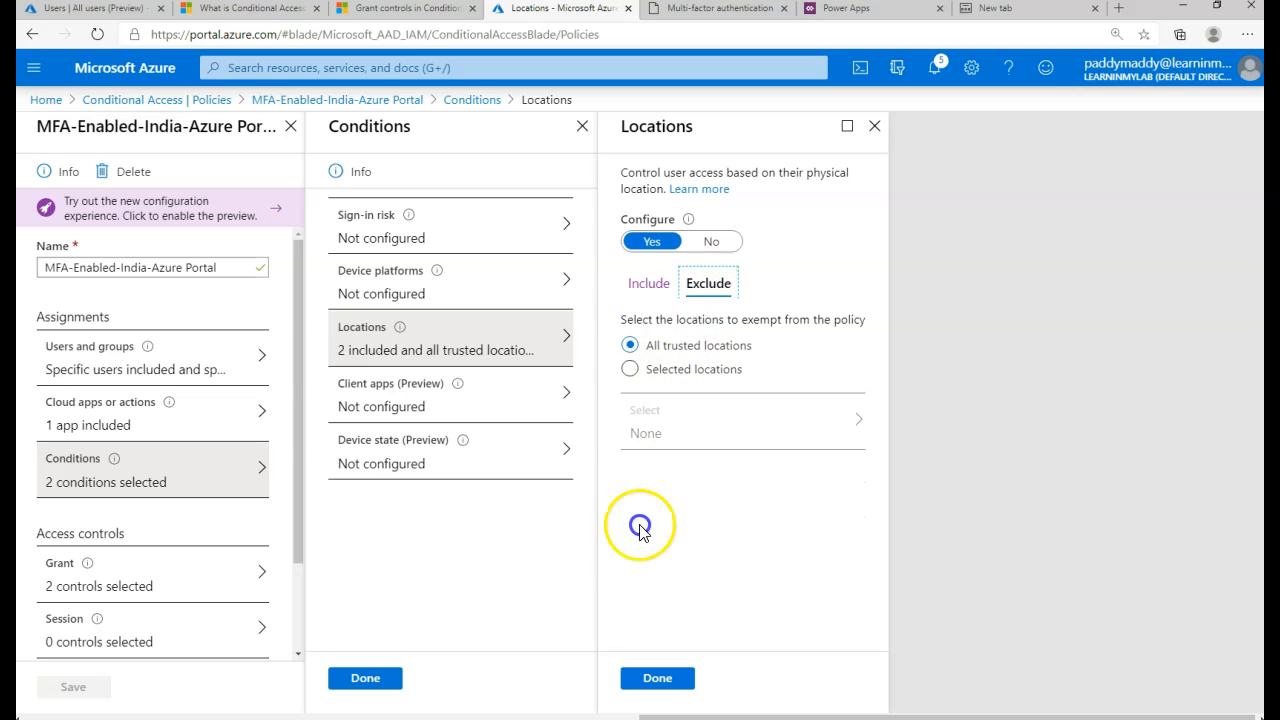
pyautogui.click(660, 378)
pyautogui.click(689, 423)
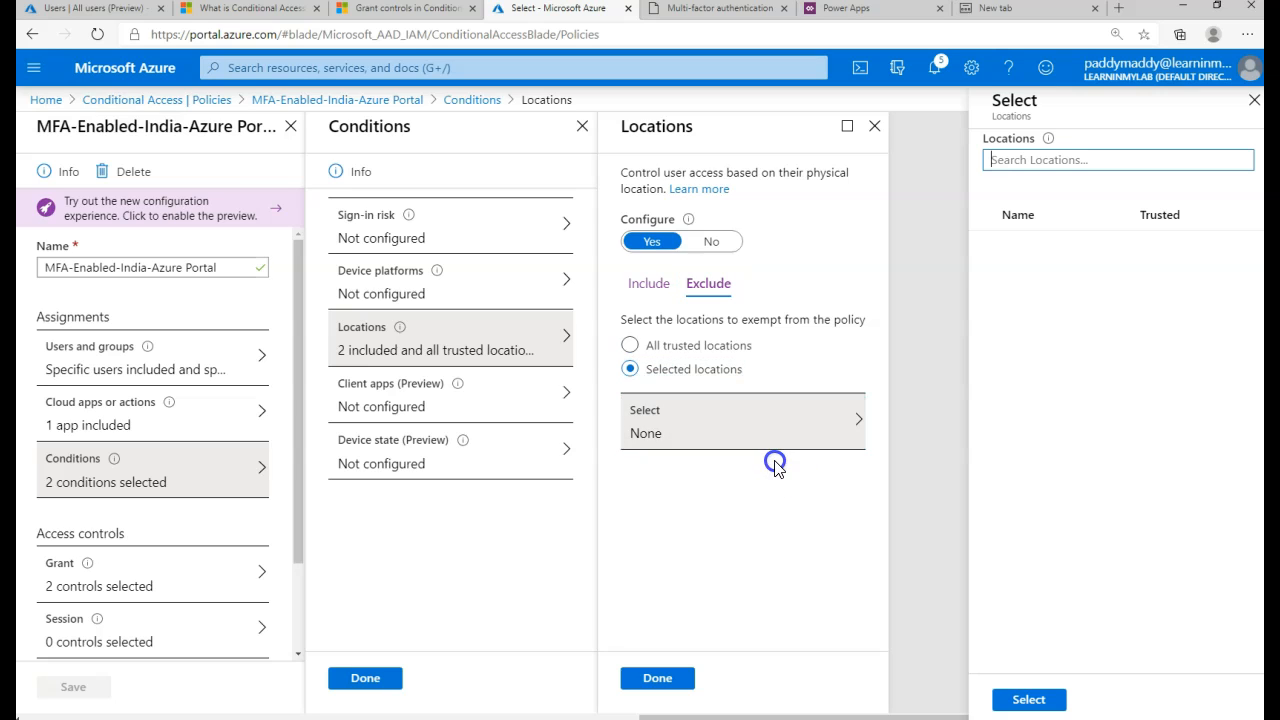
# - Exclude India and MFA Trusted IPs in the policy's Locations condition
pyautogui.click(984, 249)
pyautogui.click(984, 283)
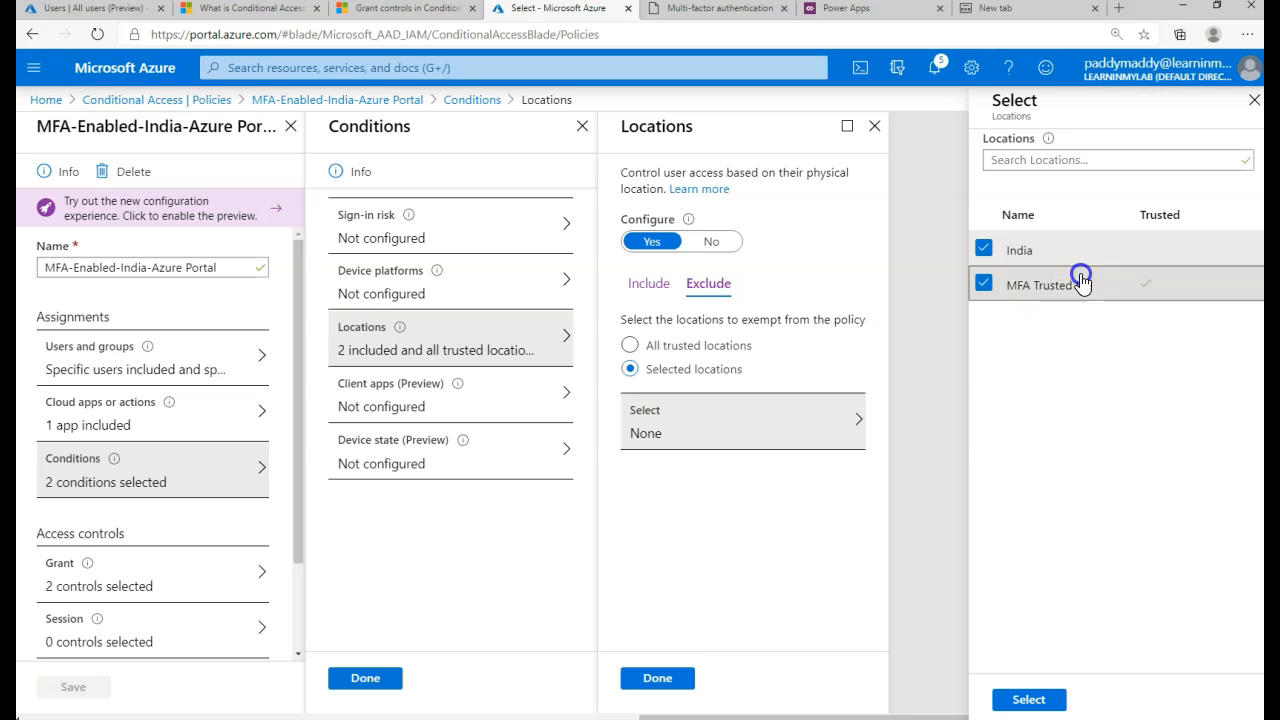
pyautogui.click(1000, 700)
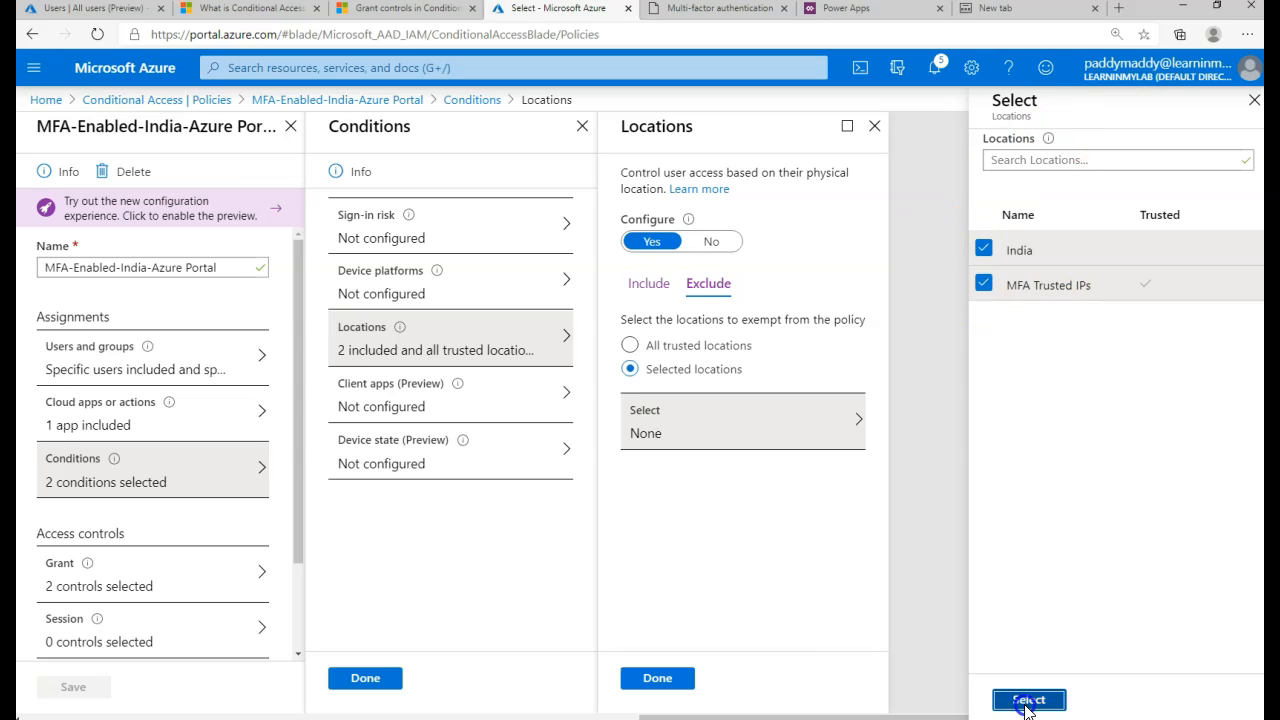
pyautogui.click(657, 678)
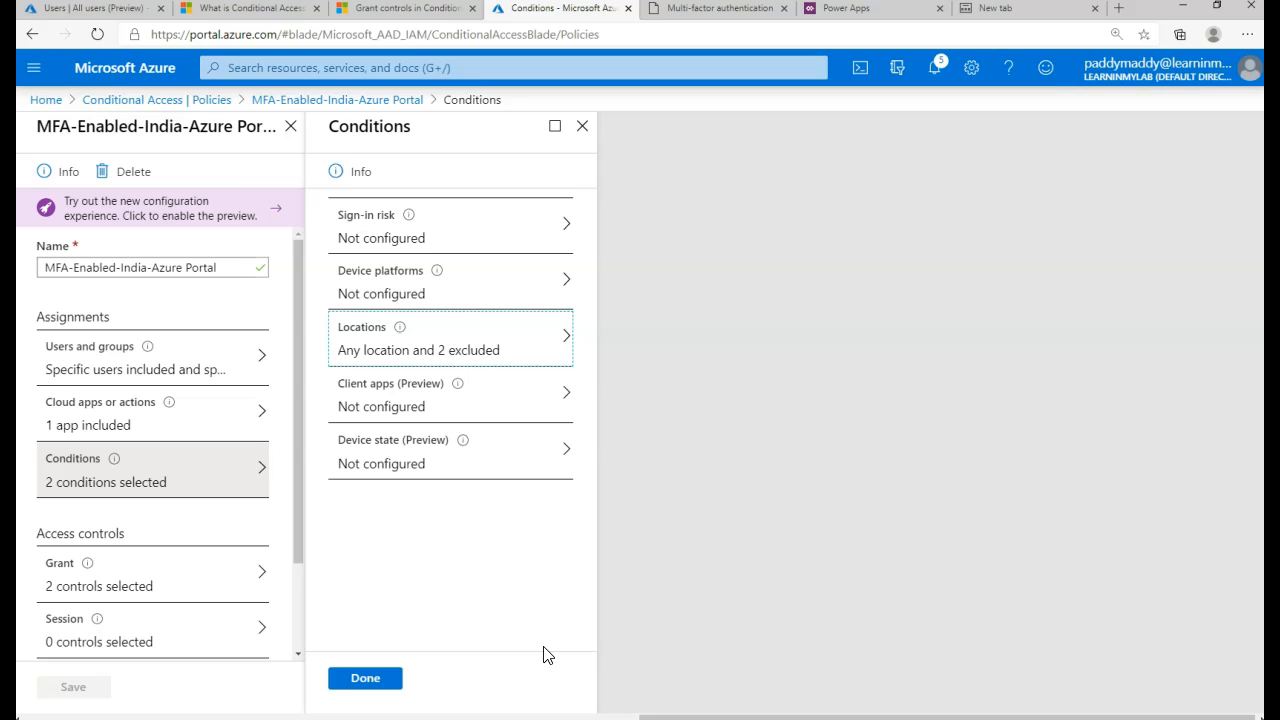
# - Recheck the Locations include/exclude settings and save the MFA-Enabled-India-Azure Portal policy
pyautogui.moveTo(400, 328)
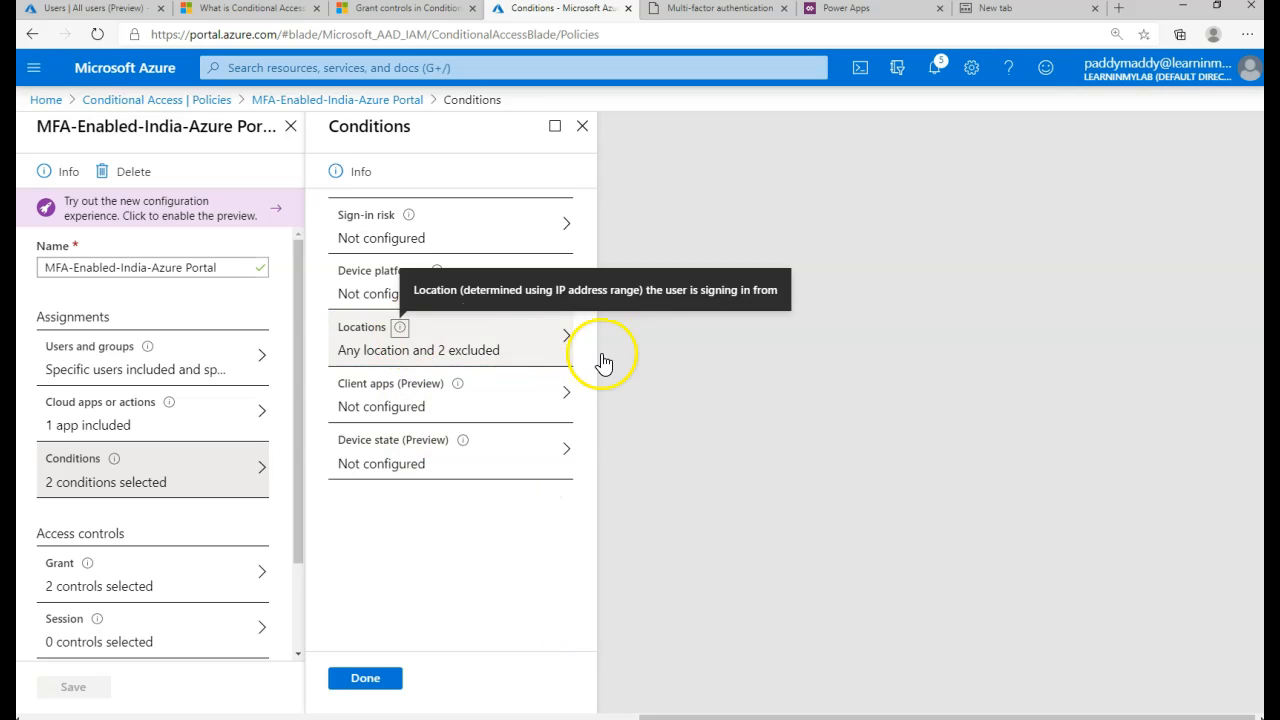
pyautogui.click(535, 347)
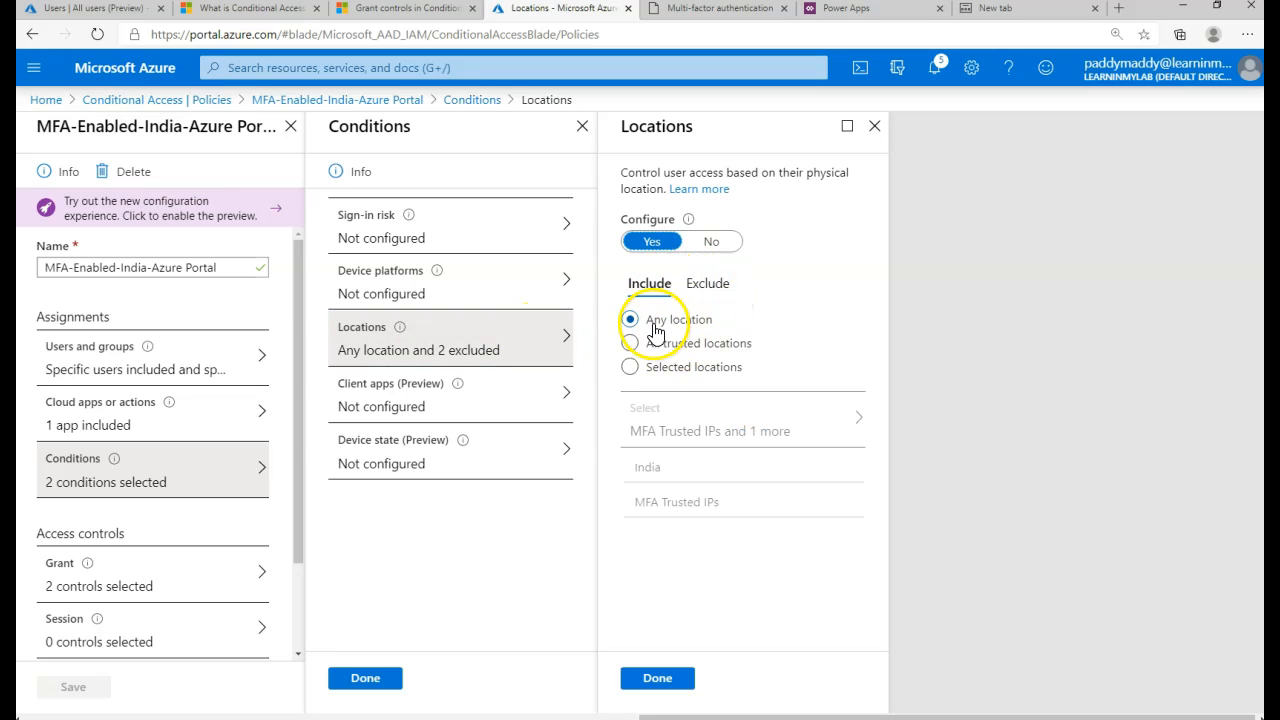
pyautogui.moveTo(660, 326); pyautogui.dragTo(692, 331)
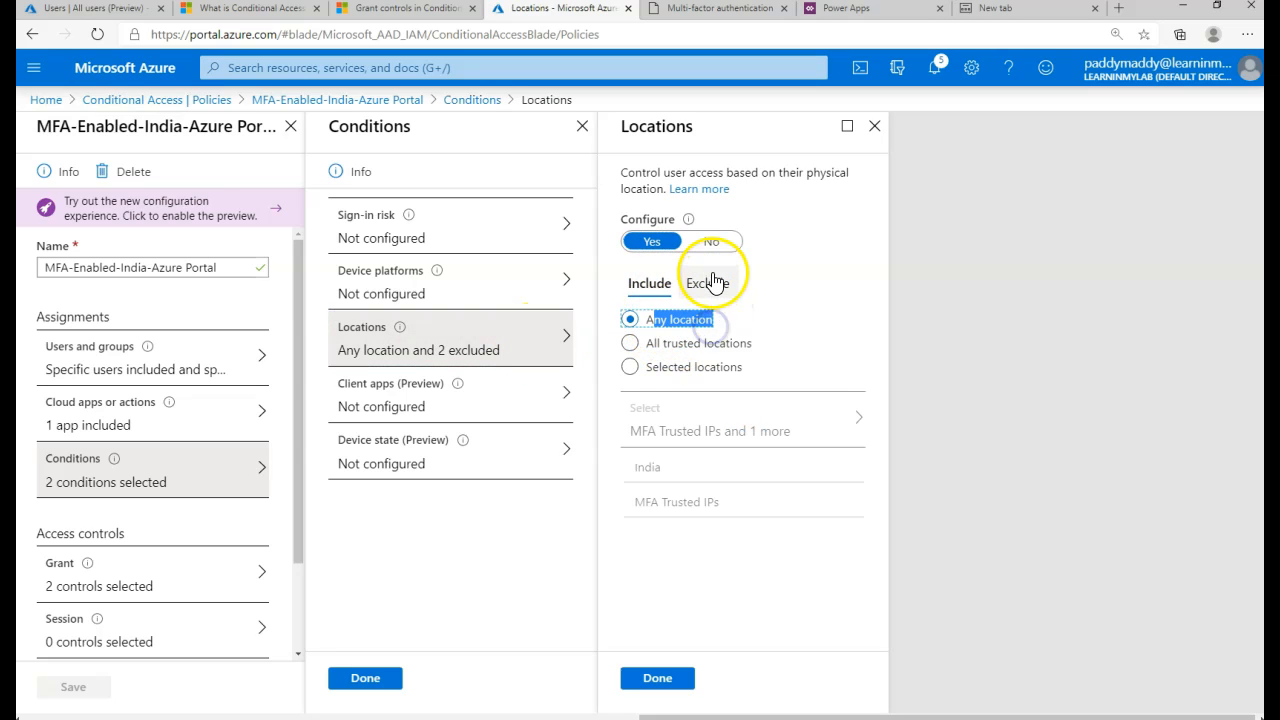
pyautogui.click(712, 282)
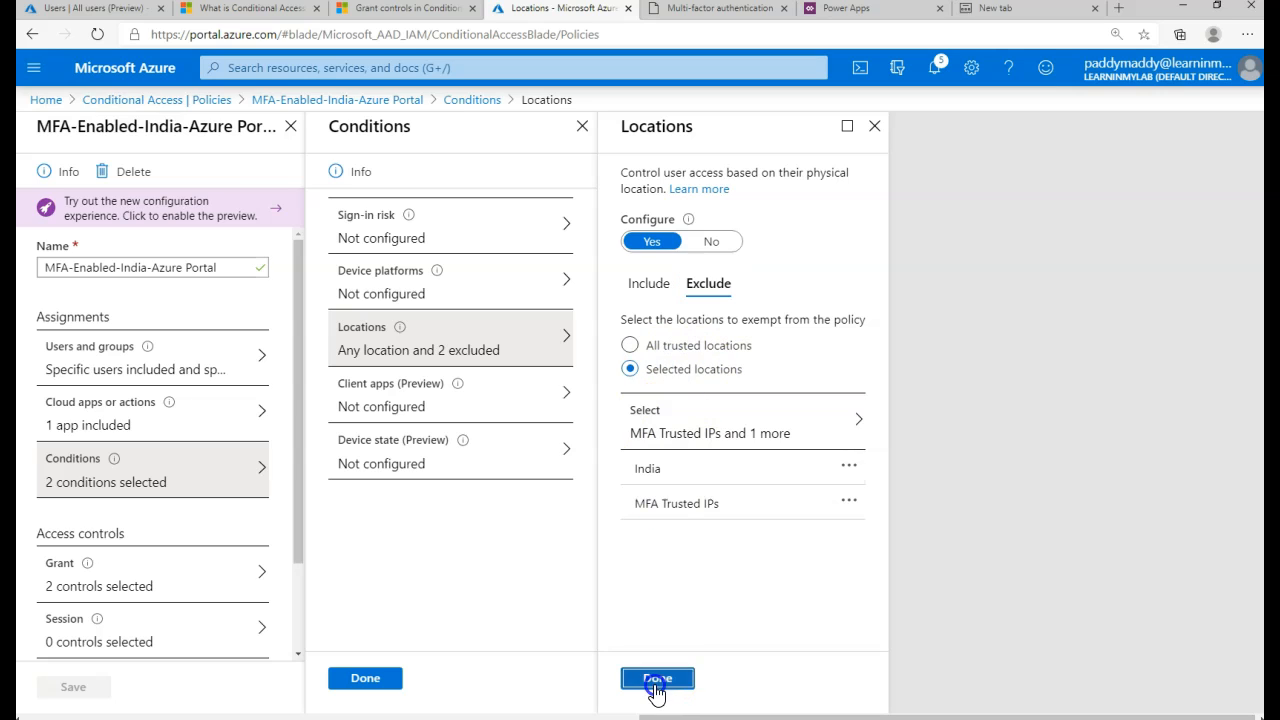
pyautogui.click(655, 682)
pyautogui.click(396, 680)
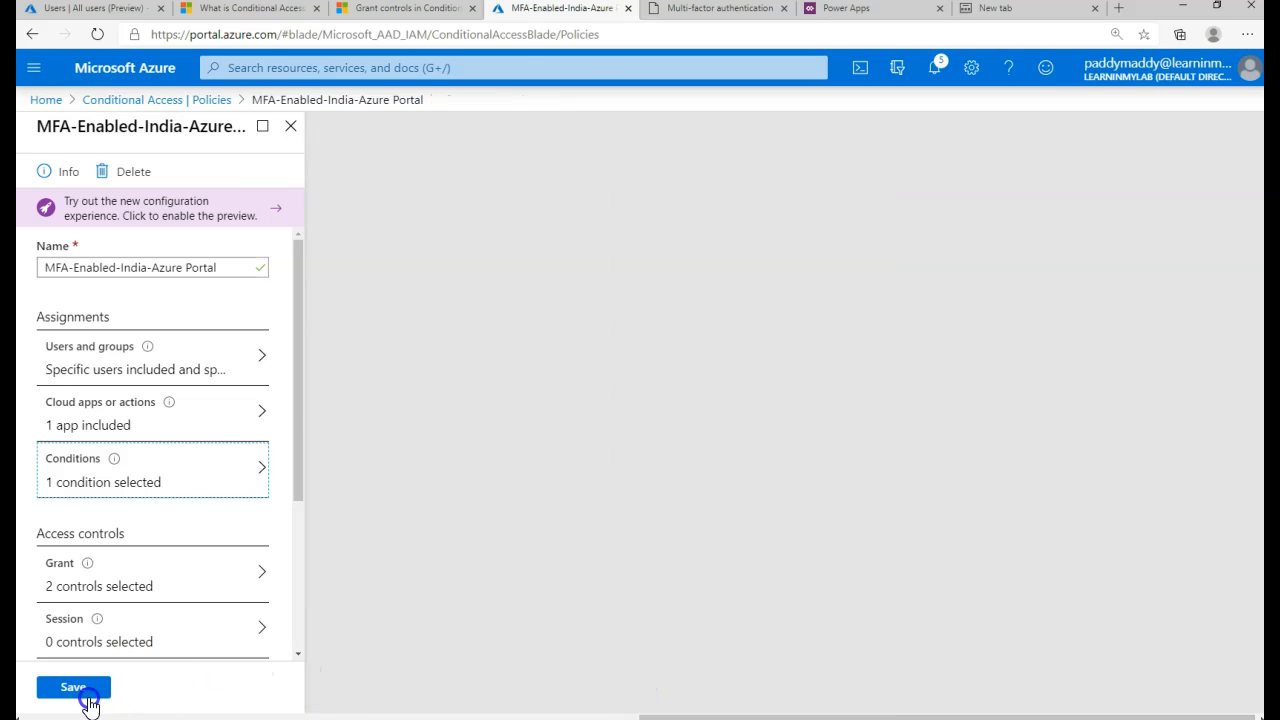
pyautogui.click(86, 698)
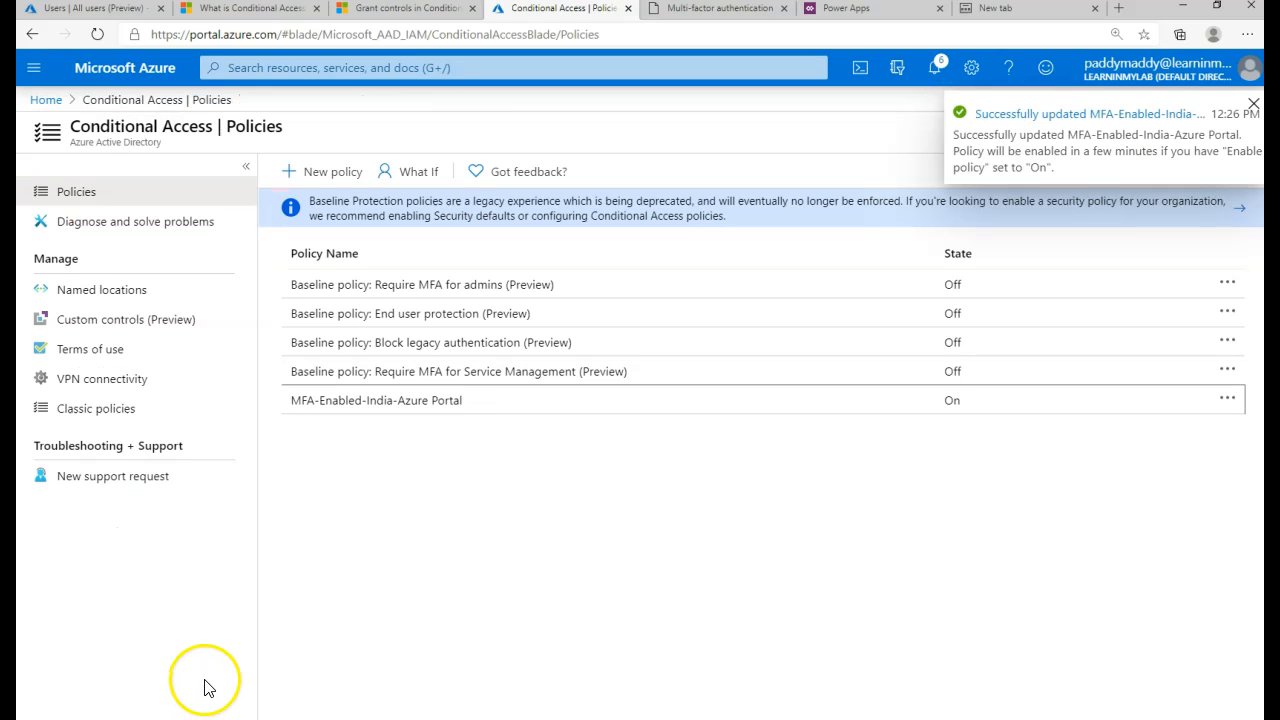
pyautogui.click(1254, 105)
pyautogui.click(797, 571)
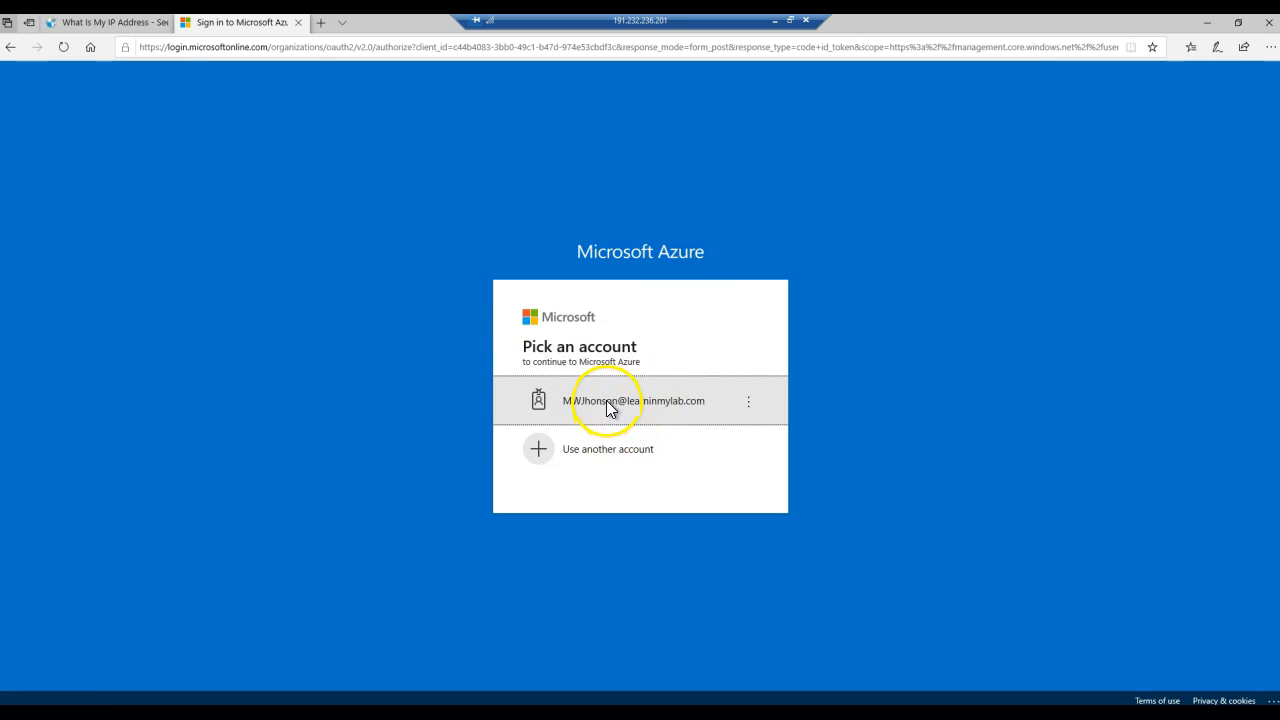
# - Sign in to the portal as the test account with its password
pyautogui.click(607, 405)
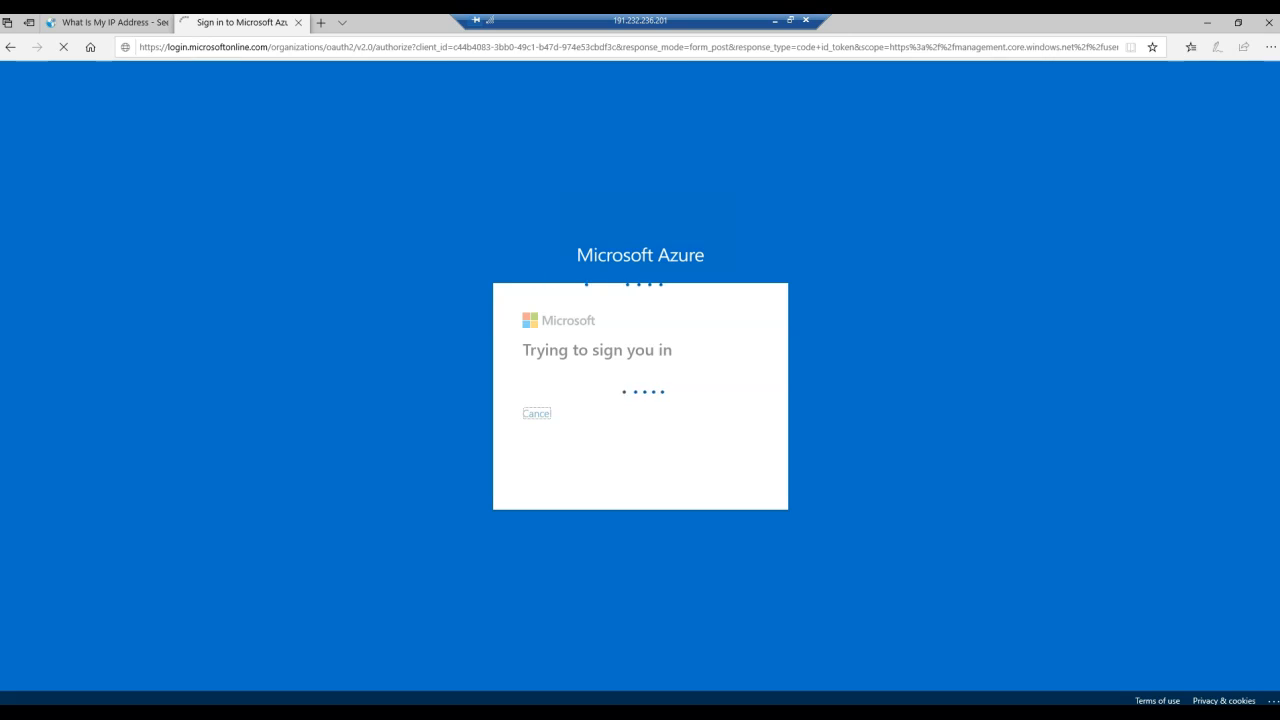
pyautogui.click(698, 470)
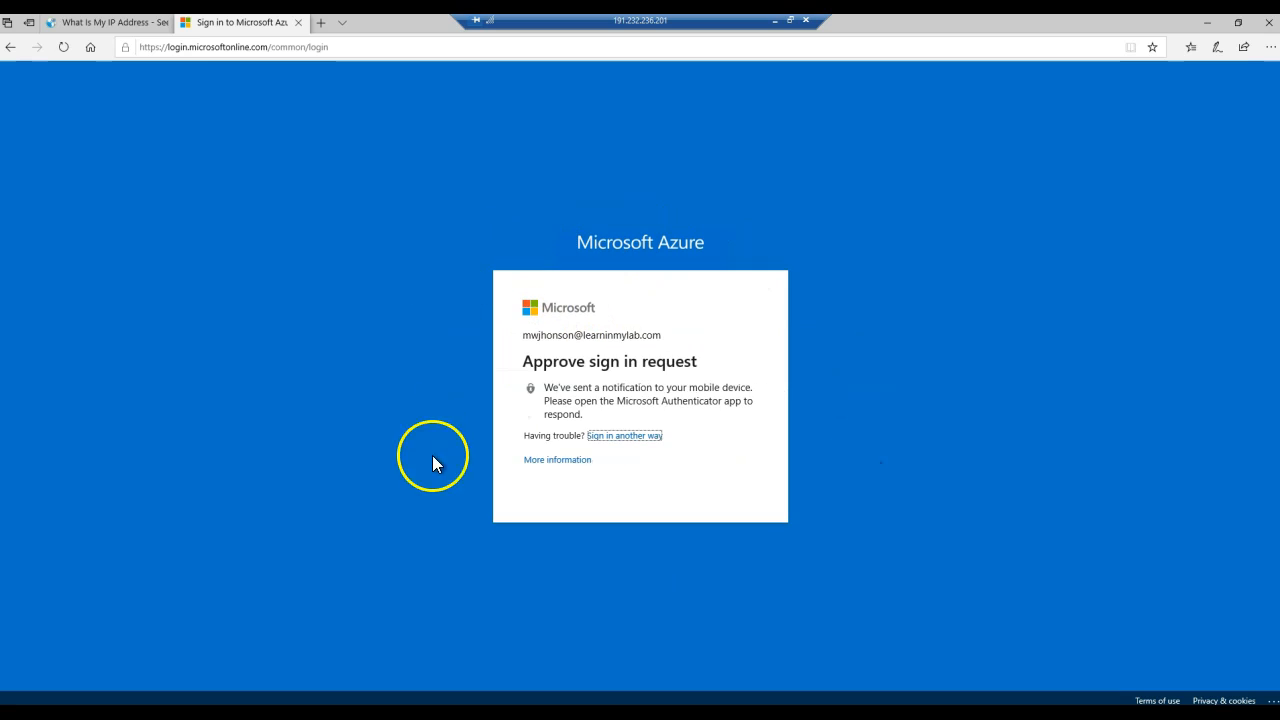
pyautogui.moveTo(544, 366); pyautogui.dragTo(697, 366)
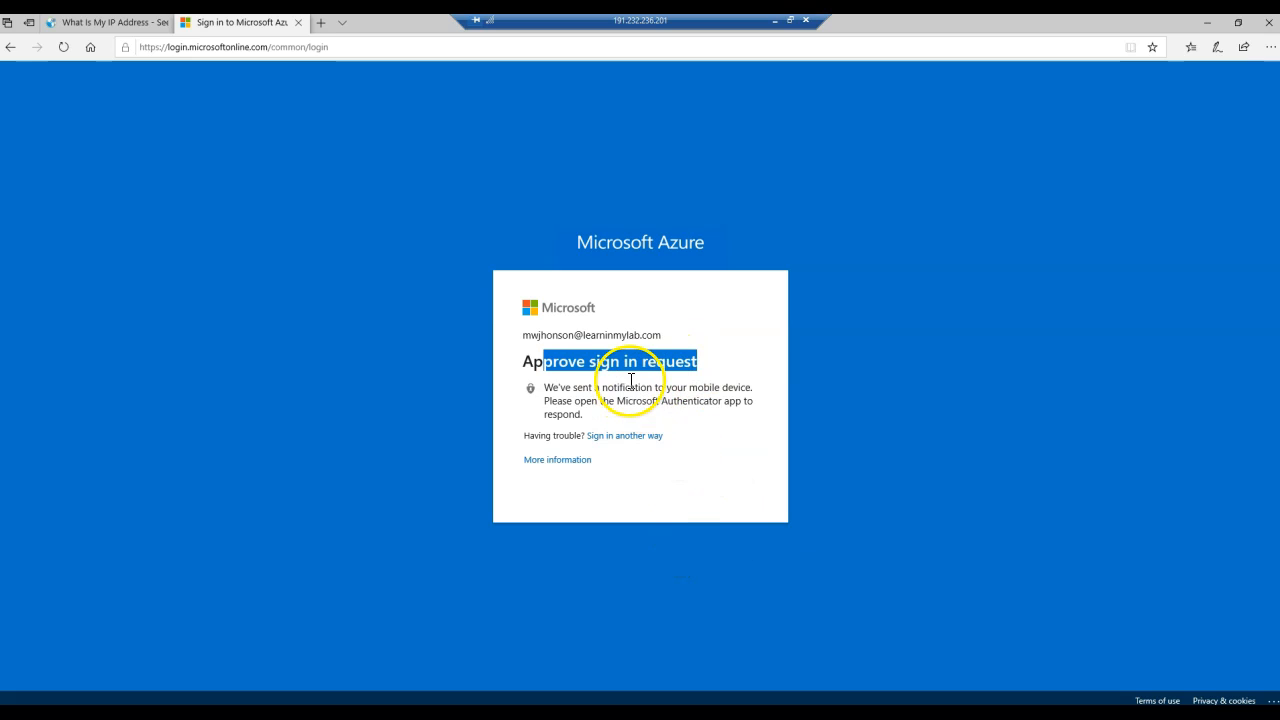
# - Recheck the IP's location, approve the MFA prompt and decline staying signed in
pyautogui.click(114, 22)
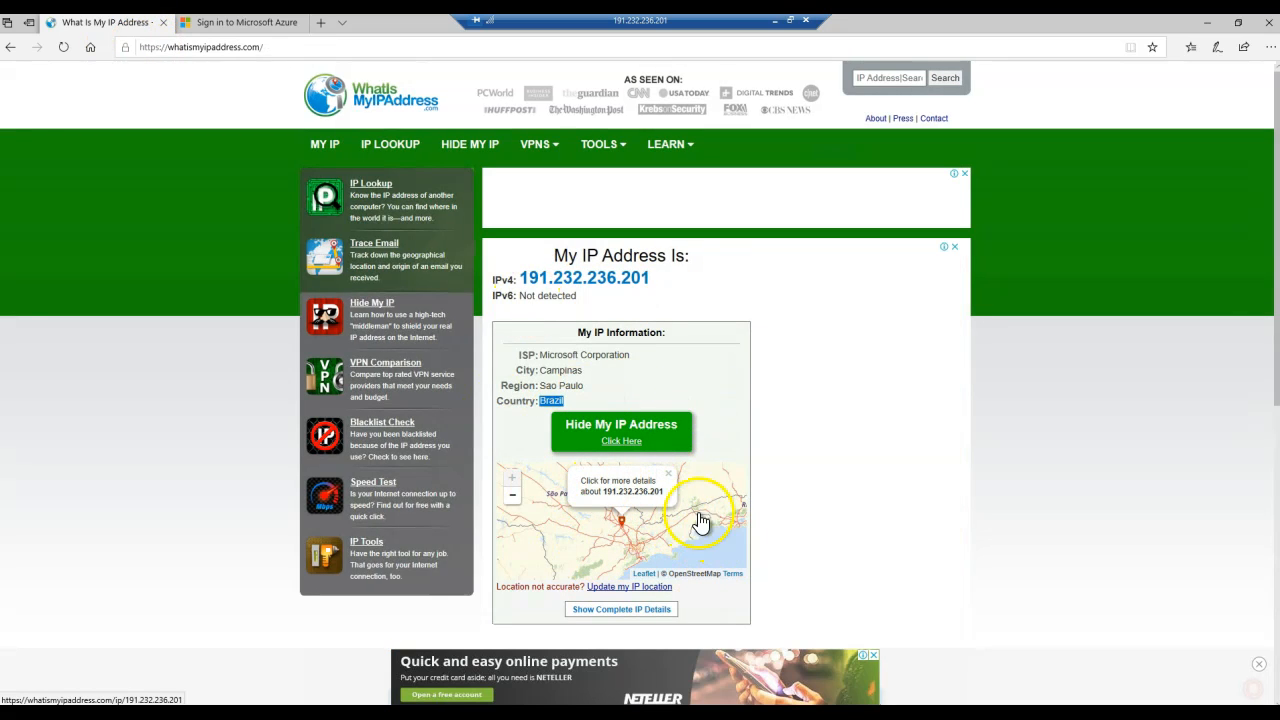
pyautogui.click(268, 24)
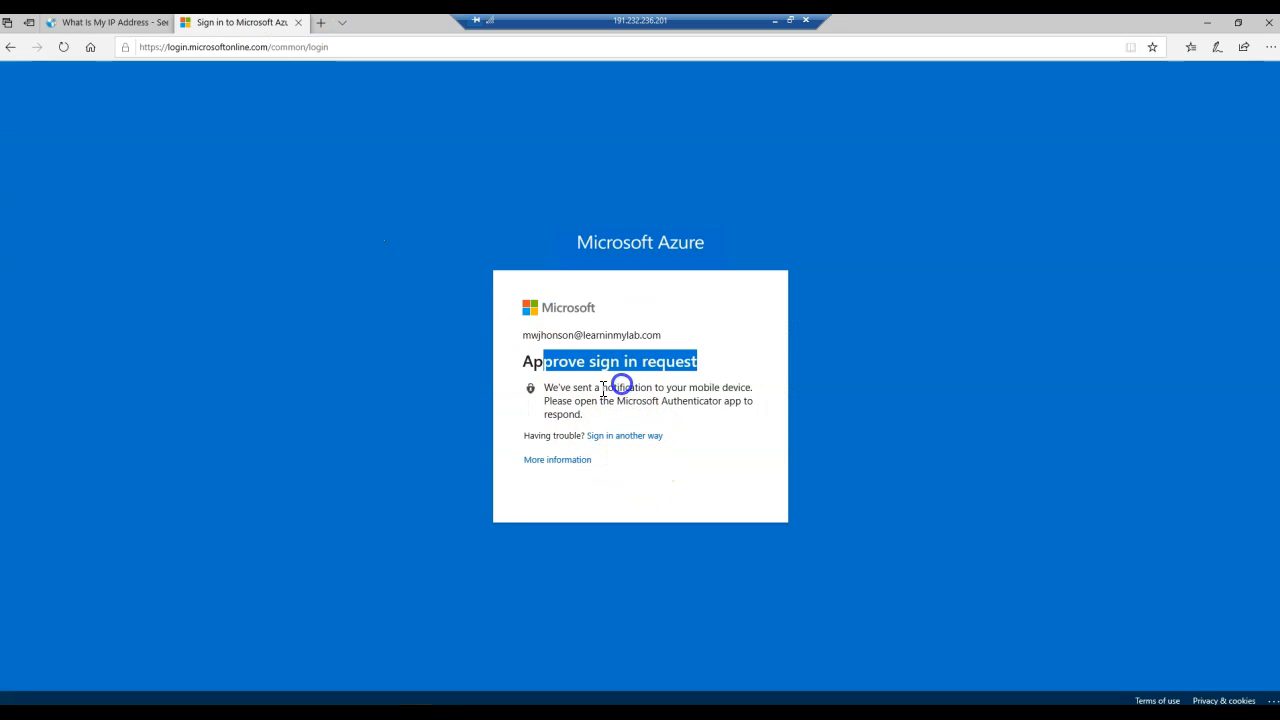
pyautogui.click(603, 390)
pyautogui.moveTo(543, 387); pyautogui.dragTo(629, 404)
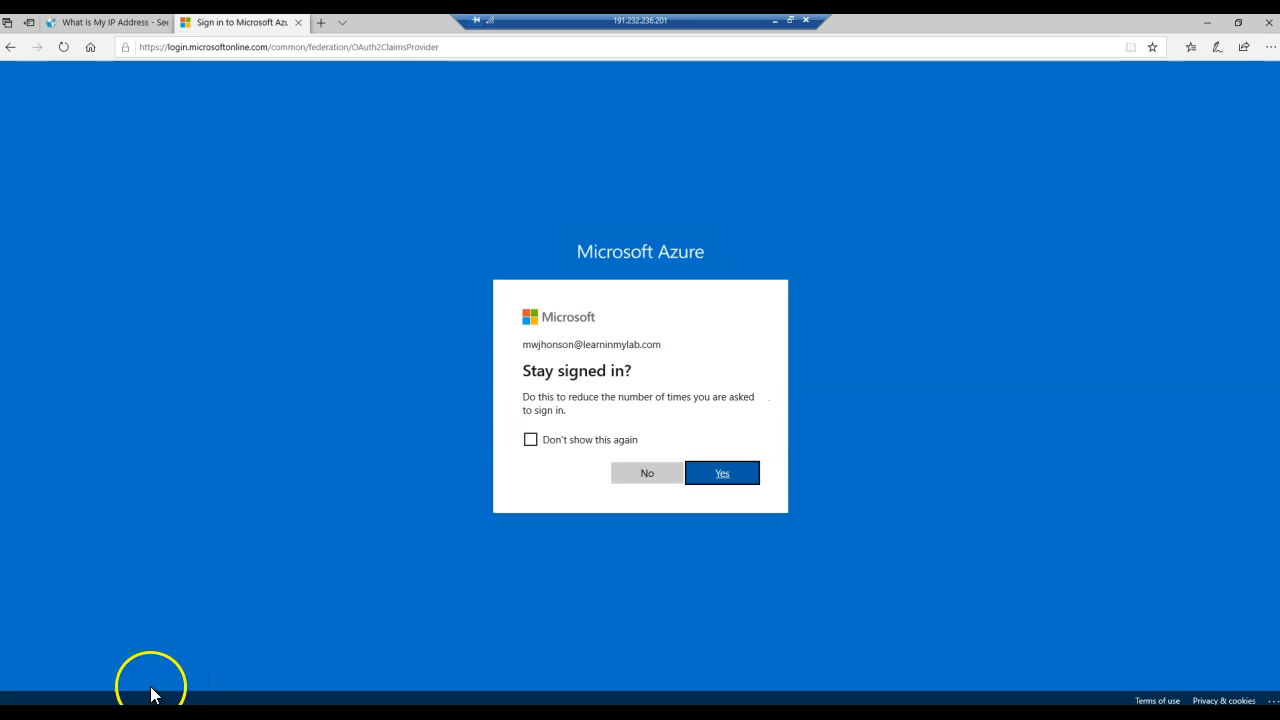
pyautogui.click(645, 473)
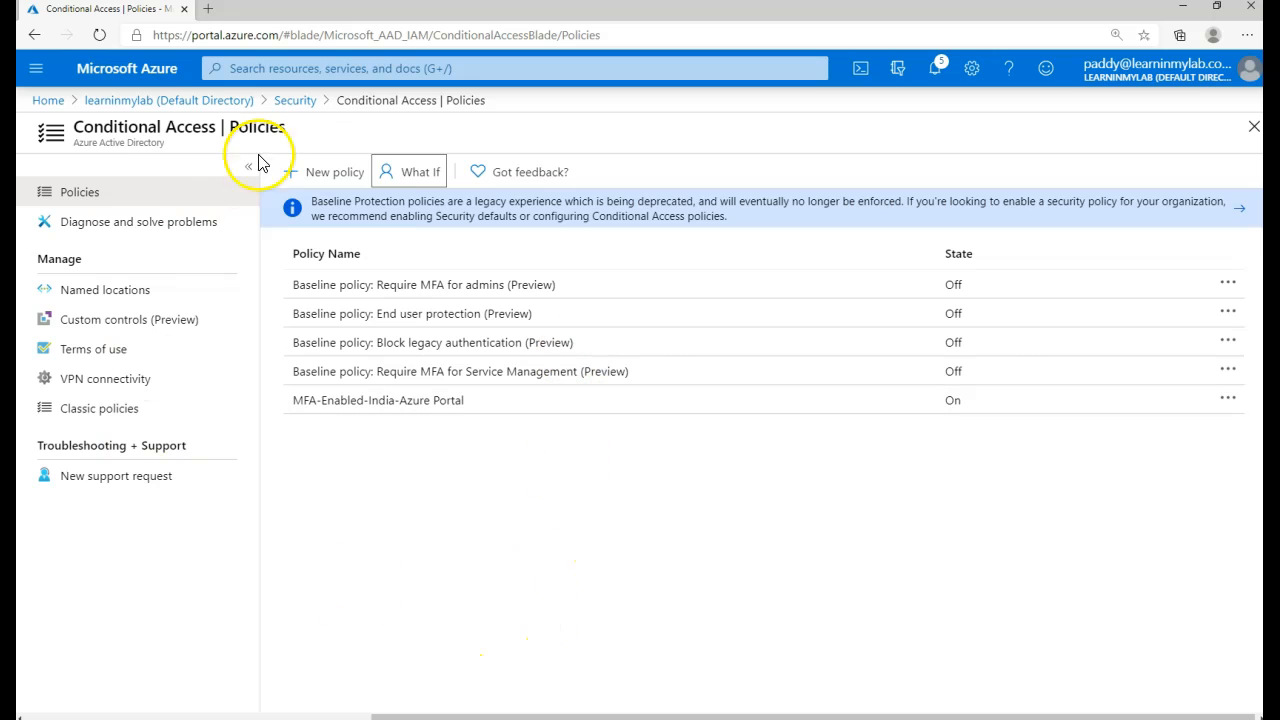
# - In the What If tool, select the test user as the user to simulate
pyautogui.click(425, 185)
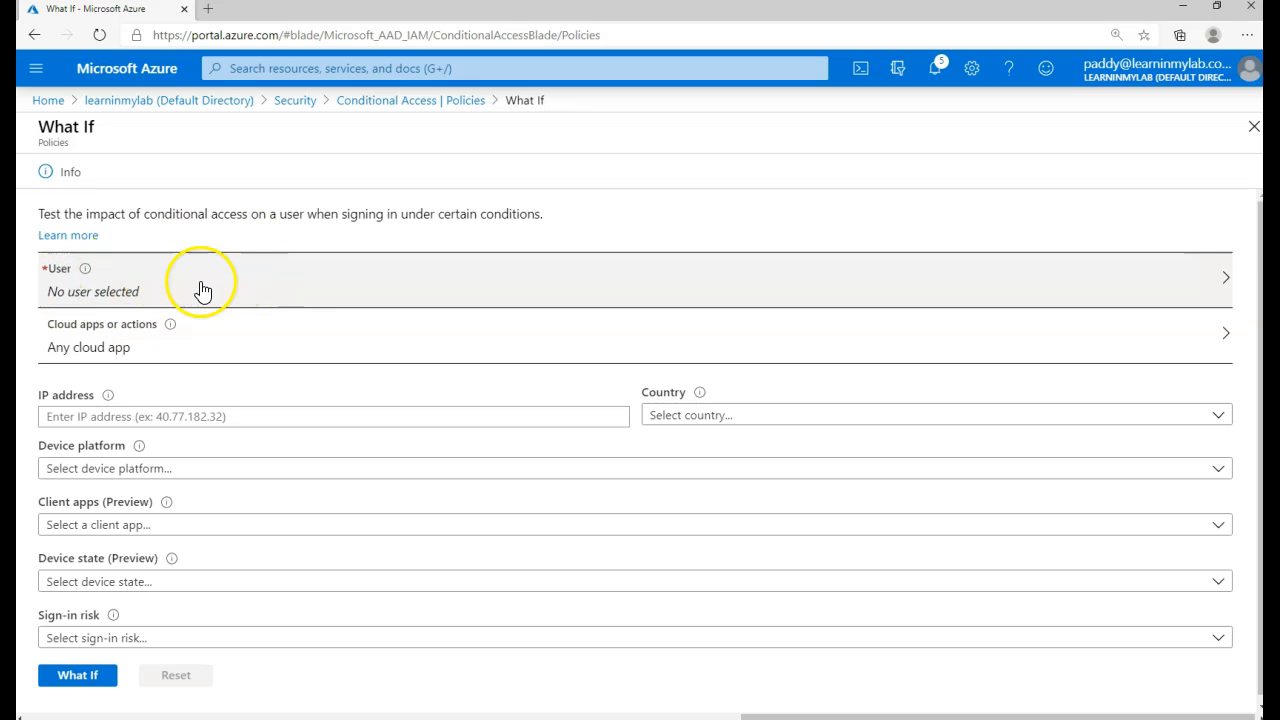
pyautogui.click(281, 293)
pyautogui.click(894, 155)
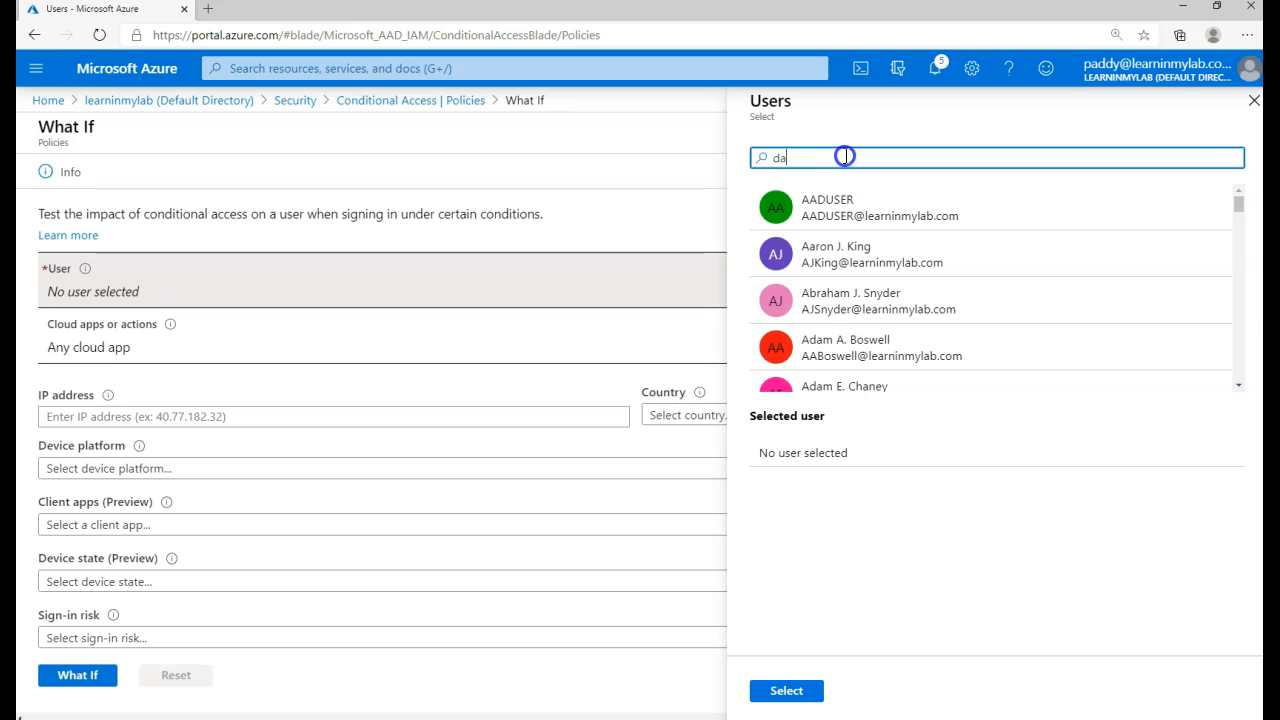
pyautogui.write('dan')
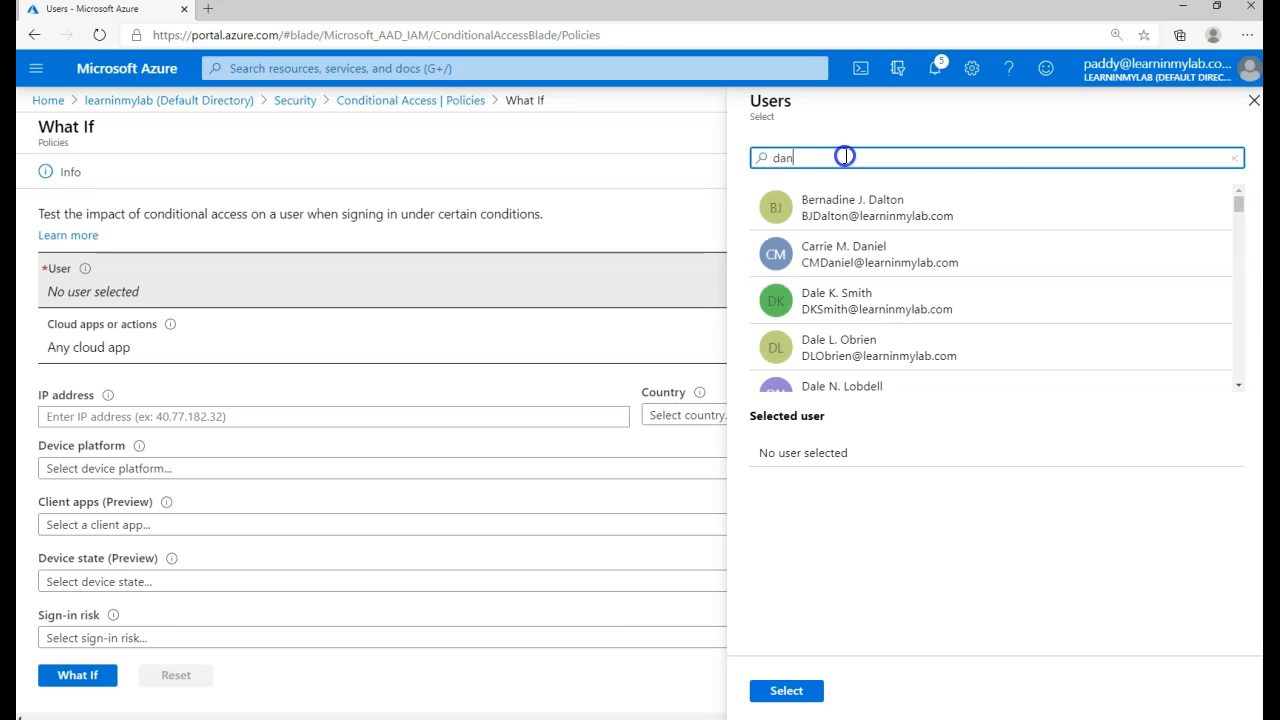
pyautogui.click(885, 302)
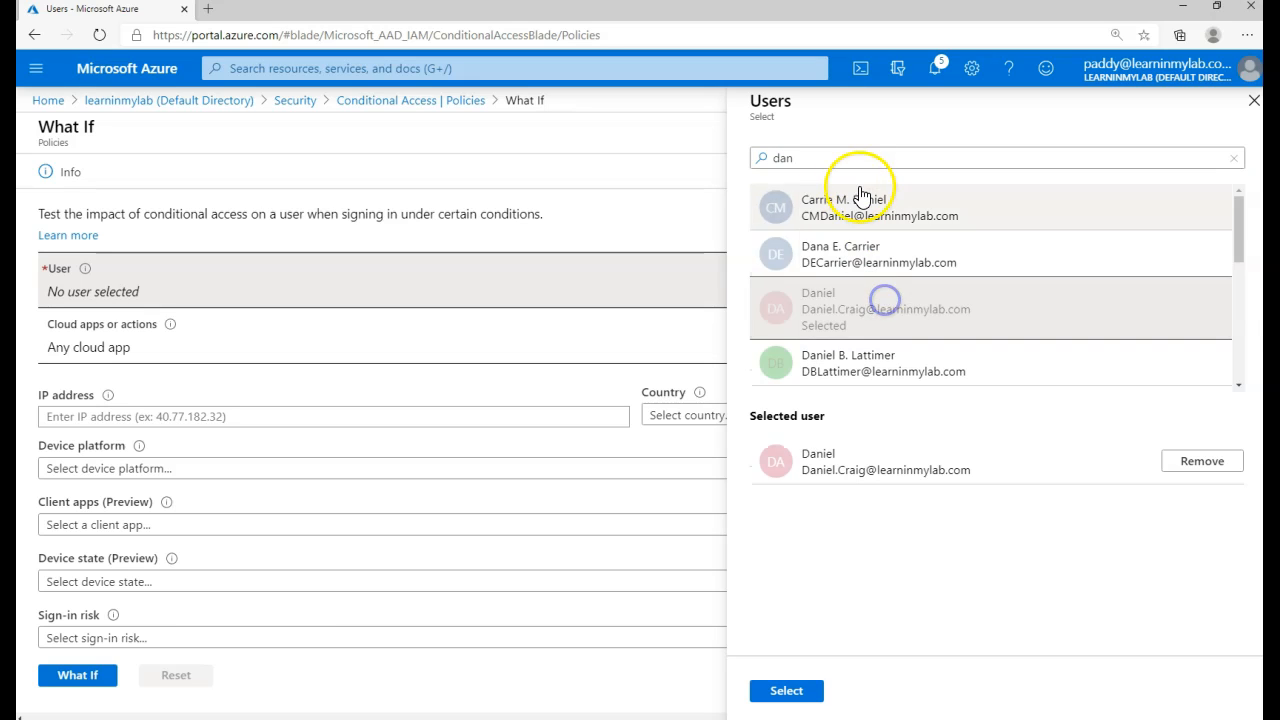
pyautogui.click(786, 691)
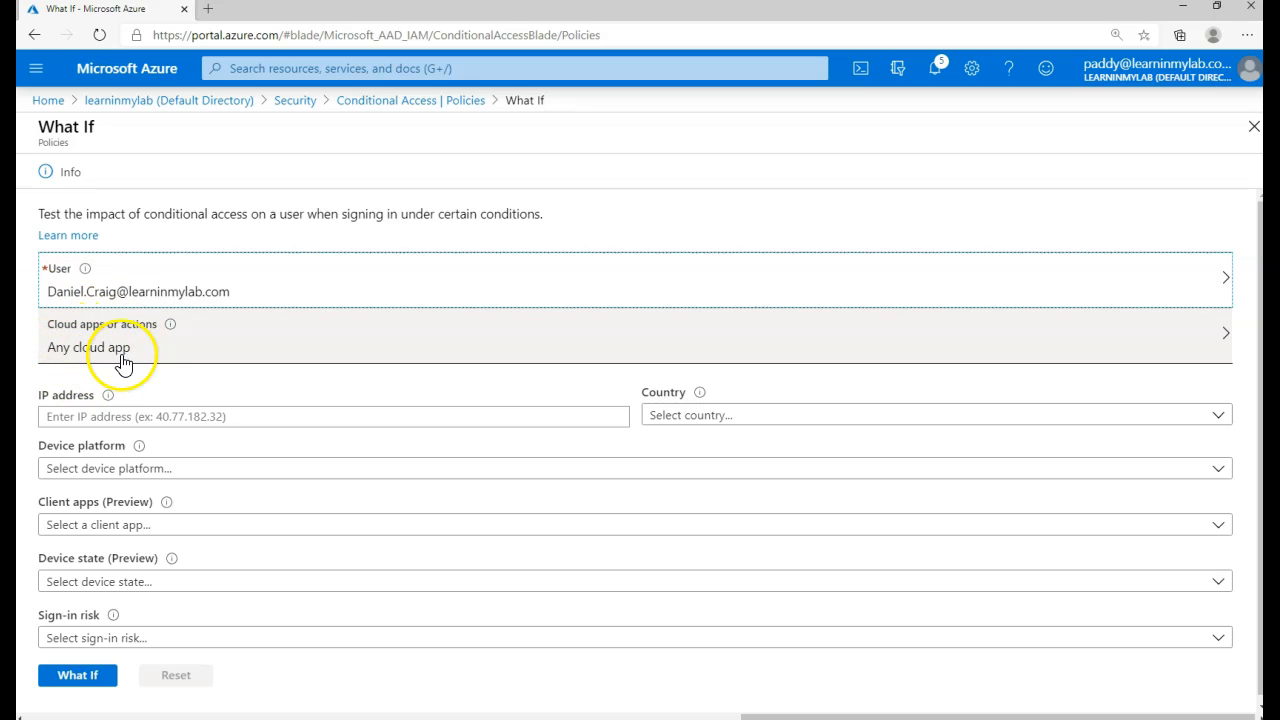
# - Enter IP address 191.232.236.201 for the simulated sign-in
pyautogui.click(150, 416)
pyautogui.write('191.232.236.201')
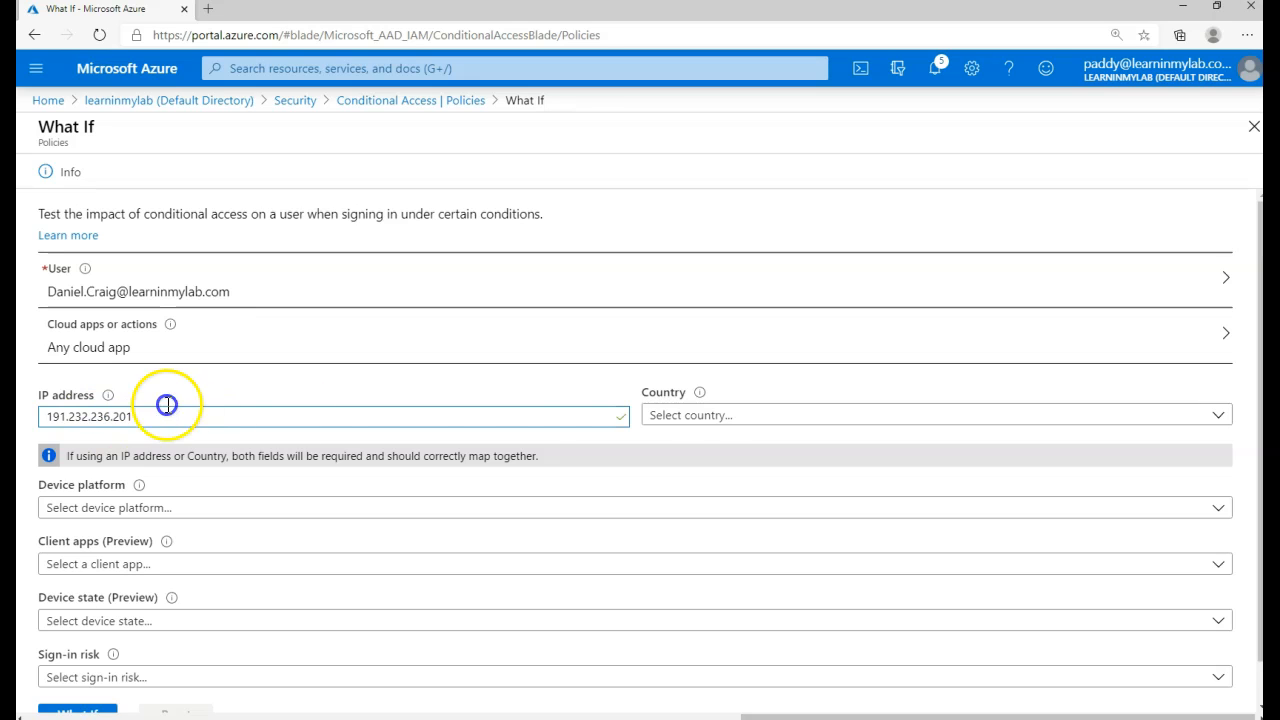
pyautogui.click(723, 418)
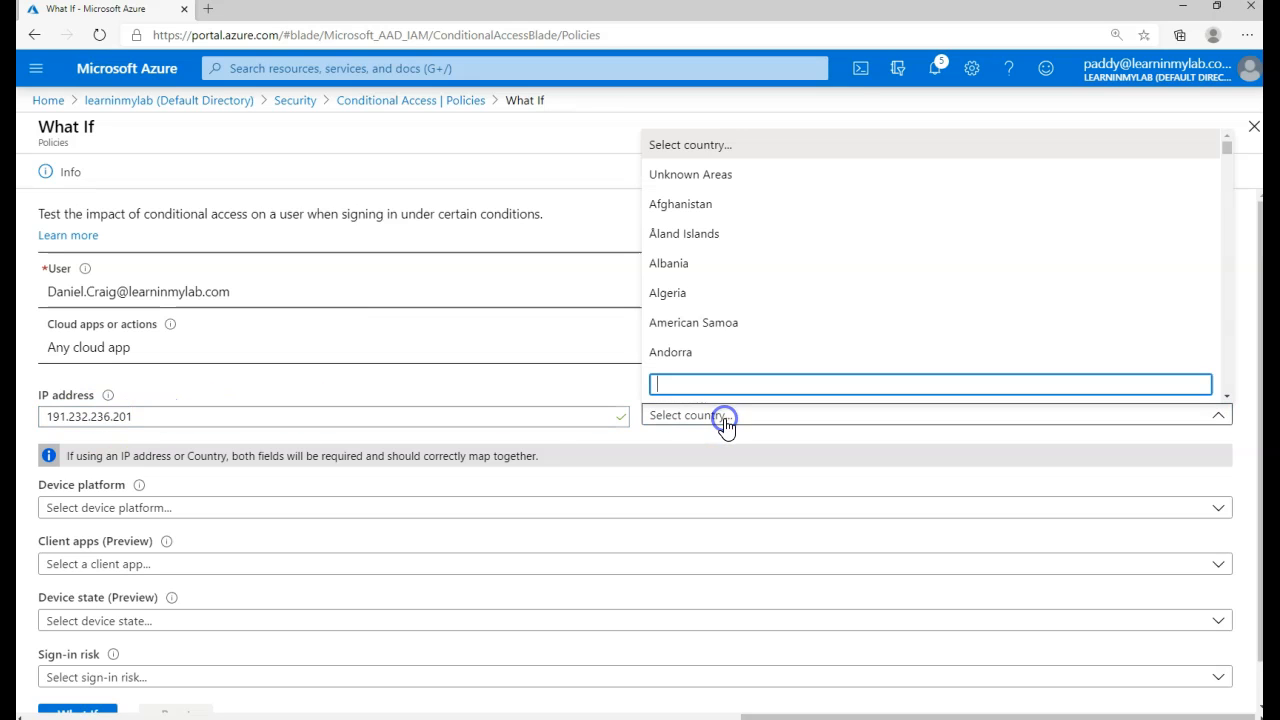
# - Set the What If country to Unknown Areas
pyautogui.click(714, 177)
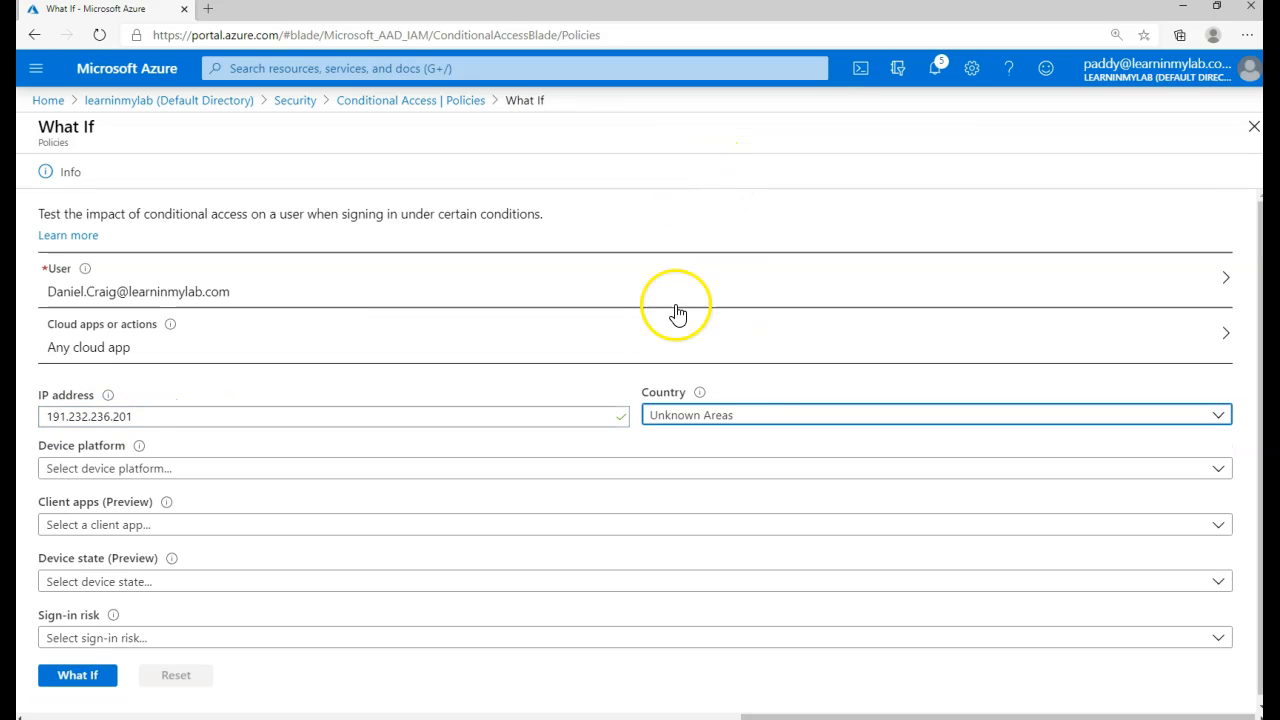
pyautogui.click(735, 418)
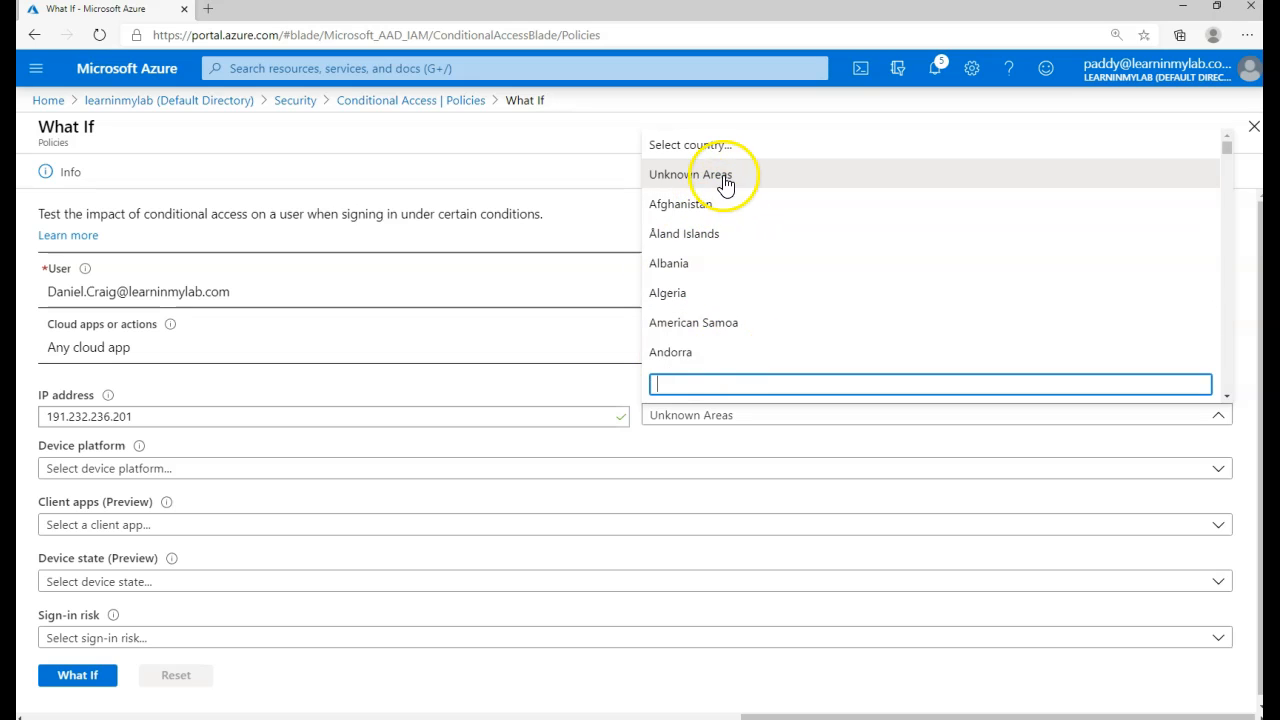
pyautogui.click(712, 412)
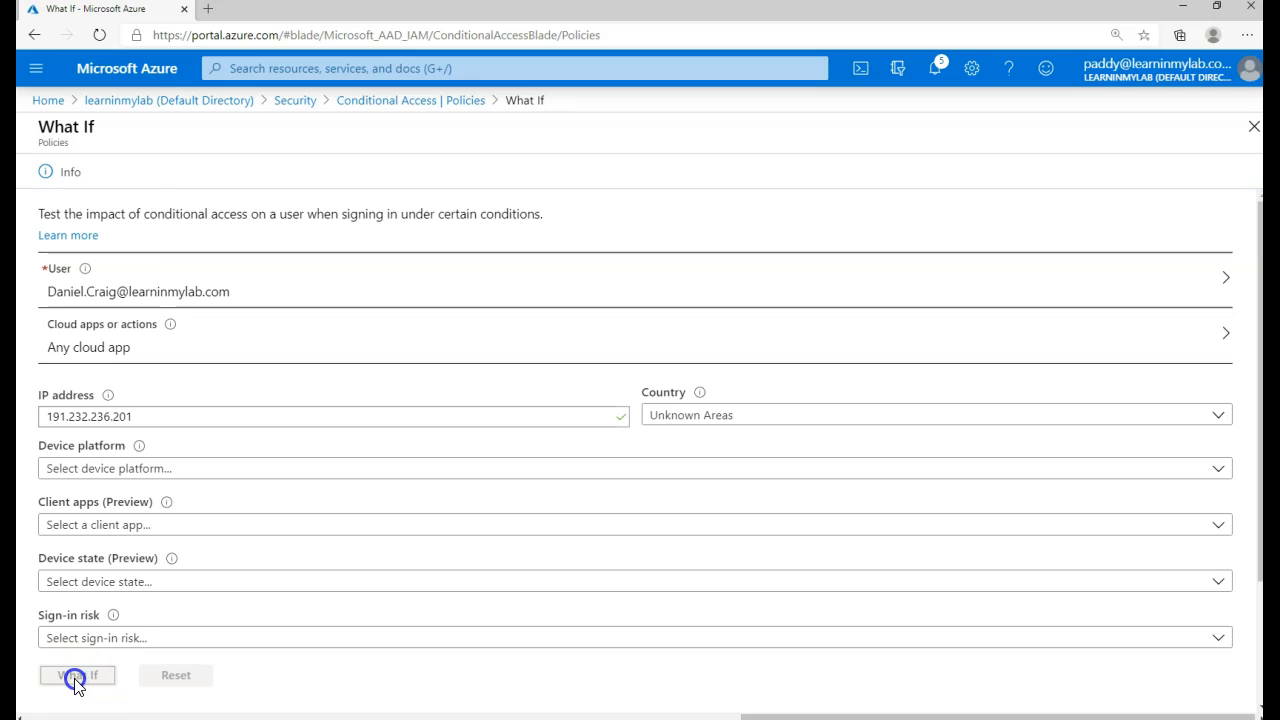
# - Confirm MFA-Enabled-India-Azure Portal applies, requiring multi-factor authentication, with state On
pyautogui.moveTo(50, 677); pyautogui.dragTo(214, 674)
pyautogui.scroll(2, 88, 278)
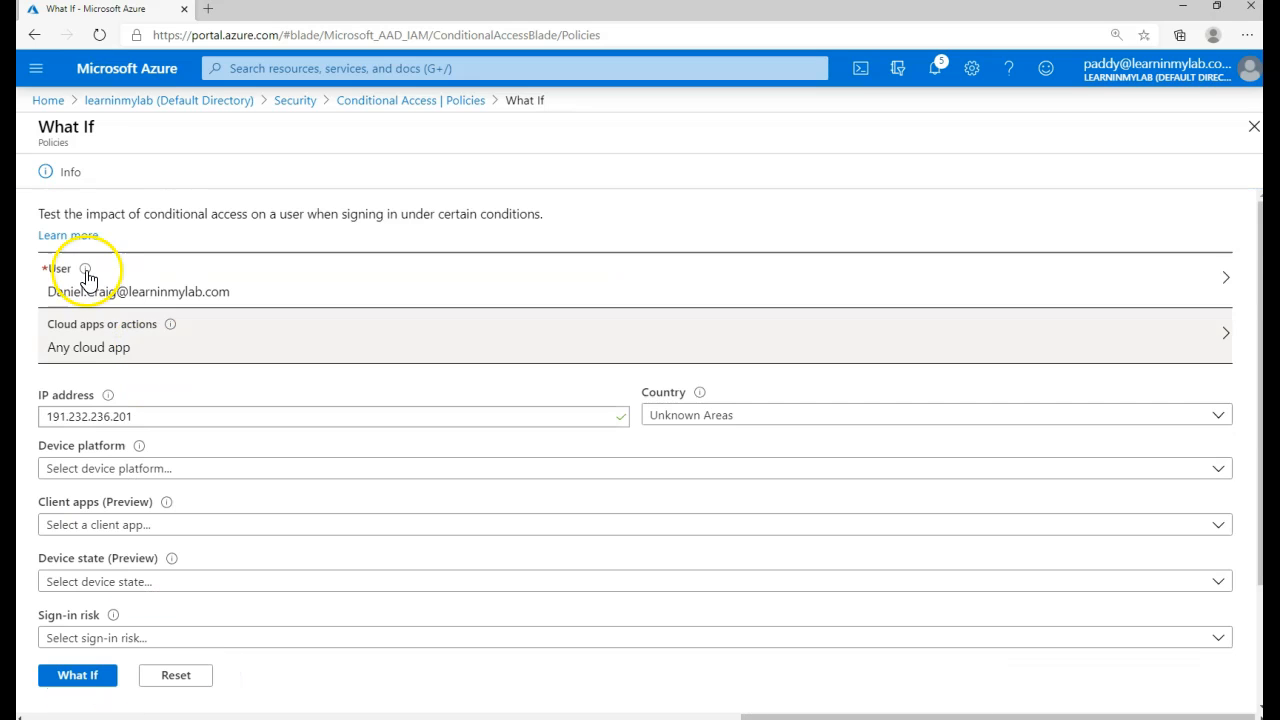
pyautogui.scroll(-2, 357, 606)
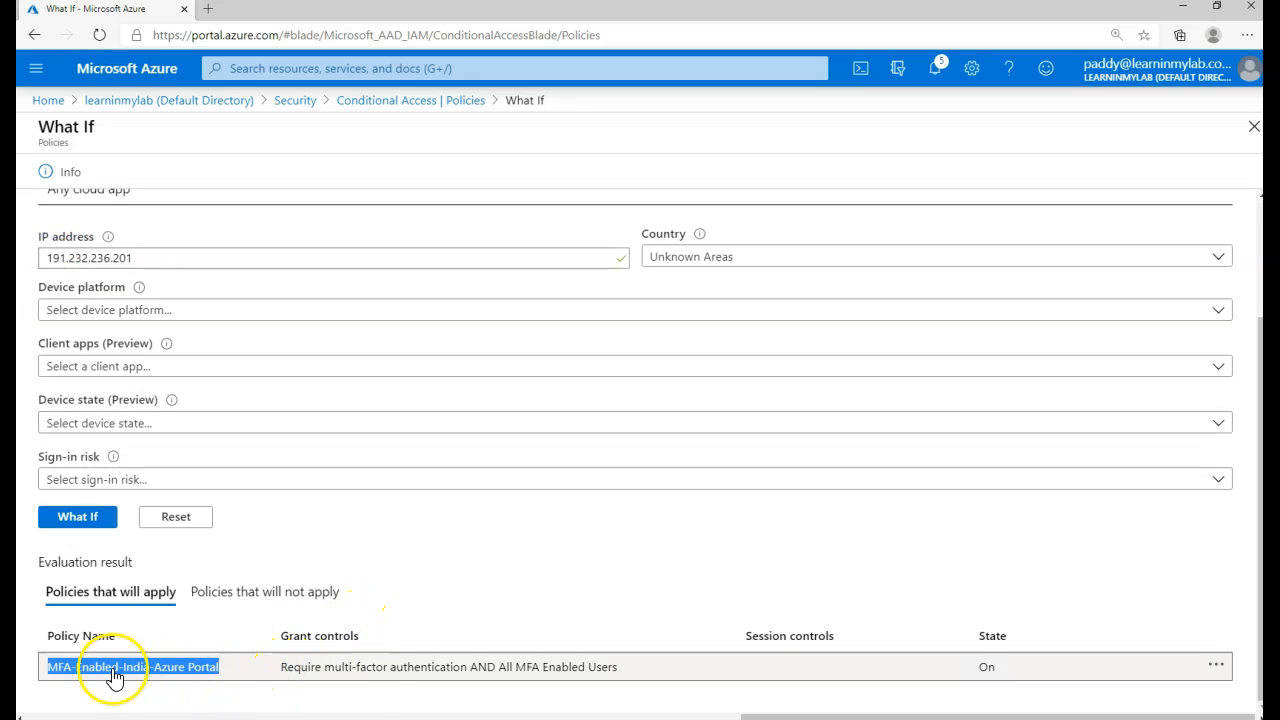
pyautogui.moveTo(283, 670); pyautogui.dragTo(370, 684)
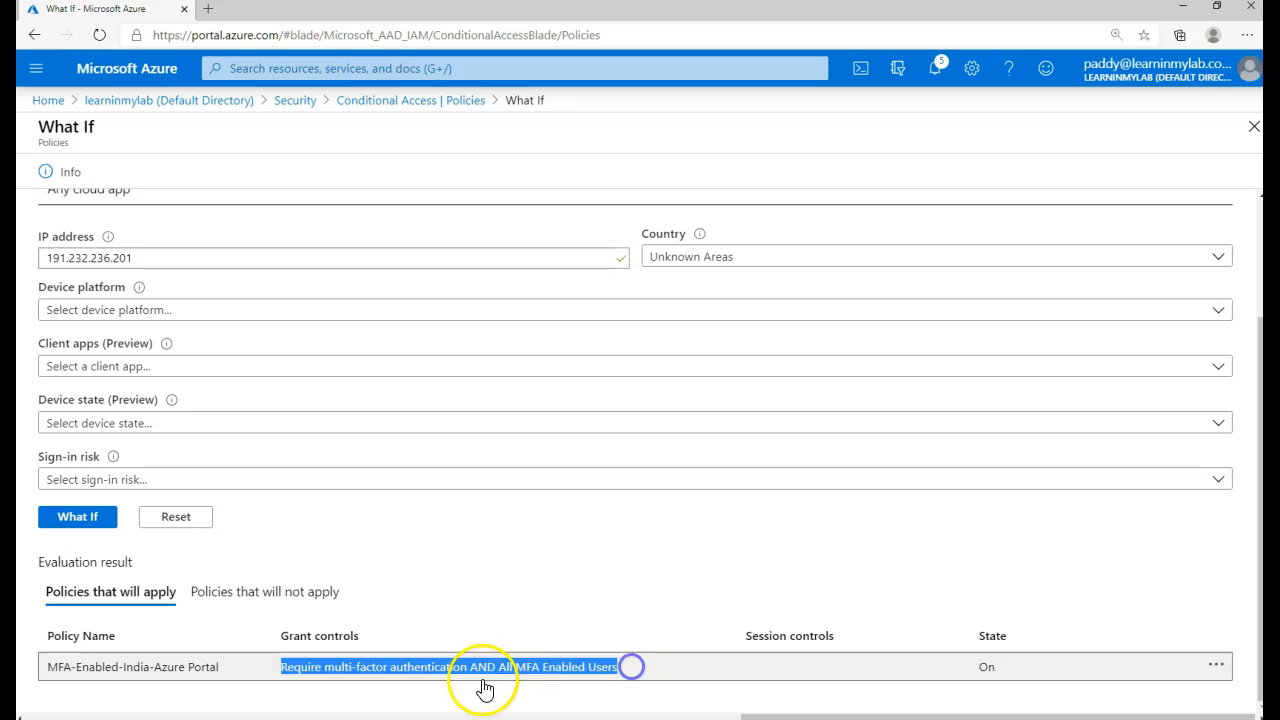
pyautogui.moveTo(226, 677); pyautogui.dragTo(55, 663)
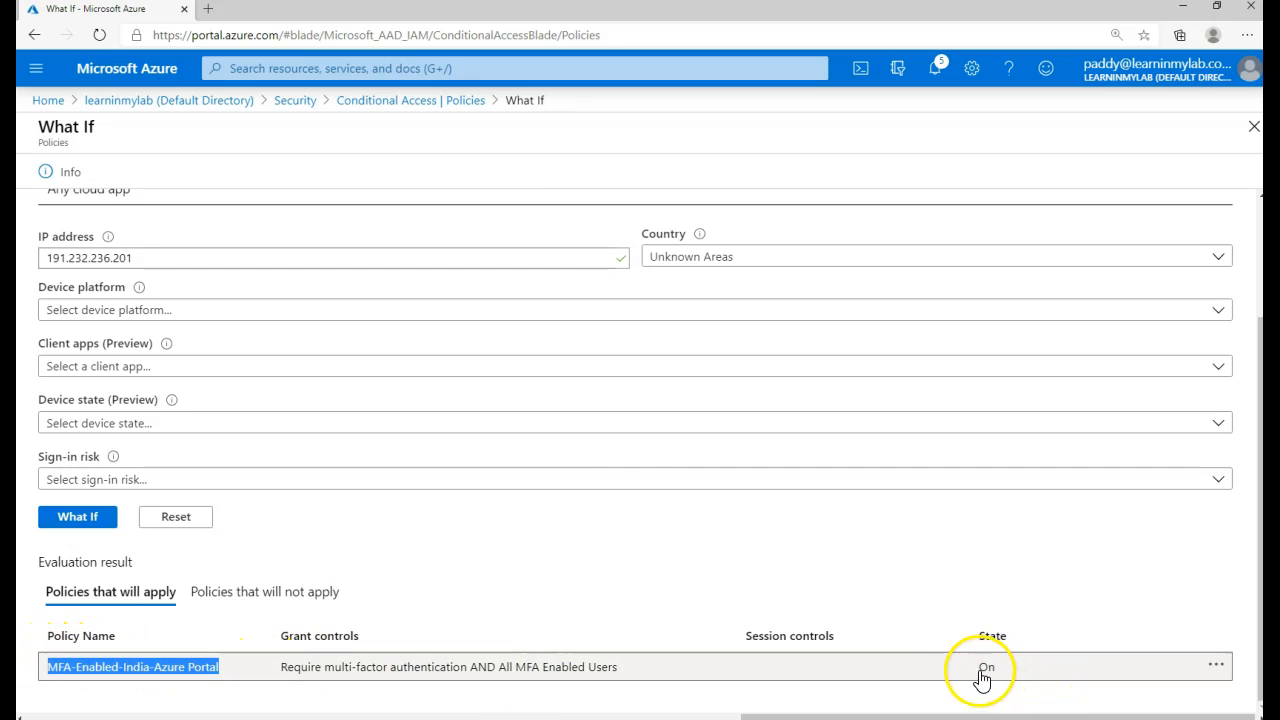
pyautogui.moveTo(980, 677); pyautogui.dragTo(995, 686)
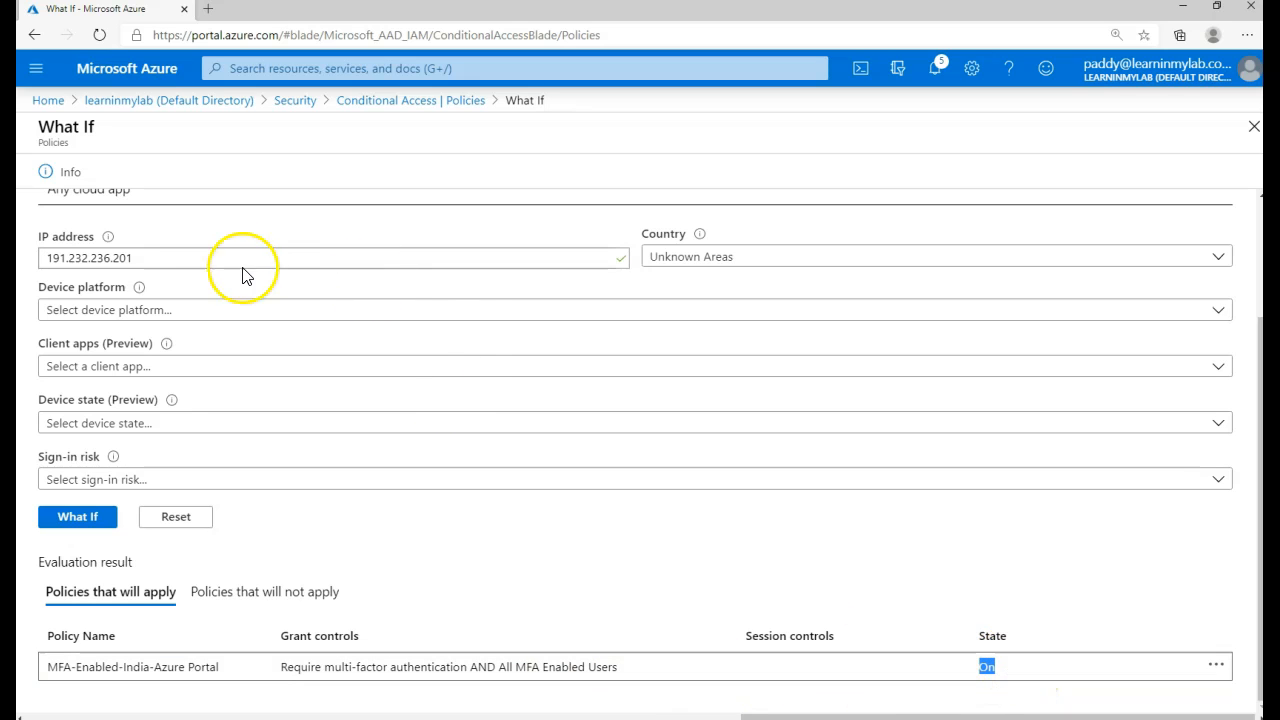
# - Re-run What If with country Afghanistan and inspect the resulting policy row
pyautogui.click(695, 260)
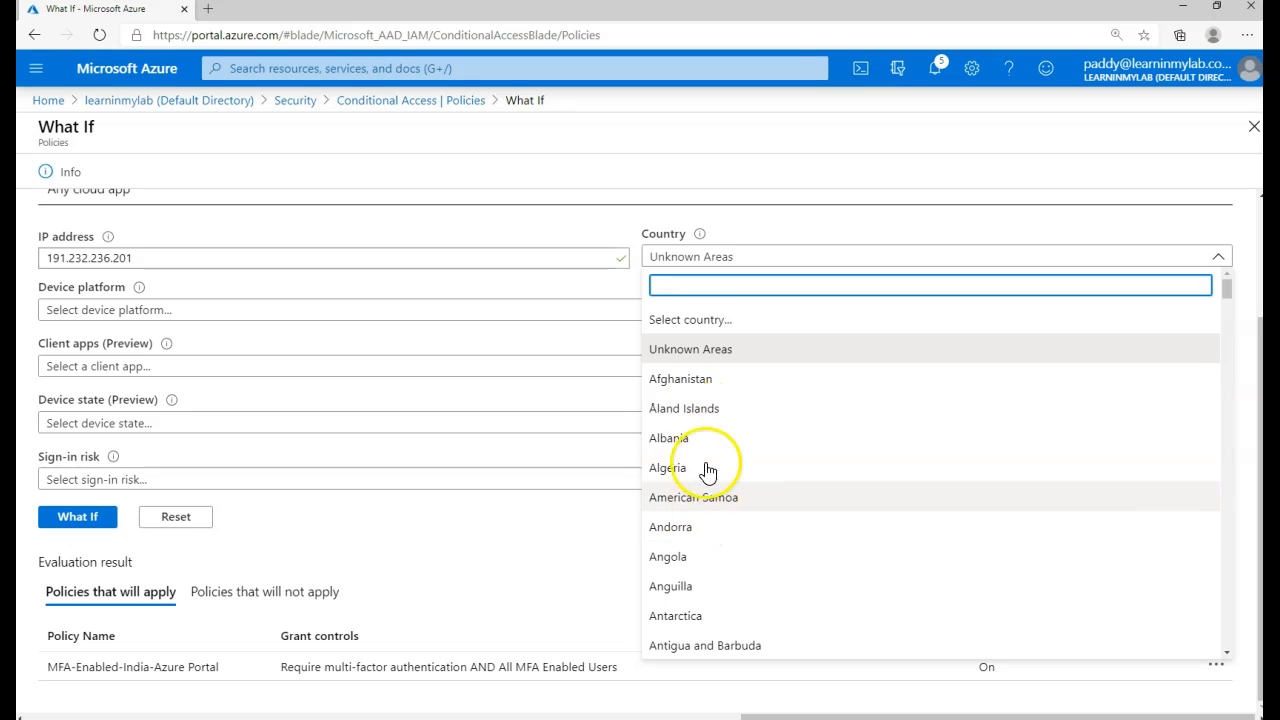
pyautogui.click(697, 380)
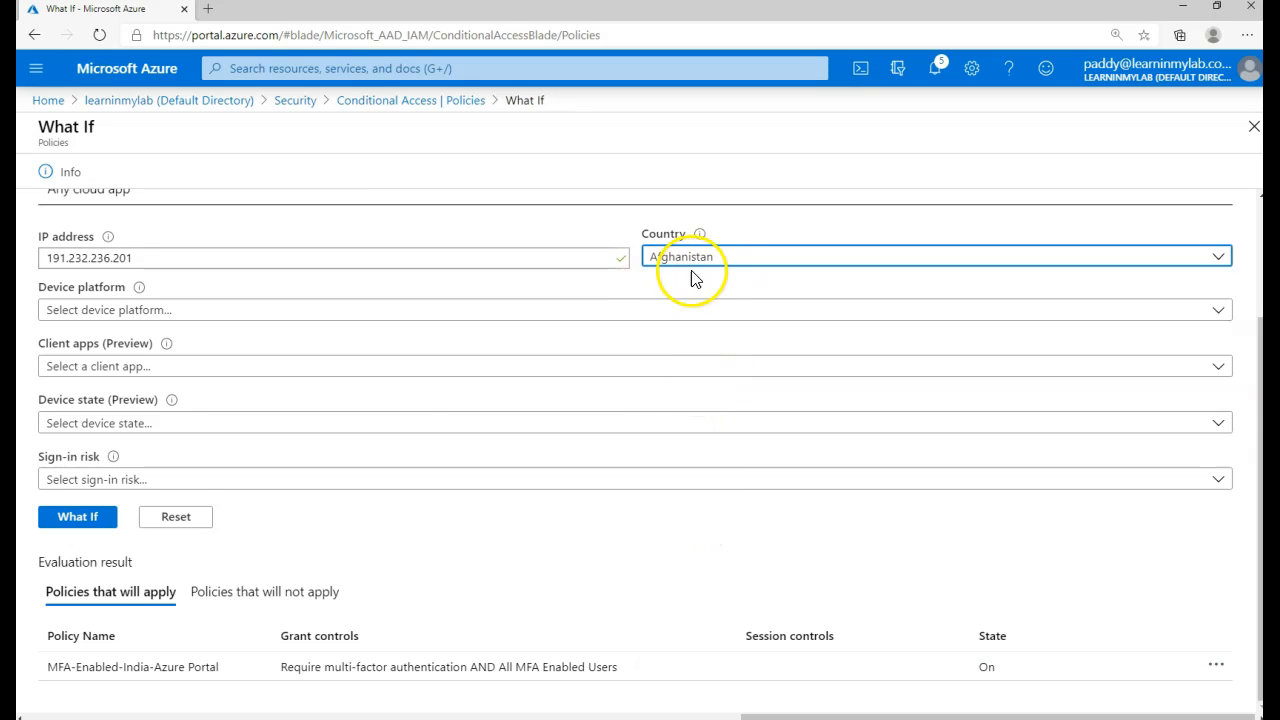
pyautogui.click(76, 518)
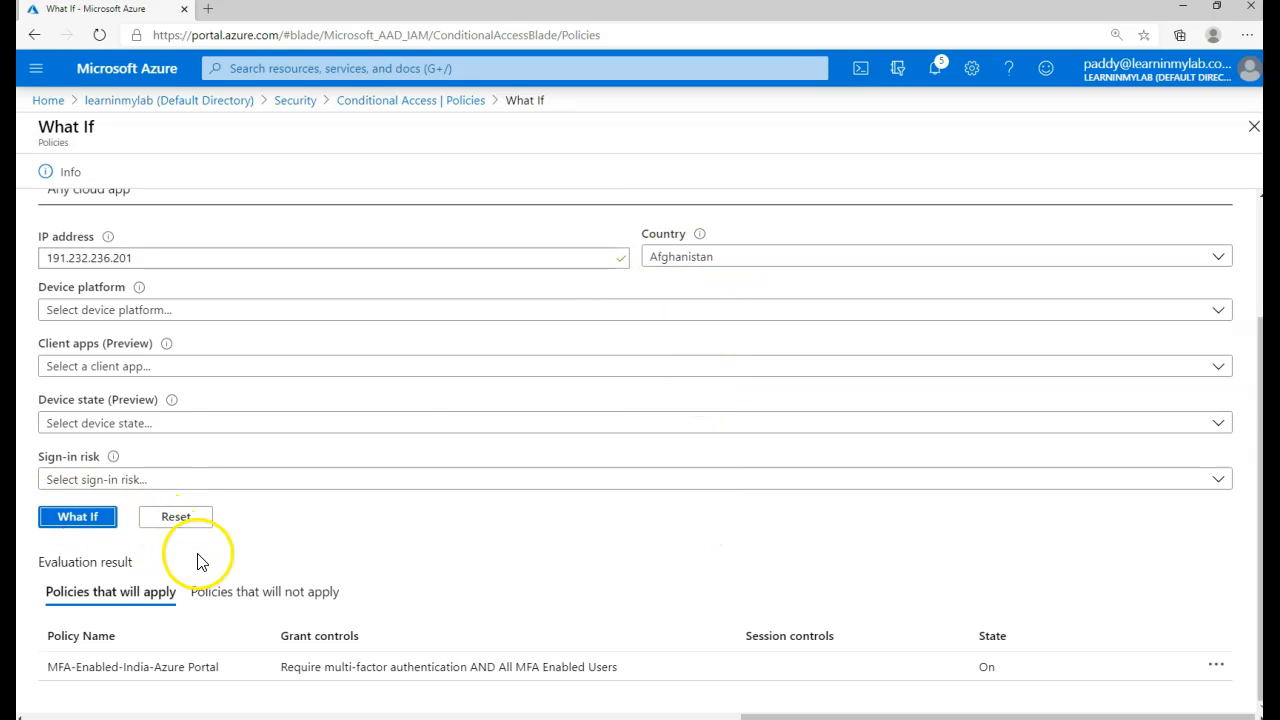
pyautogui.moveTo(57, 672); pyautogui.dragTo(568, 677)
pyautogui.click(265, 692)
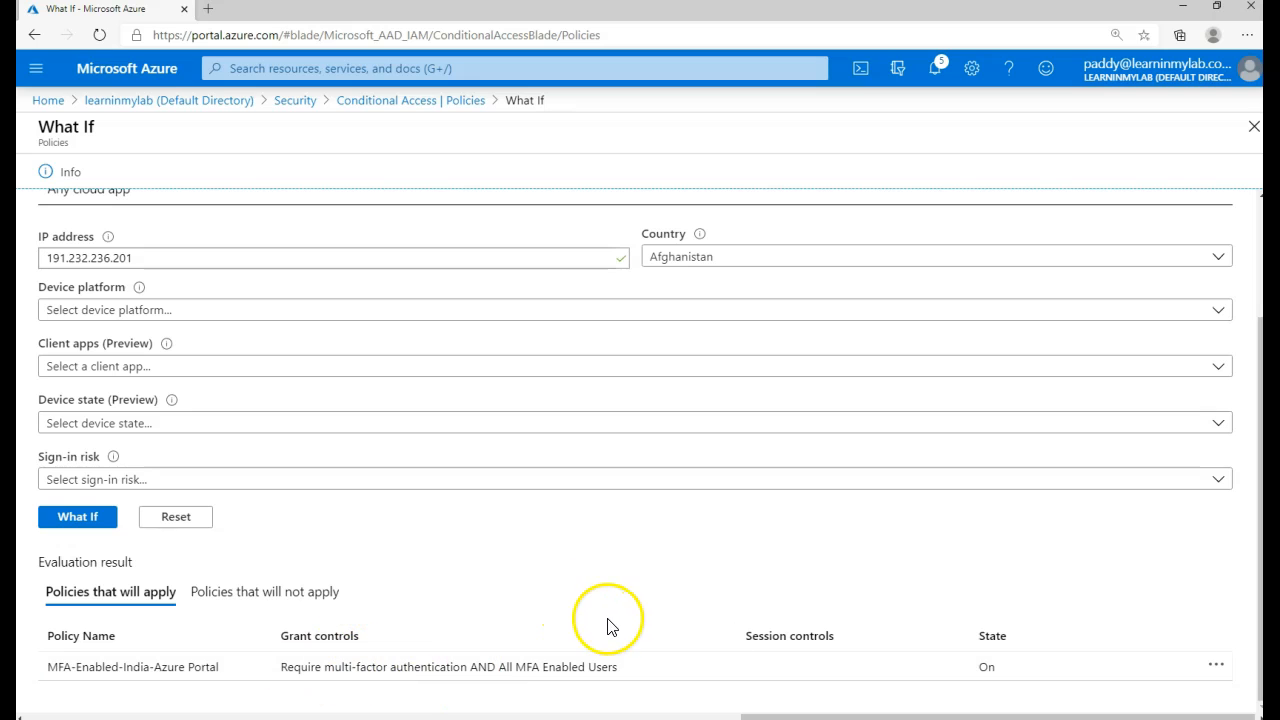
# - Re-run What If with country India and confirm it shows No policies
pyautogui.click(736, 260)
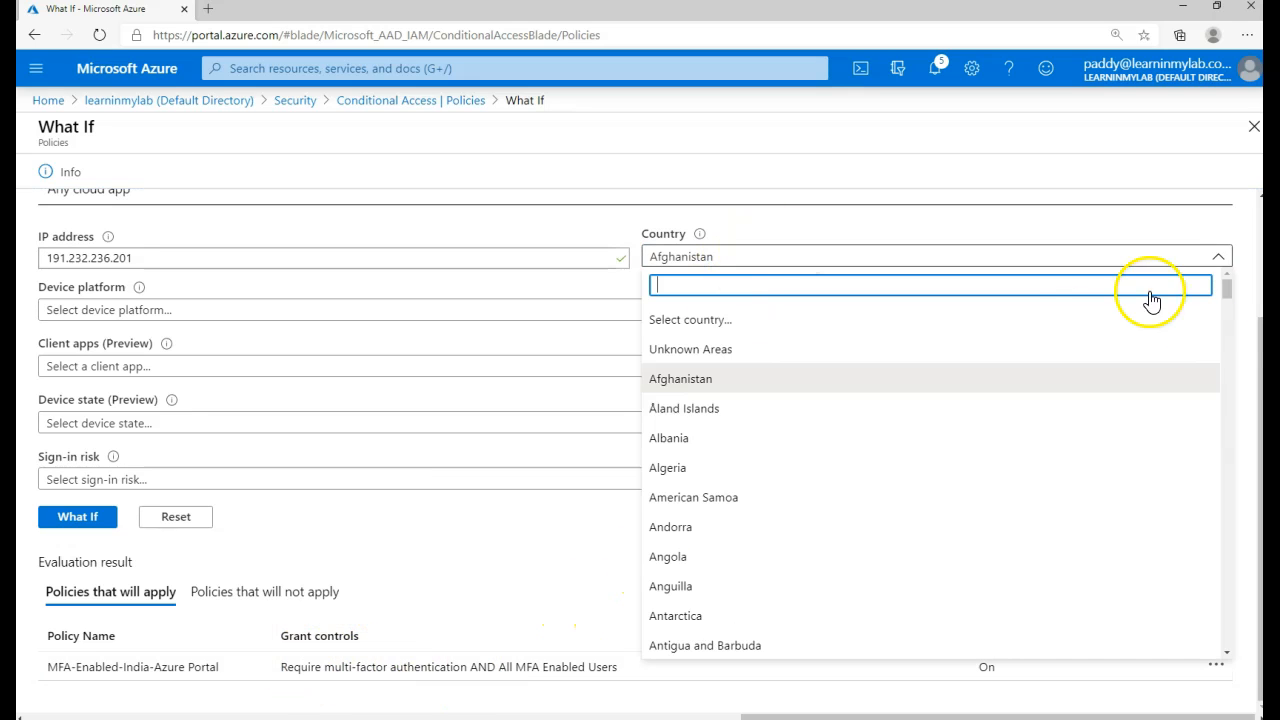
pyautogui.moveTo(1229, 290); pyautogui.dragTo(1213, 455)
pyautogui.scroll(2, 951, 443)
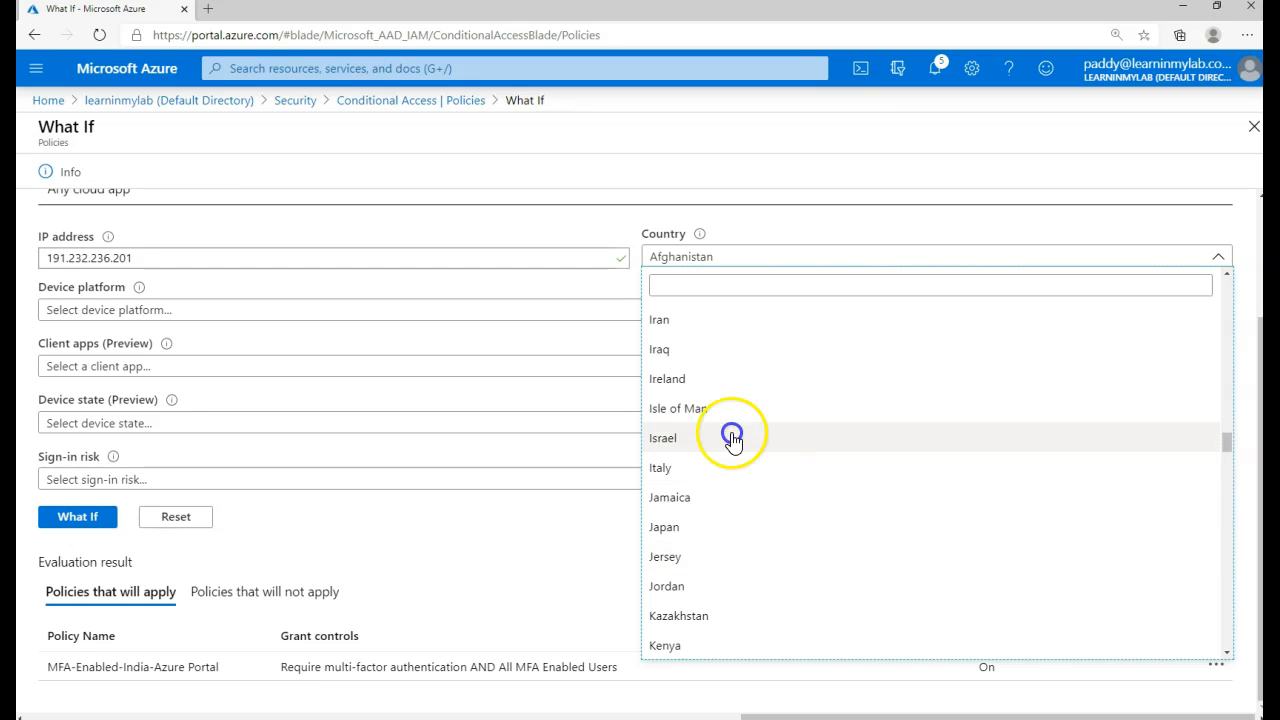
pyautogui.scroll(1, 678, 335)
pyautogui.click(674, 374)
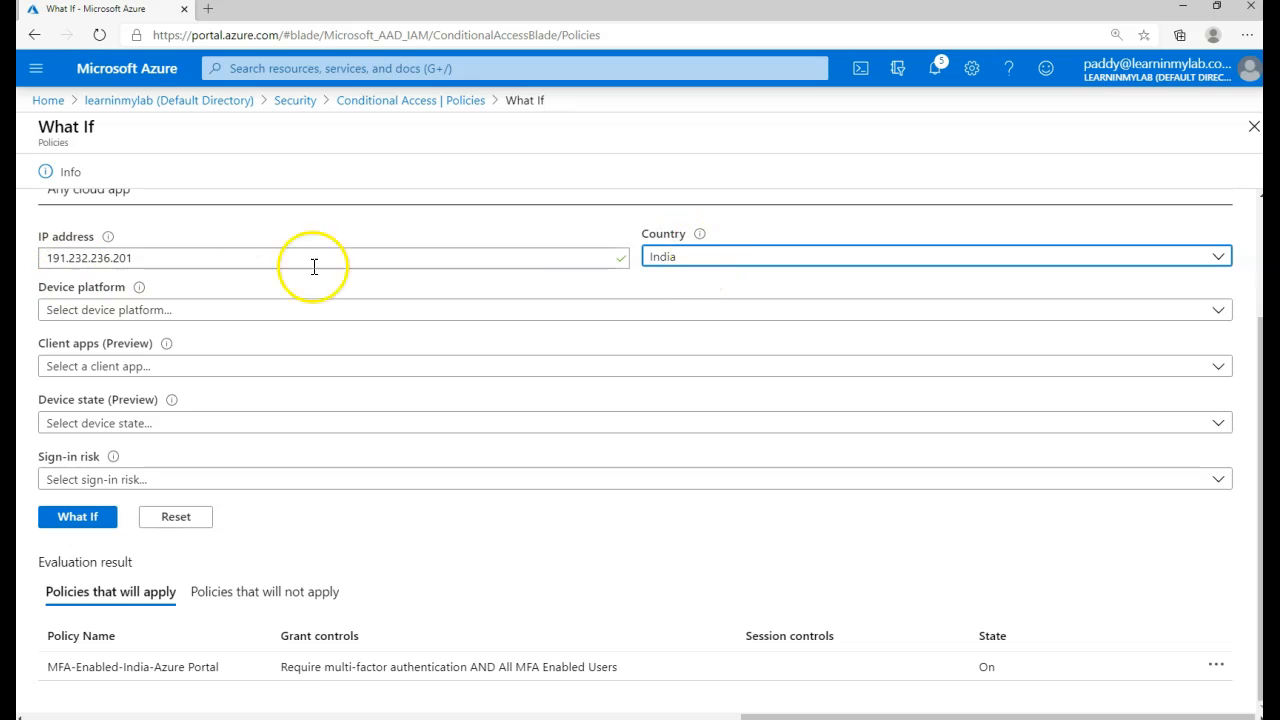
pyautogui.click(77, 517)
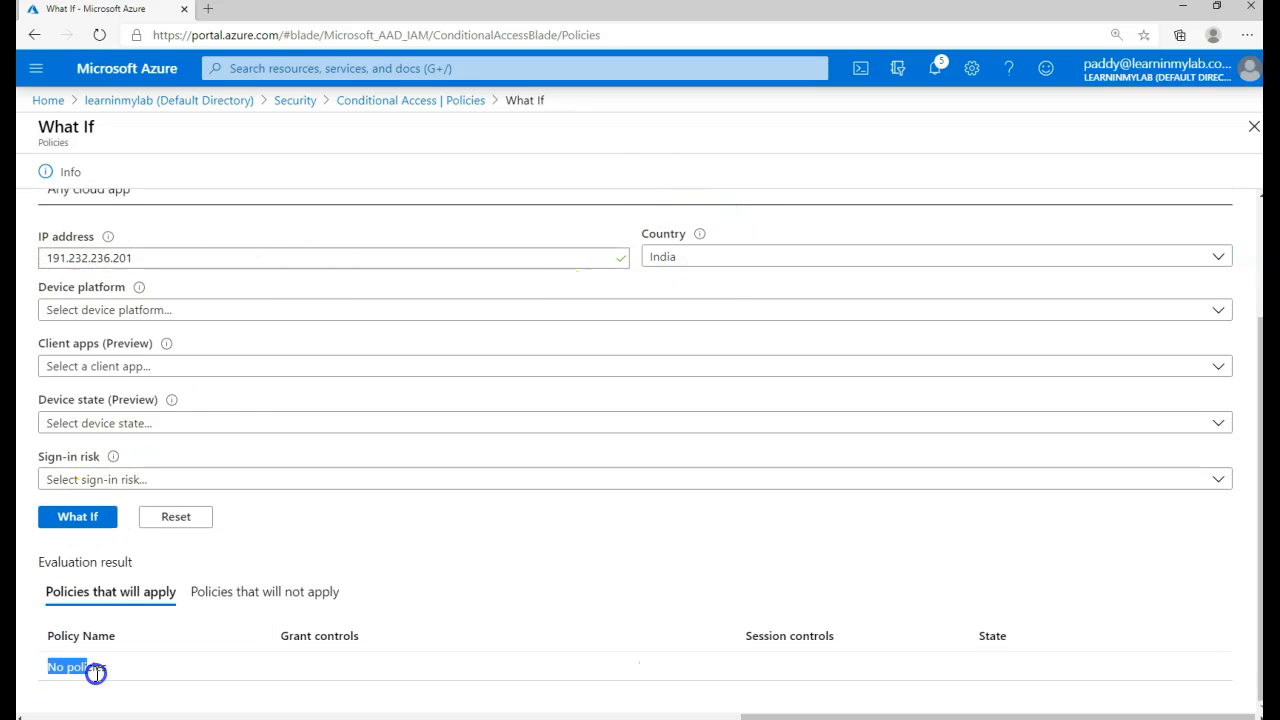
pyautogui.moveTo(113, 672); pyautogui.dragTo(115, 672)
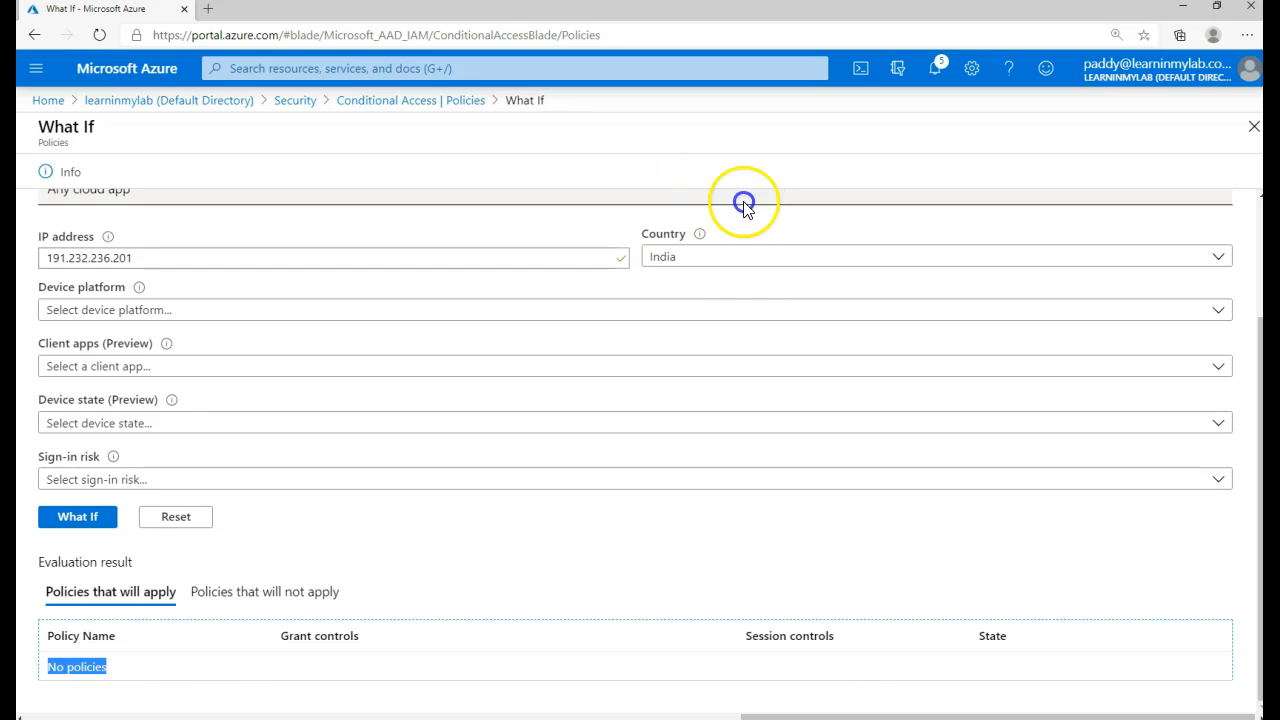
pyautogui.click(797, 688)
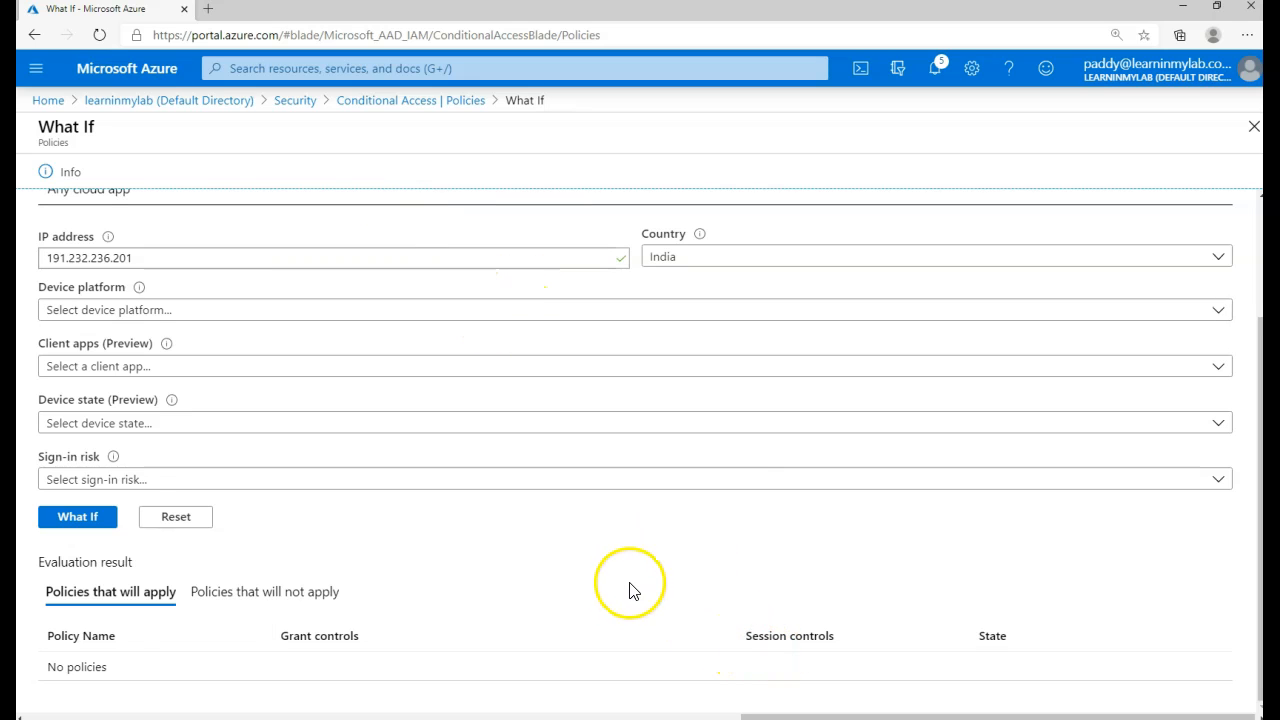
pyautogui.scroll(2, 723, 585)
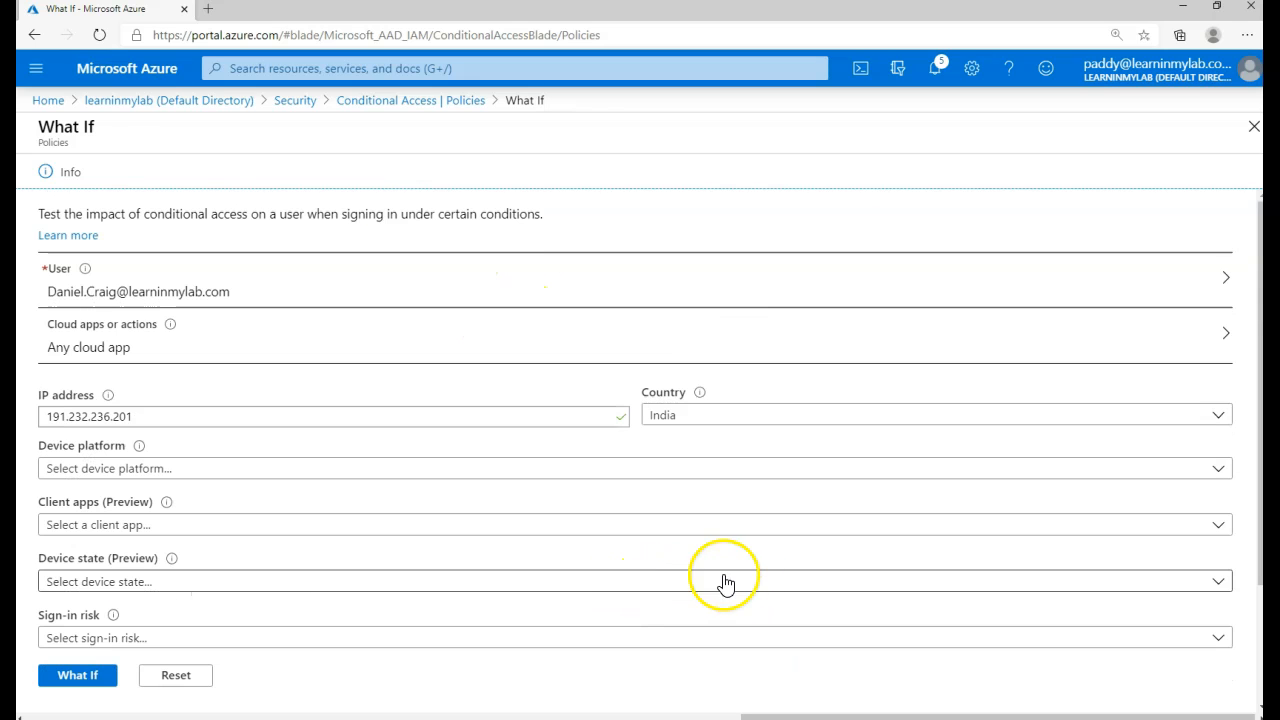
pyautogui.click(509, 102)
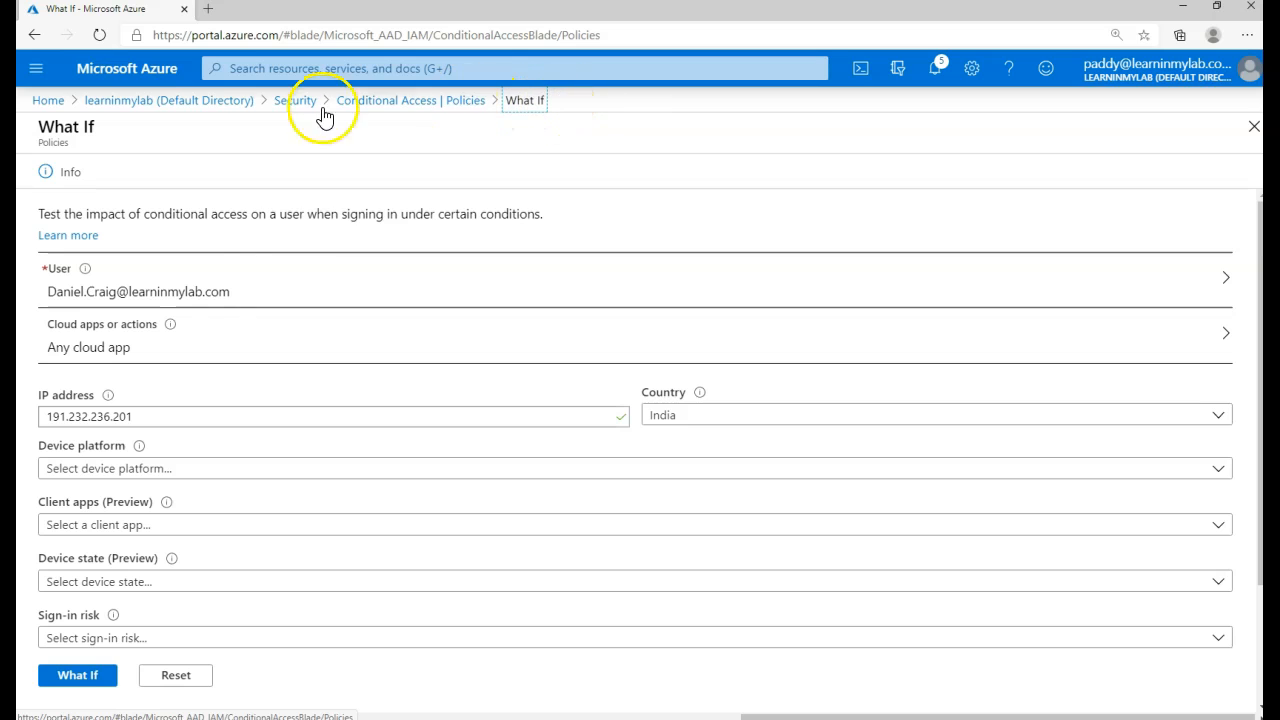
pyautogui.scroll(-2, 404, 555)
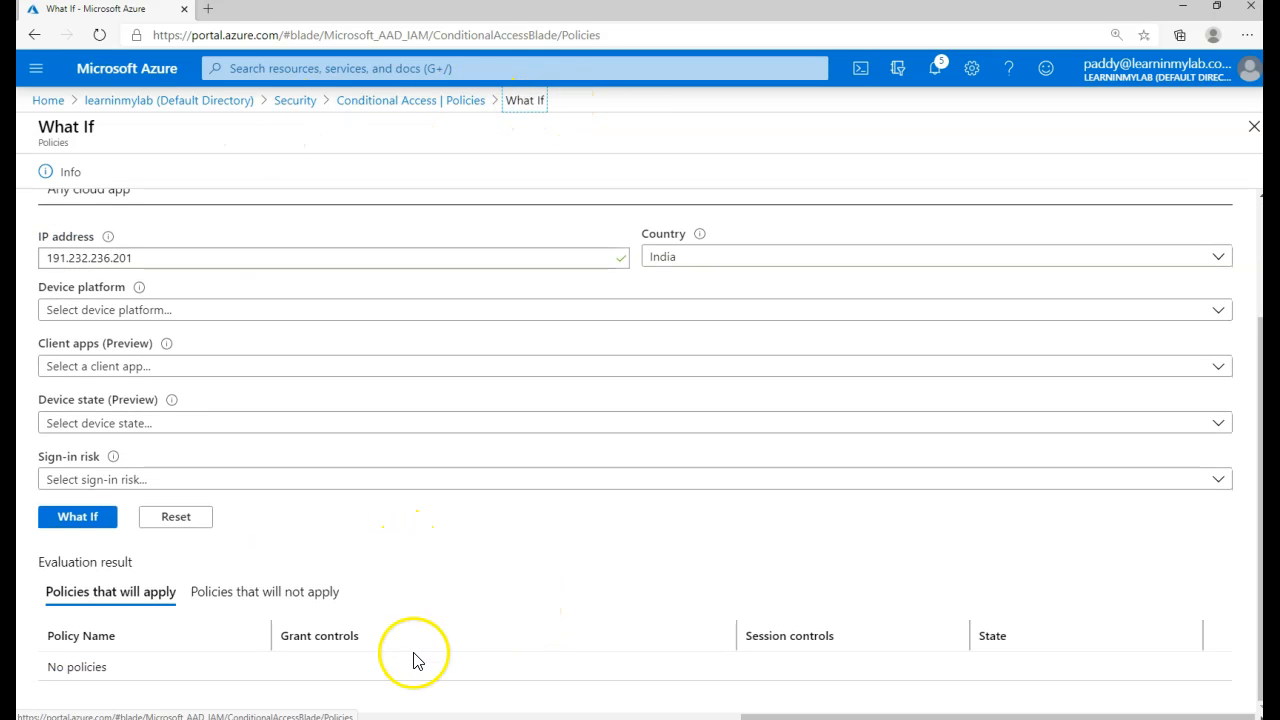
pyautogui.scroll(2, 404, 466)
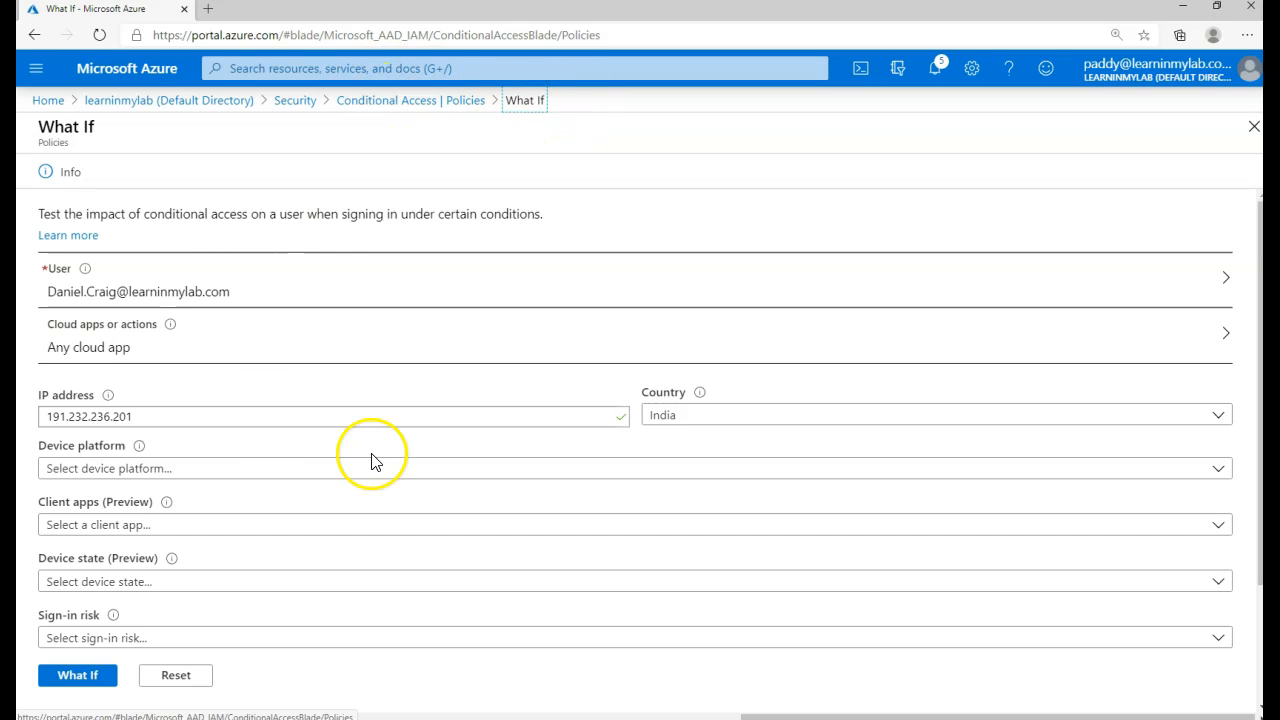
pyautogui.click(229, 356)
pyautogui.click(1059, 250)
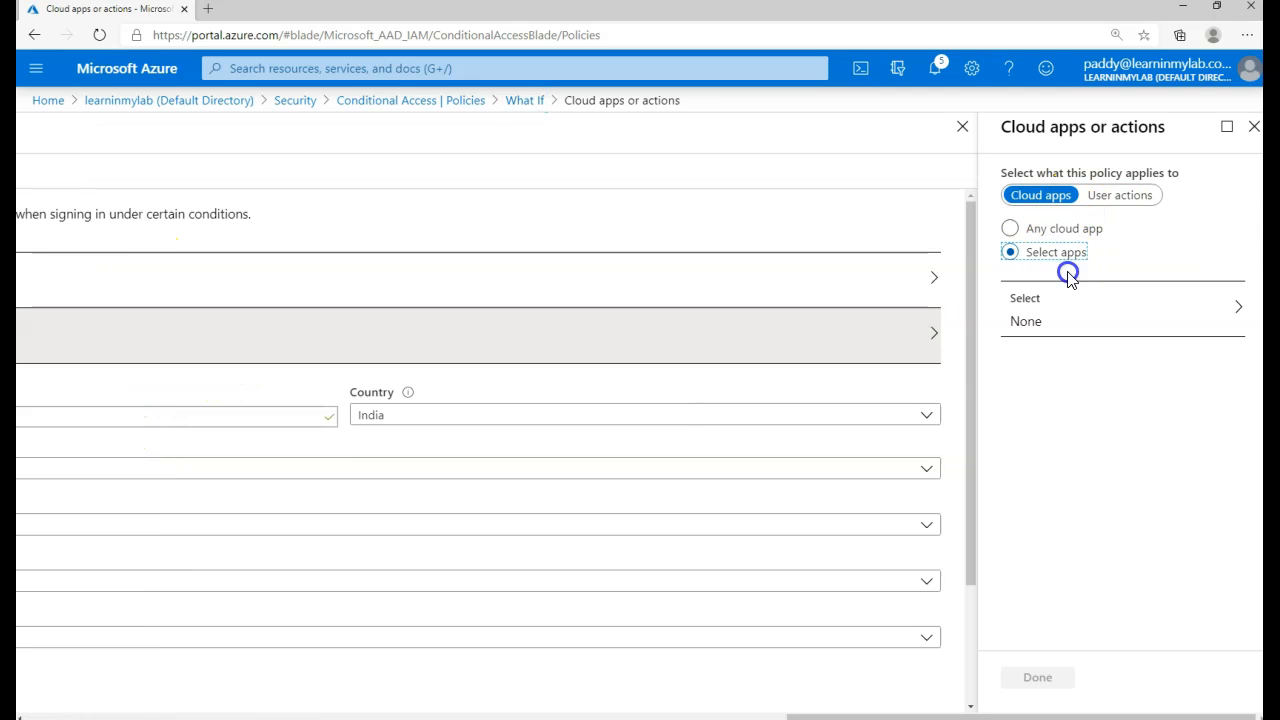
pyautogui.click(1189, 317)
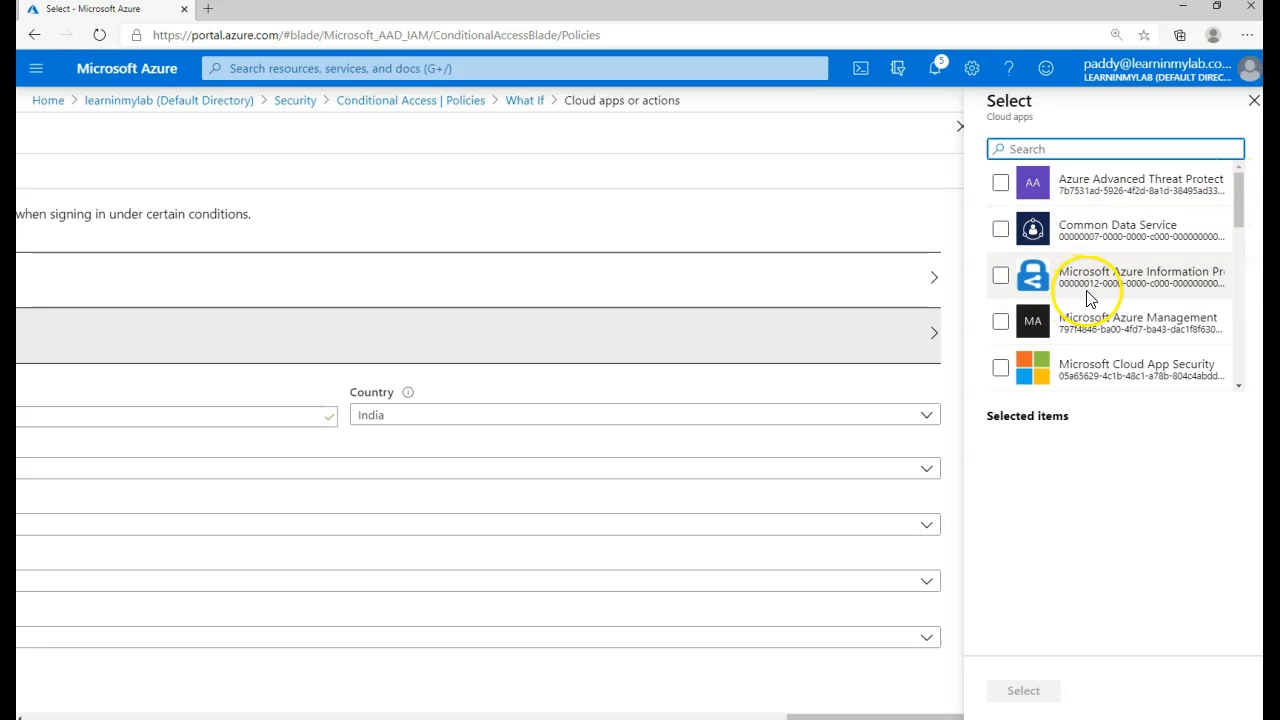
pyautogui.moveTo(1072, 271)
pyautogui.mouseDown()
pyautogui.moveTo(1231, 277)
pyautogui.moveTo(1203, 277)
pyautogui.mouseUp()
pyautogui.moveTo(1058, 318); pyautogui.dragTo(1210, 318)
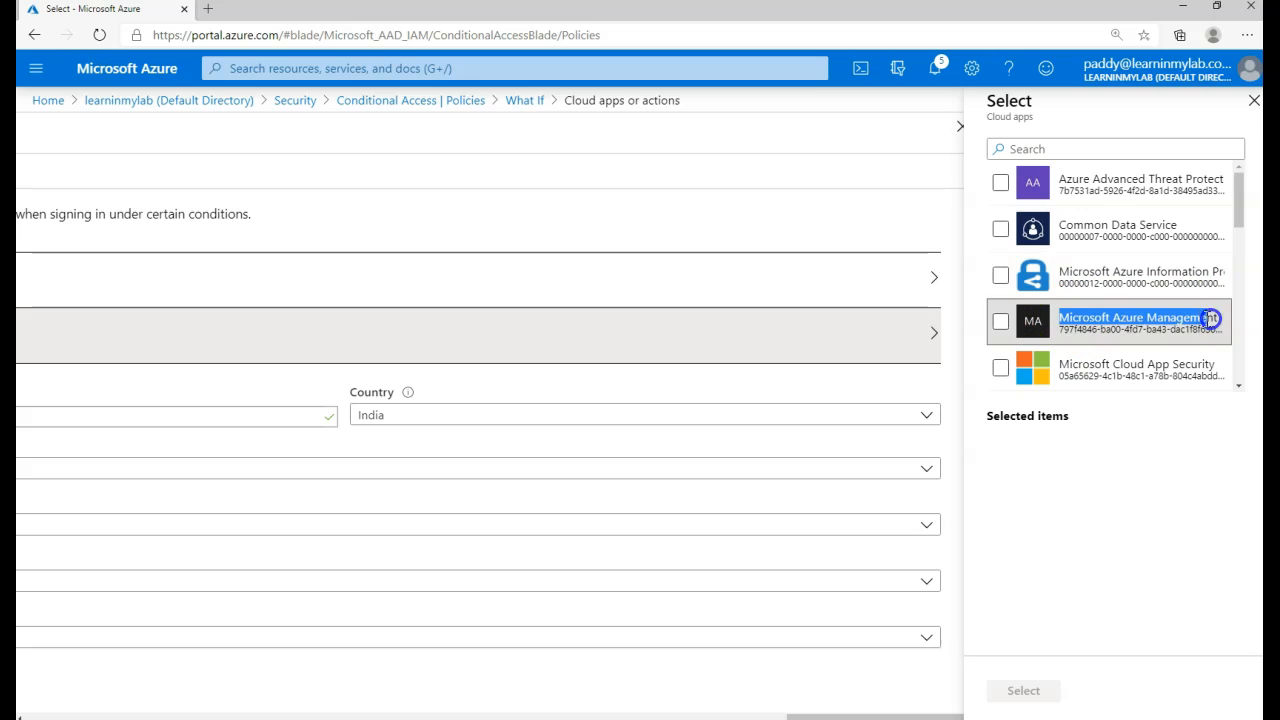
pyautogui.click(1001, 322)
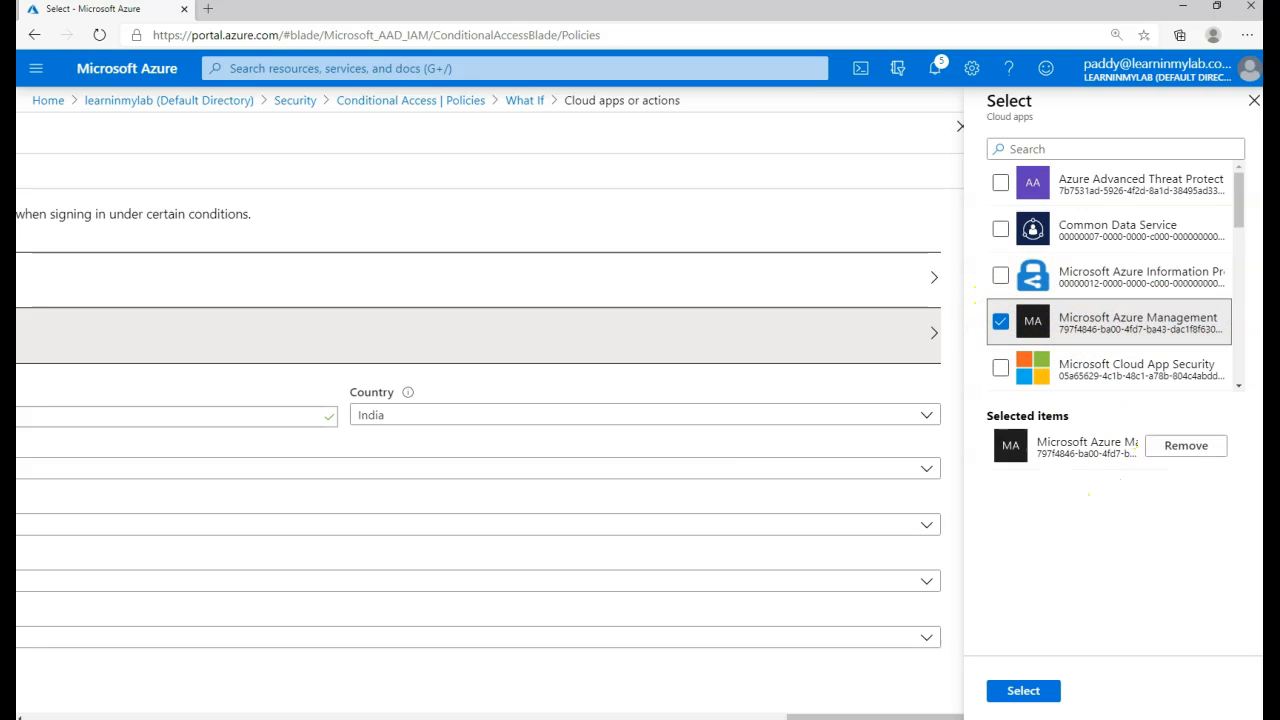
pyautogui.click(718, 716)
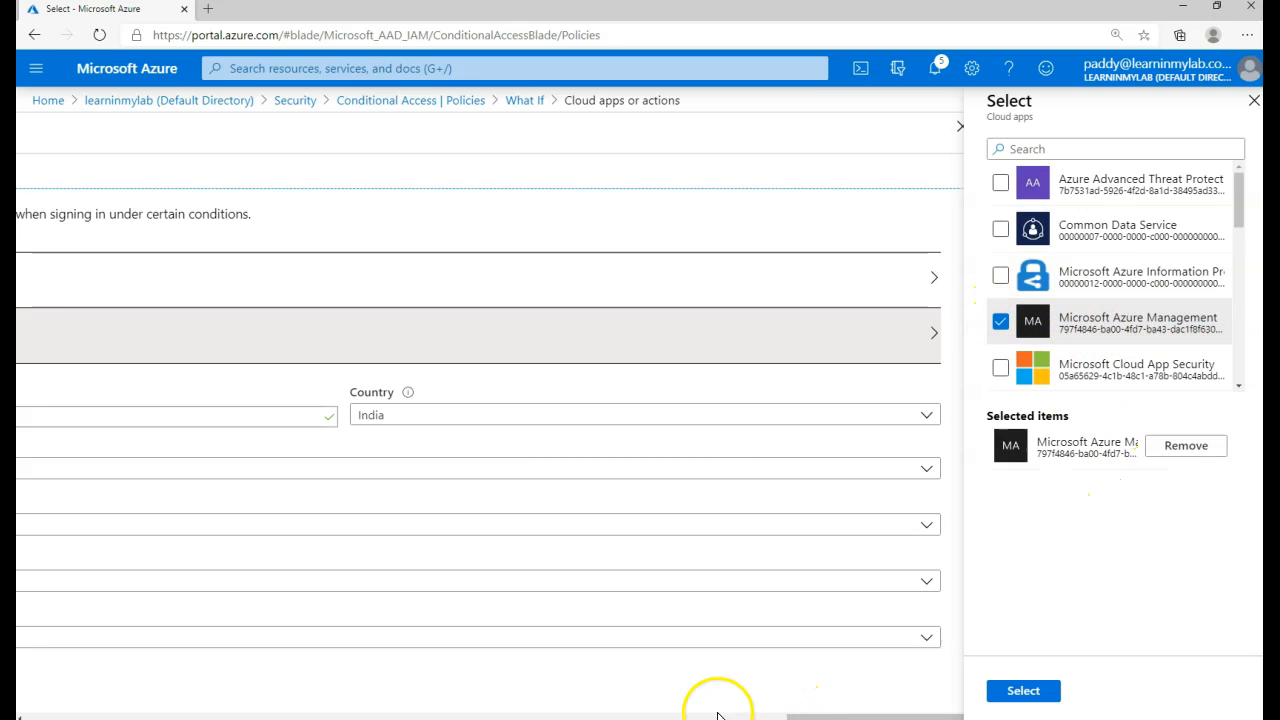
pyautogui.click(586, 716)
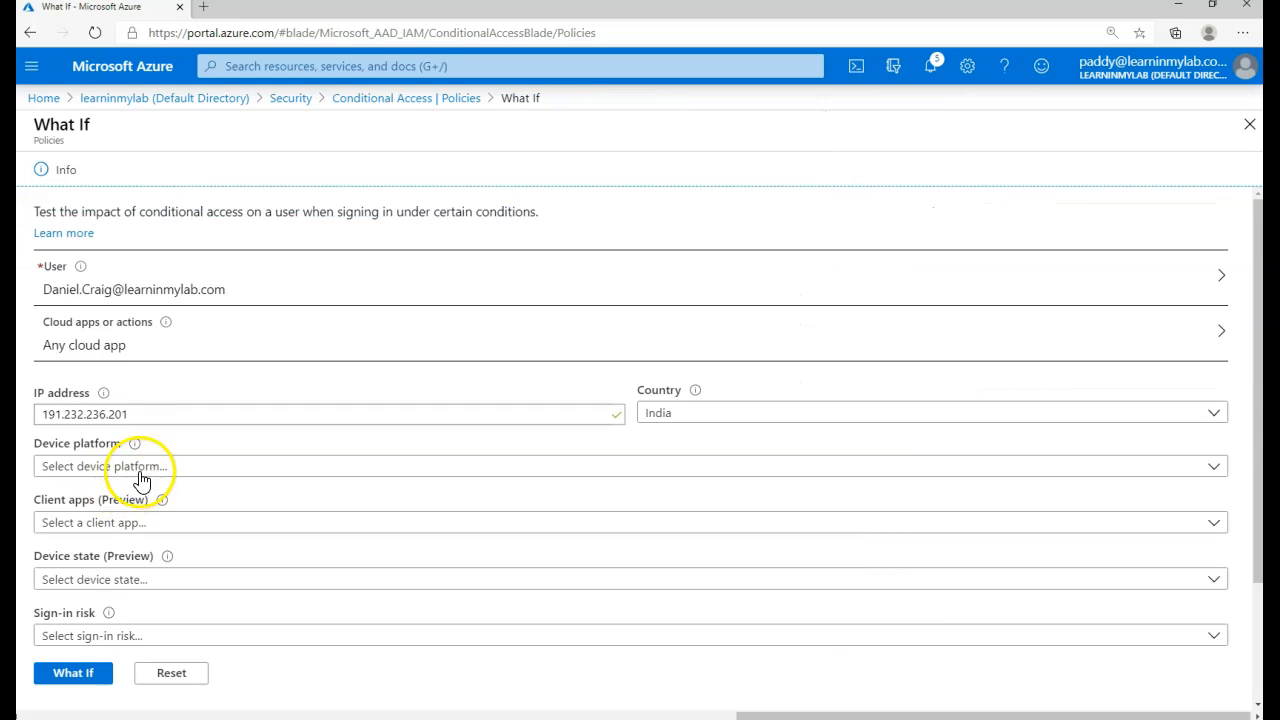
pyautogui.click(140, 468)
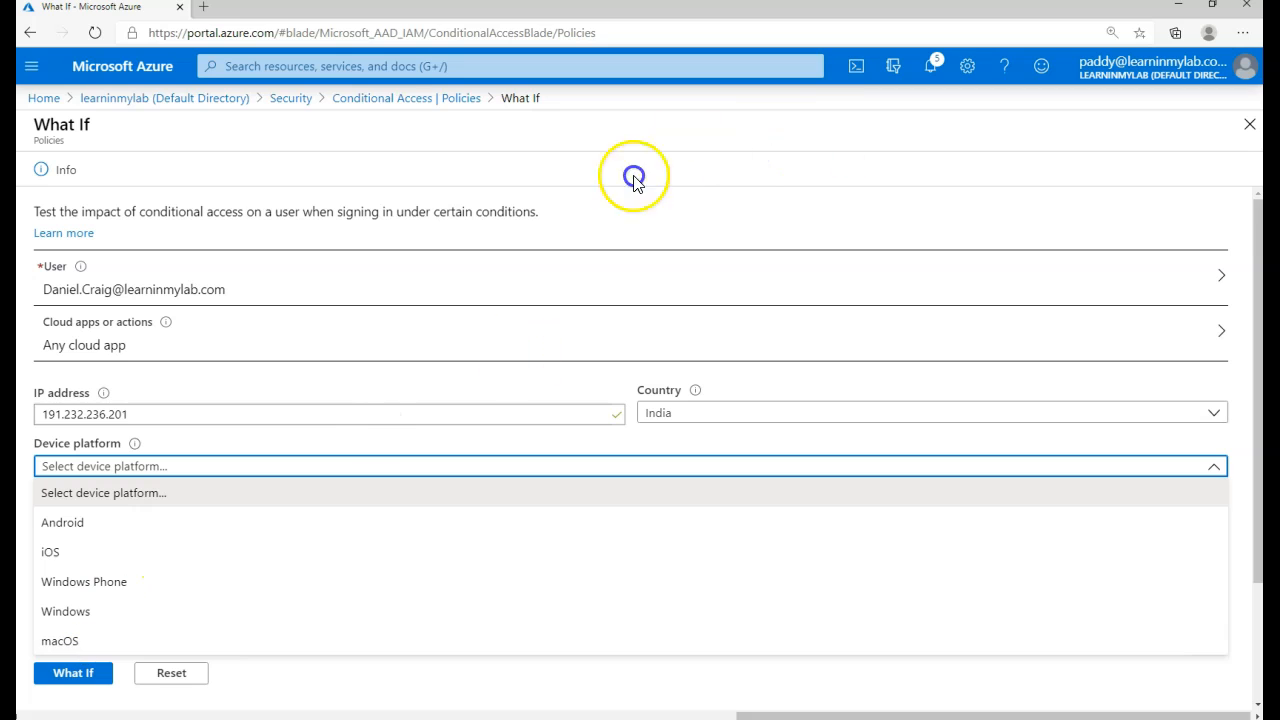
# - Set the What If device platform to Android, after first trying Windows
pyautogui.click(72, 612)
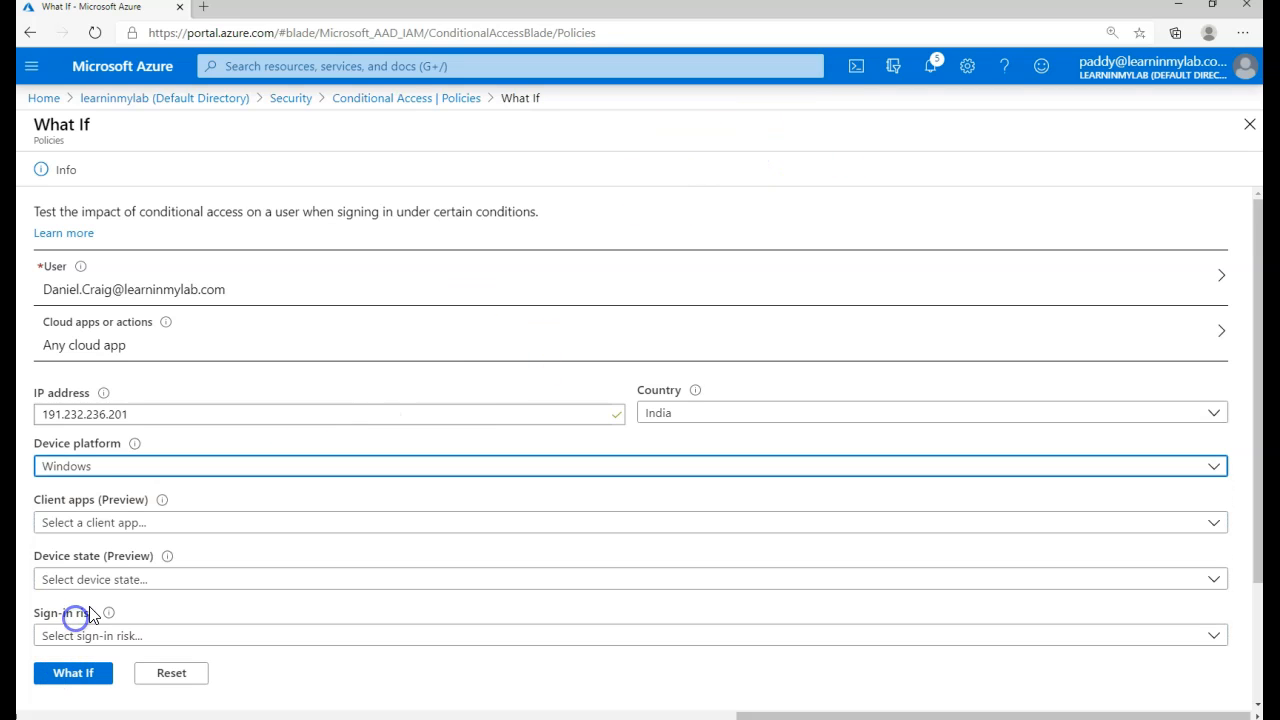
pyautogui.click(85, 467)
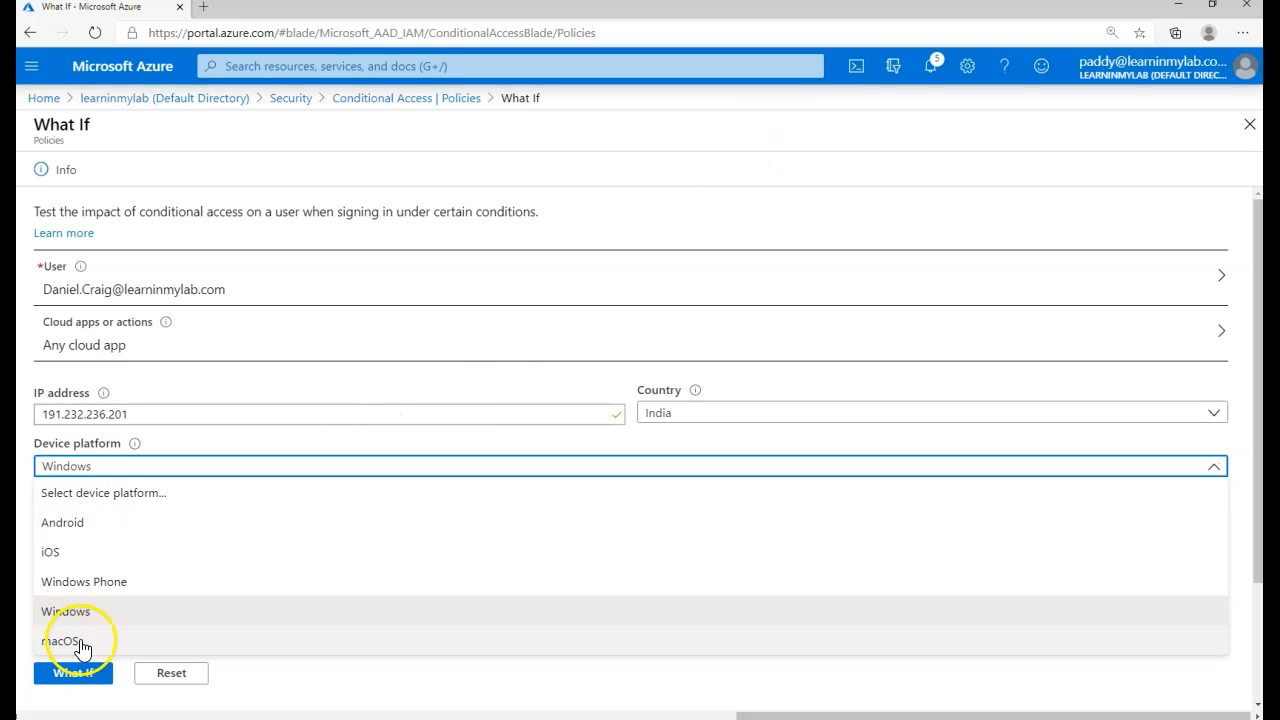
pyautogui.click(109, 519)
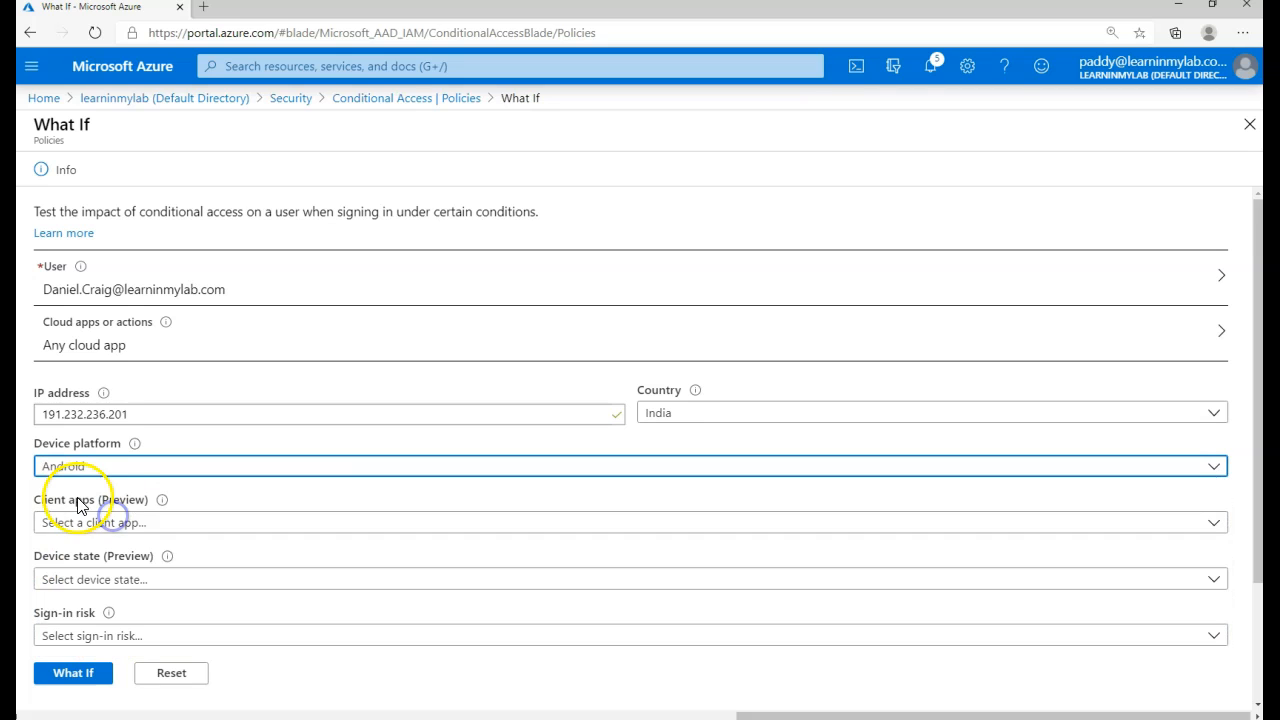
# - Look over the Client apps, Device state and Sign-in risk options without choosing any
pyautogui.click(50, 520)
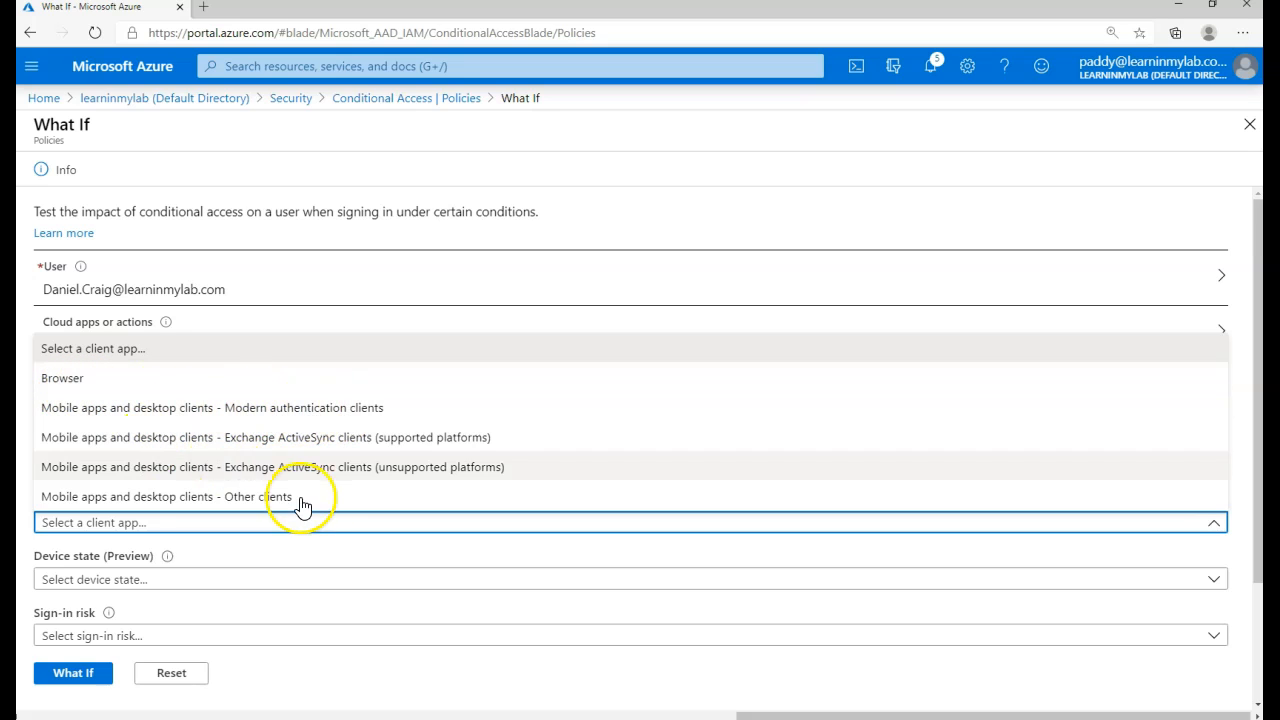
pyautogui.click(100, 585)
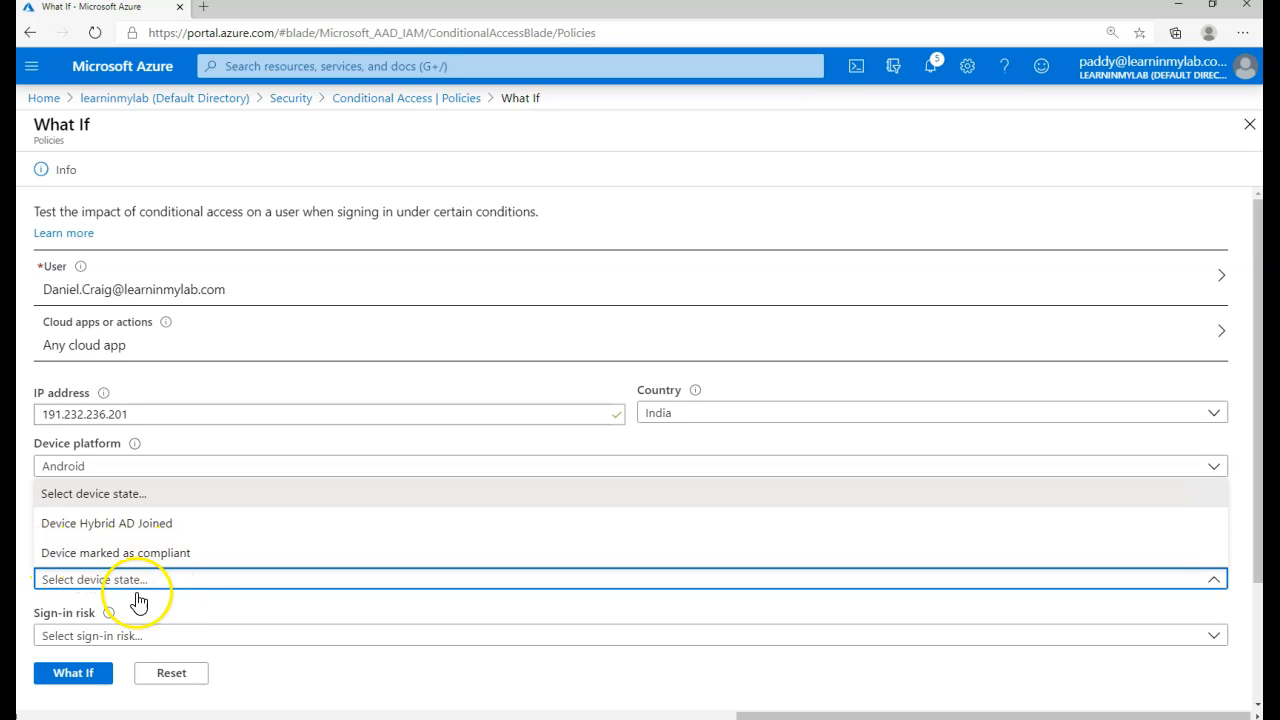
pyautogui.click(140, 637)
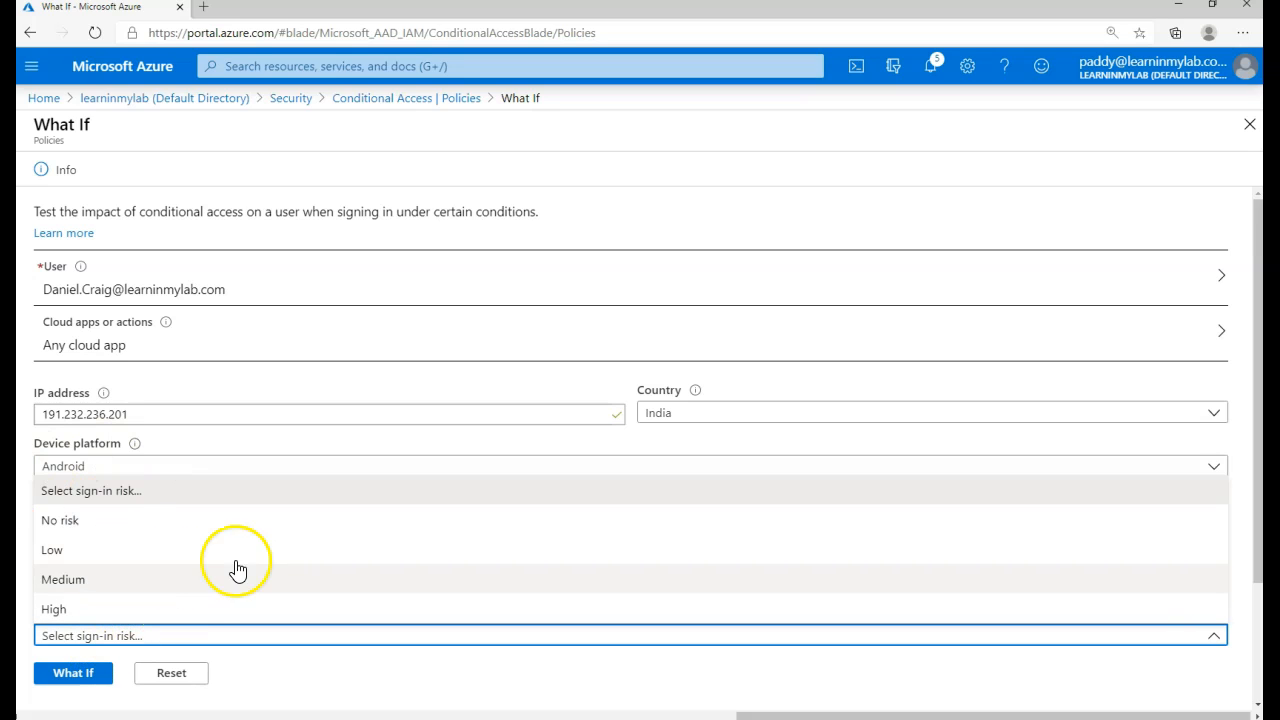
pyautogui.click(400, 675)
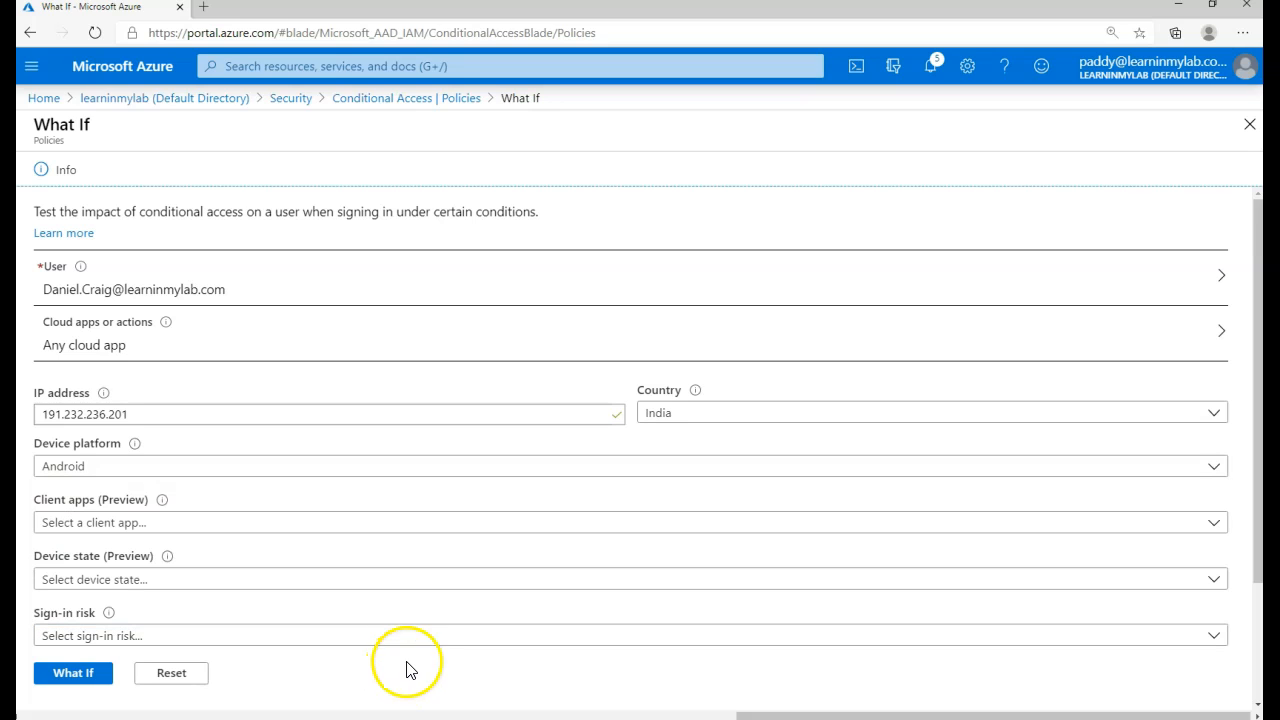
pyautogui.click(252, 643)
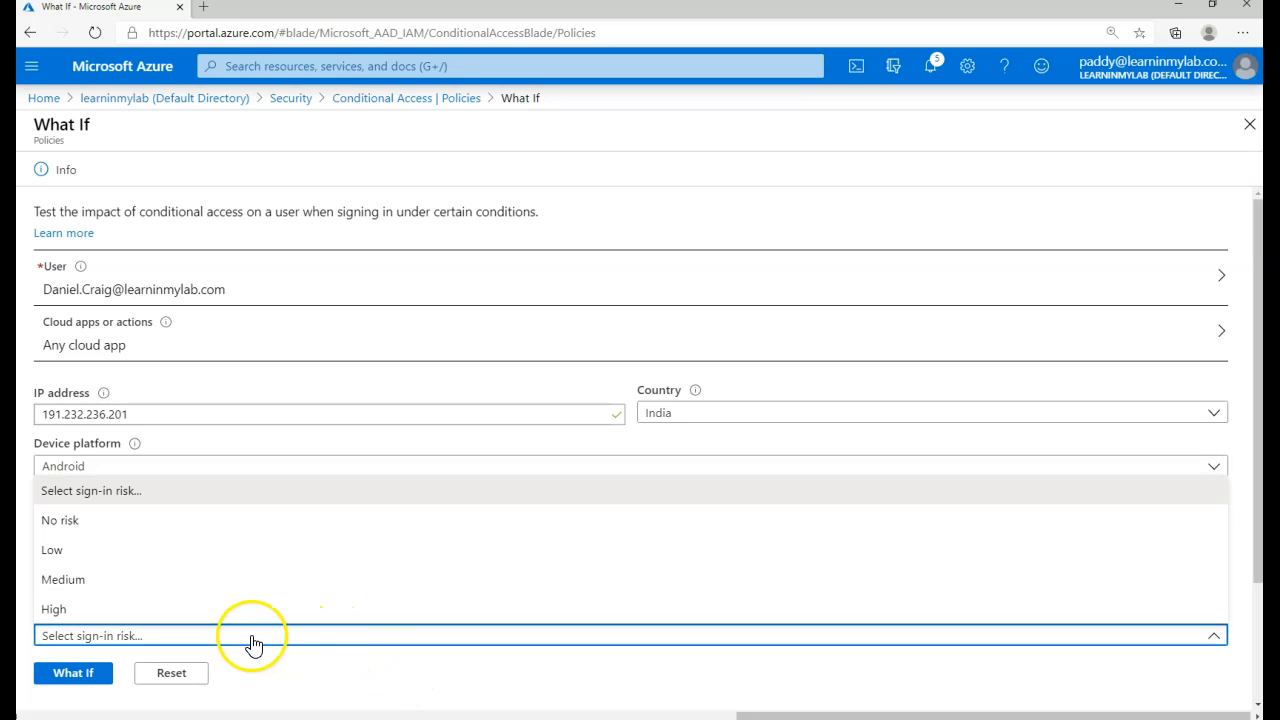
pyautogui.click(364, 631)
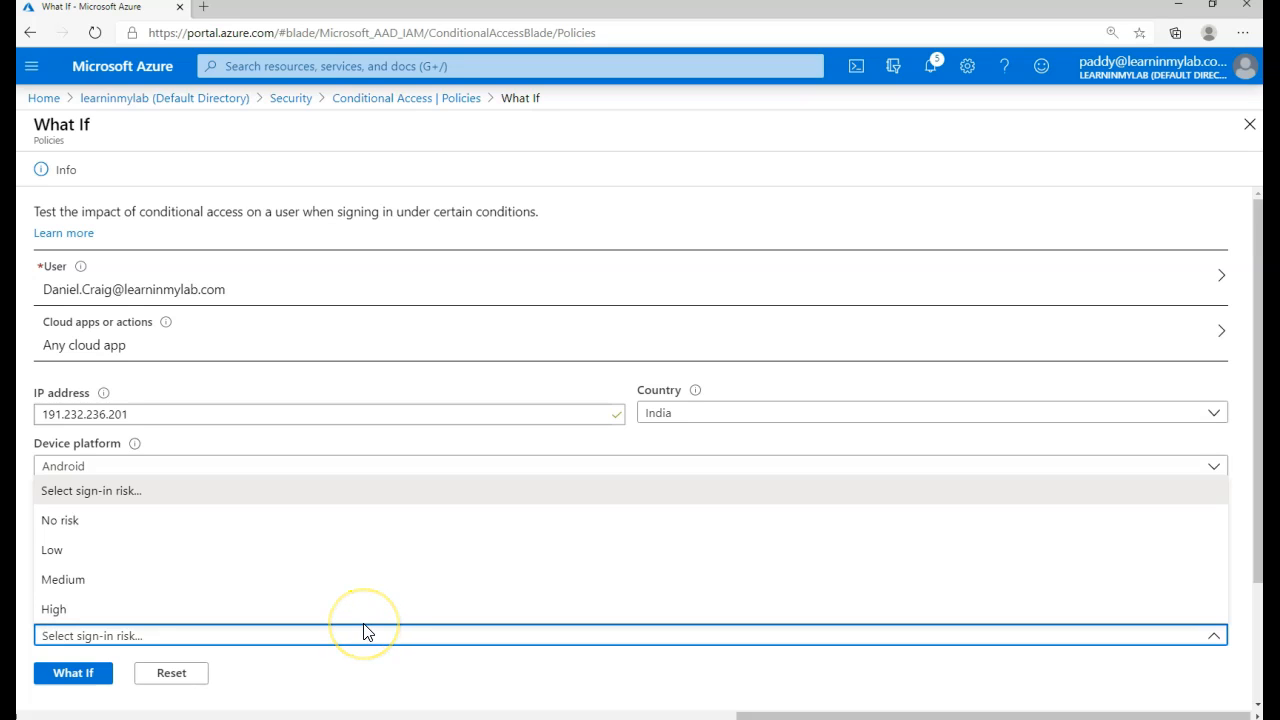